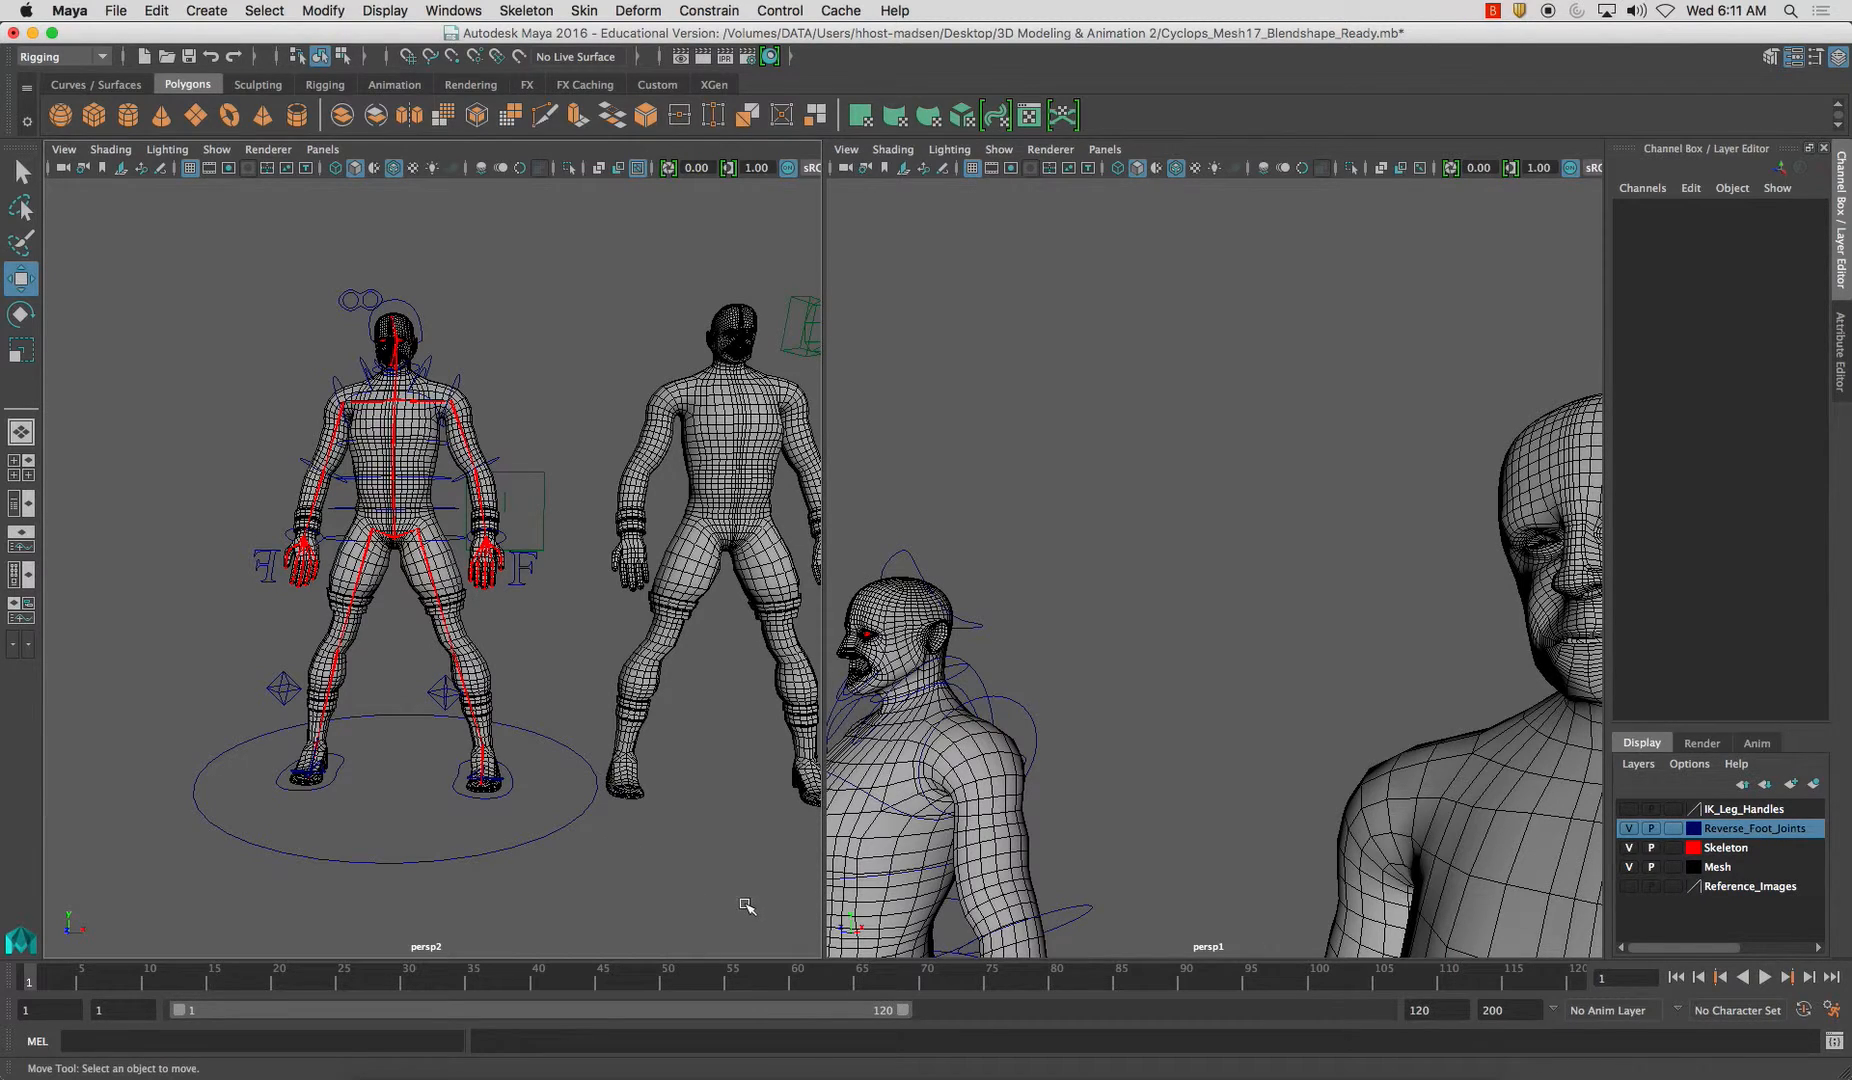
Lock and hide the Scale X, Y, Z and Visibility channels of the left foot control, L_Foot_CTRL
{"action": "left_click", "coordinate": [504, 833]}
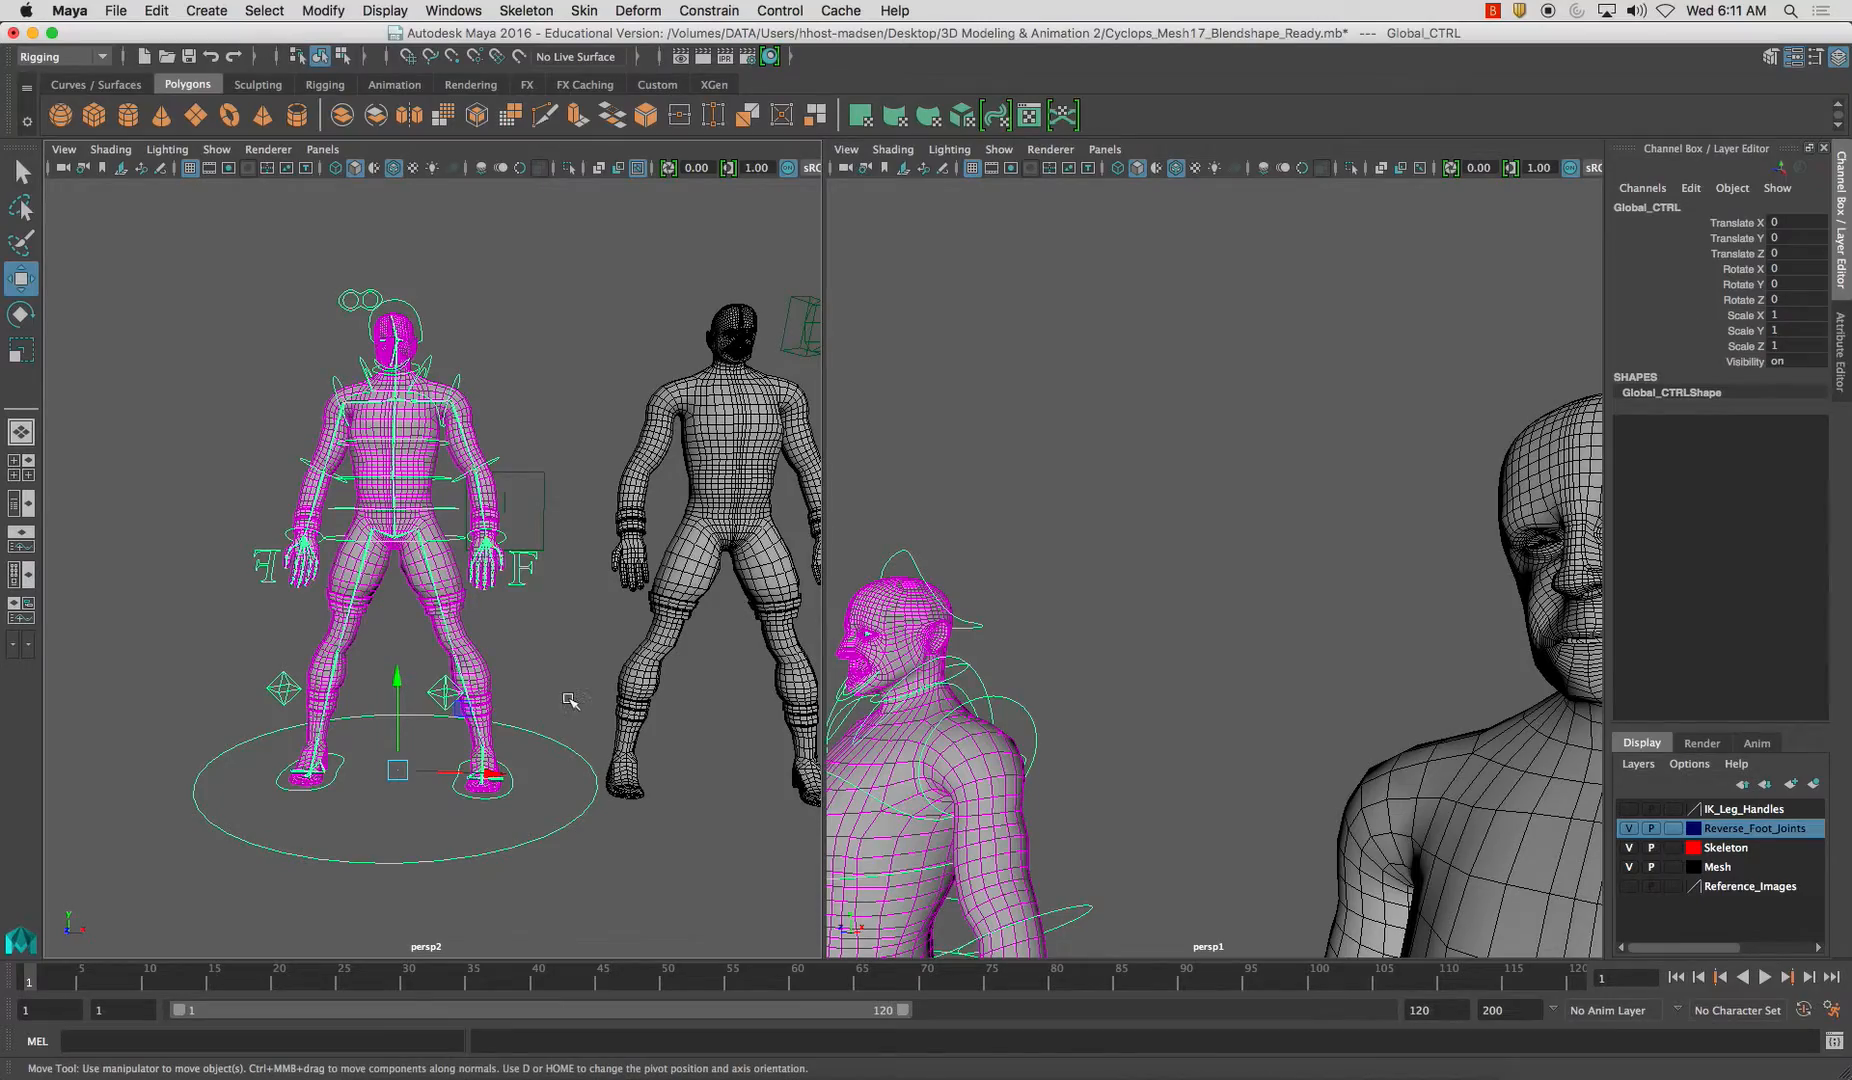
{"action": "scroll", "coordinate": [437, 684], "scroll_direction": "up", "scroll_amount": 10}
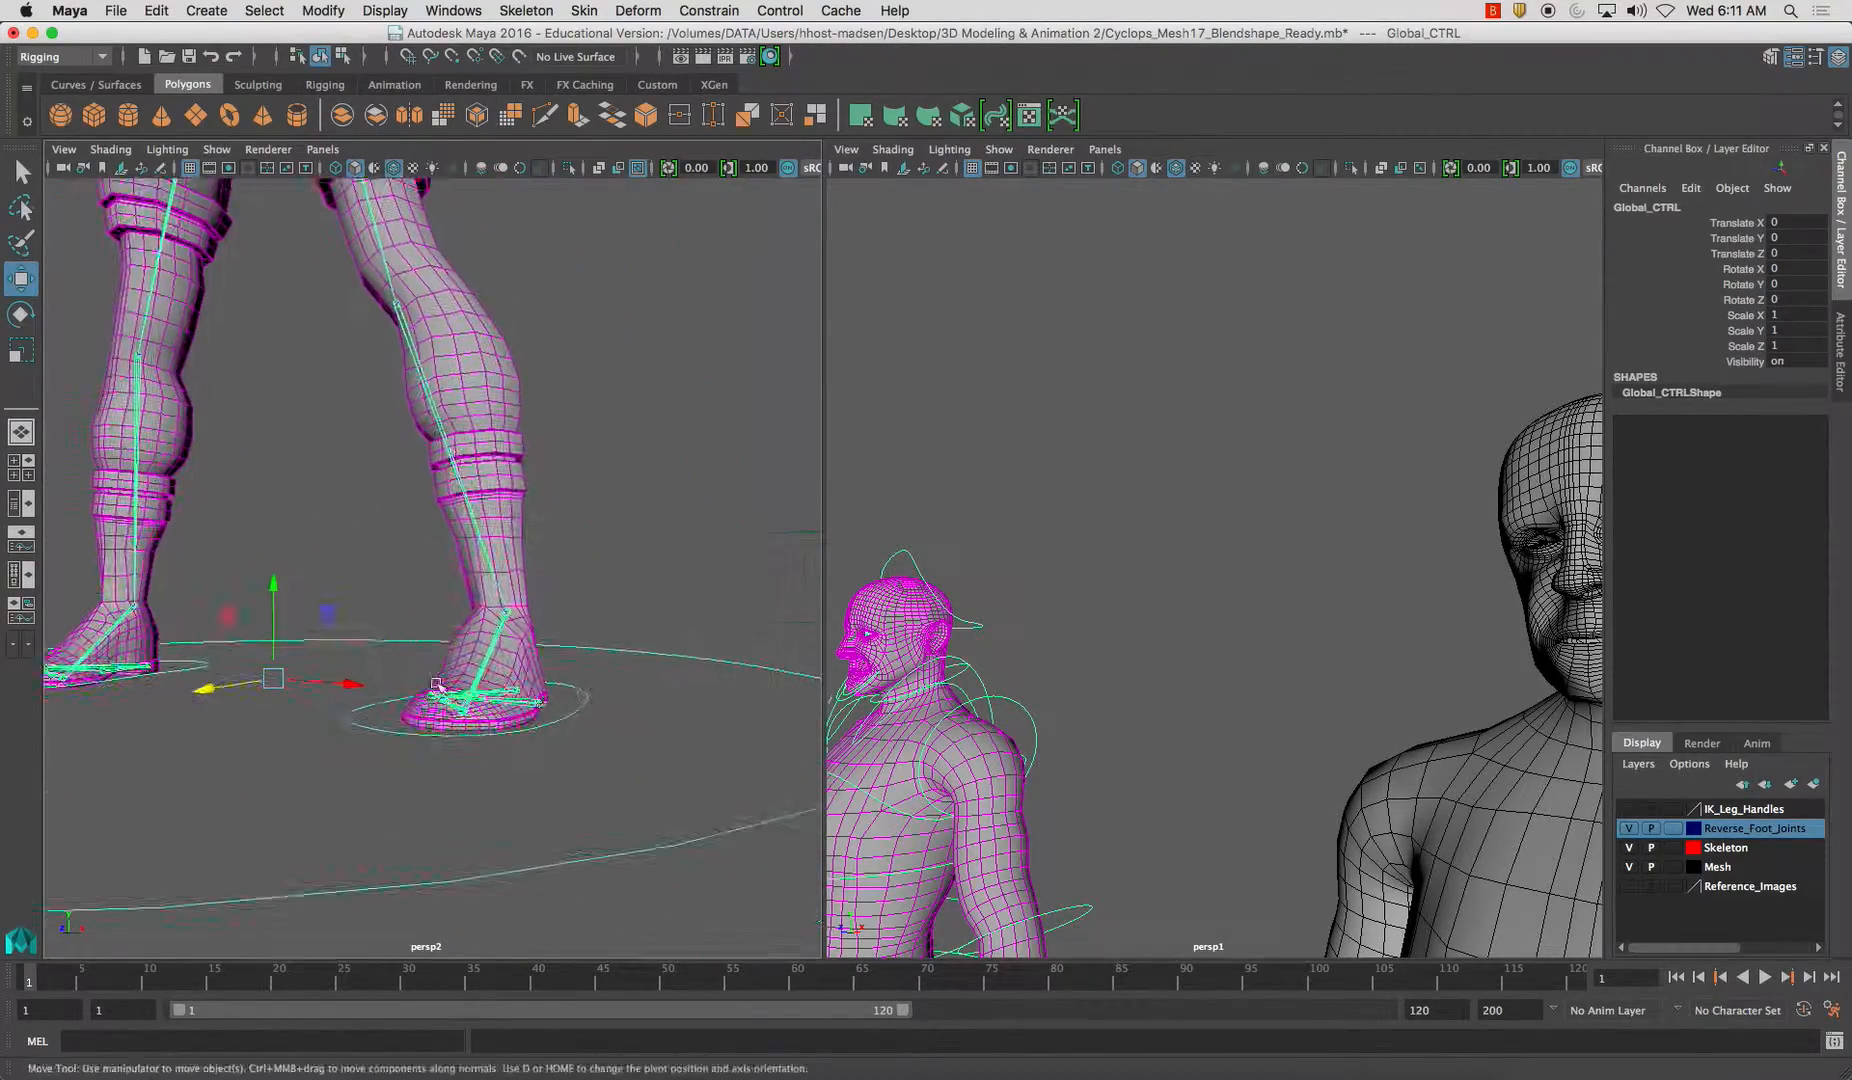
{"action": "scroll", "coordinate": [437, 684], "scroll_direction": "up", "scroll_amount": 3}
{"action": "left_click", "coordinate": [417, 806]}
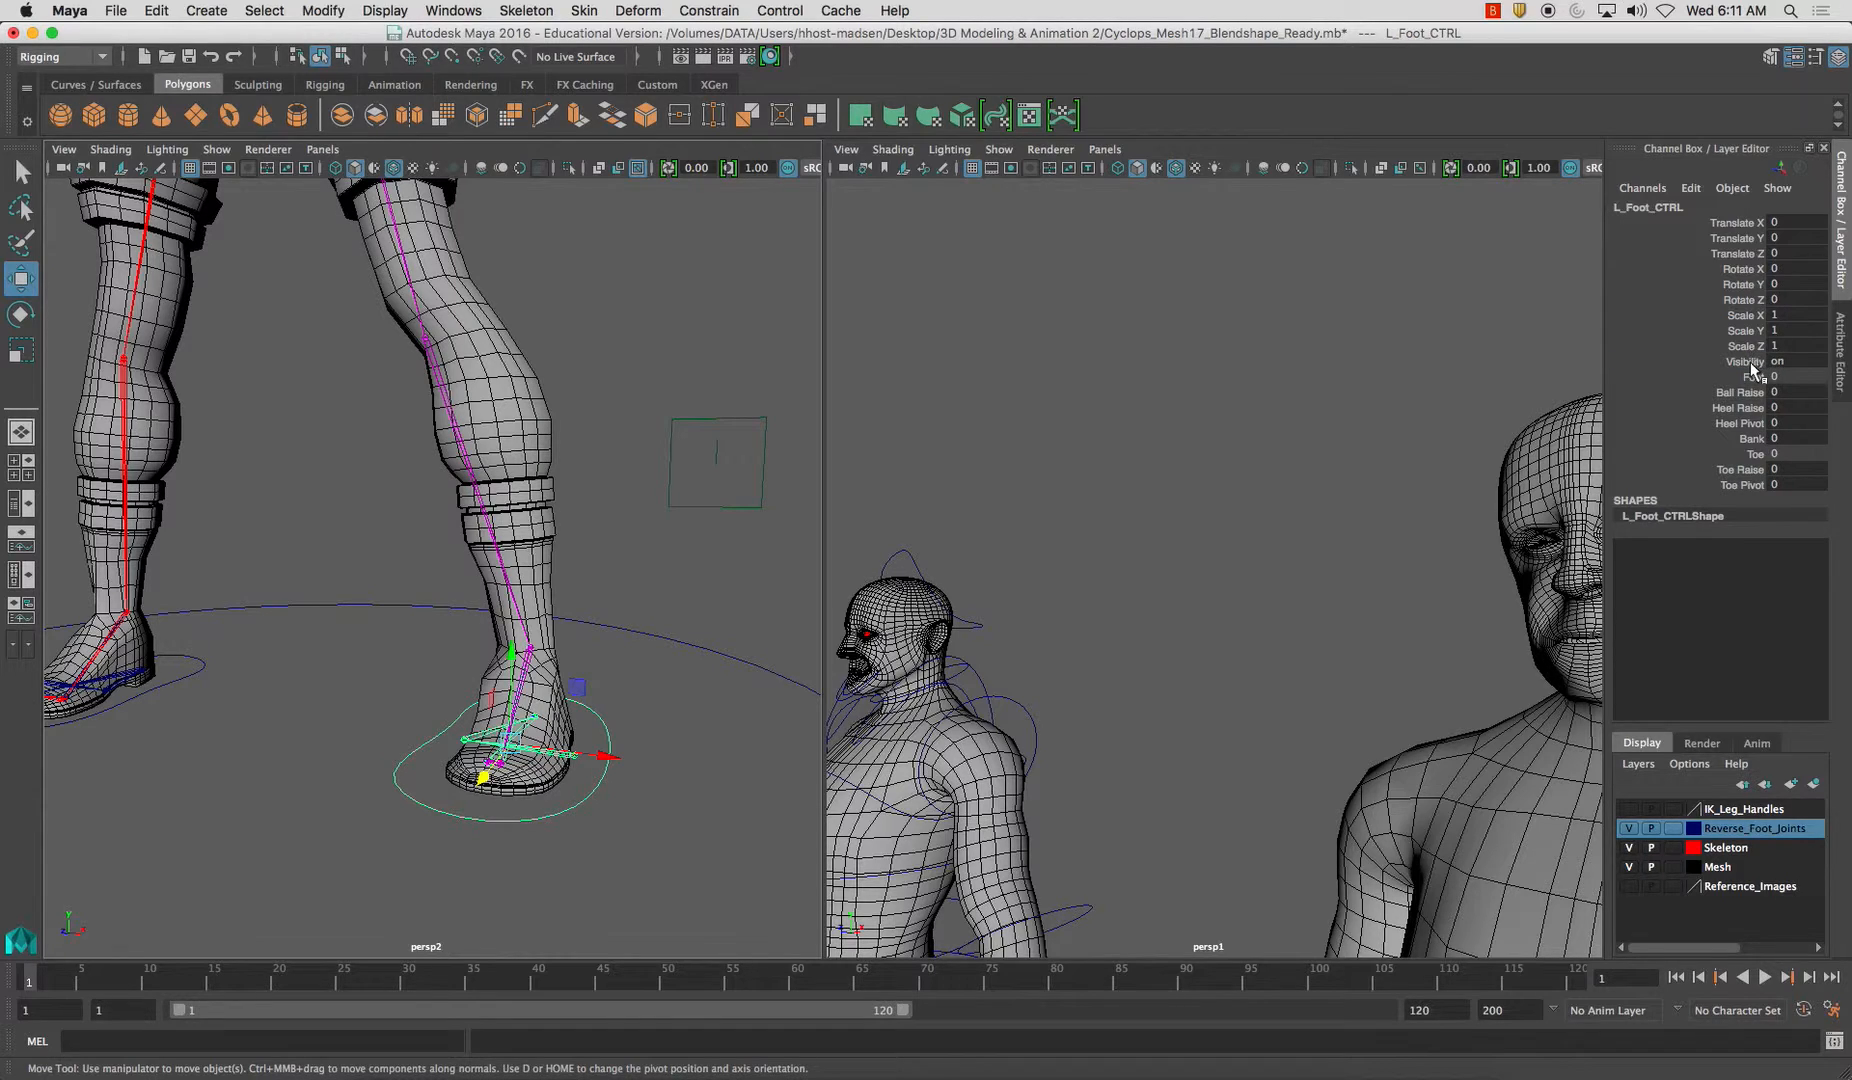
{"action": "left_click_drag", "start_coordinate": [1750, 363], "coordinate": [1754, 318]}
{"action": "right_click", "coordinate": [1756, 321]}
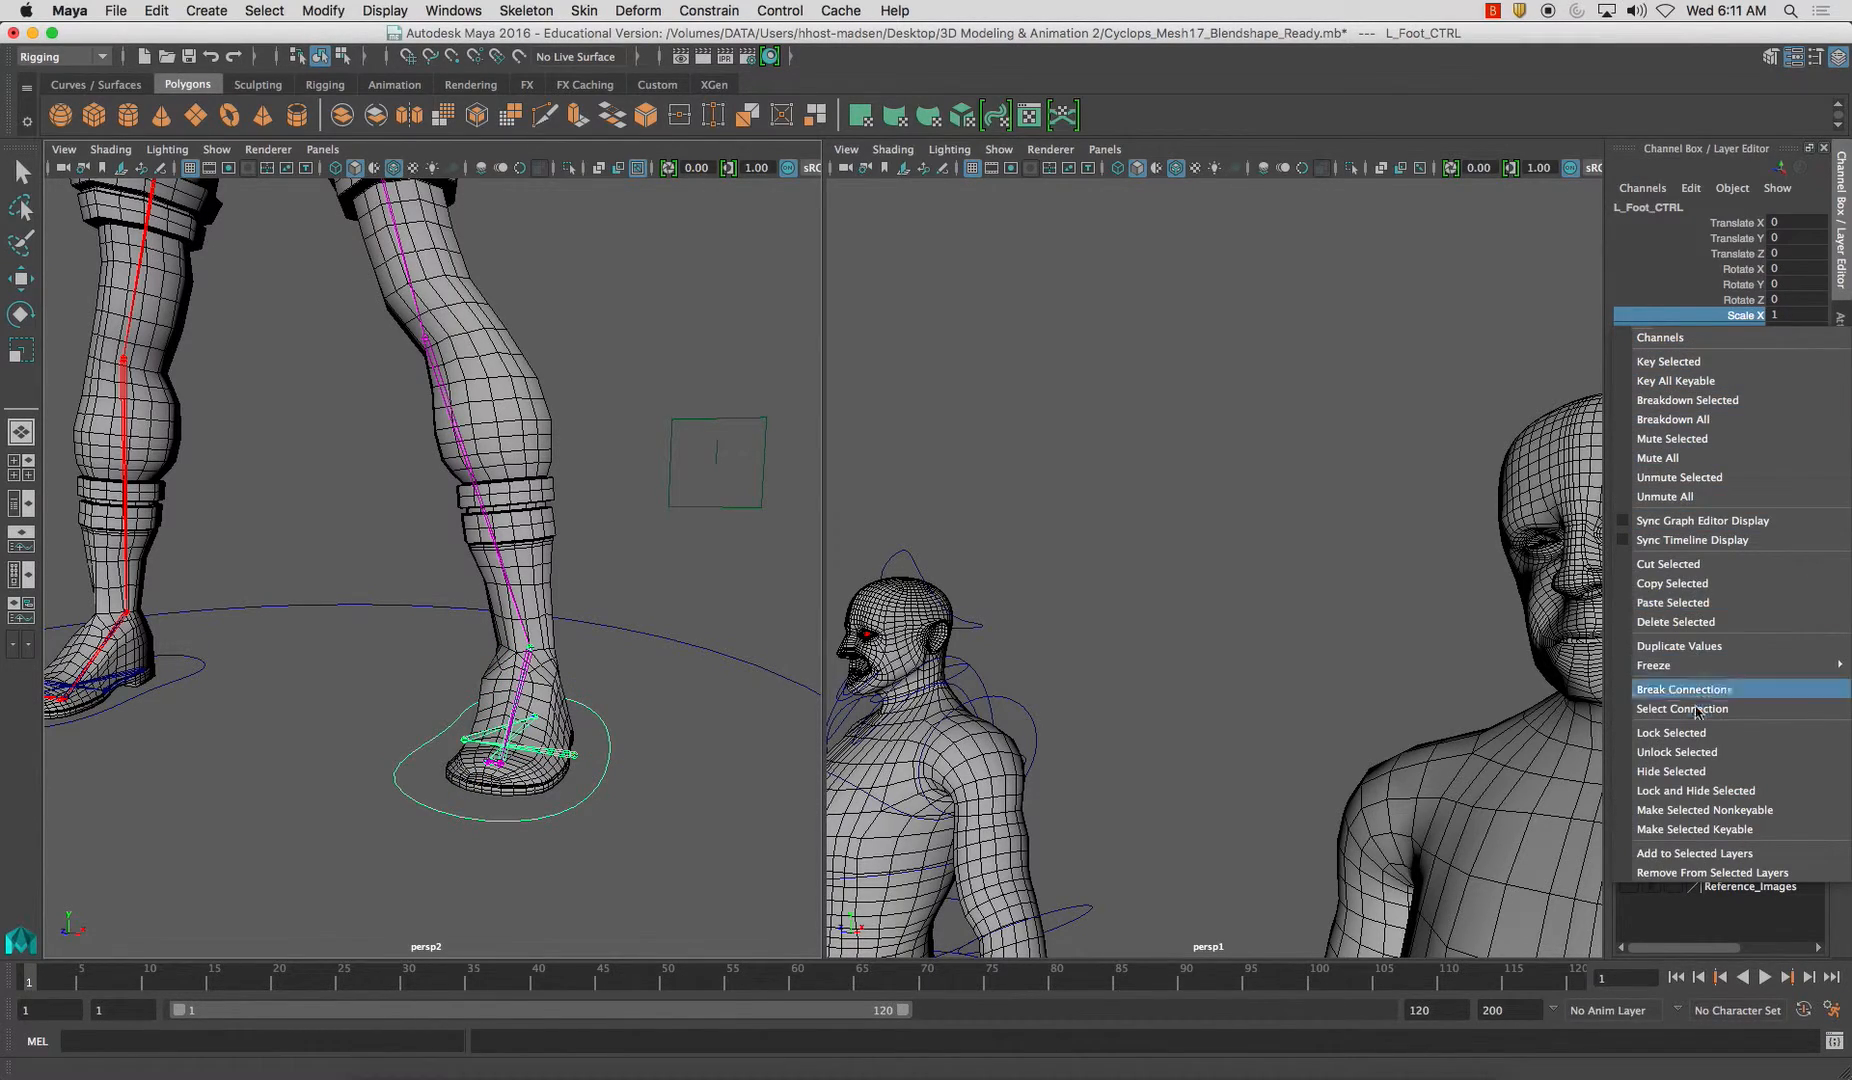
{"action": "left_click", "coordinate": [1706, 791]}
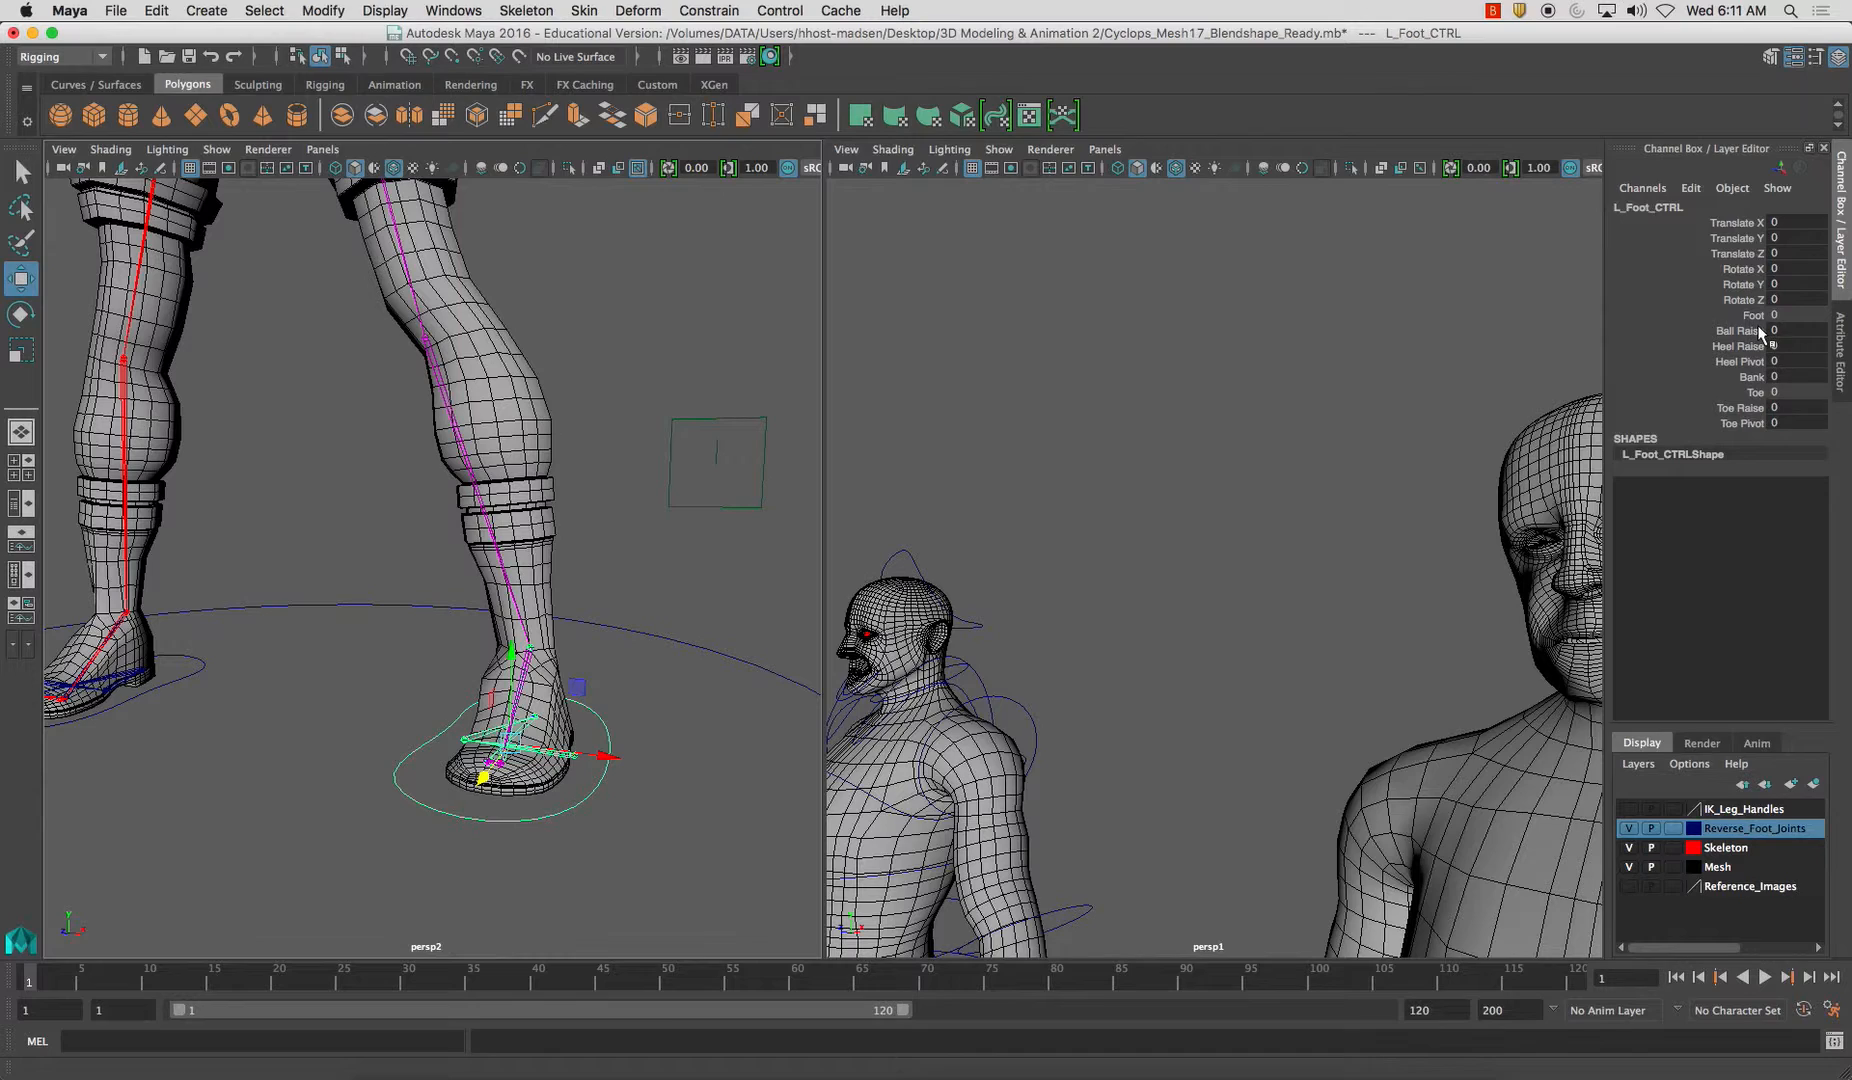
Lock and hide the Scale X, Y, Z and Visibility channels of the right foot control, R_Foot_CTRL
{"action": "left_click_drag", "start_coordinate": [575, 559], "coordinate": [554, 728], "text": "alt"}
{"action": "left_click", "coordinate": [550, 725]}
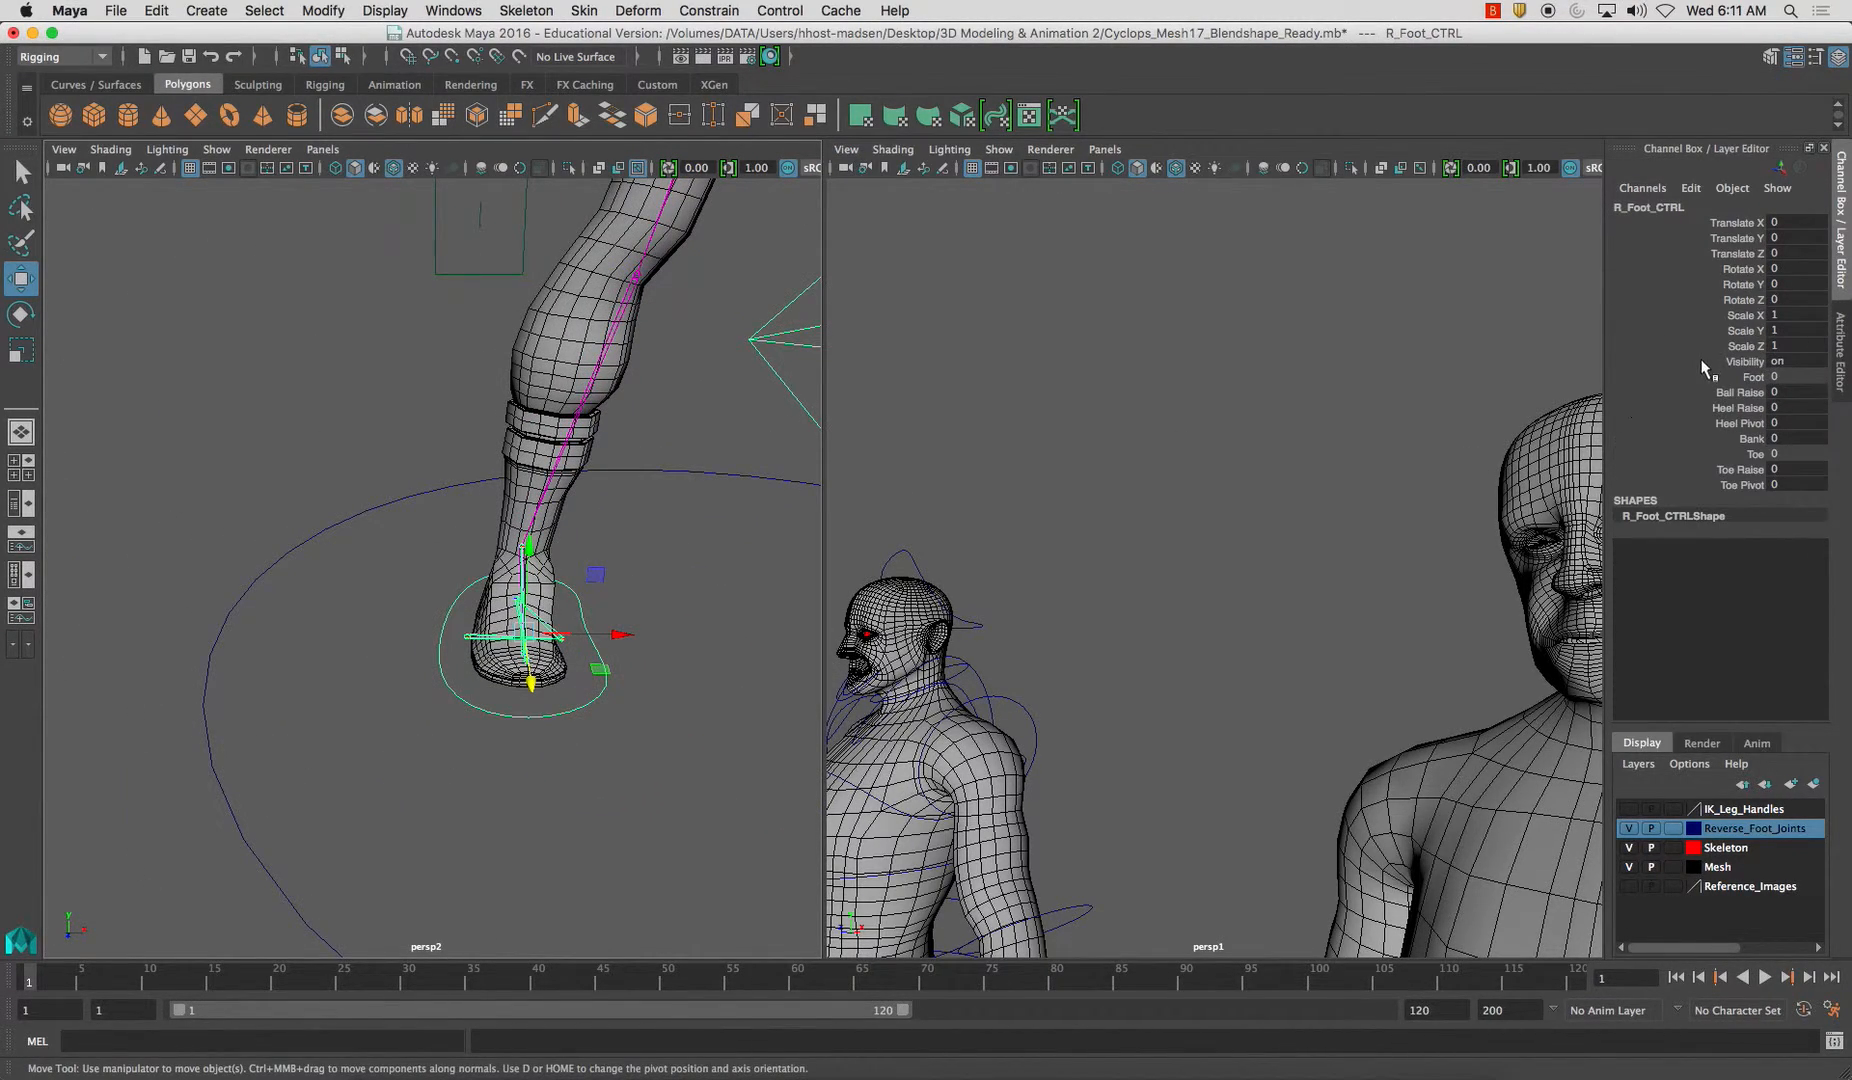
{"action": "left_click_drag", "start_coordinate": [1748, 372], "coordinate": [1745, 316]}
{"action": "right_click", "coordinate": [1745, 316]}
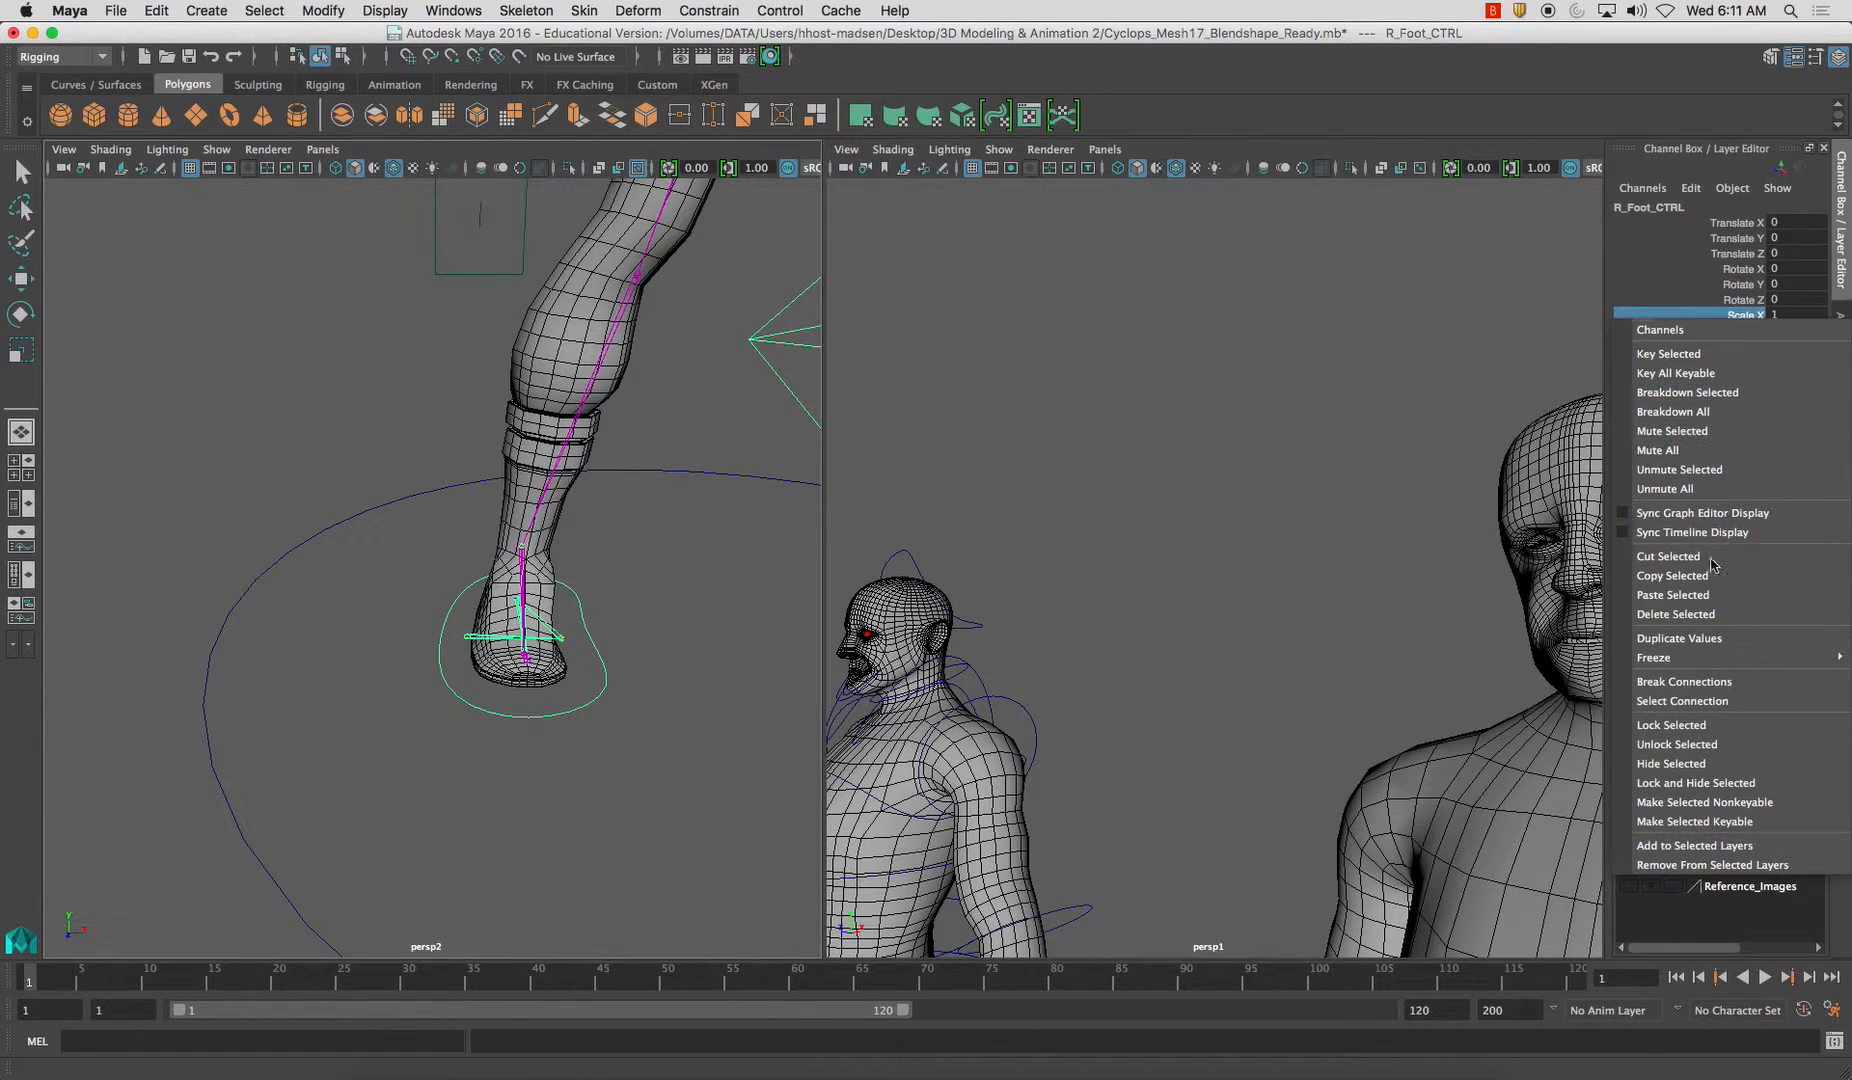
{"action": "left_click", "coordinate": [1705, 801]}
{"action": "key", "text": "w"}
Lock and hide the scale and visibility channels of the right knee control, R_Knee_CTRL
{"action": "left_click_drag", "start_coordinate": [653, 615], "coordinate": [552, 505], "text": "alt"}
{"action": "left_click", "coordinate": [573, 520]}
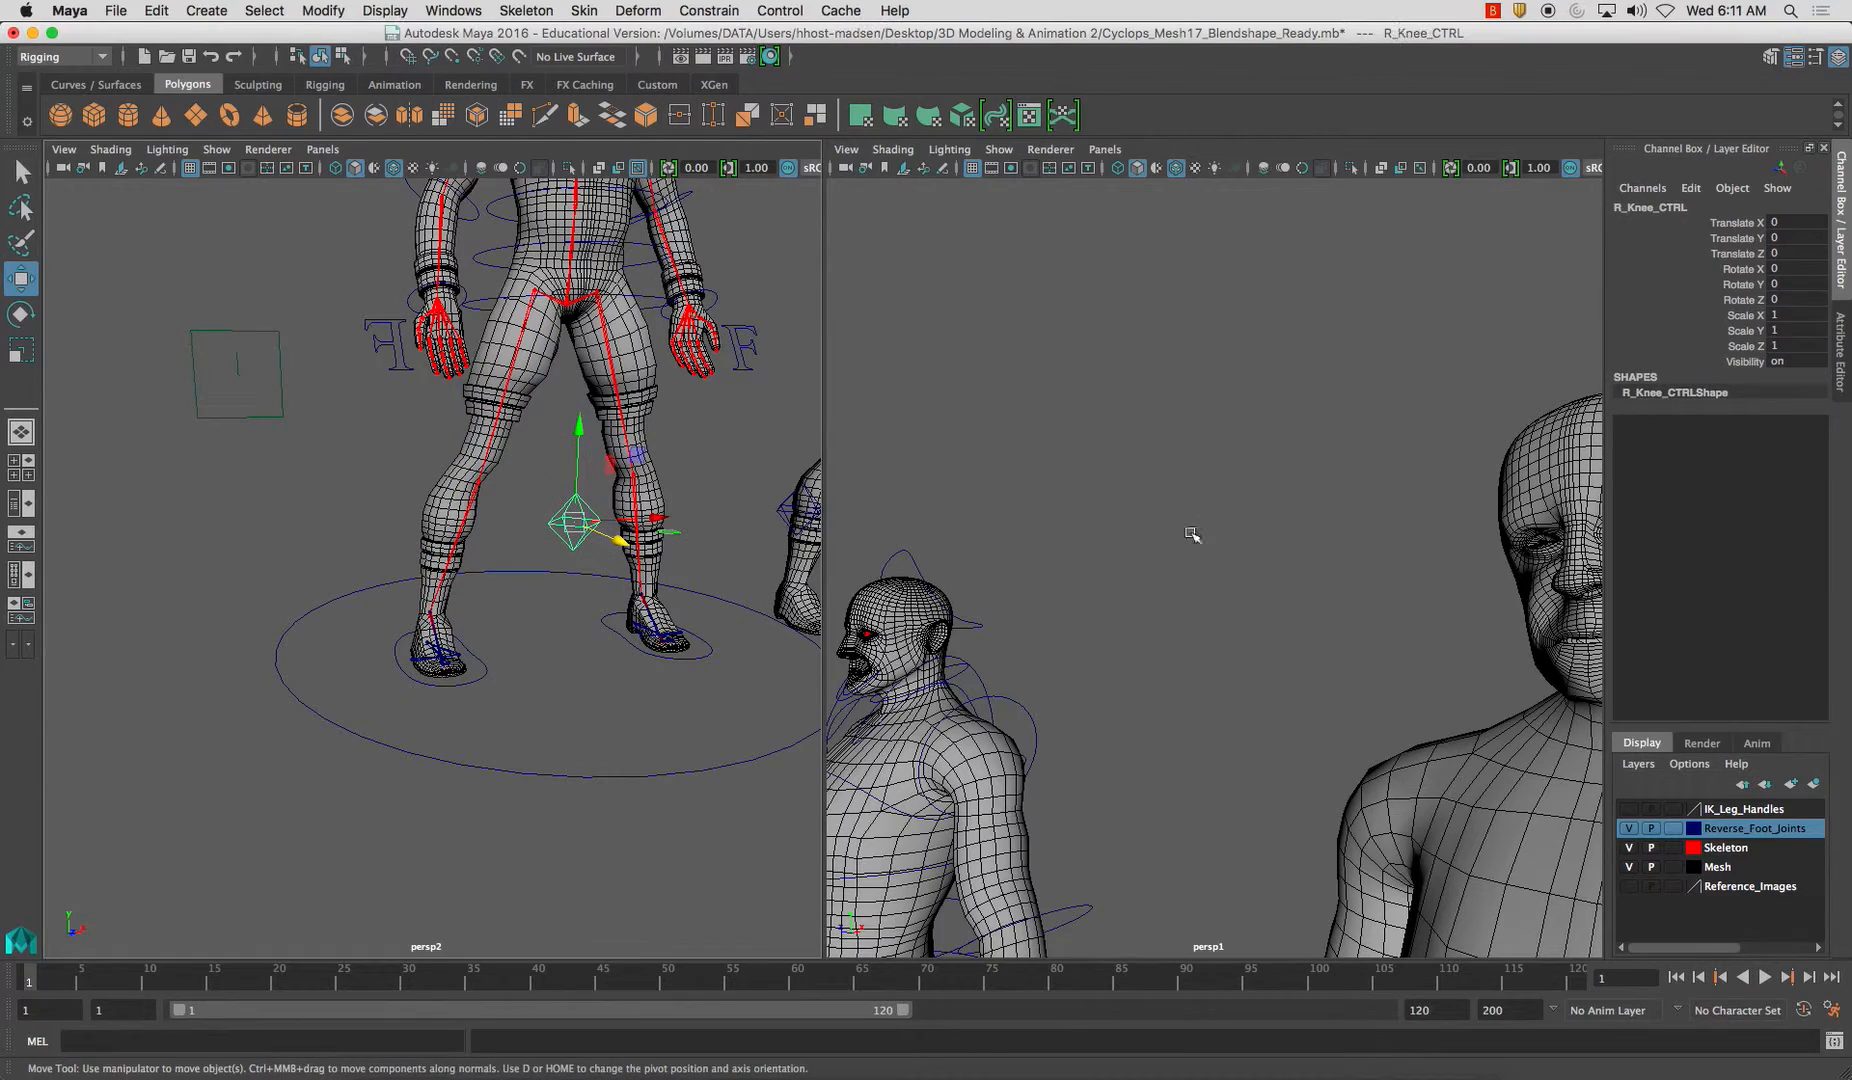
{"action": "left_click_drag", "start_coordinate": [1760, 314], "coordinate": [1758, 348]}
{"action": "right_click", "coordinate": [1758, 348]}
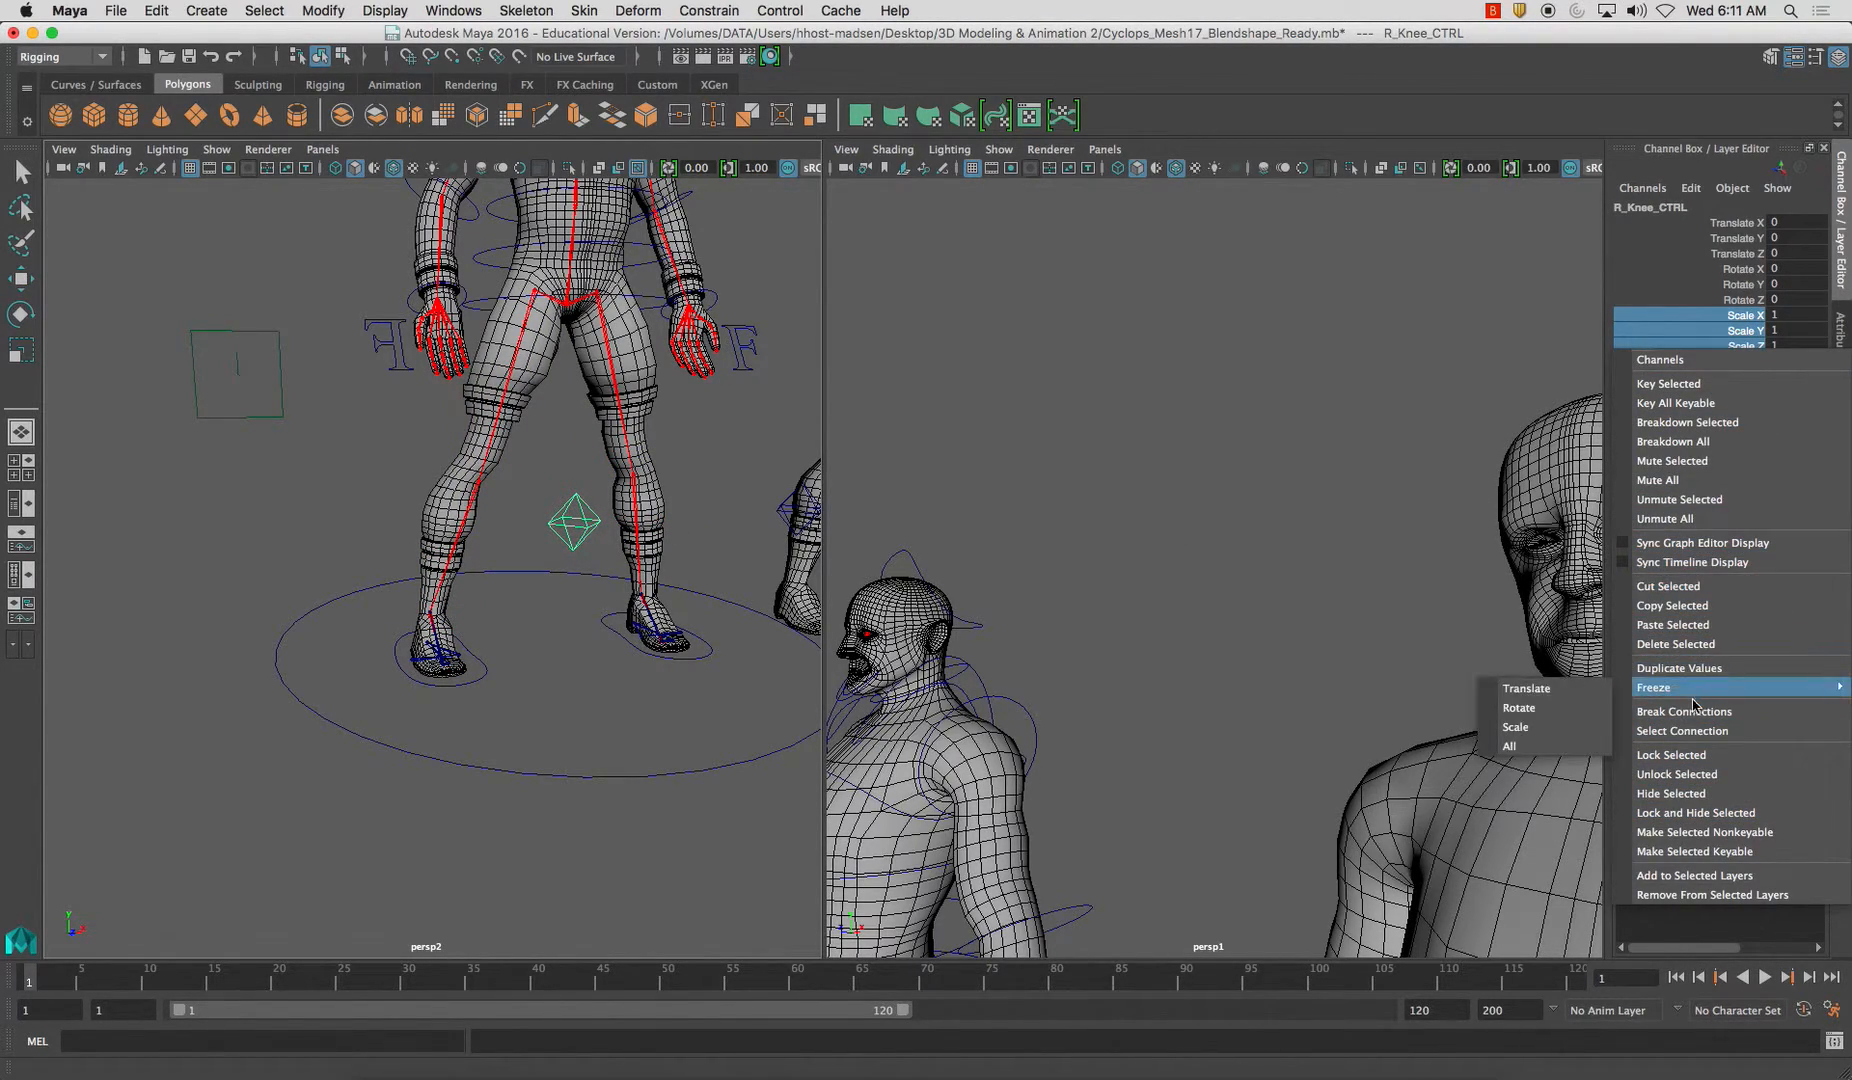
{"action": "left_click", "coordinate": [1695, 812]}
{"action": "key", "text": "w"}
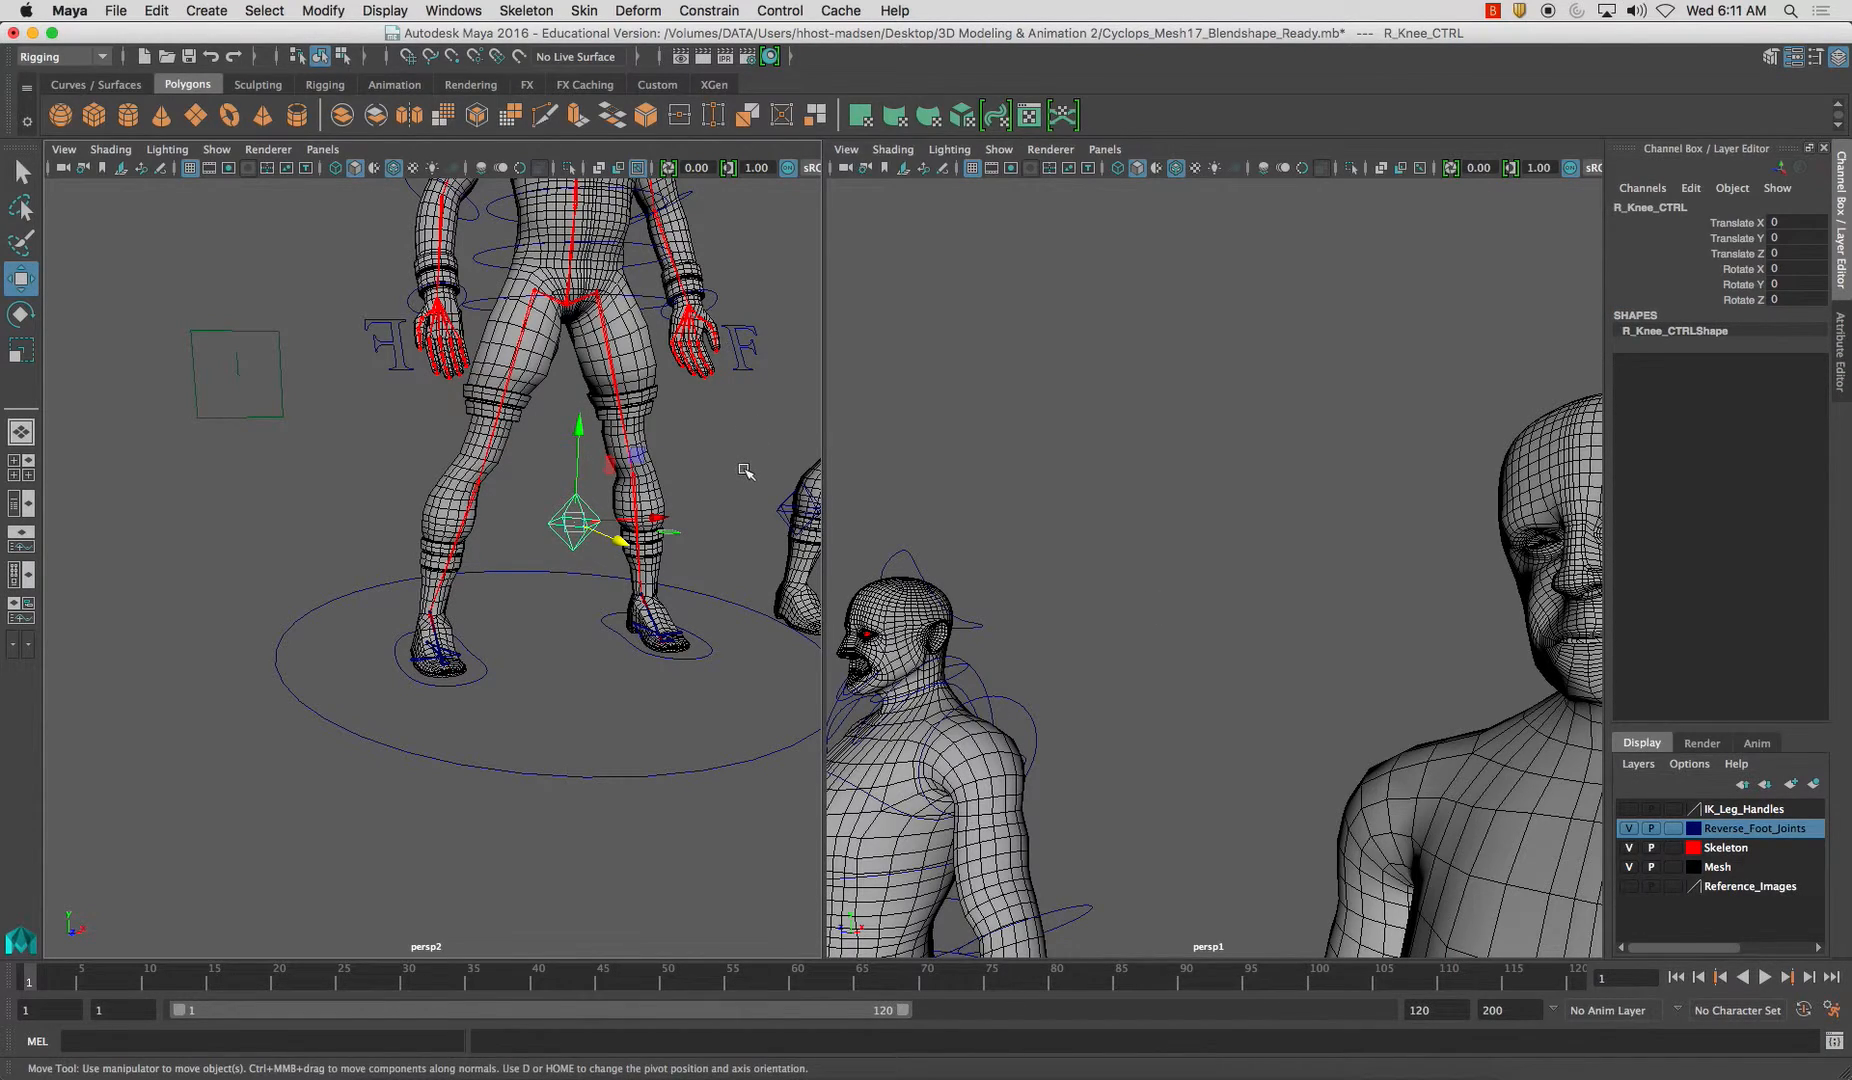
Lock and hide the scale and visibility channels of the left knee control, L_Knee_CTRL
{"action": "middle_click_drag", "start_coordinate": [731, 422], "coordinate": [630, 445], "text": "alt"}
{"action": "left_click", "coordinate": [600, 488]}
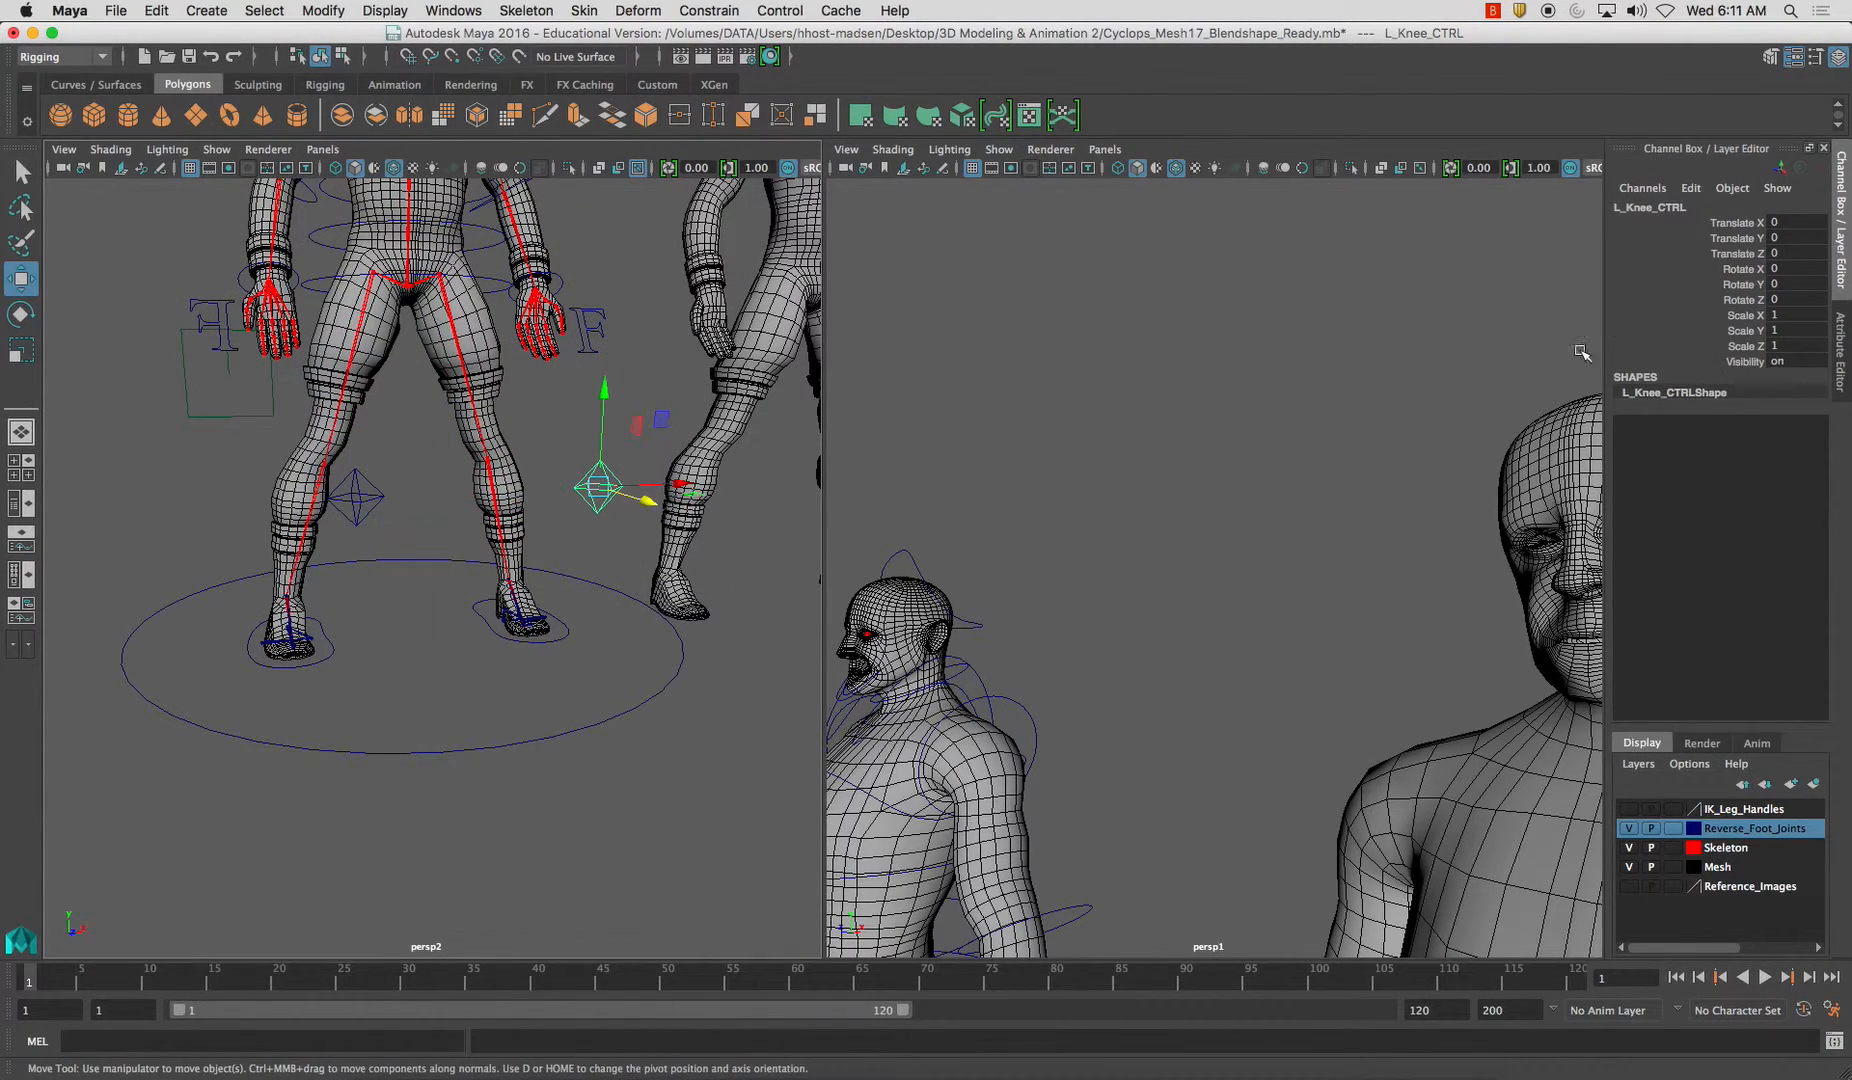
{"action": "left_click_drag", "start_coordinate": [1738, 316], "coordinate": [1740, 348]}
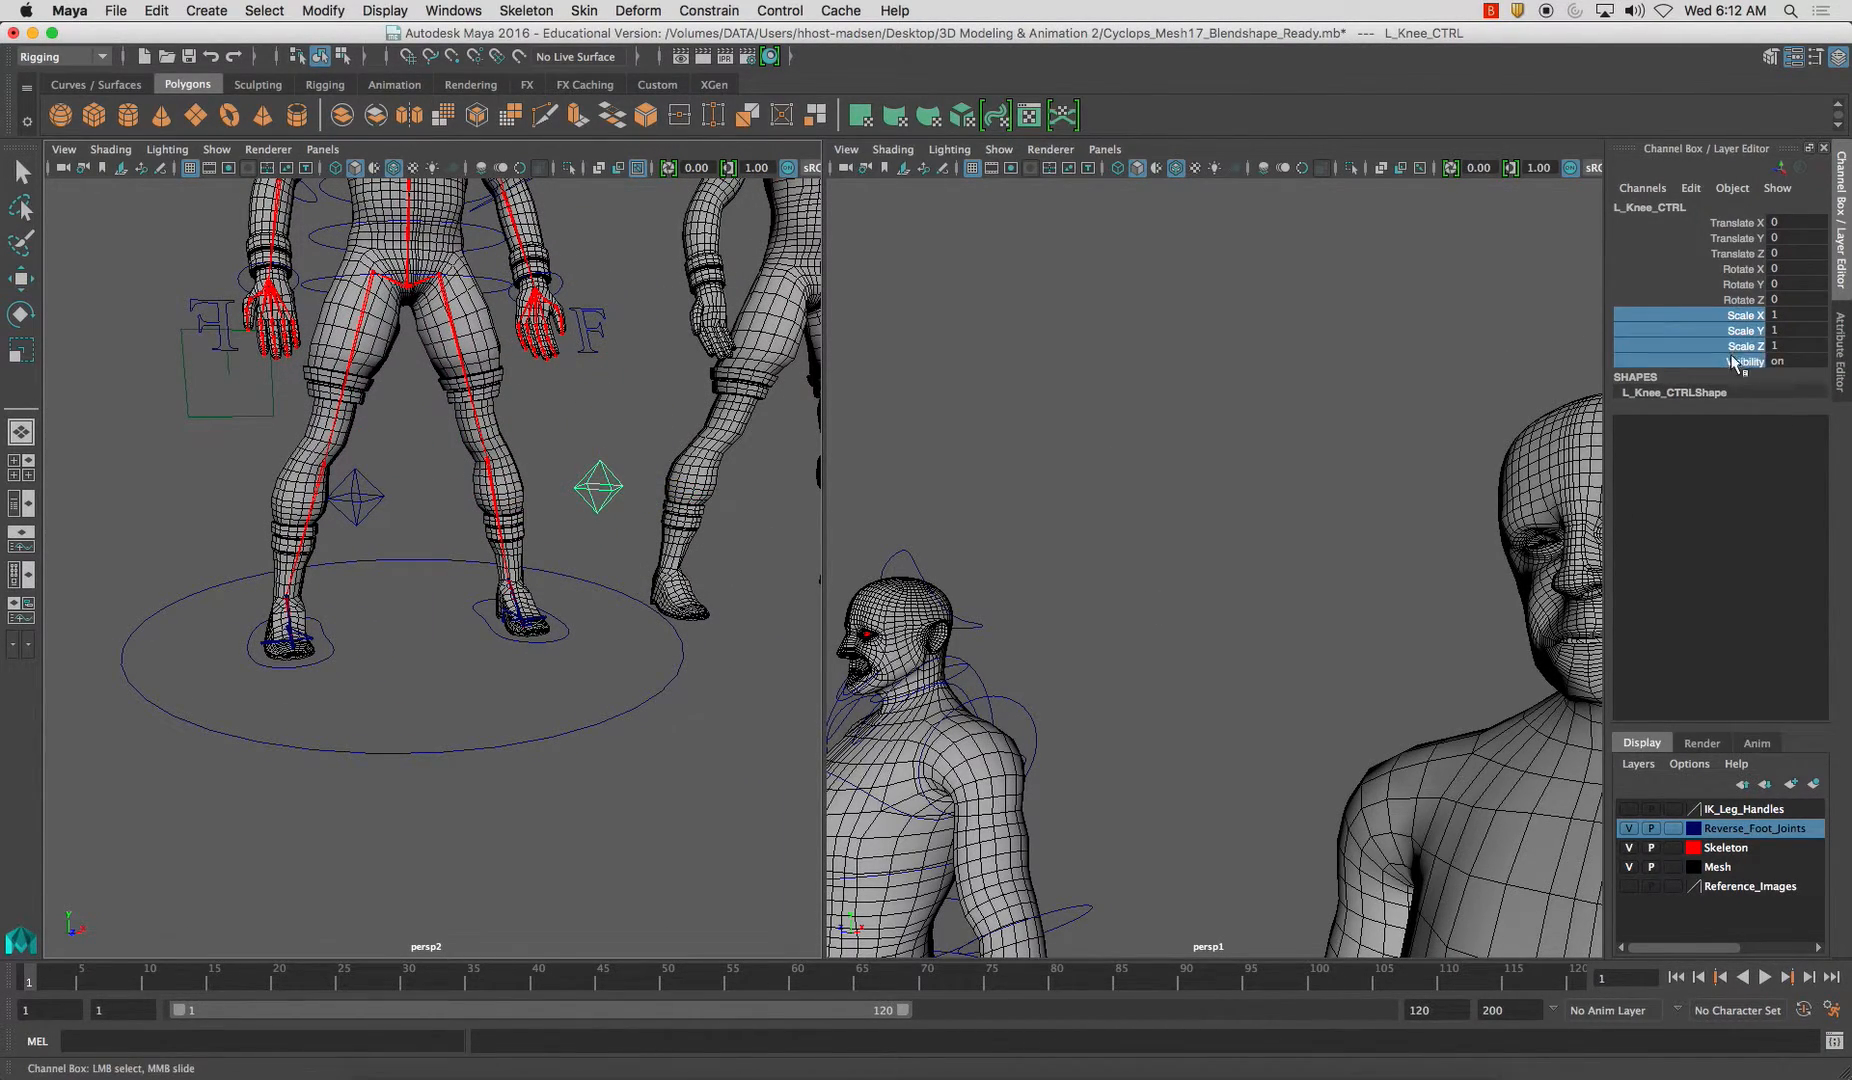
{"action": "right_click", "coordinate": [1740, 348]}
{"action": "left_click", "coordinate": [1702, 806]}
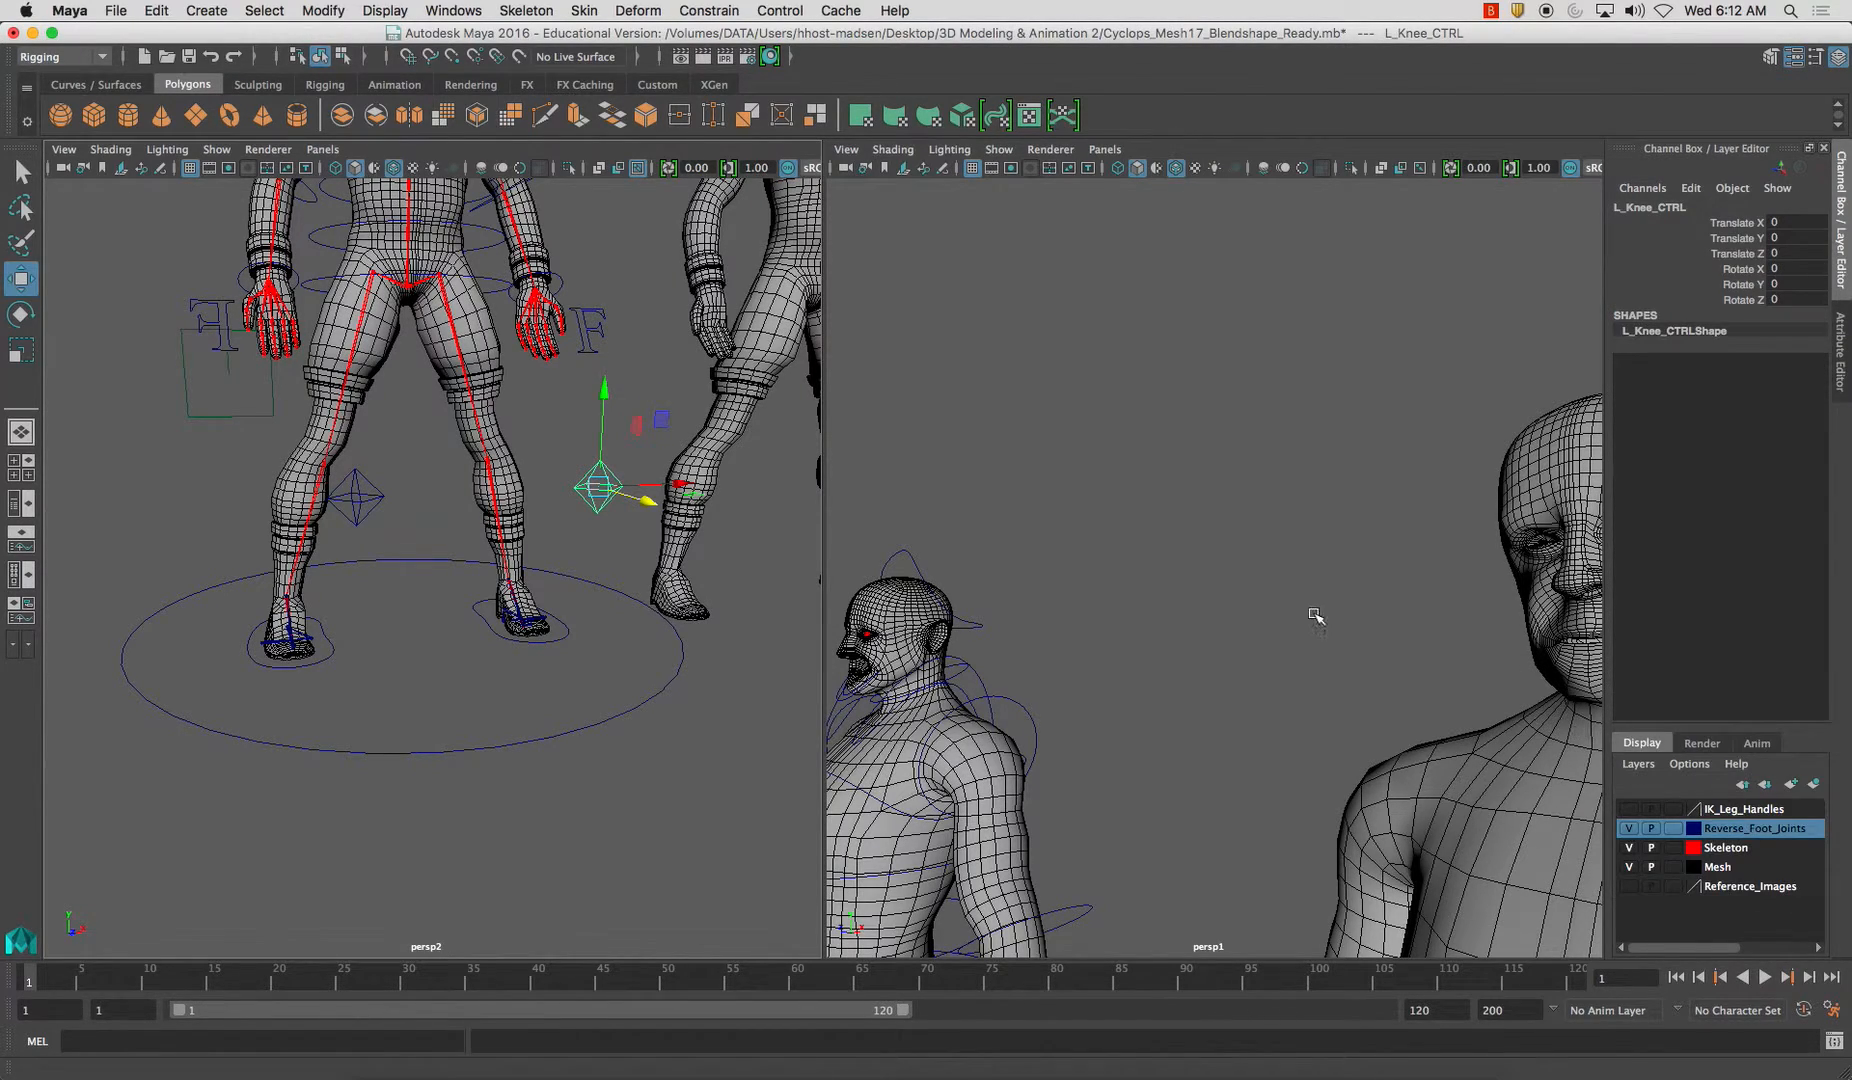
Lock and hide all translate, rotate, scale and visibility channels of the left finger control, L_Finger_CTRL, keeping only its custom finger attributes
{"action": "left_click", "coordinate": [511, 742]}
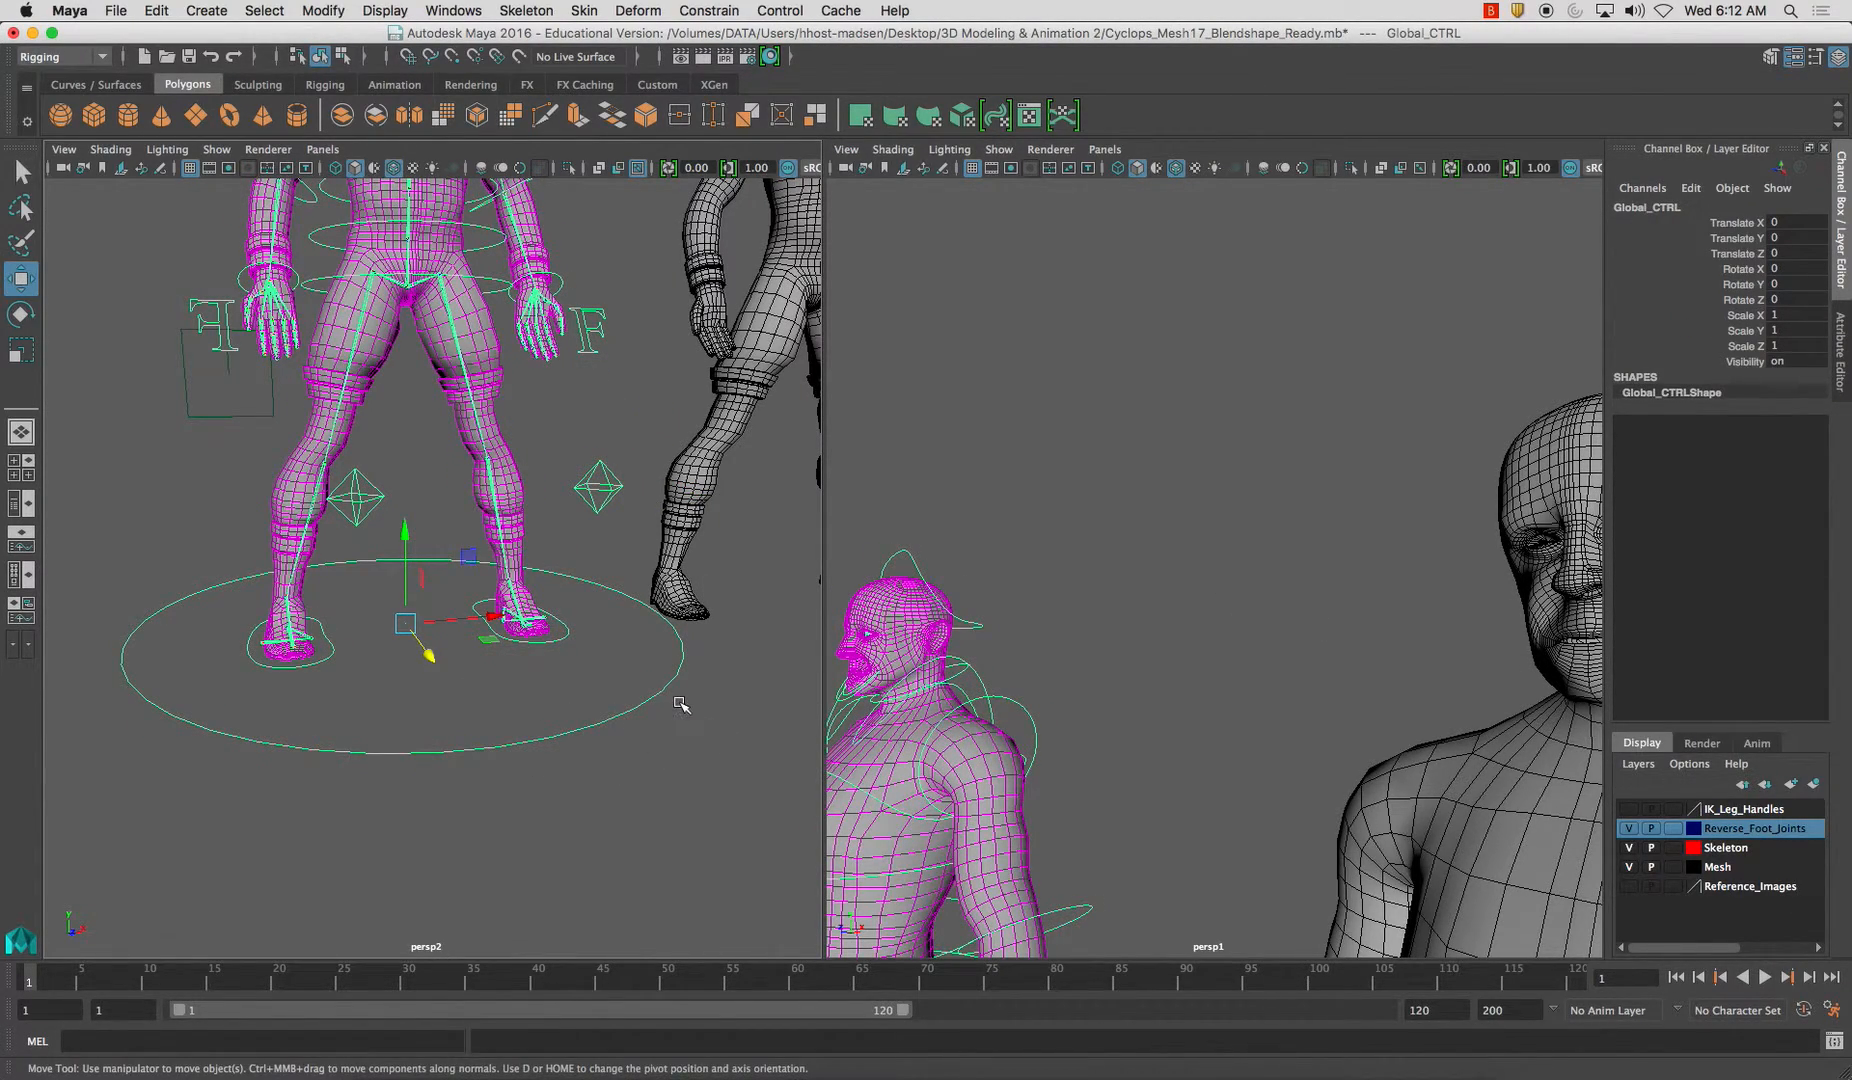
{"action": "left_click", "coordinate": [524, 549]}
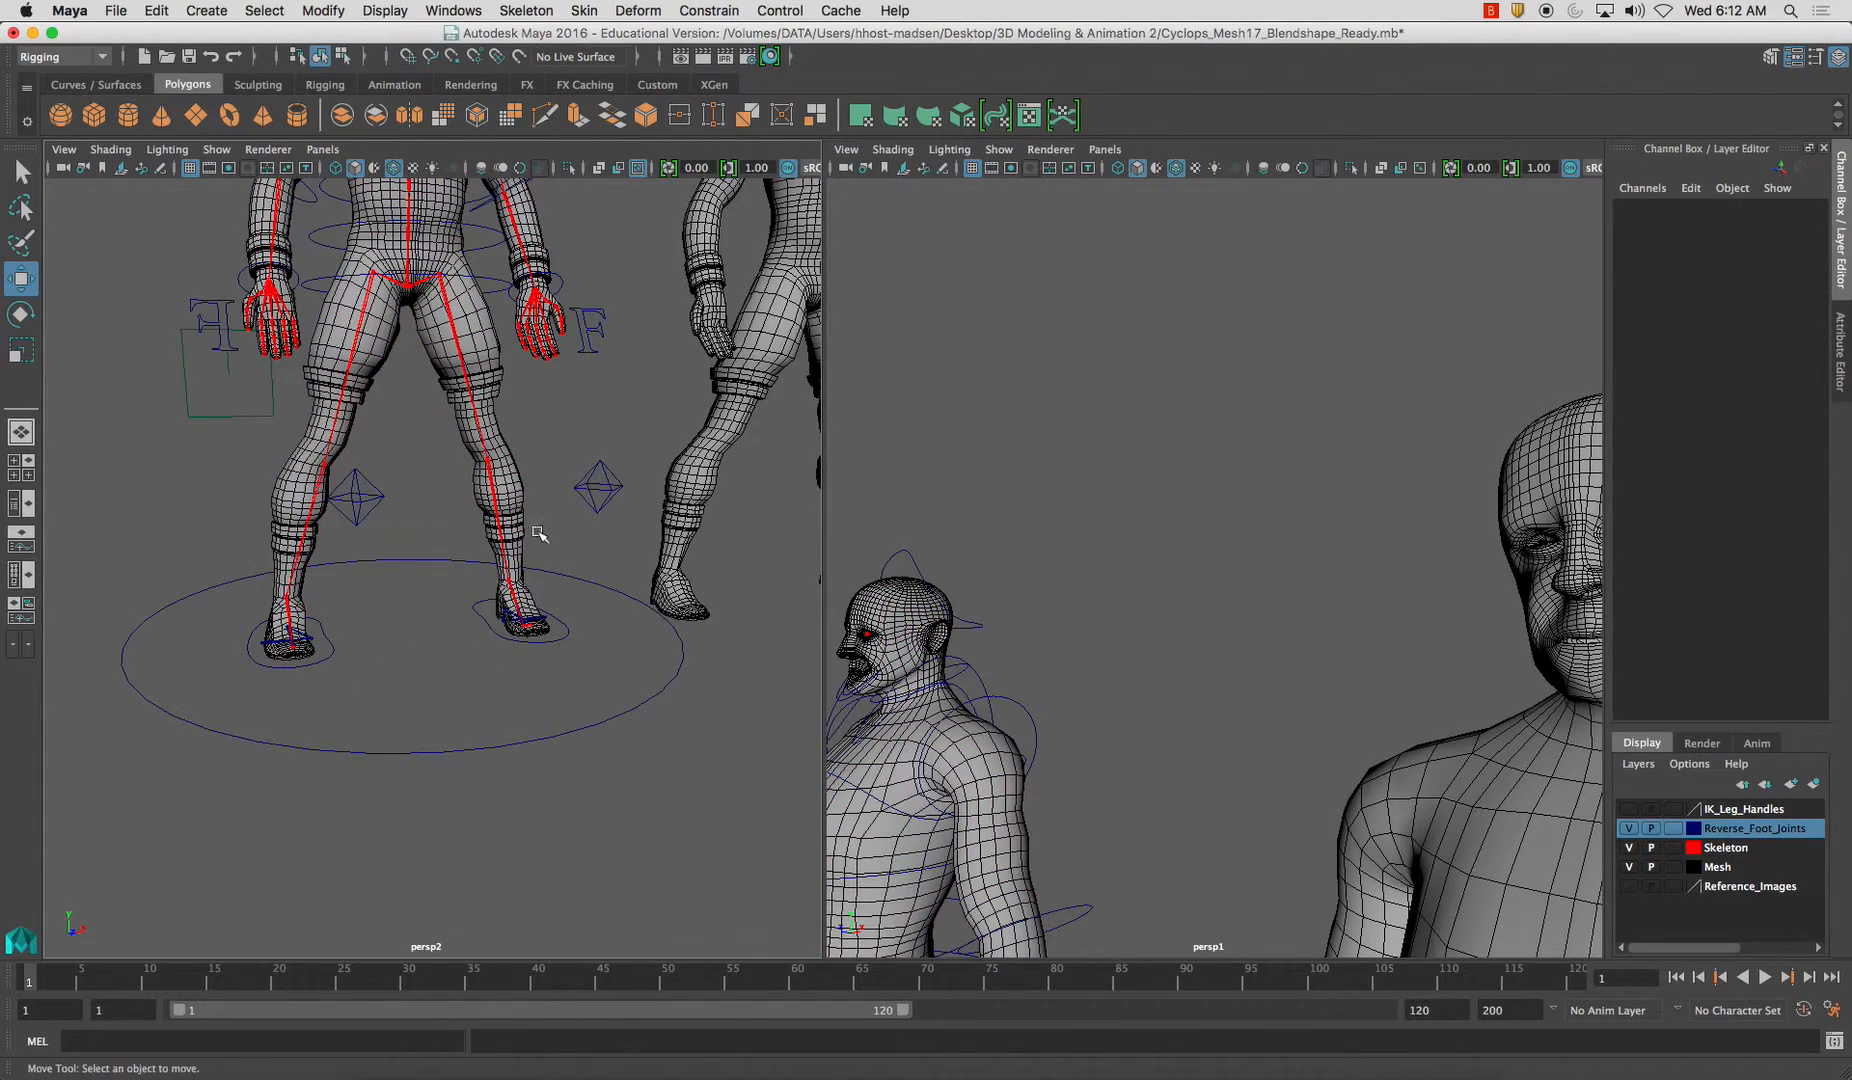
{"action": "left_click", "coordinate": [588, 348]}
{"action": "left_click_drag", "start_coordinate": [1741, 262], "coordinate": [1735, 233]}
{"action": "left_click_drag", "start_coordinate": [1745, 361], "coordinate": [1727, 232]}
{"action": "right_click_drag", "start_coordinate": [1727, 232], "coordinate": [1688, 689]}
{"action": "key", "text": "w"}
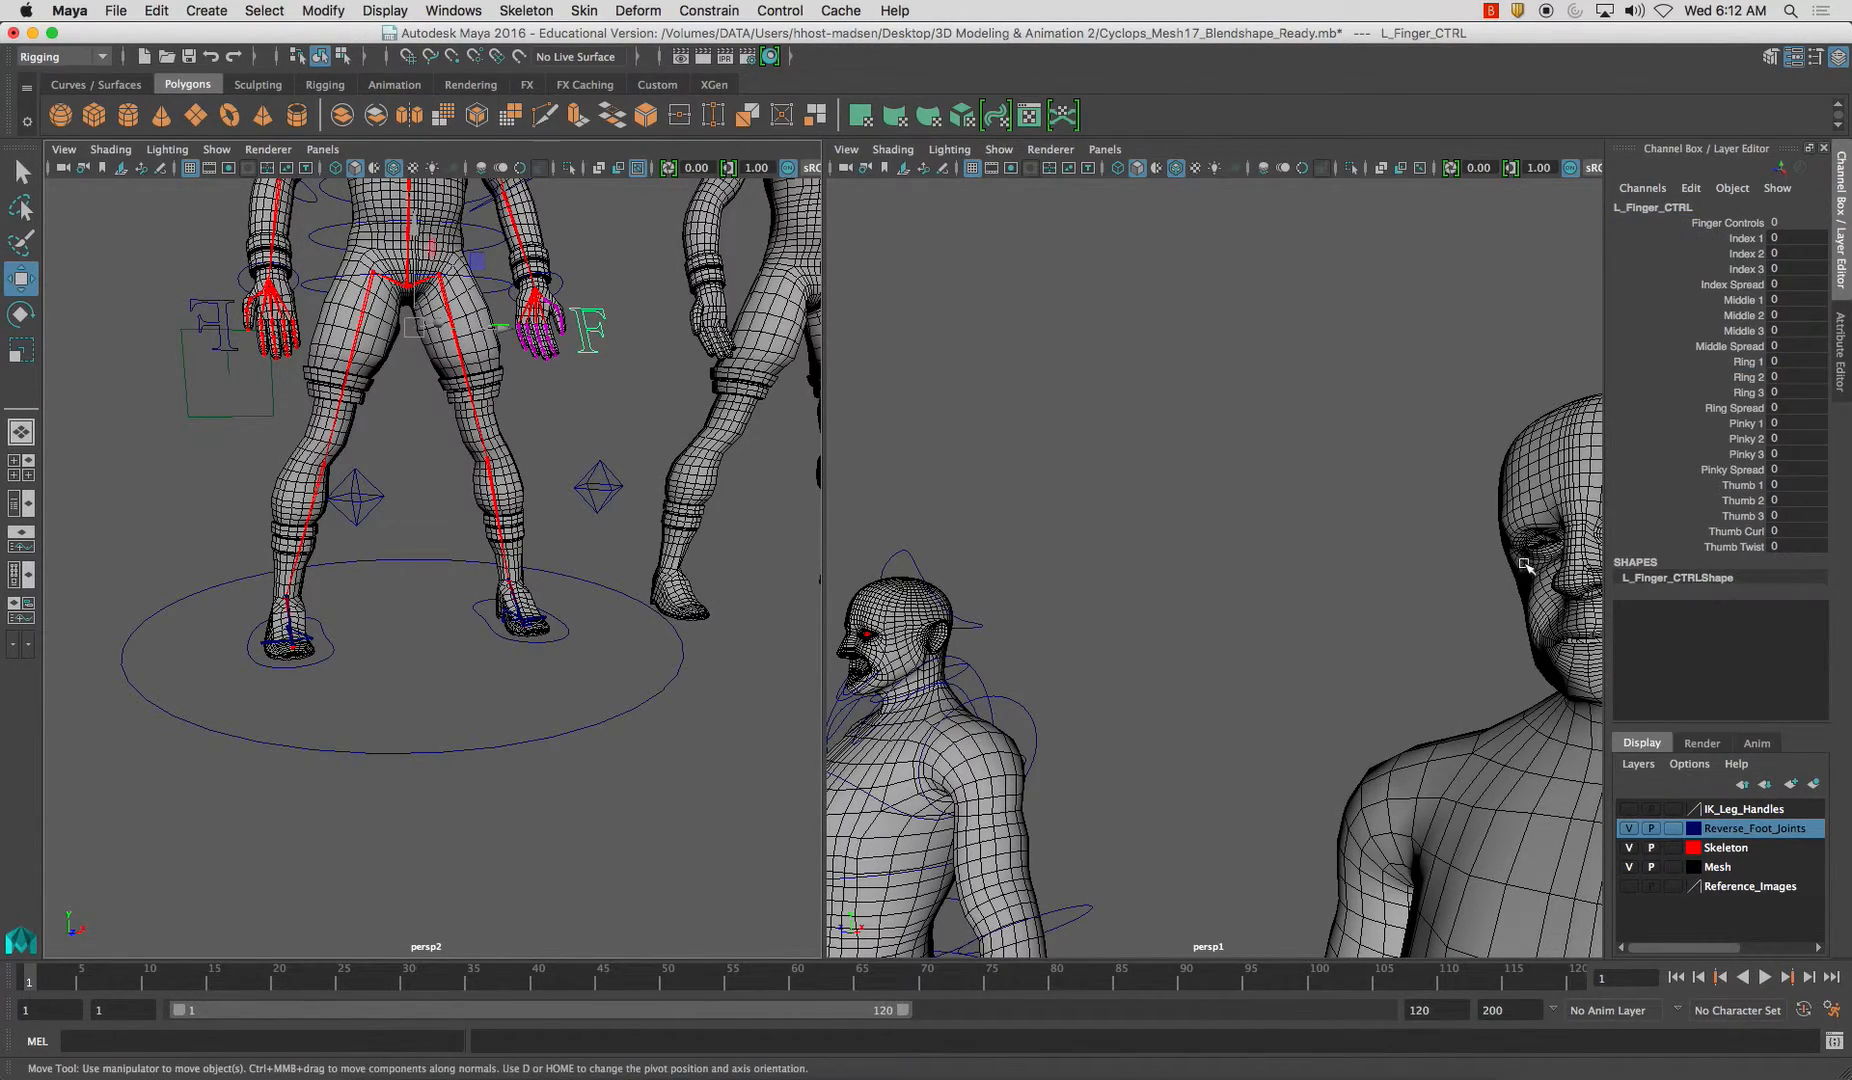
Lock and hide all translate, rotate, scale and visibility channels of the right finger control, R_Finger_CTRL
{"action": "left_click", "coordinate": [224, 311]}
{"action": "mouse_move", "coordinate": [1727, 365]}
{"action": "left_mouse_down"}
{"action": "mouse_move", "coordinate": [1715, 234]}
{"action": "mouse_move", "coordinate": [1735, 362]}
{"action": "left_mouse_up"}
{"action": "right_click", "coordinate": [1735, 362]}
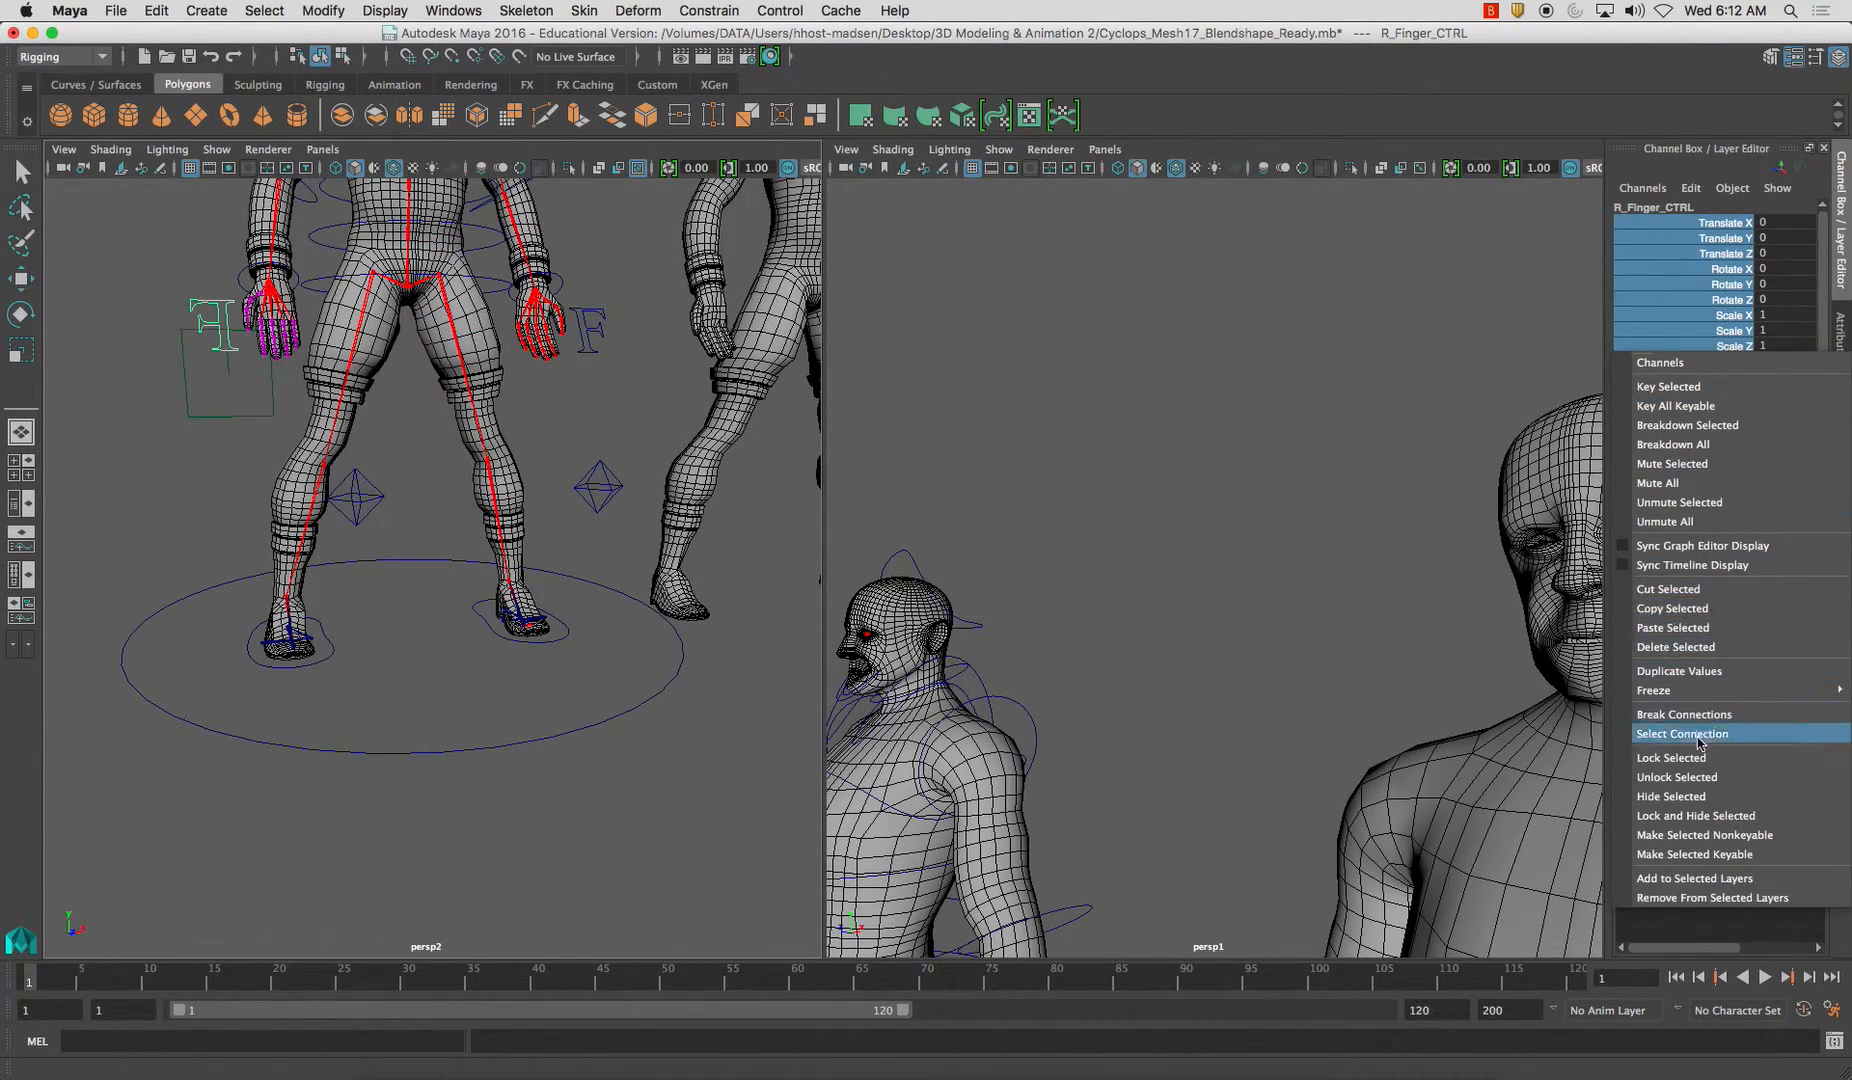
{"action": "left_click", "coordinate": [1698, 815]}
{"action": "key", "text": "w"}
Lock and hide the scale and visibility channels of the right wrist control, R_Wrist_CTRL
{"action": "left_click_drag", "start_coordinate": [712, 560], "coordinate": [665, 649], "text": "alt"}
{"action": "left_click_drag", "start_coordinate": [352, 535], "coordinate": [392, 541], "text": "alt"}
{"action": "left_click", "coordinate": [305, 533]}
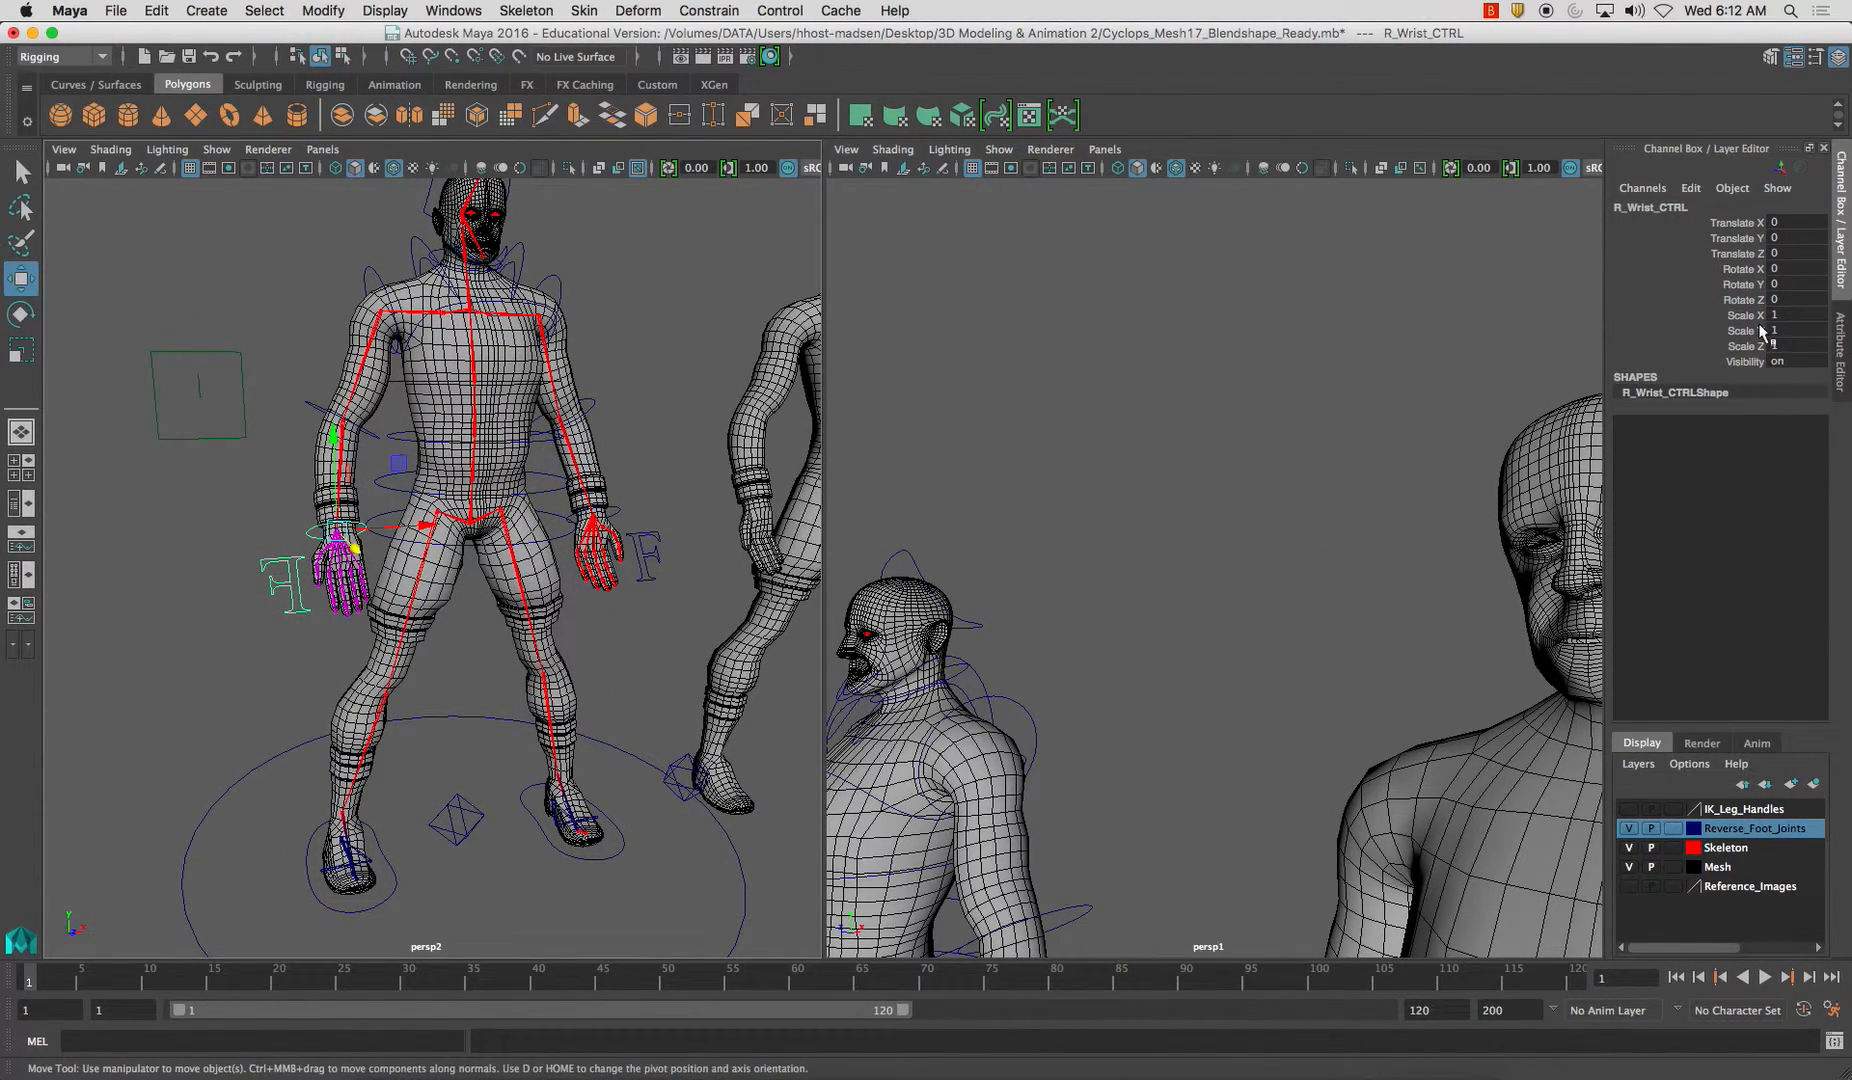
{"action": "left_click_drag", "start_coordinate": [1750, 368], "coordinate": [1746, 316]}
{"action": "right_click", "coordinate": [1746, 316]}
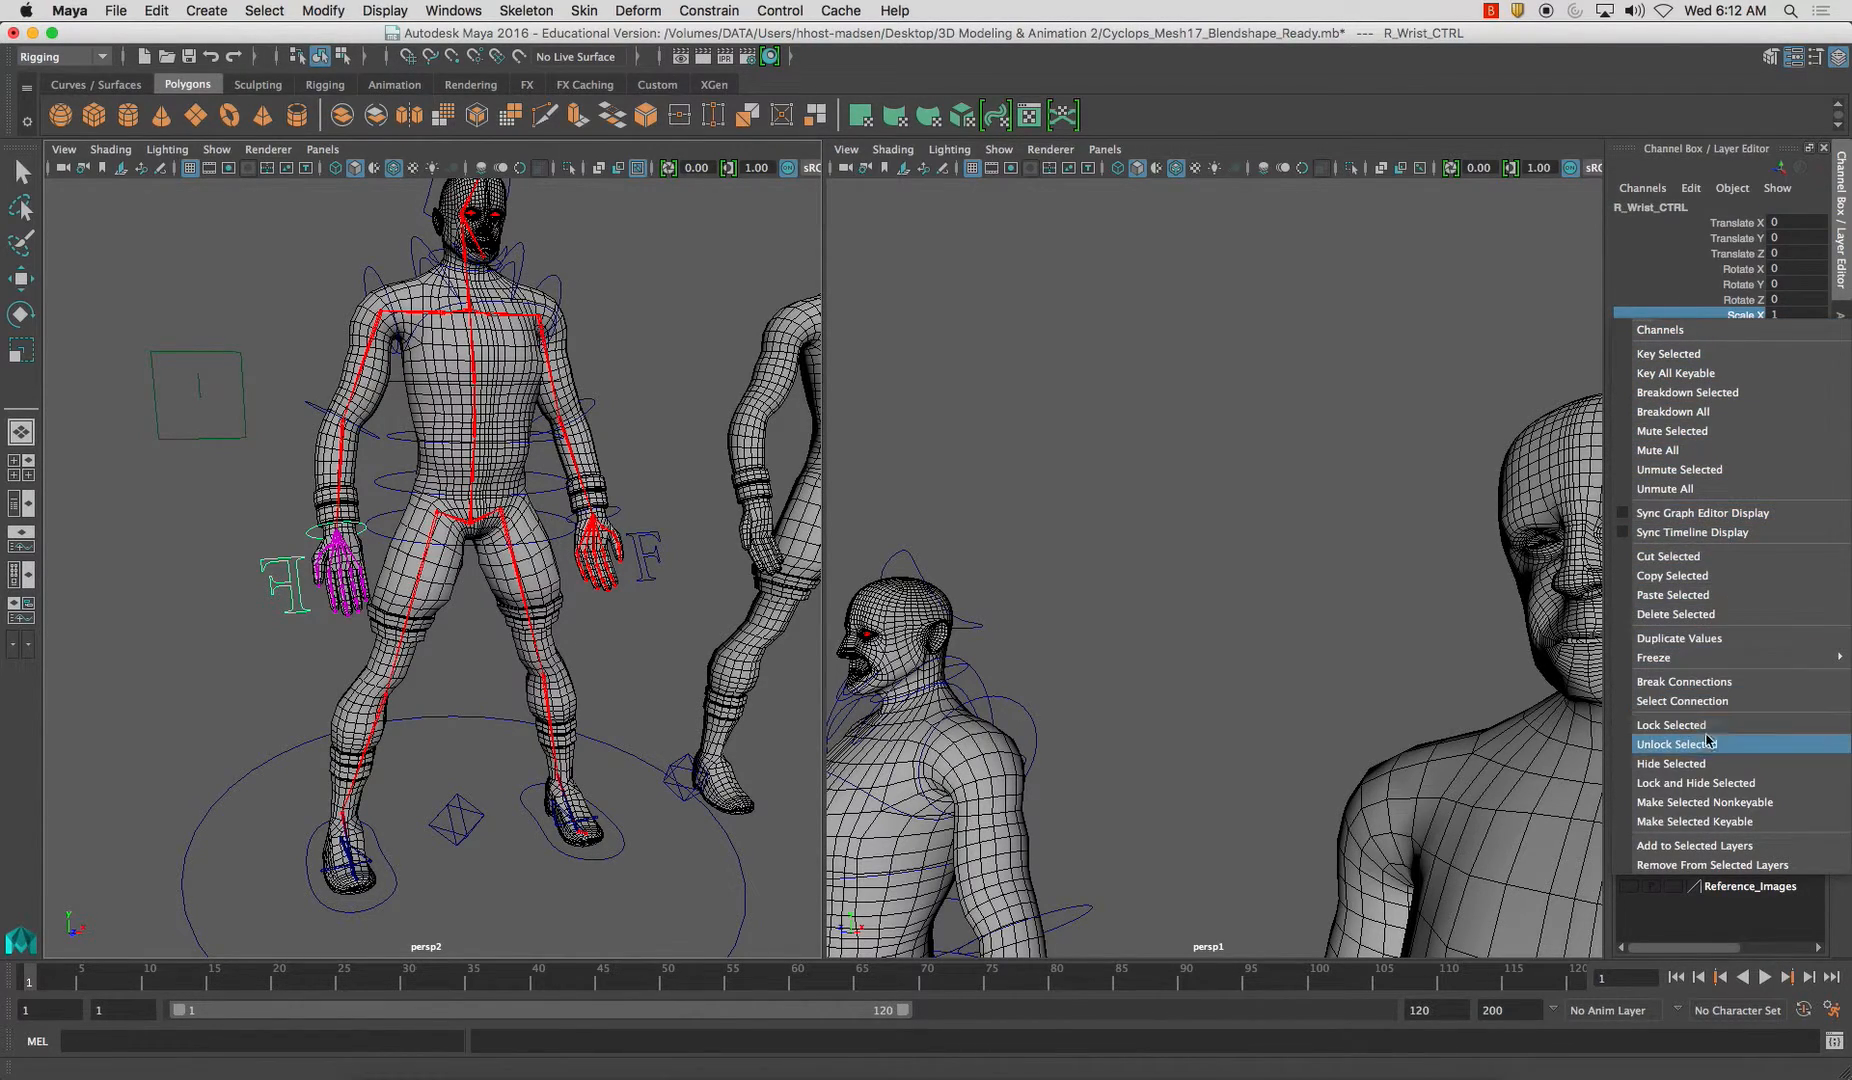
{"action": "left_click", "coordinate": [1720, 784]}
{"action": "key", "text": "e"}
Lock and hide the Translate X, Y and Z channels of R_Wrist_CTRL, leaving only its rotate channels
{"action": "left_click_drag", "start_coordinate": [1740, 280], "coordinate": [1745, 222]}
{"action": "left_click", "coordinate": [1738, 285]}
{"action": "right_click", "coordinate": [1745, 222]}
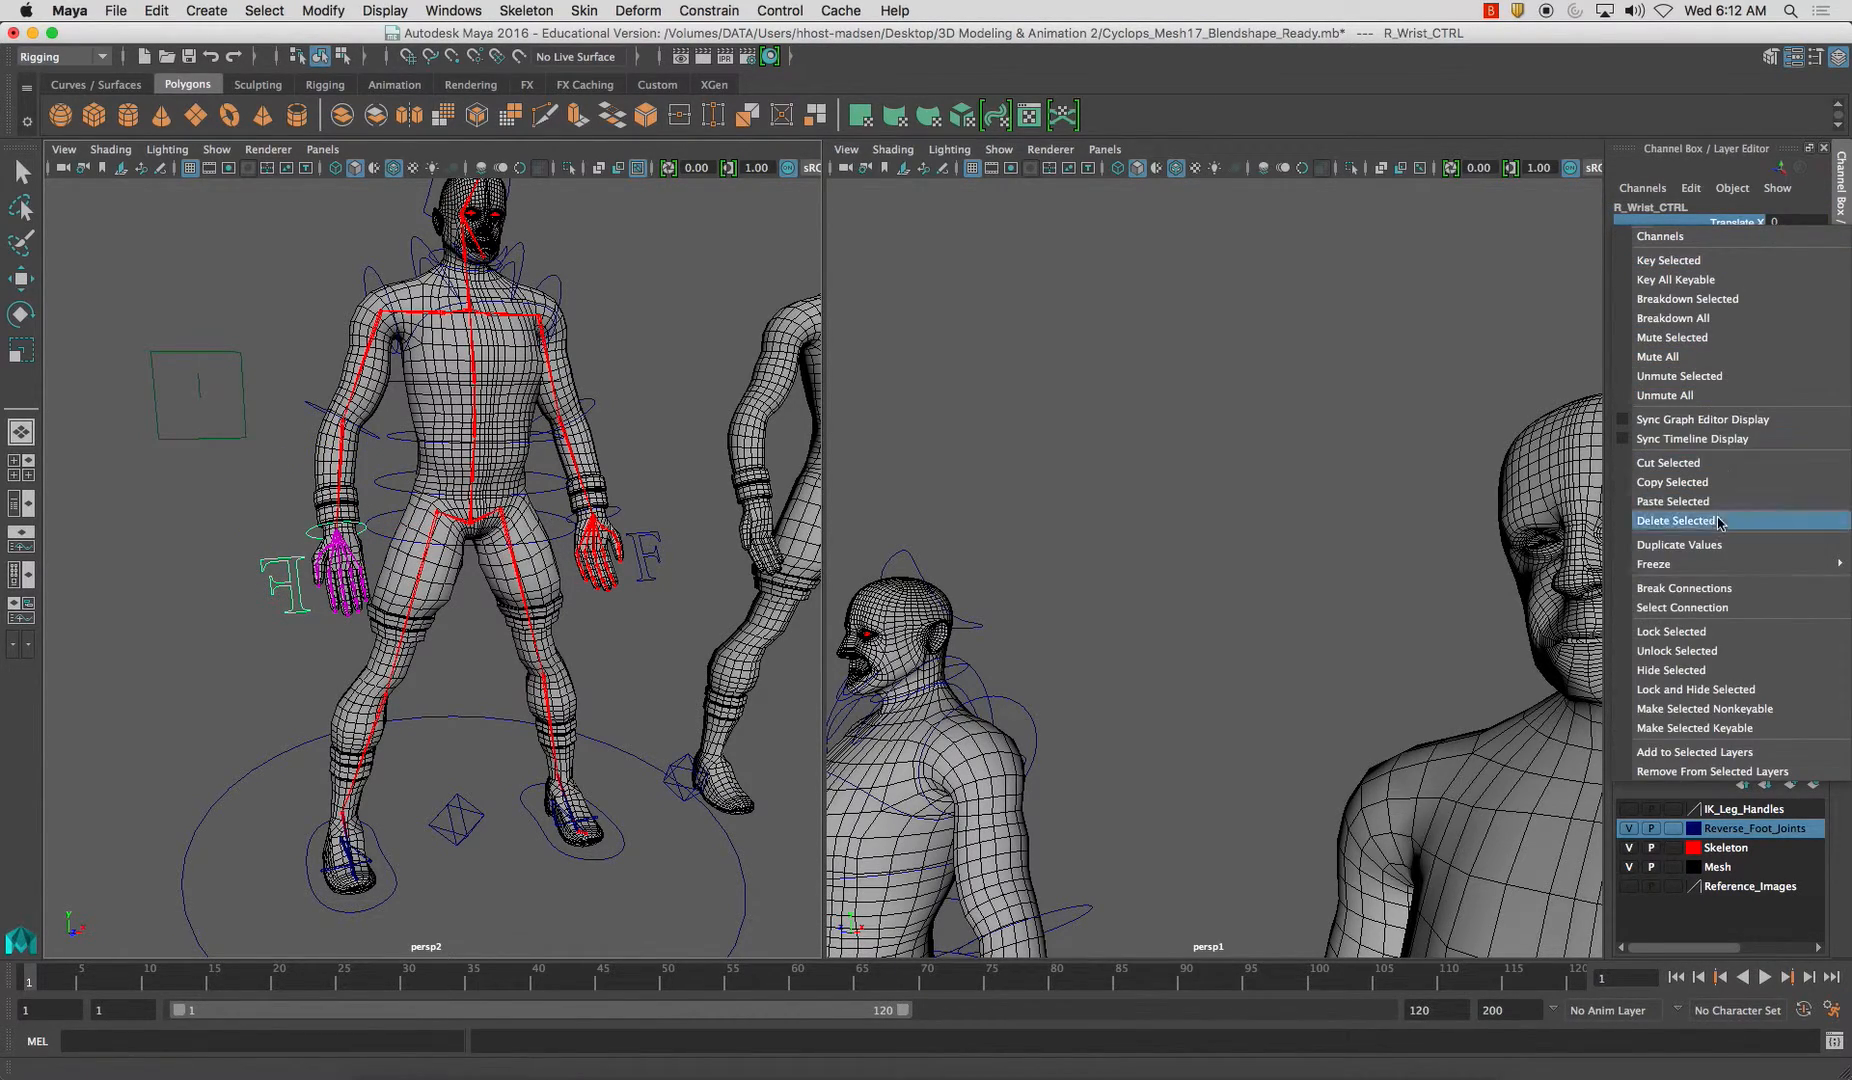
{"action": "left_click", "coordinate": [1713, 672]}
Lock and hide the Translate X, Y and Z channels of the left wrist control, L_Wrist_CTRL
{"action": "middle_click_drag", "start_coordinate": [545, 487], "coordinate": [405, 488], "text": "alt"}
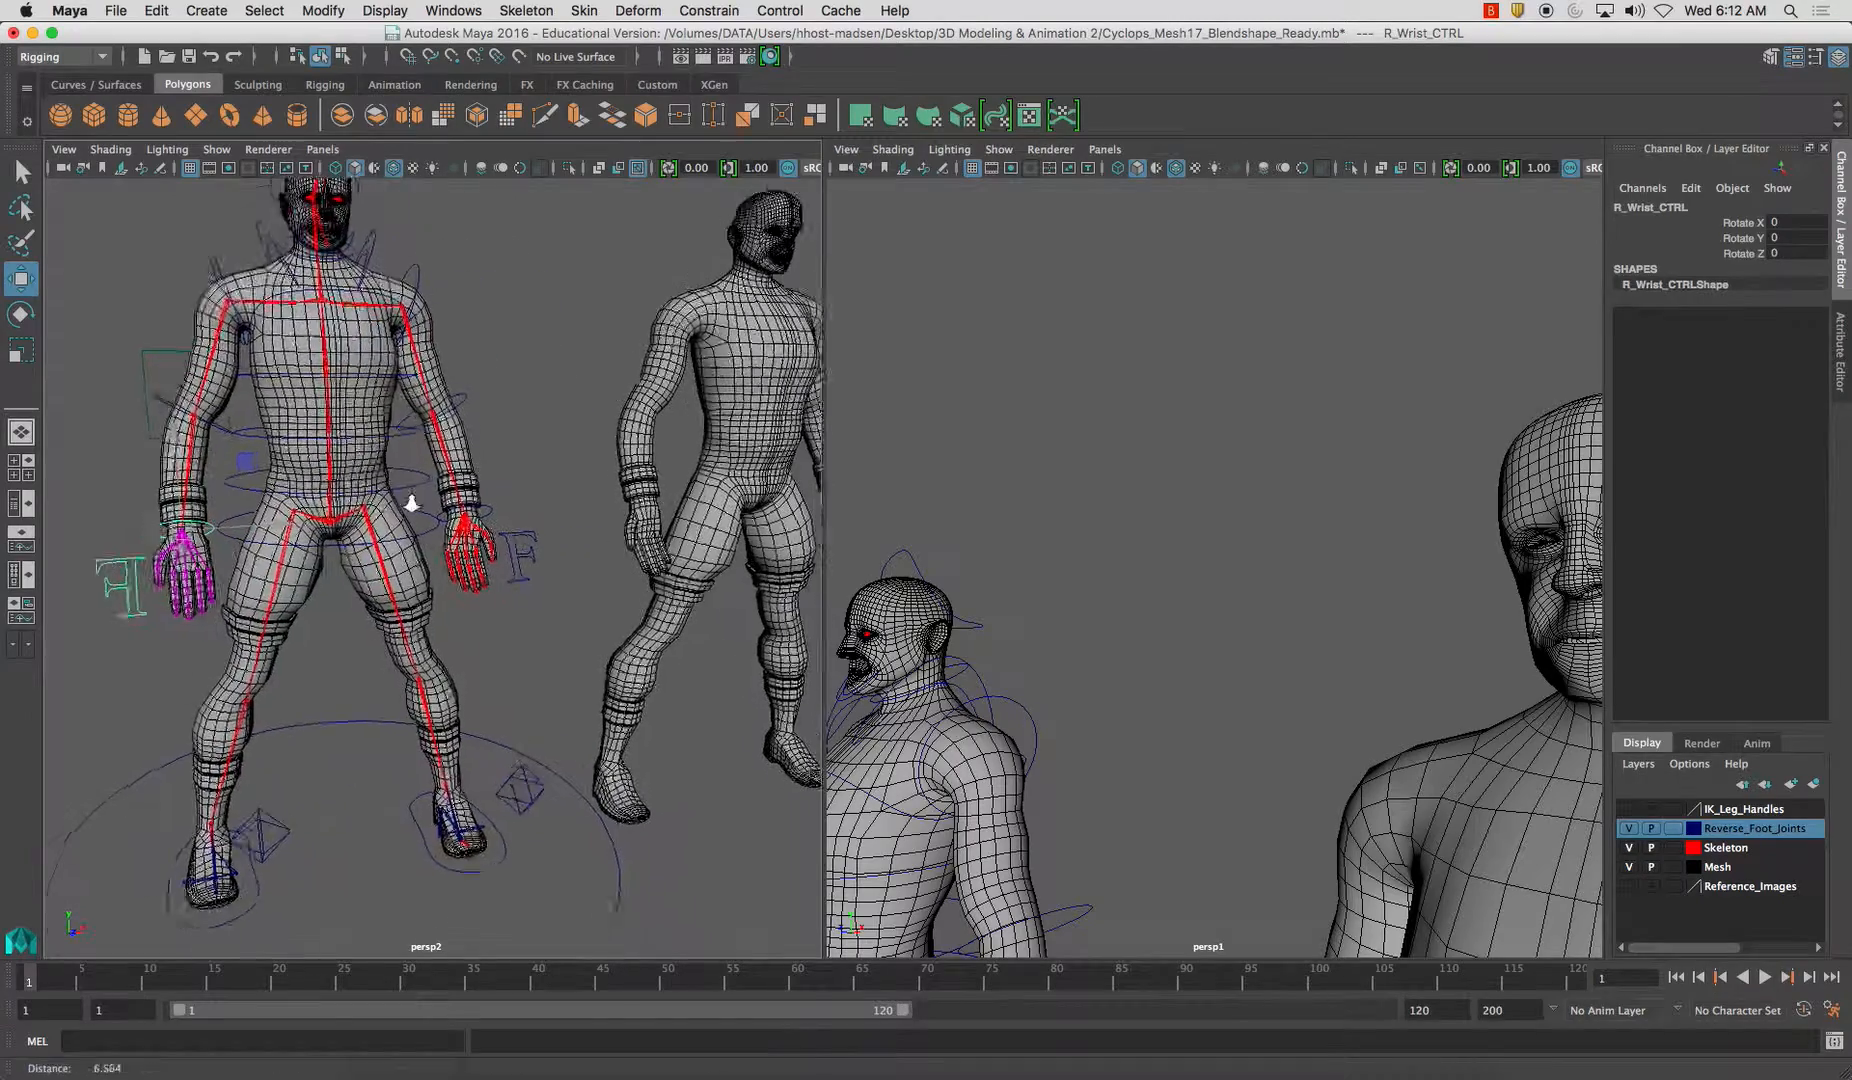
{"action": "right_click_drag", "start_coordinate": [405, 488], "coordinate": [561, 498], "text": "alt"}
{"action": "left_click", "coordinate": [632, 490]}
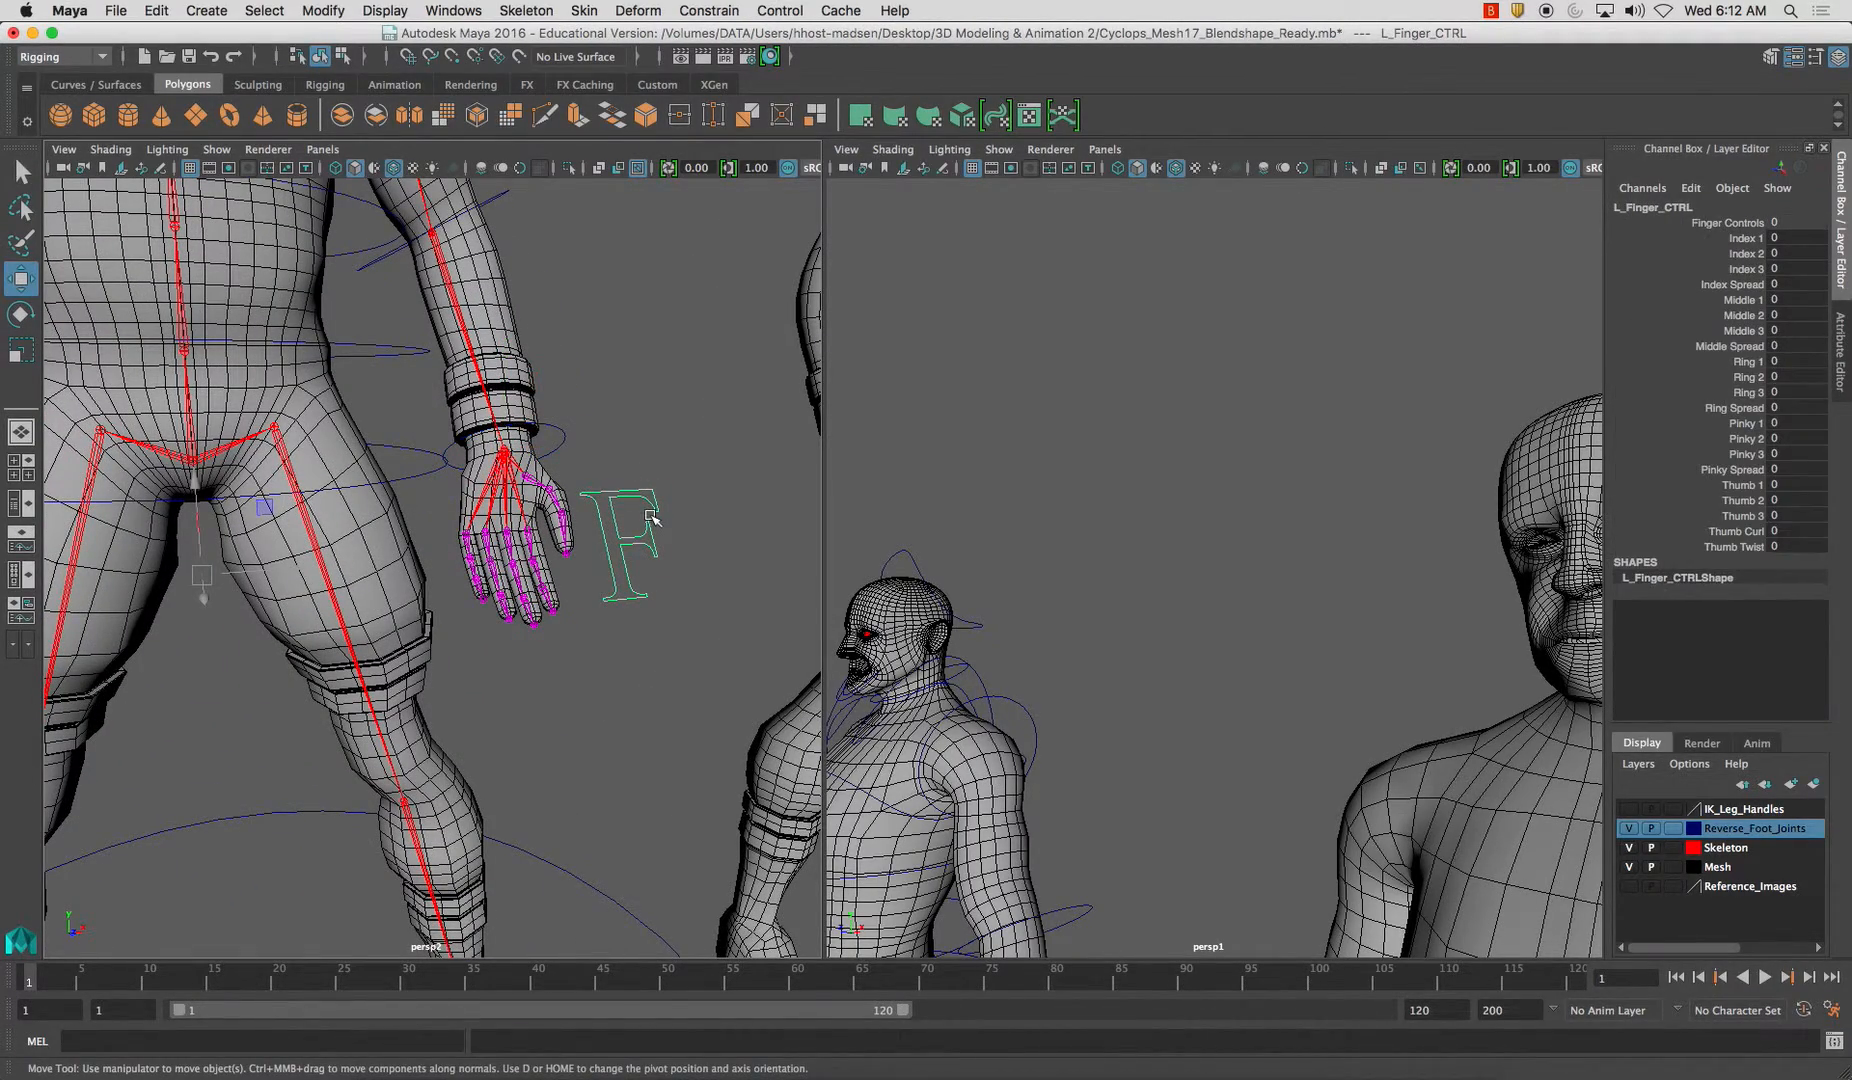
{"action": "left_click", "coordinate": [563, 439]}
{"action": "left_click", "coordinate": [1733, 226]}
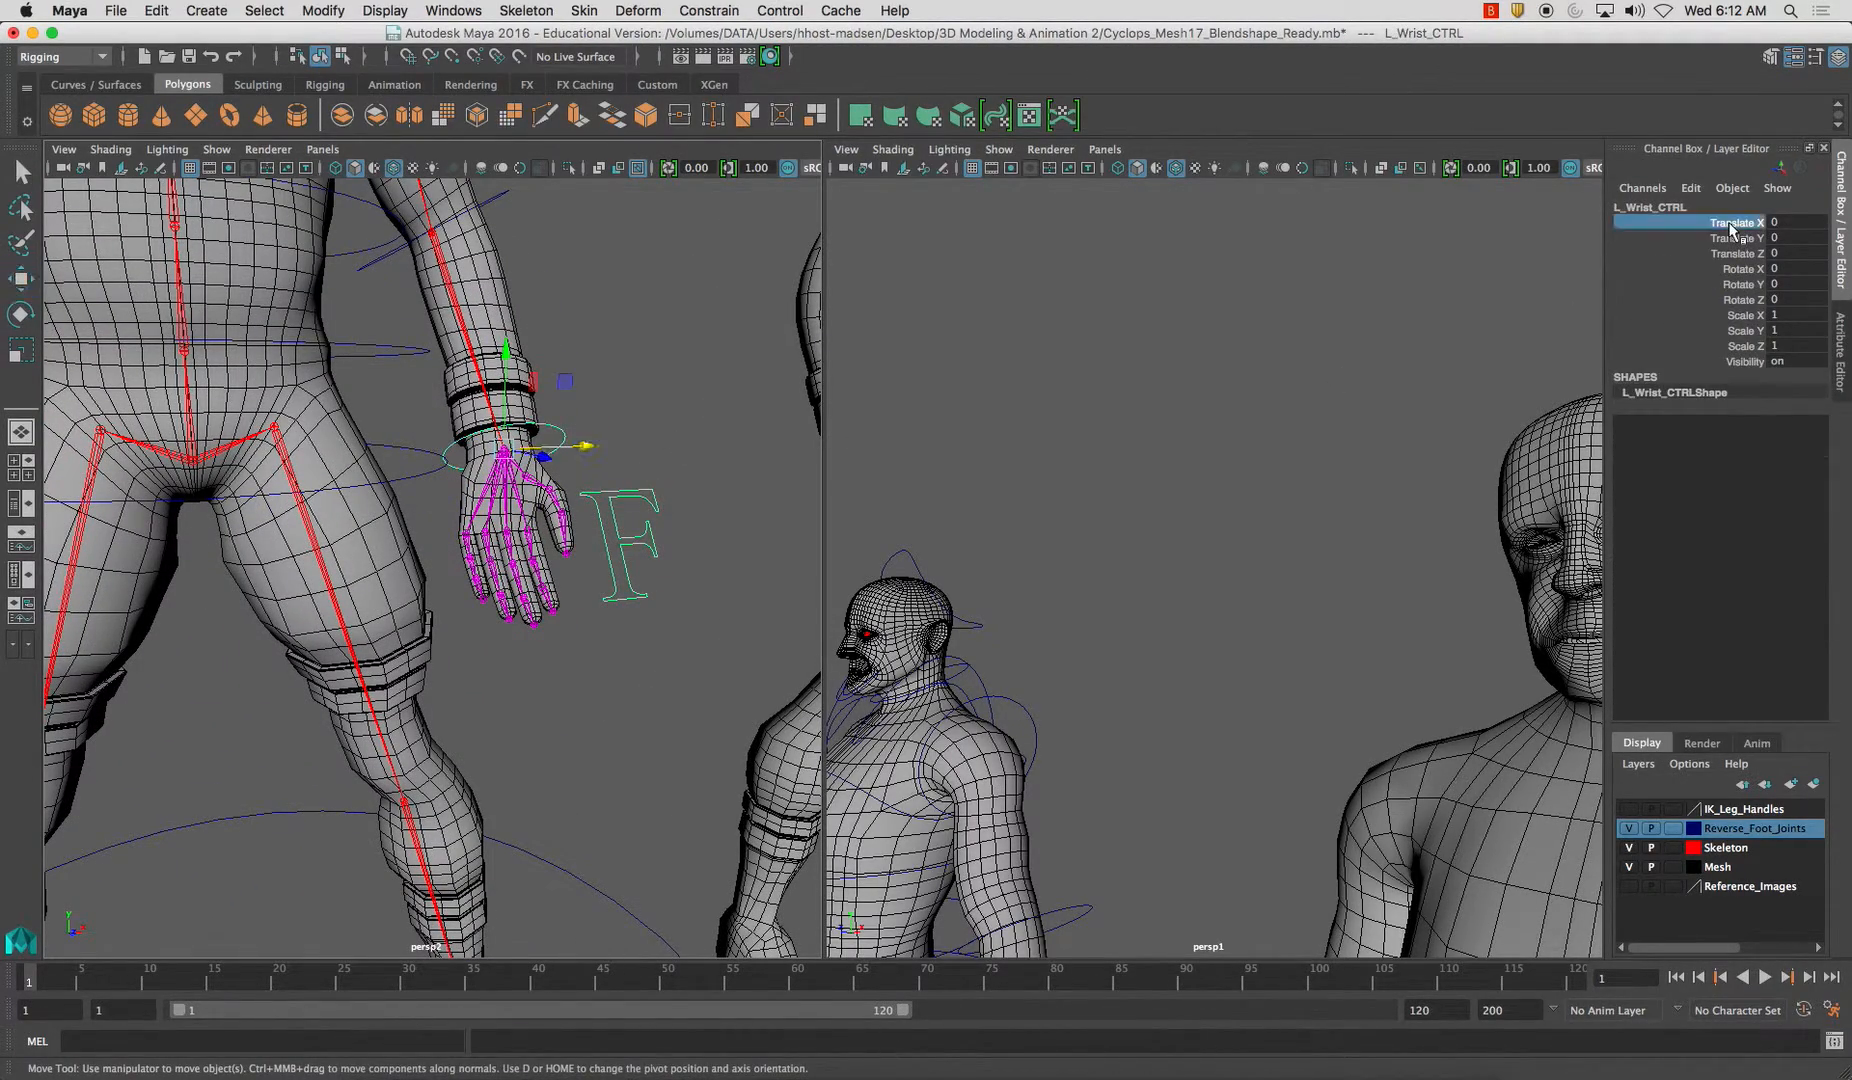
{"action": "left_click_drag", "start_coordinate": [1733, 228], "coordinate": [1735, 240]}
{"action": "right_click", "coordinate": [1737, 255]}
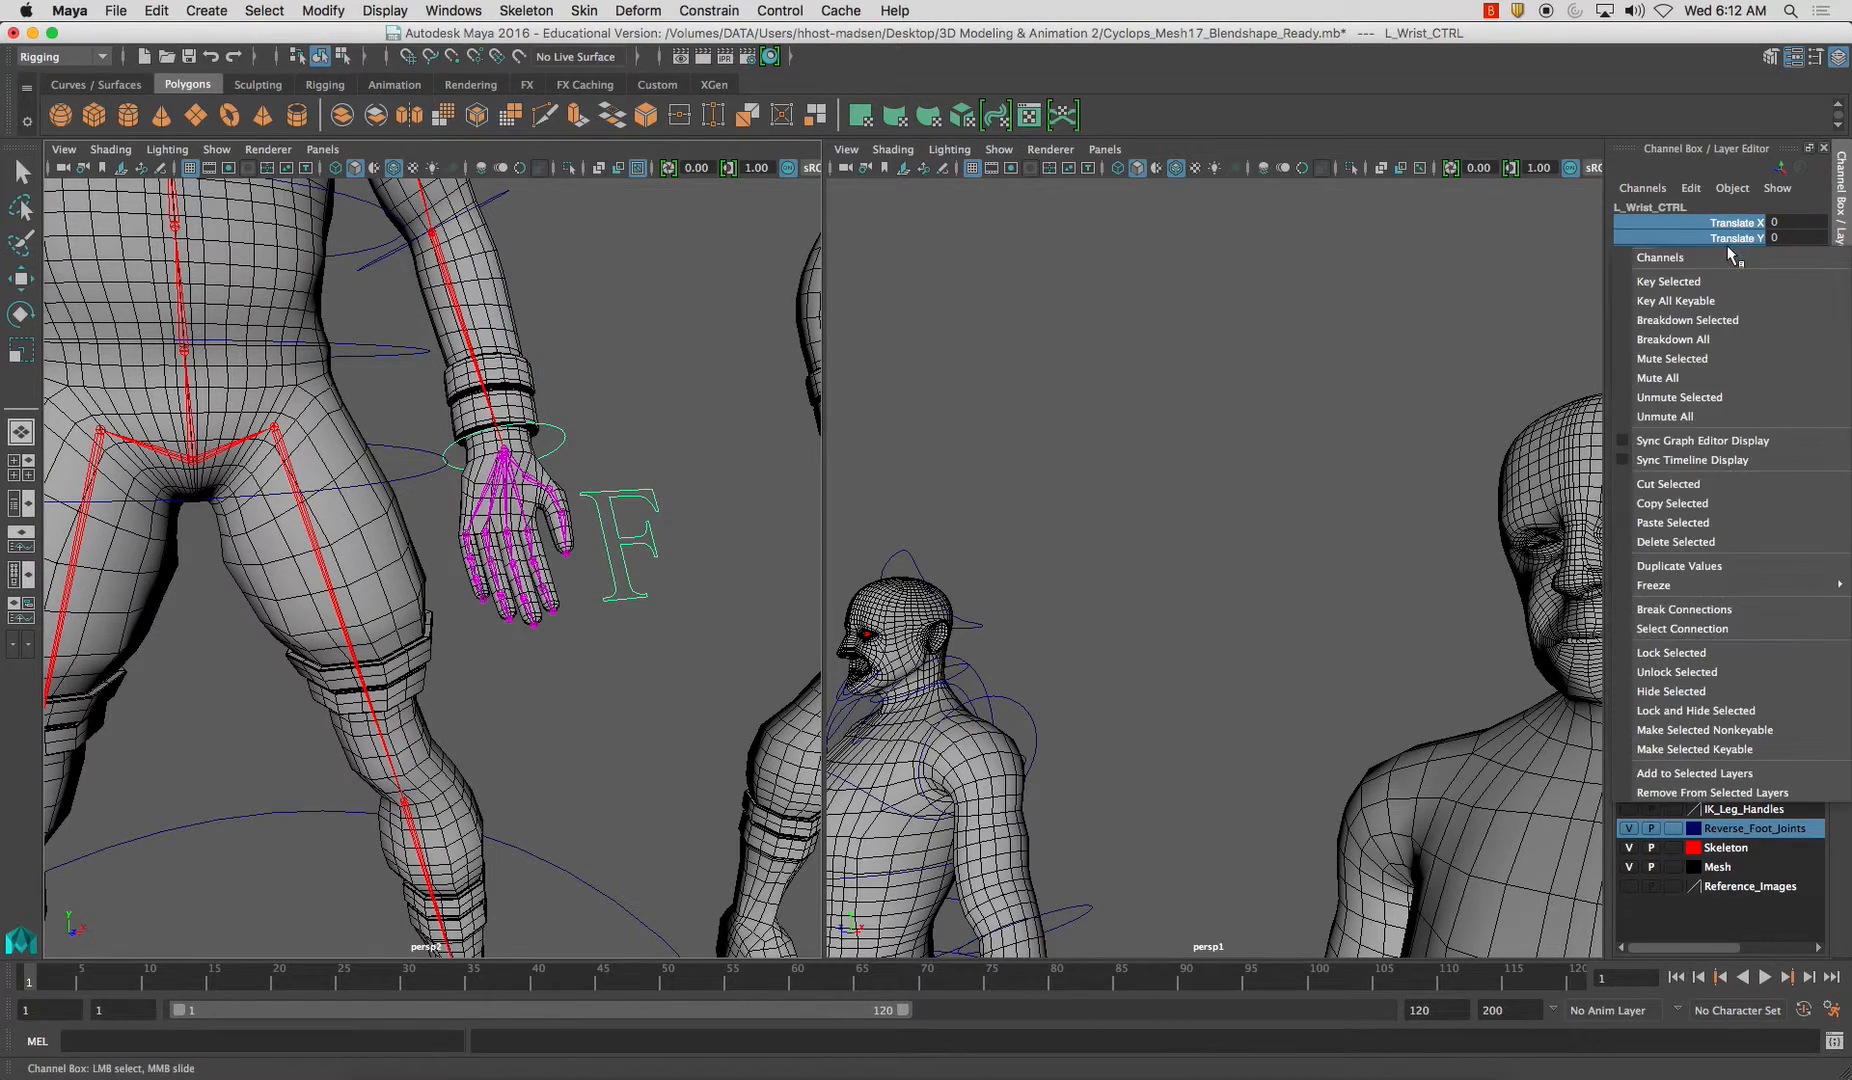
{"action": "left_click", "coordinate": [1689, 729]}
Lock and hide the scale and visibility channels of L_Wrist_CTRL, leaving only its rotate channels
{"action": "left_click_drag", "start_coordinate": [1735, 269], "coordinate": [1737, 299]}
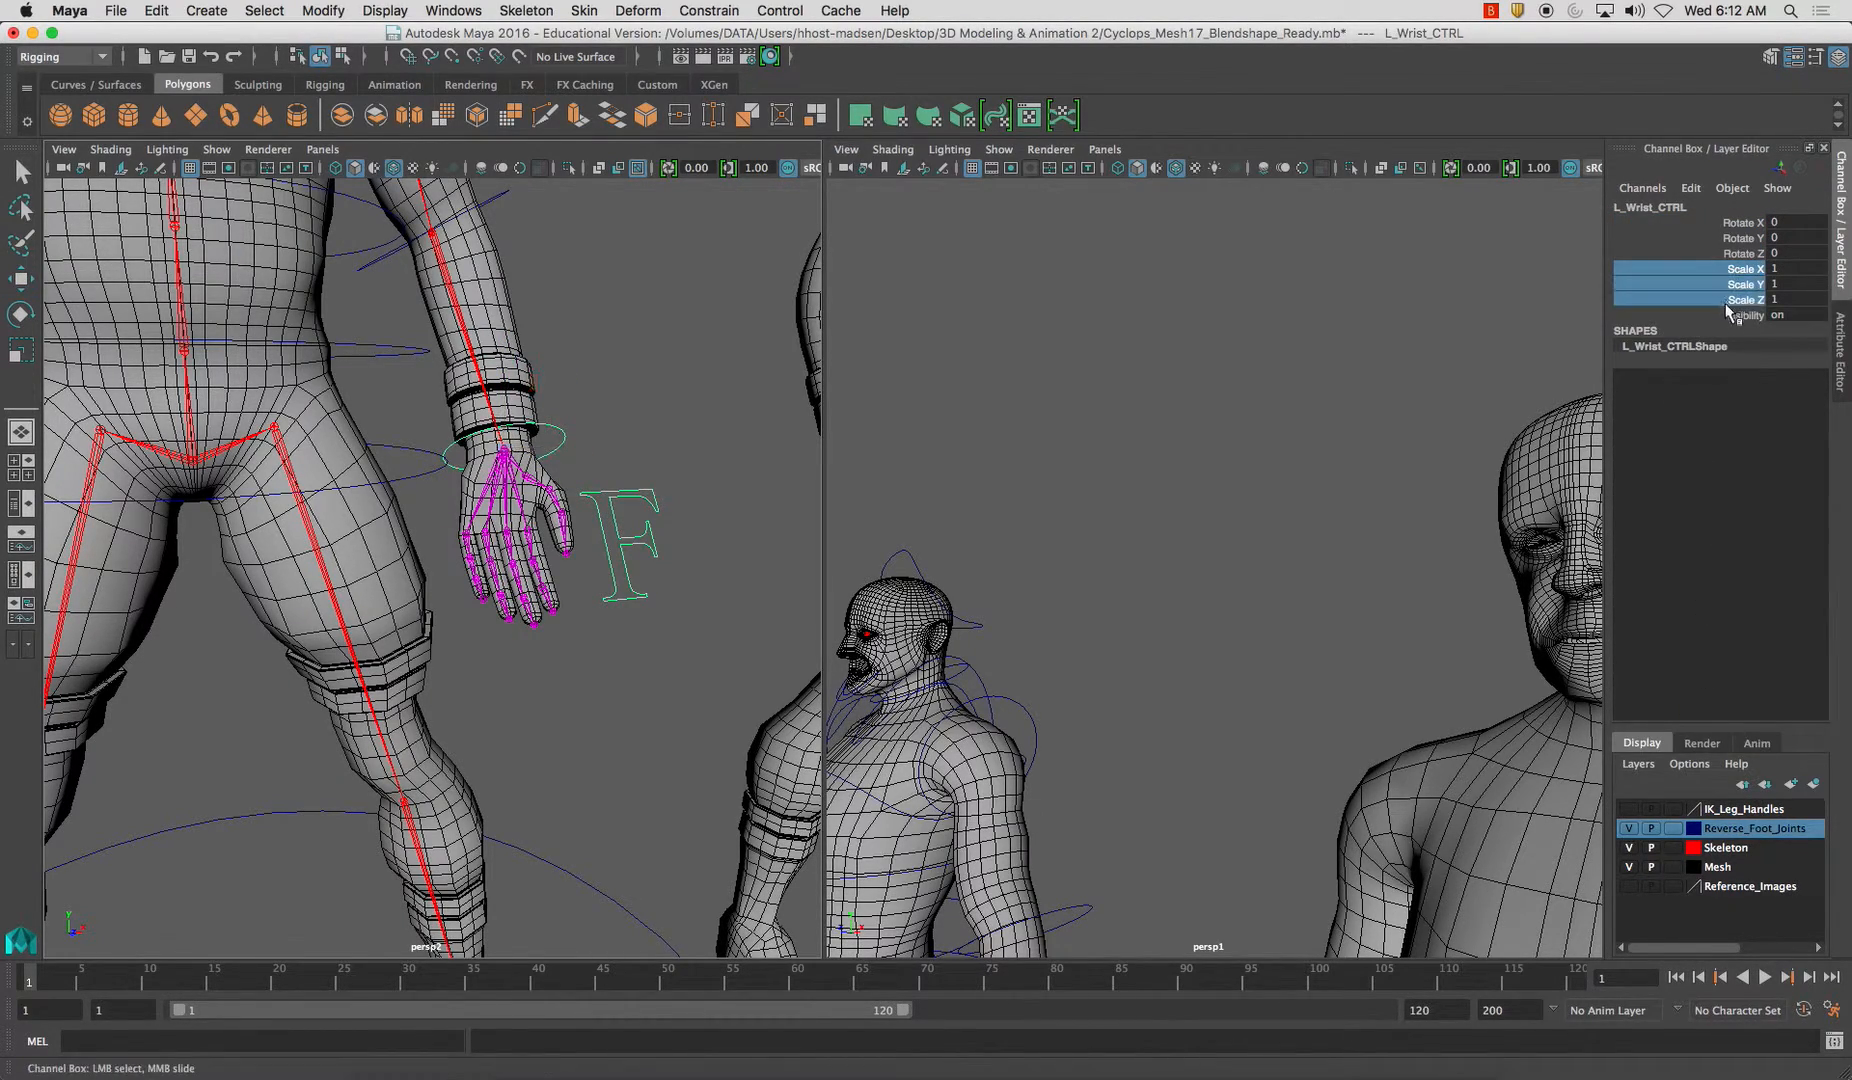
{"action": "right_click", "coordinate": [1737, 300]}
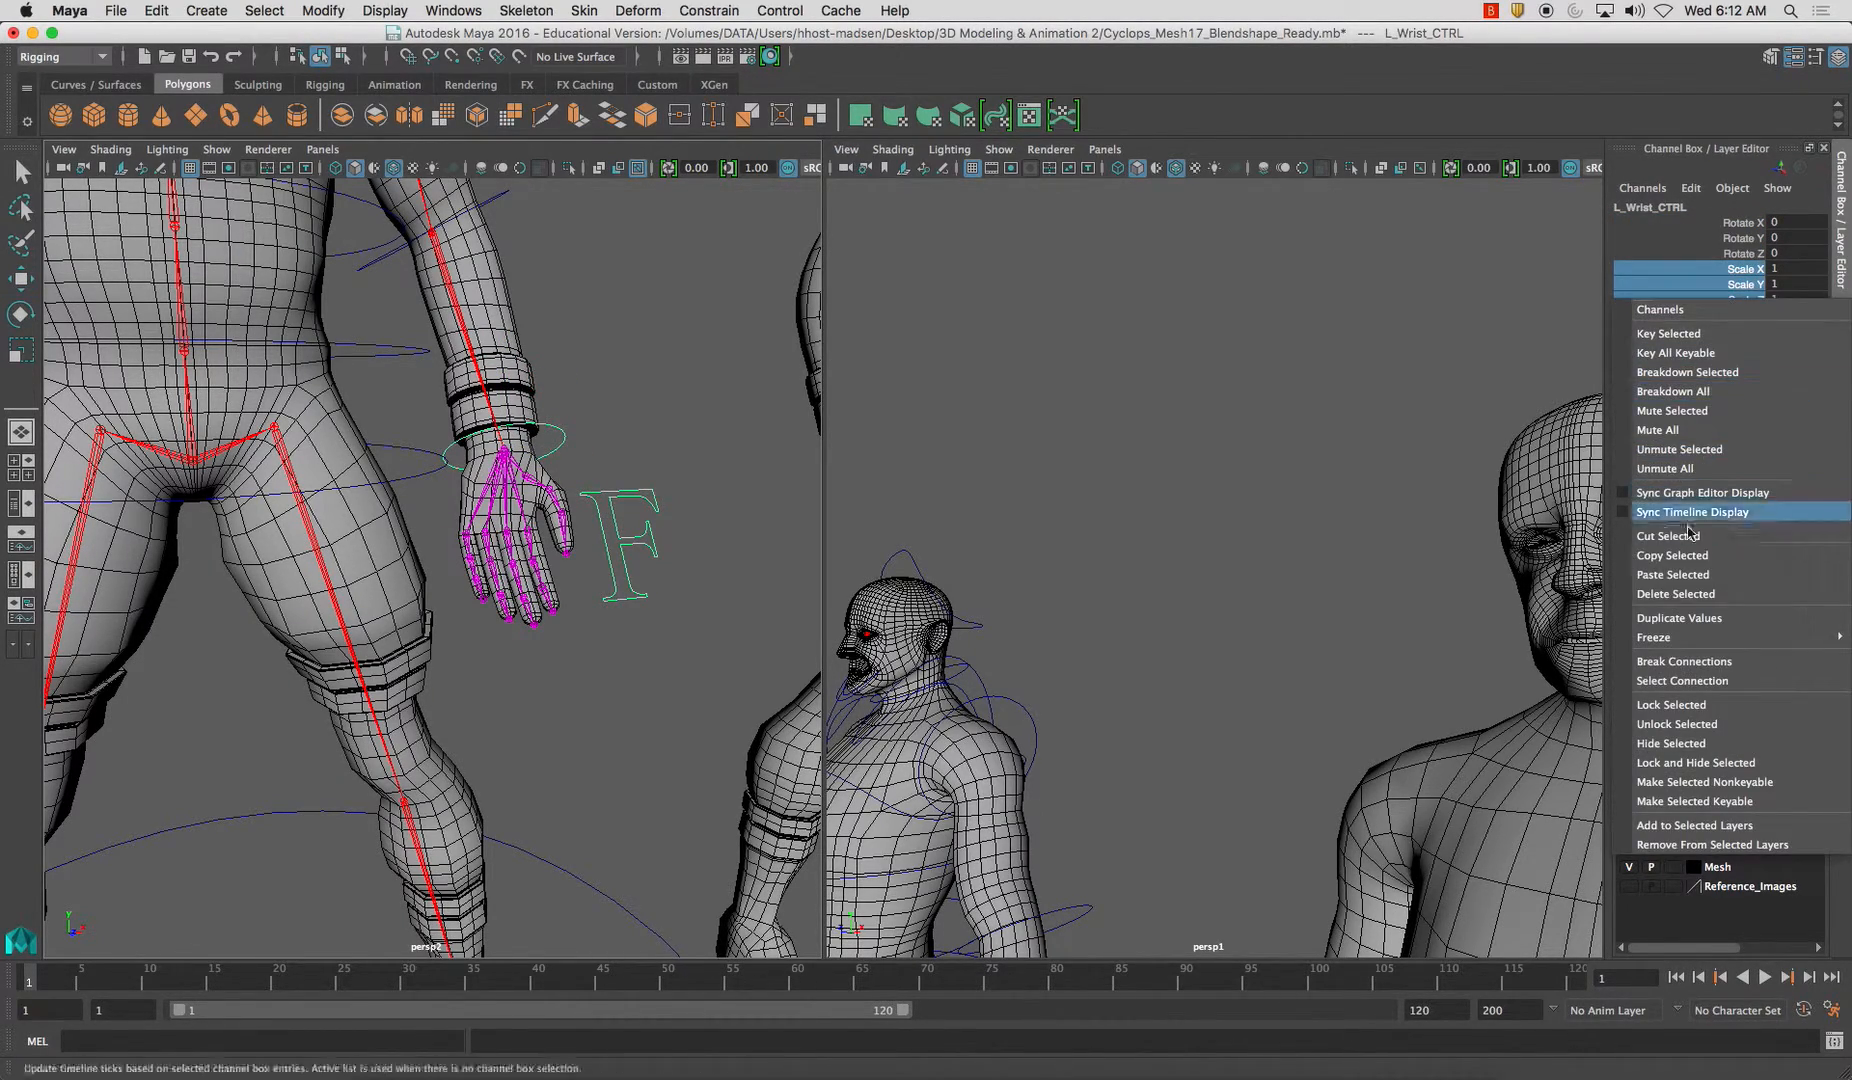
{"action": "left_click", "coordinate": [1692, 781]}
Lock and hide the scale and visibility channels of the root control around the hips, Root_CTRL
{"action": "right_click_drag", "start_coordinate": [750, 486], "coordinate": [480, 470], "text": "alt"}
{"action": "middle_click_drag", "start_coordinate": [425, 450], "coordinate": [543, 522], "text": "alt"}
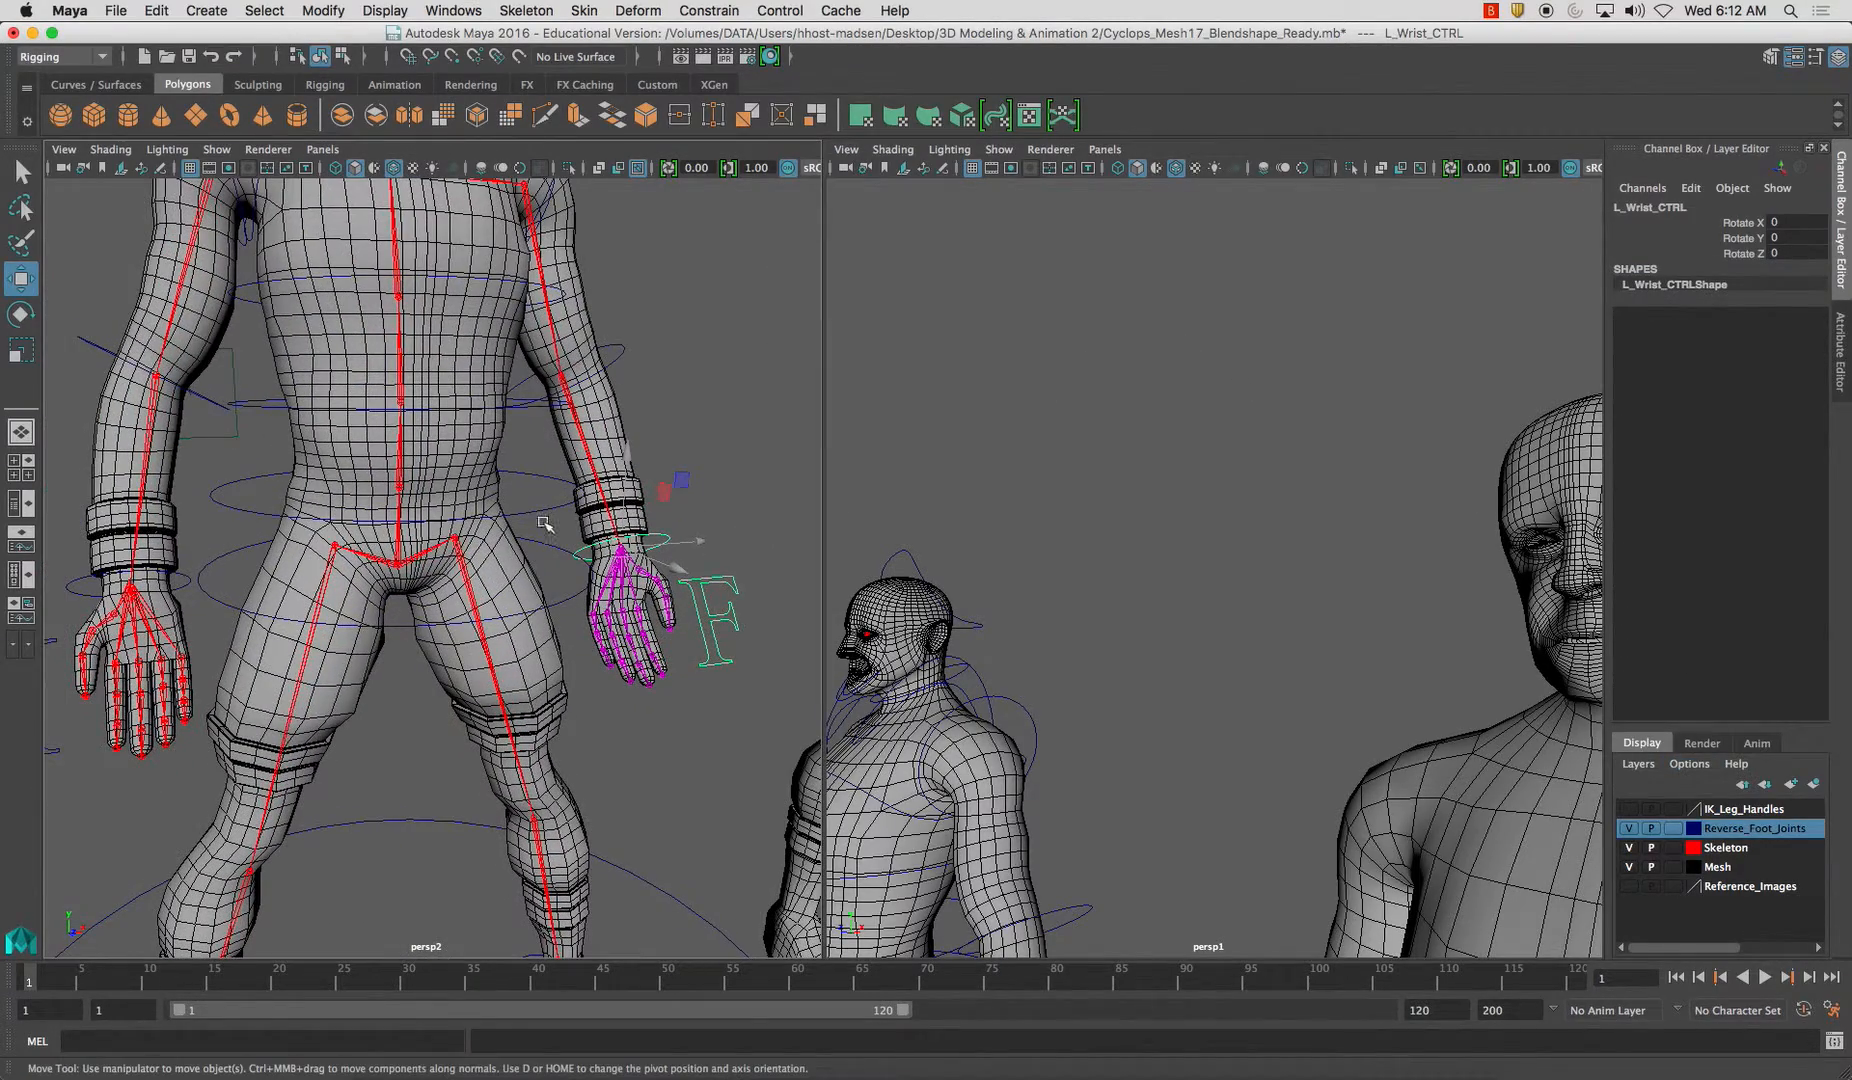
{"action": "left_click", "coordinate": [562, 596]}
{"action": "left_click_drag", "start_coordinate": [1724, 316], "coordinate": [1730, 363]}
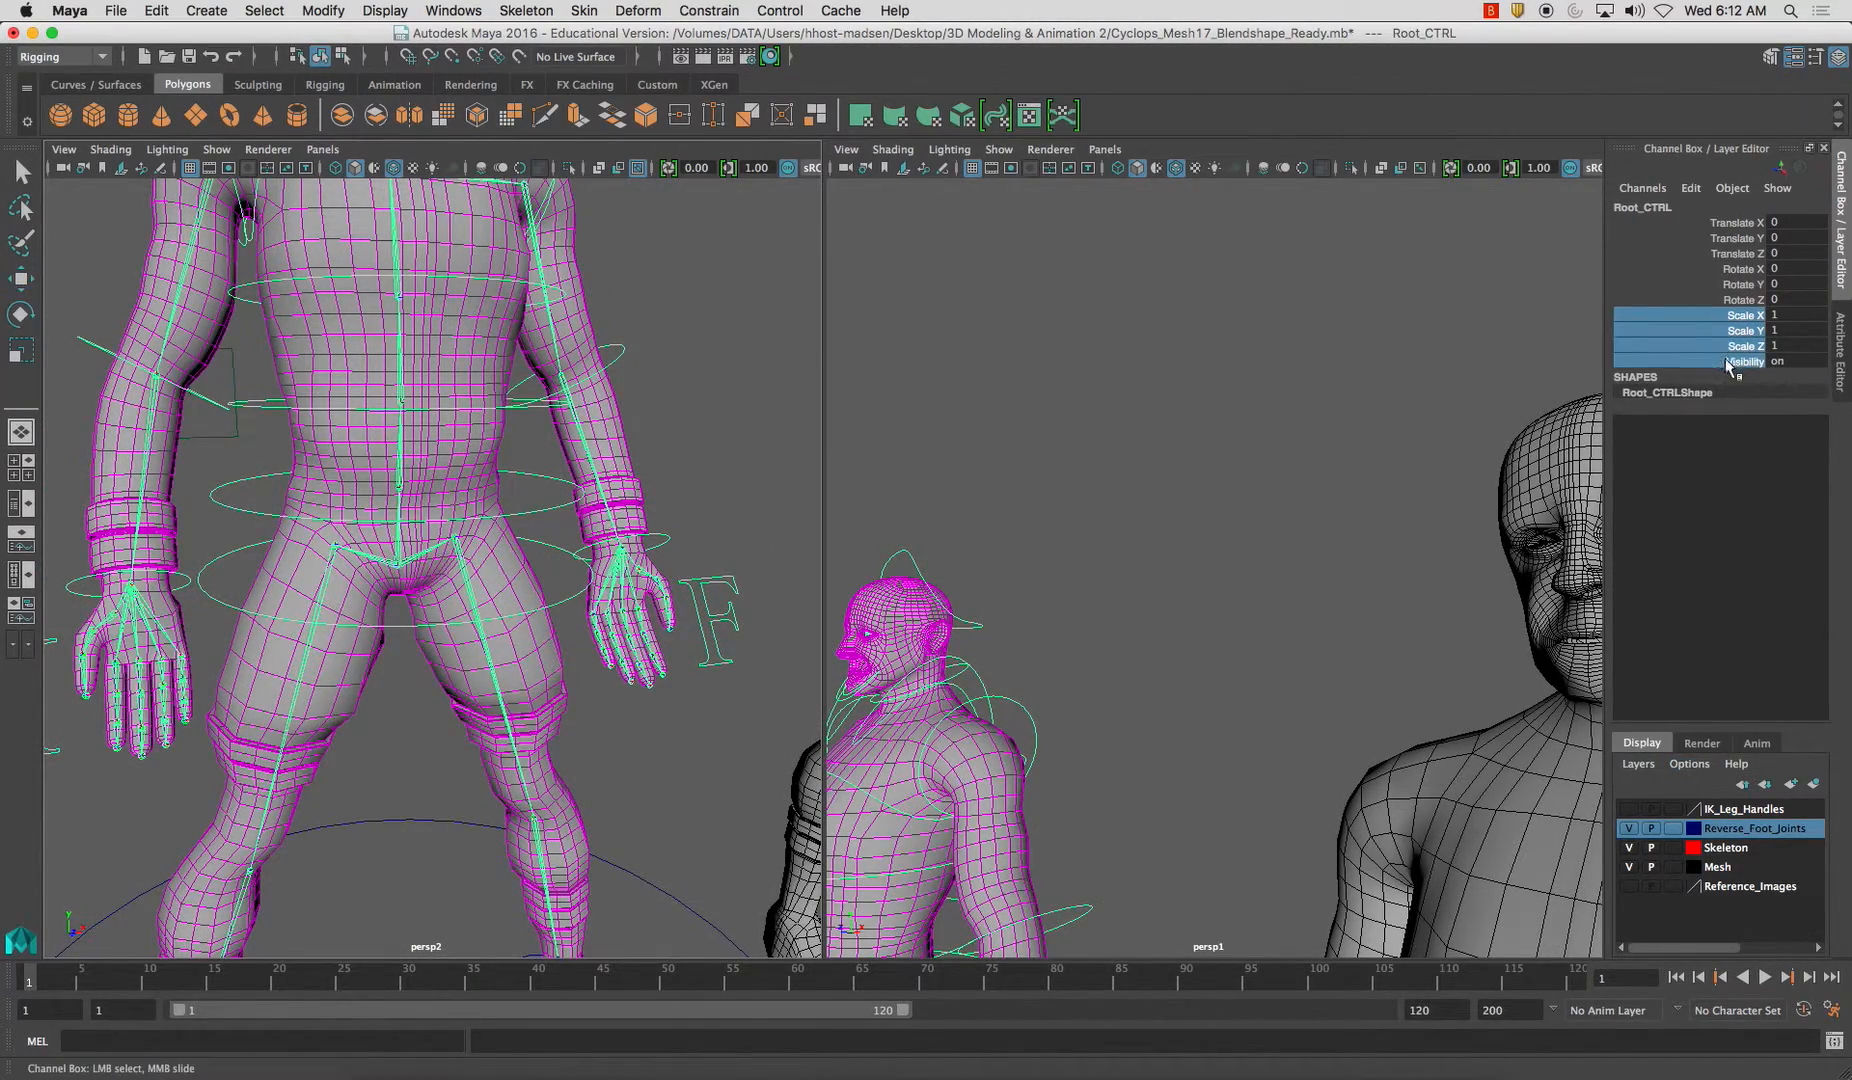
{"action": "right_click", "coordinate": [1731, 341]}
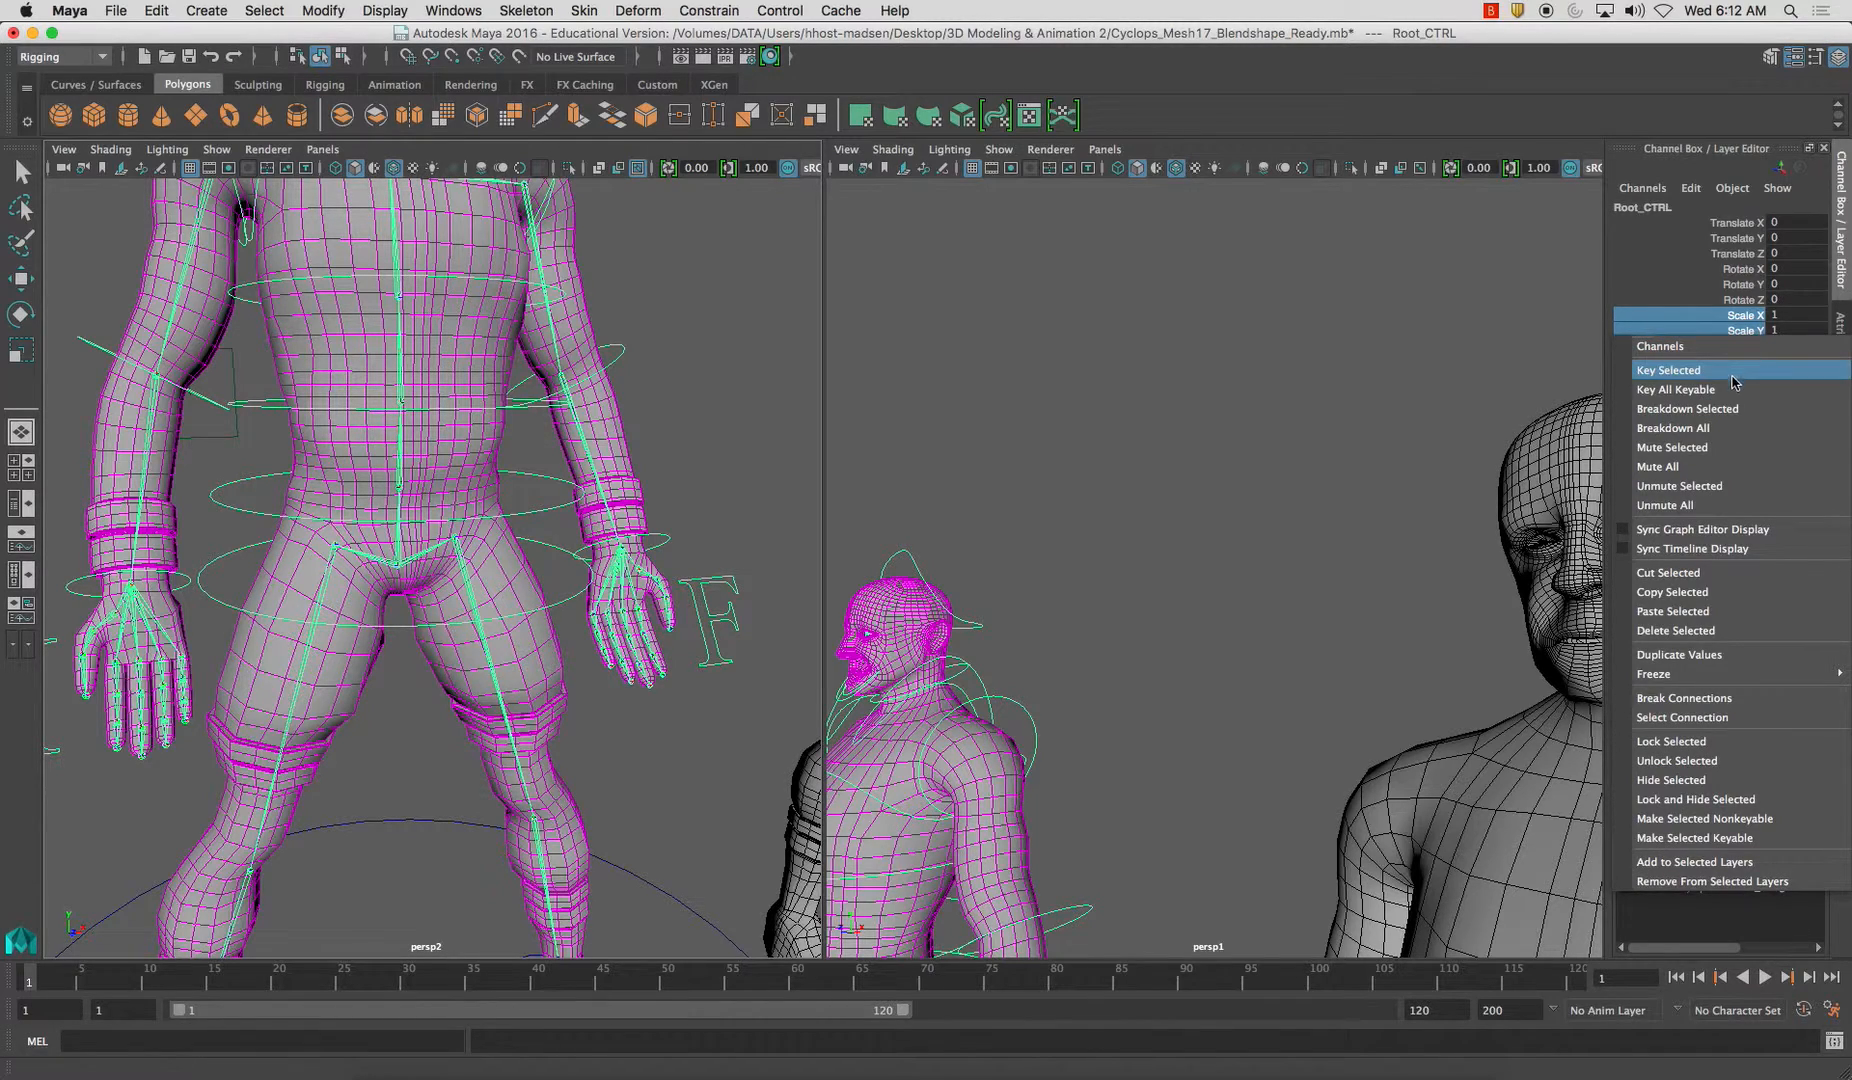
{"action": "left_click", "coordinate": [1679, 802]}
{"action": "key", "text": "w"}
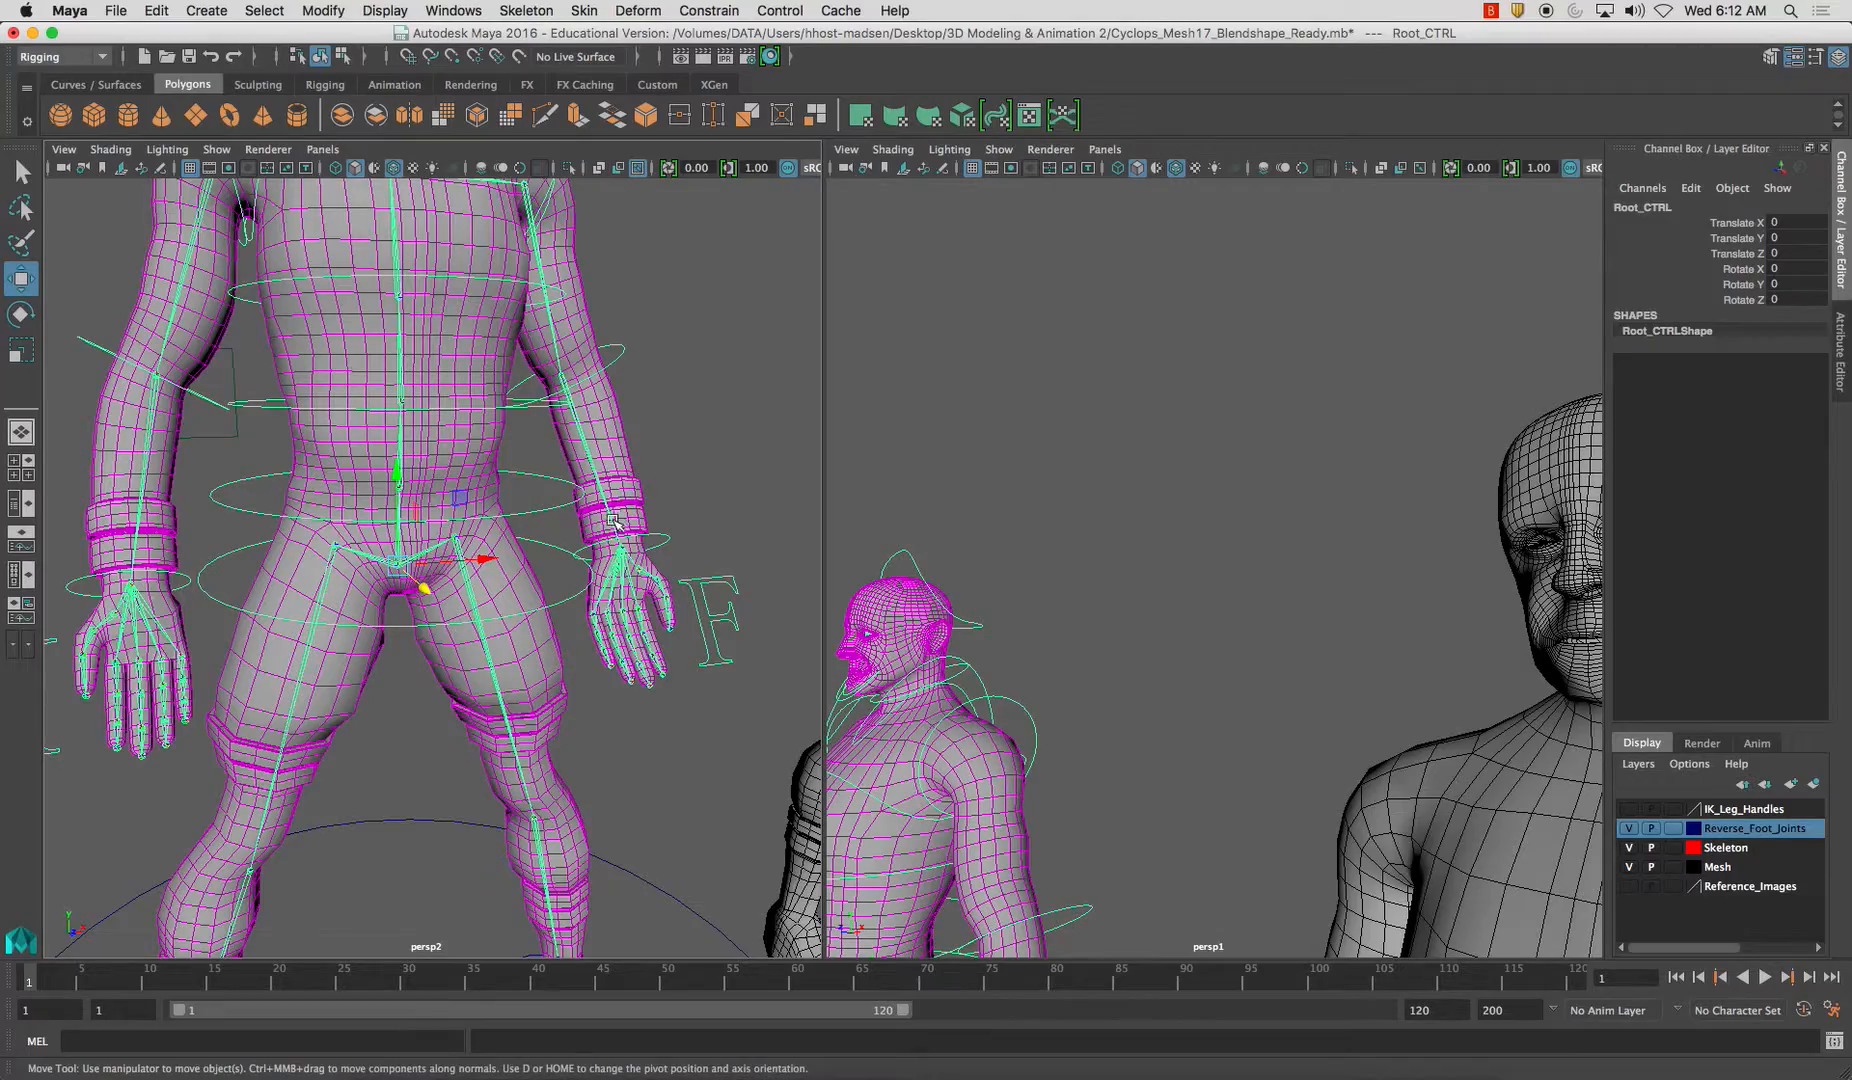
Lock and hide the scale and visibility channels of the right elbow control, R_Elbow_CTRL
{"action": "left_click_drag", "start_coordinate": [614, 519], "coordinate": [641, 504], "text": "alt"}
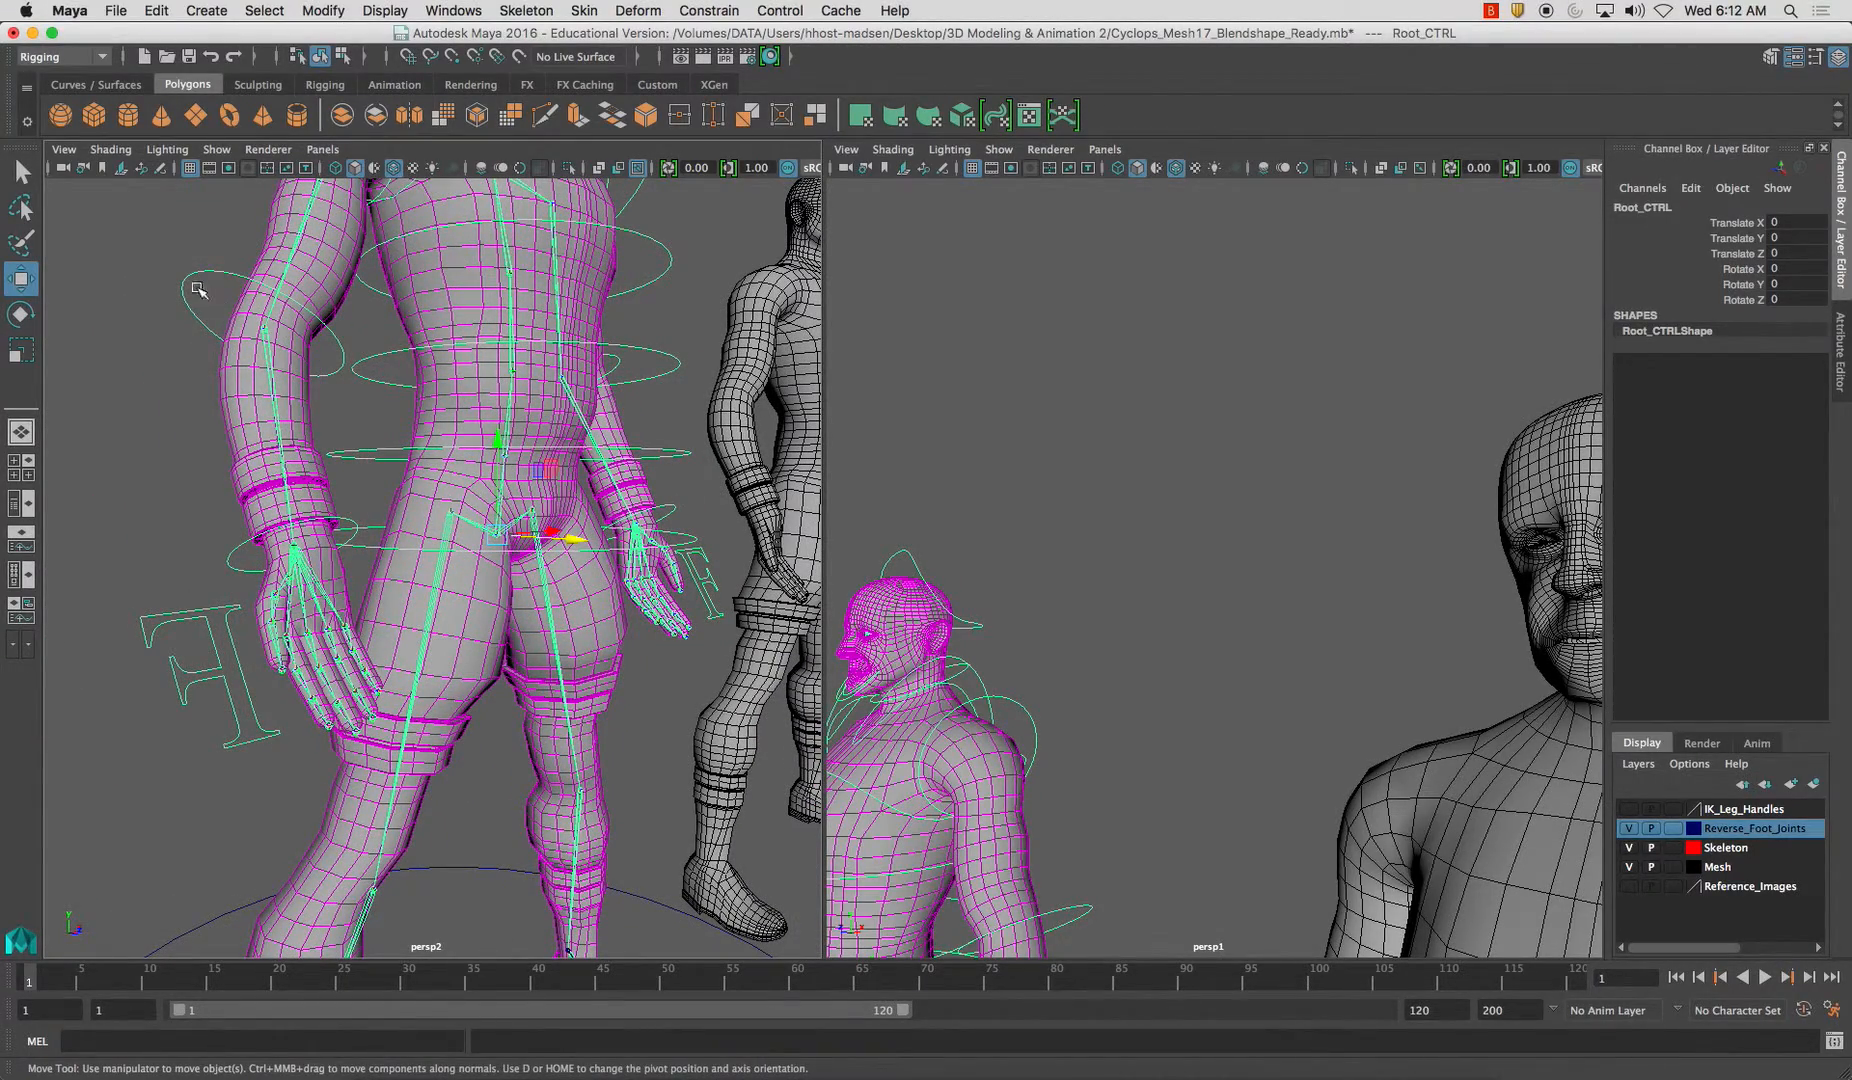
{"action": "left_click", "coordinate": [197, 287]}
{"action": "left_click_drag", "start_coordinate": [1748, 316], "coordinate": [1745, 362]}
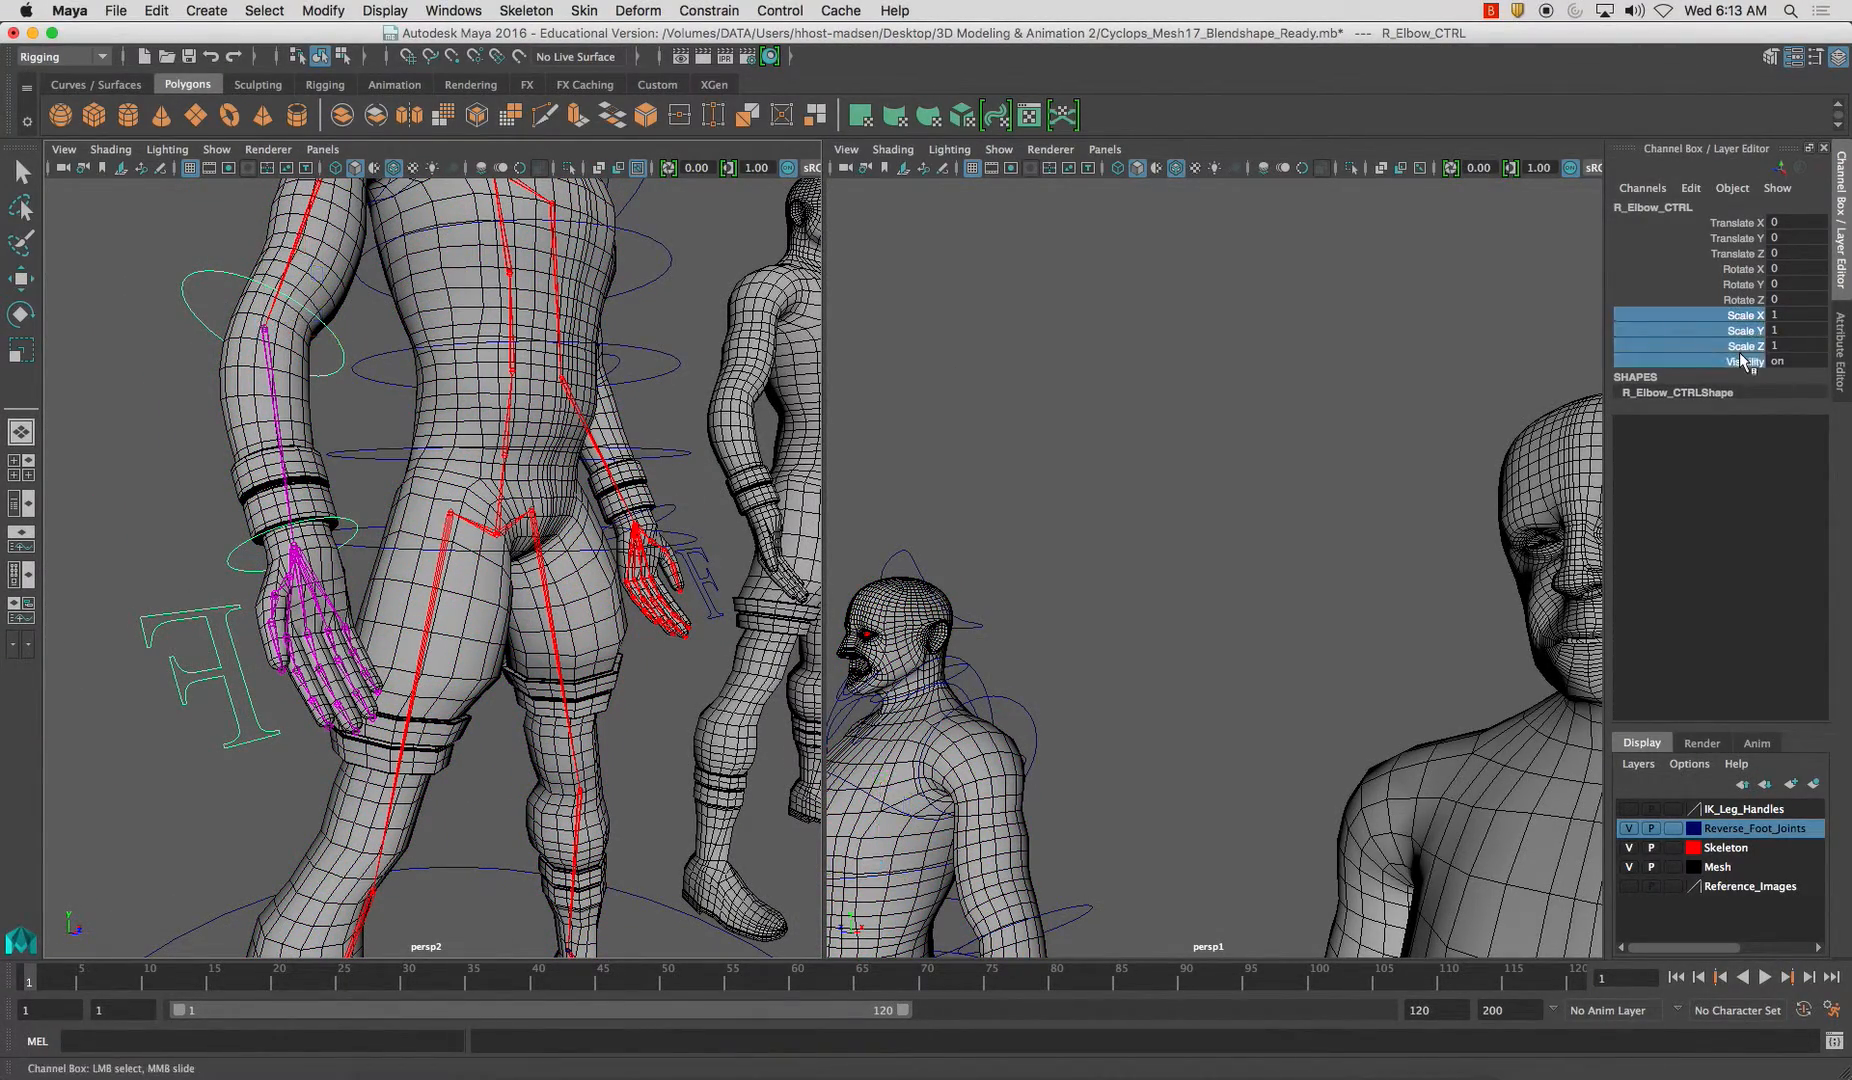
{"action": "right_click", "coordinate": [1745, 362]}
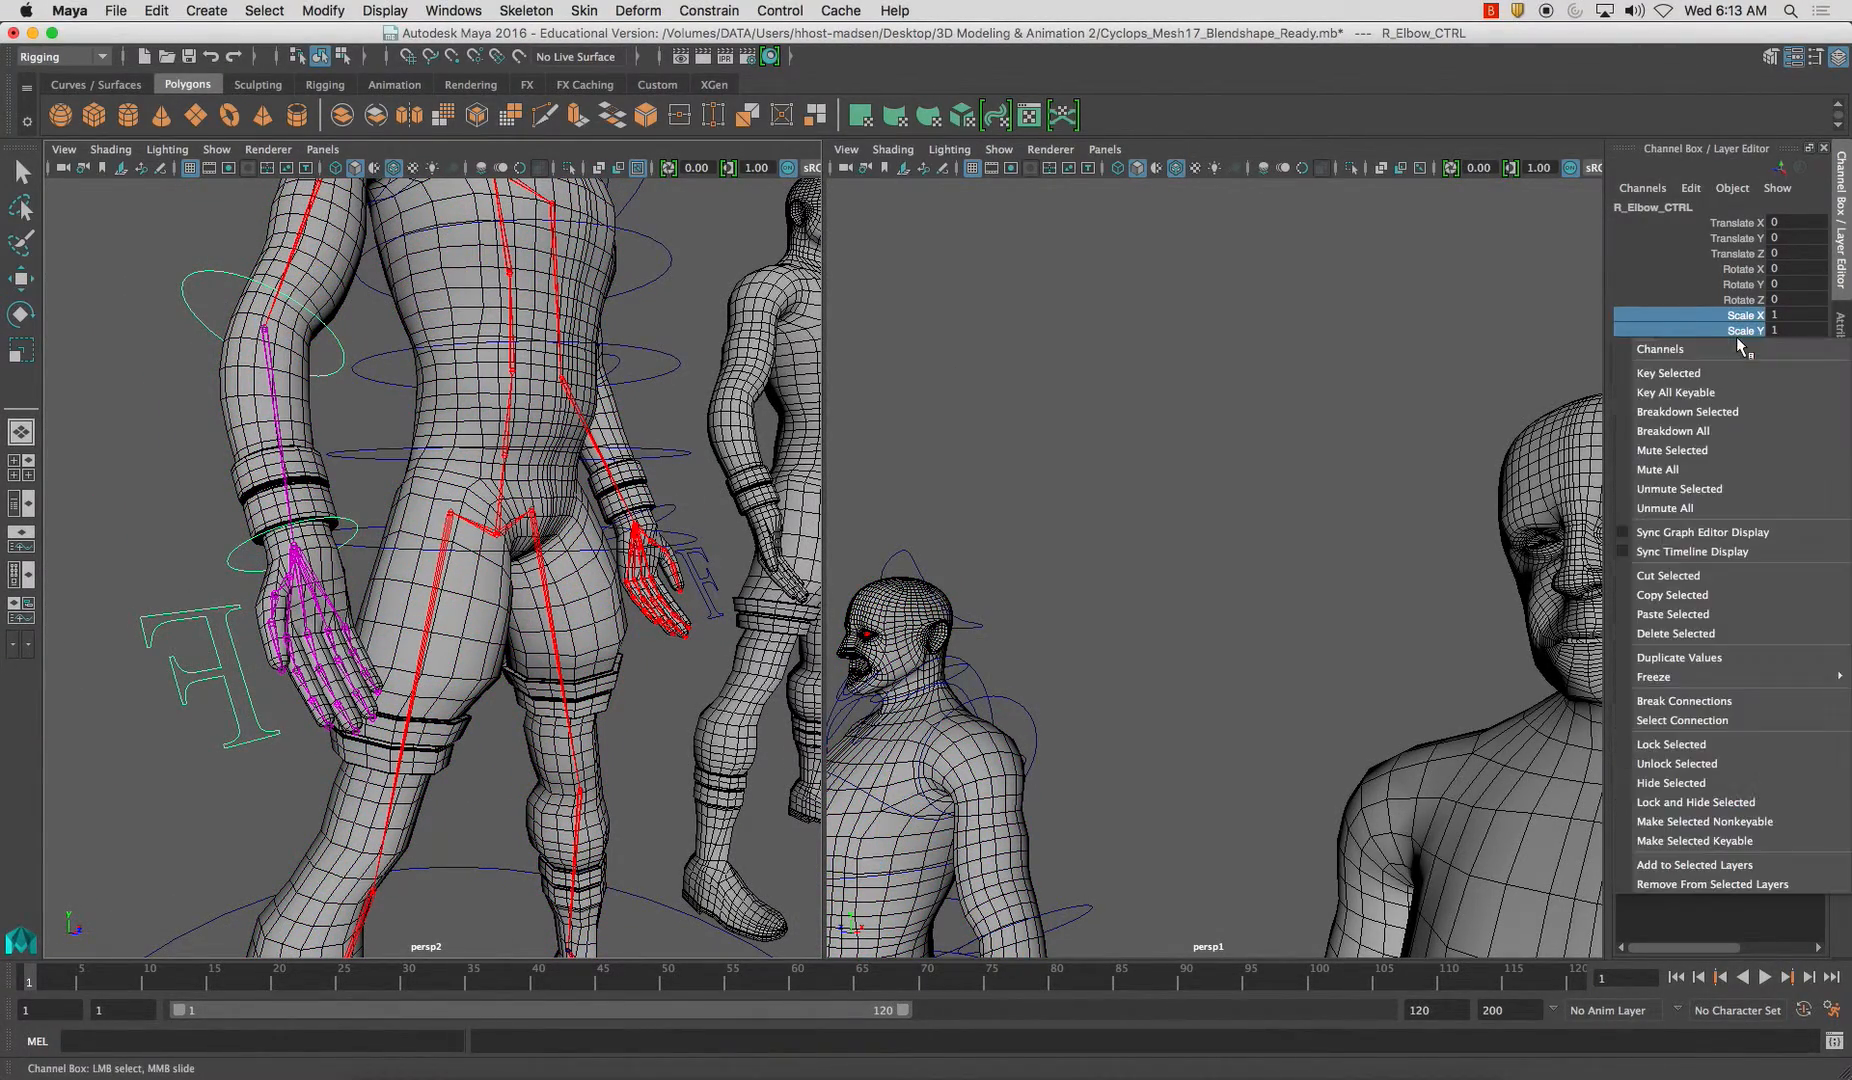
{"action": "left_click", "coordinate": [1700, 802]}
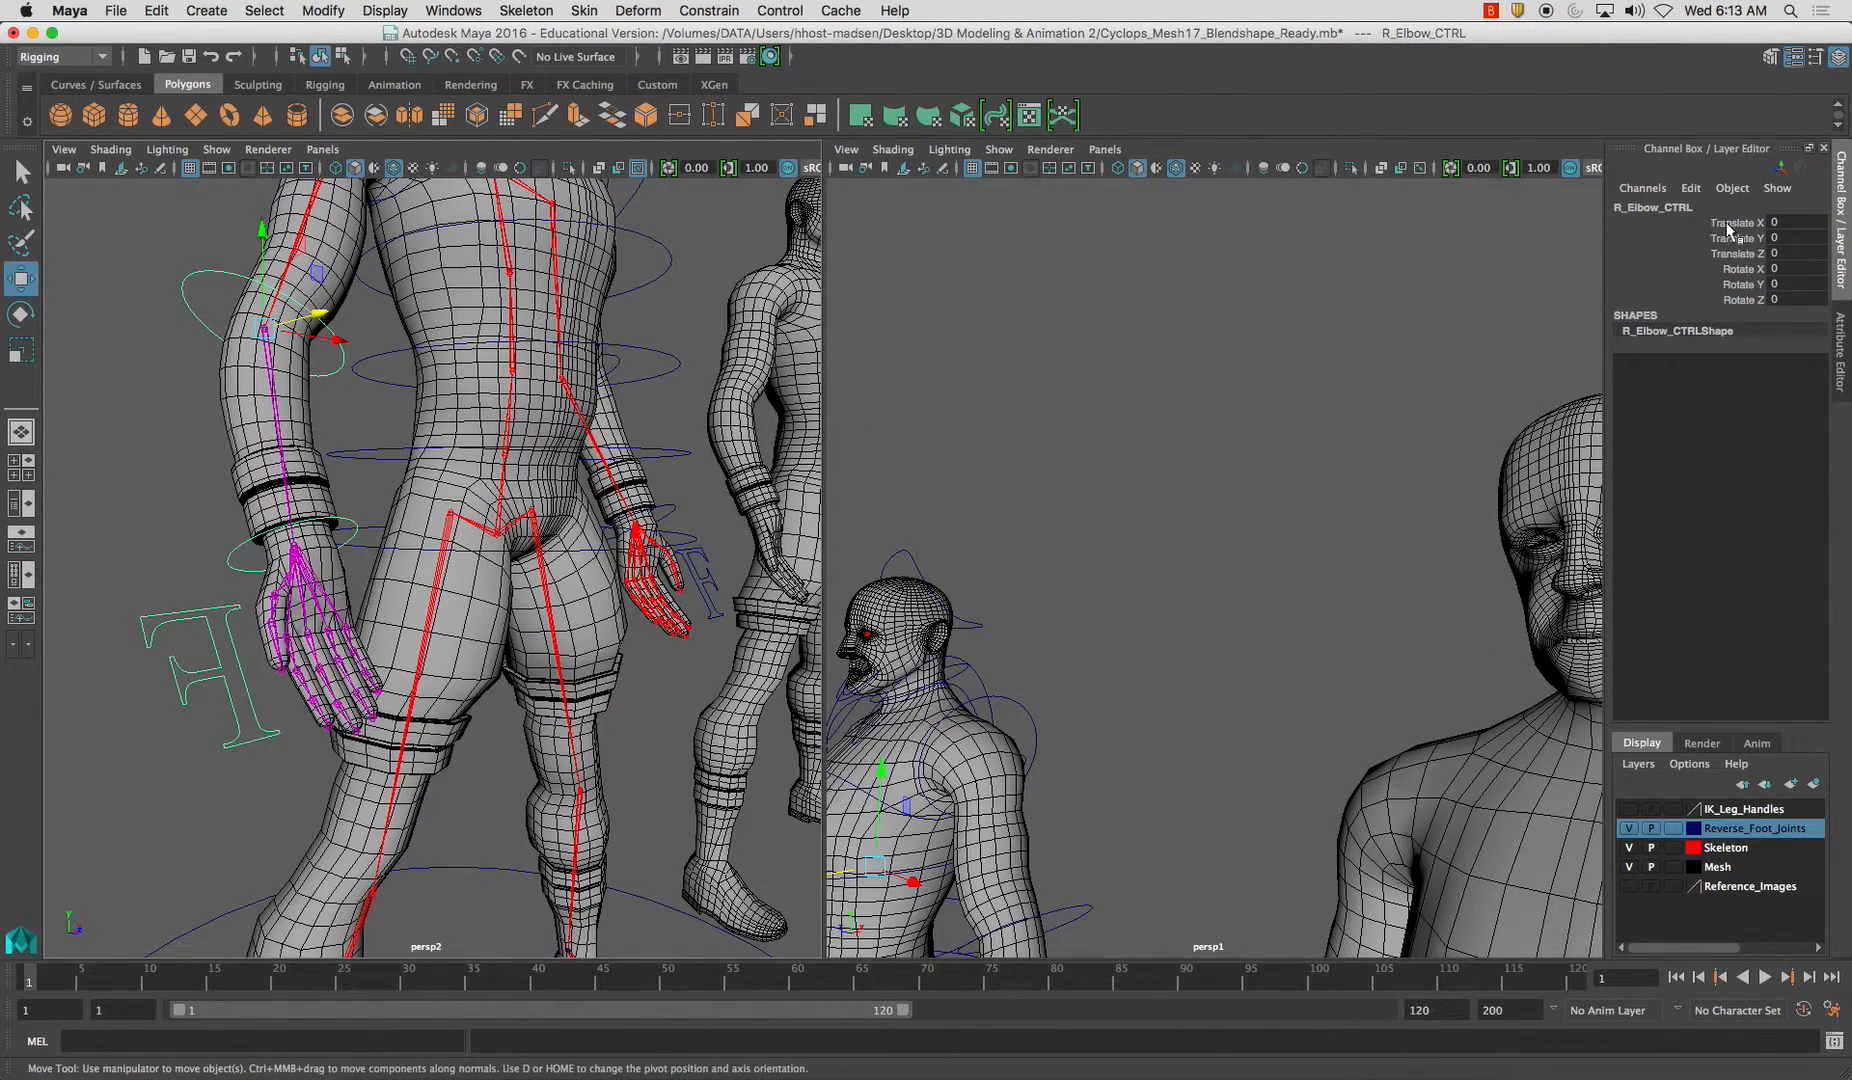
Lock and hide the Translate X, Y and Z channels of the right elbow control, R_Elbow_CTRL
{"action": "left_click_drag", "start_coordinate": [1727, 225], "coordinate": [1735, 266]}
{"action": "right_click", "coordinate": [1735, 266]}
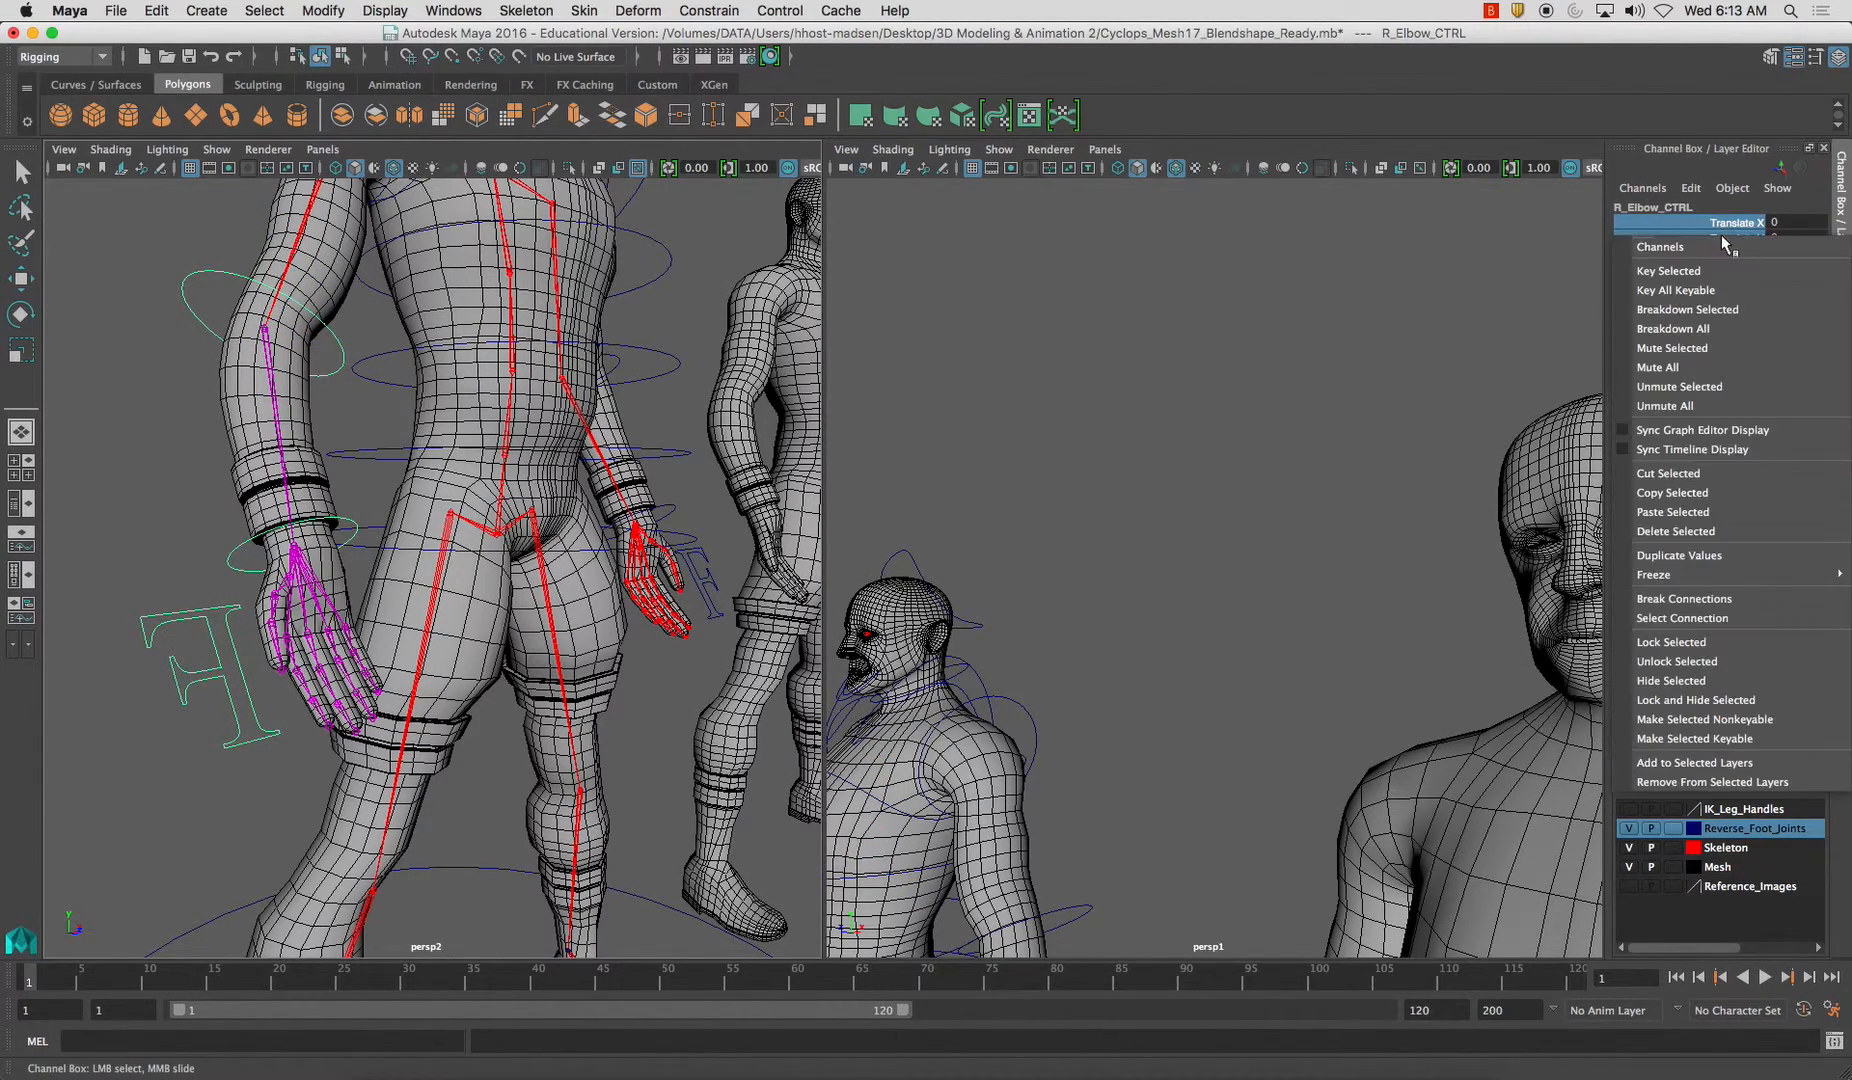
{"action": "left_click", "coordinate": [1673, 700]}
Lock and hide the translate, scale and visibility channels of the left elbow control, L_Elbow_CTRL, leaving only its rotate channels
{"action": "left_click_drag", "start_coordinate": [654, 392], "coordinate": [511, 434], "text": "alt"}
{"action": "key", "text": "w"}
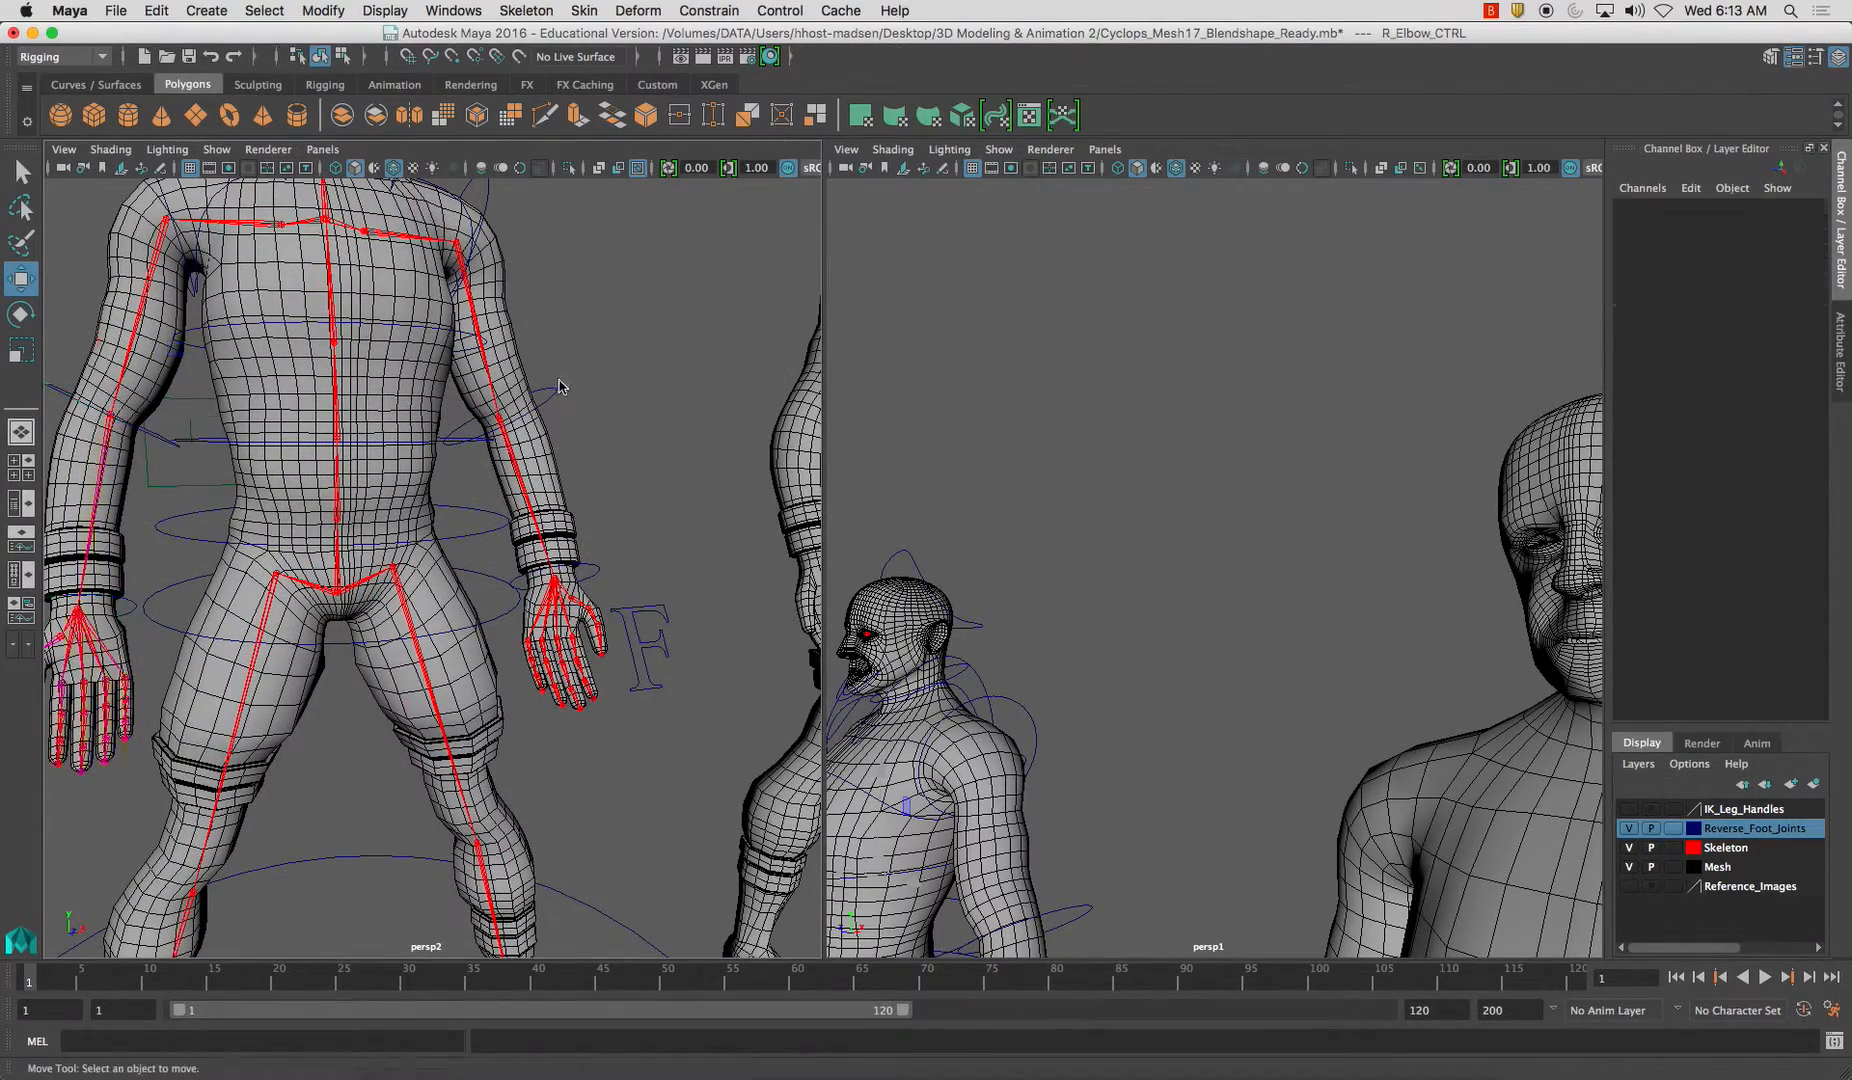
{"action": "left_click", "coordinate": [559, 386]}
{"action": "left_click_drag", "start_coordinate": [1735, 223], "coordinate": [1738, 262]}
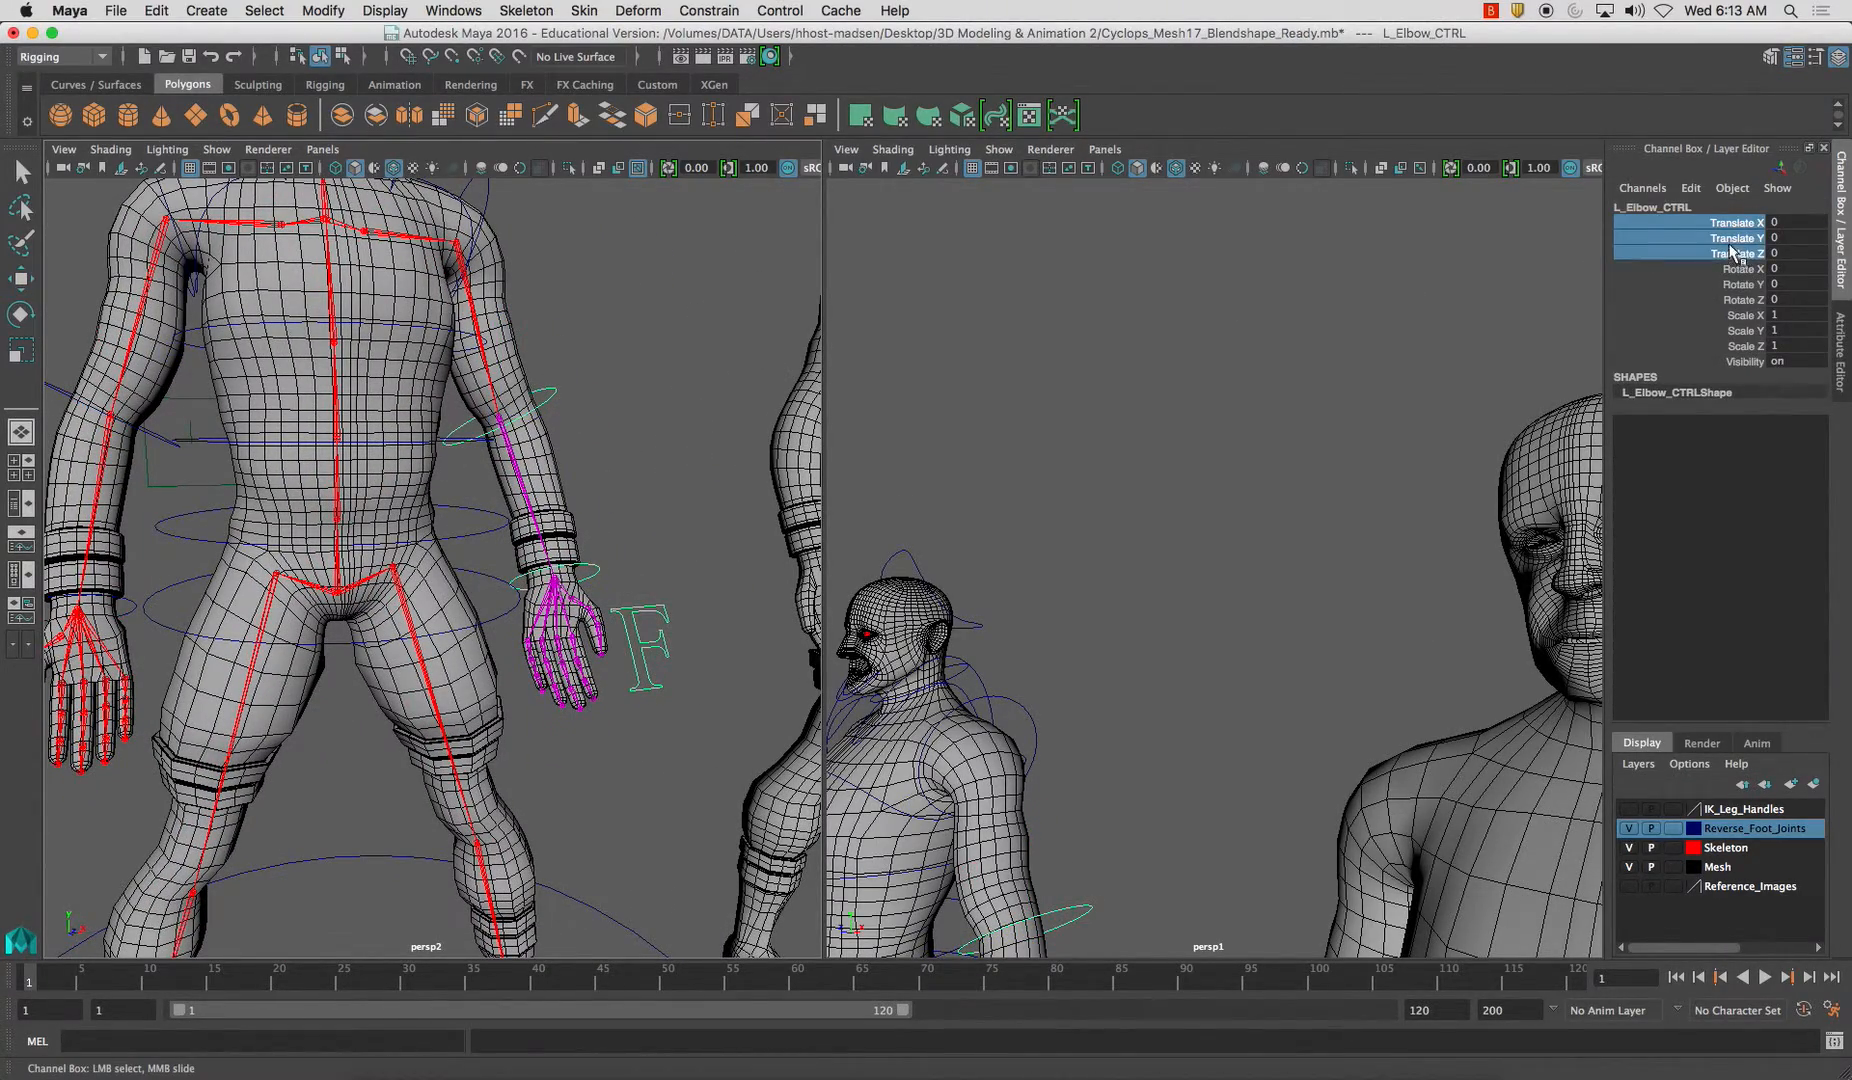
{"action": "right_click", "coordinate": [1738, 262]}
{"action": "left_click", "coordinate": [1705, 710]}
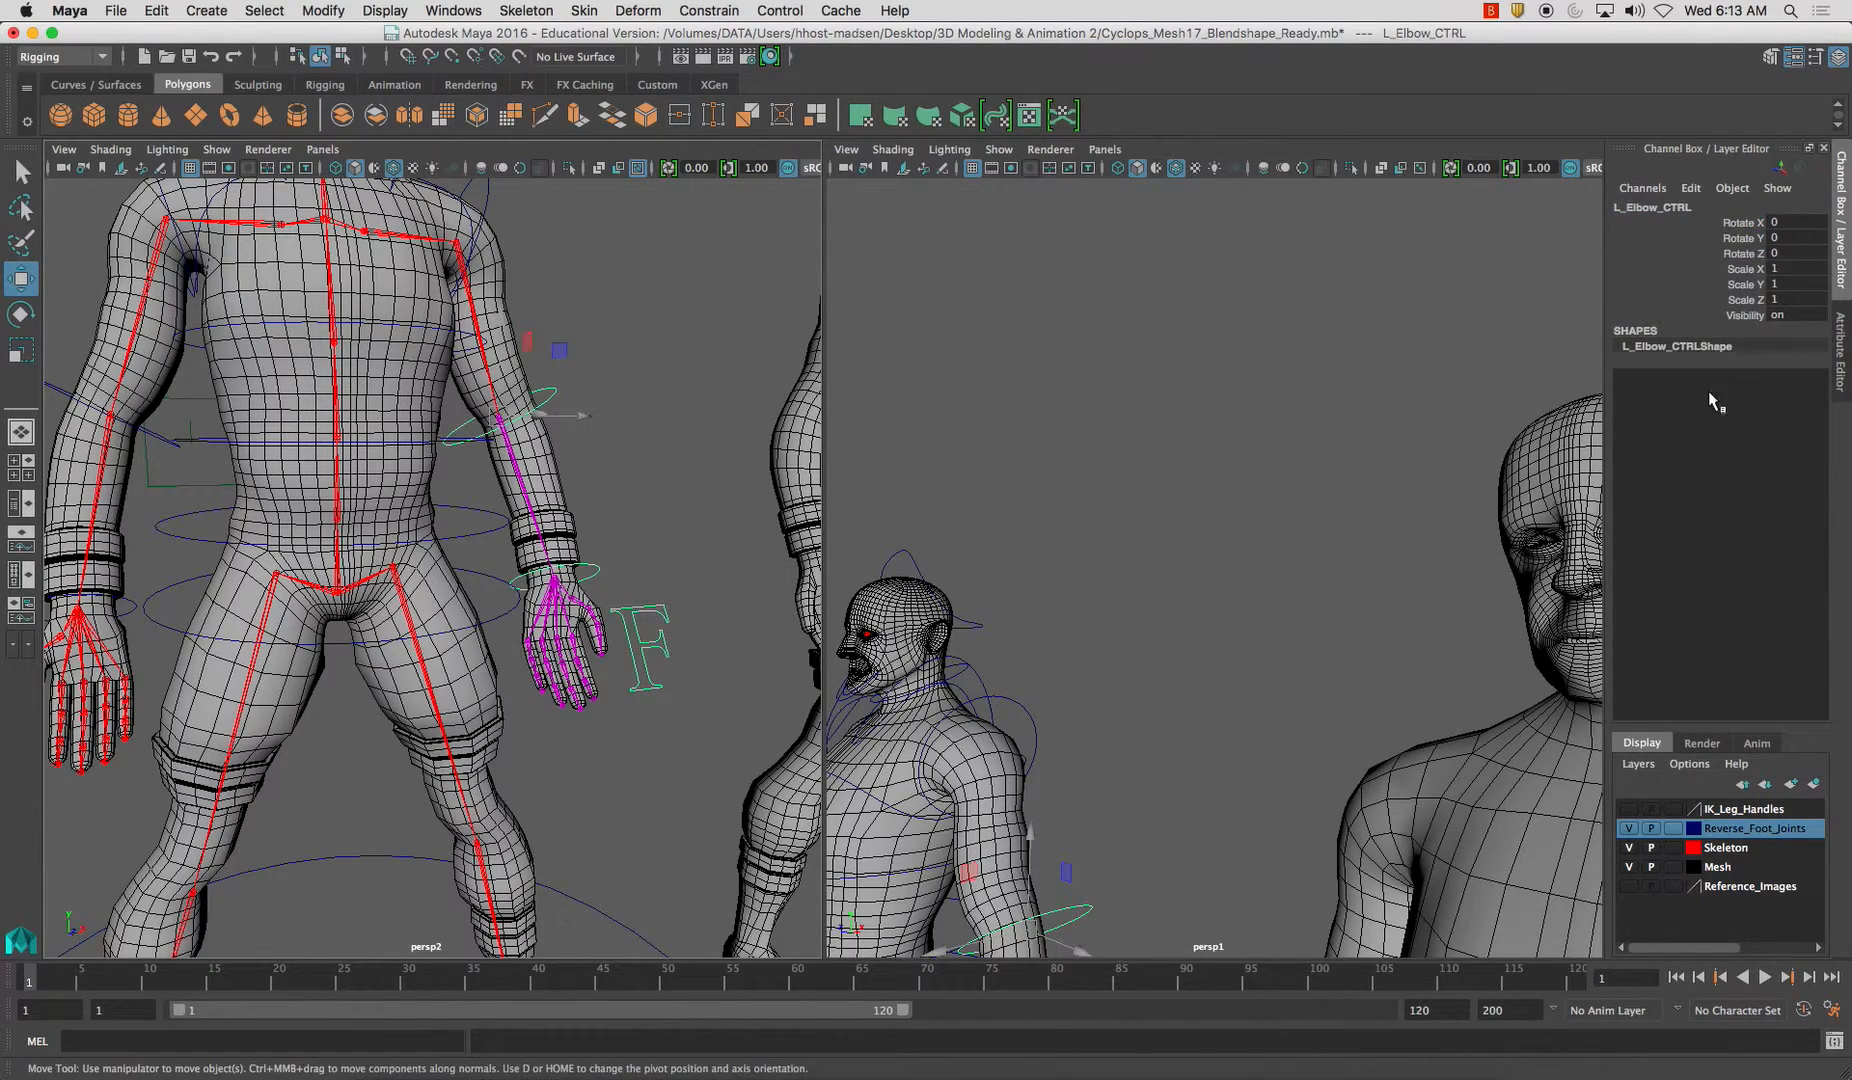
{"action": "left_click_drag", "start_coordinate": [1750, 270], "coordinate": [1745, 300]}
{"action": "right_click", "coordinate": [1745, 300]}
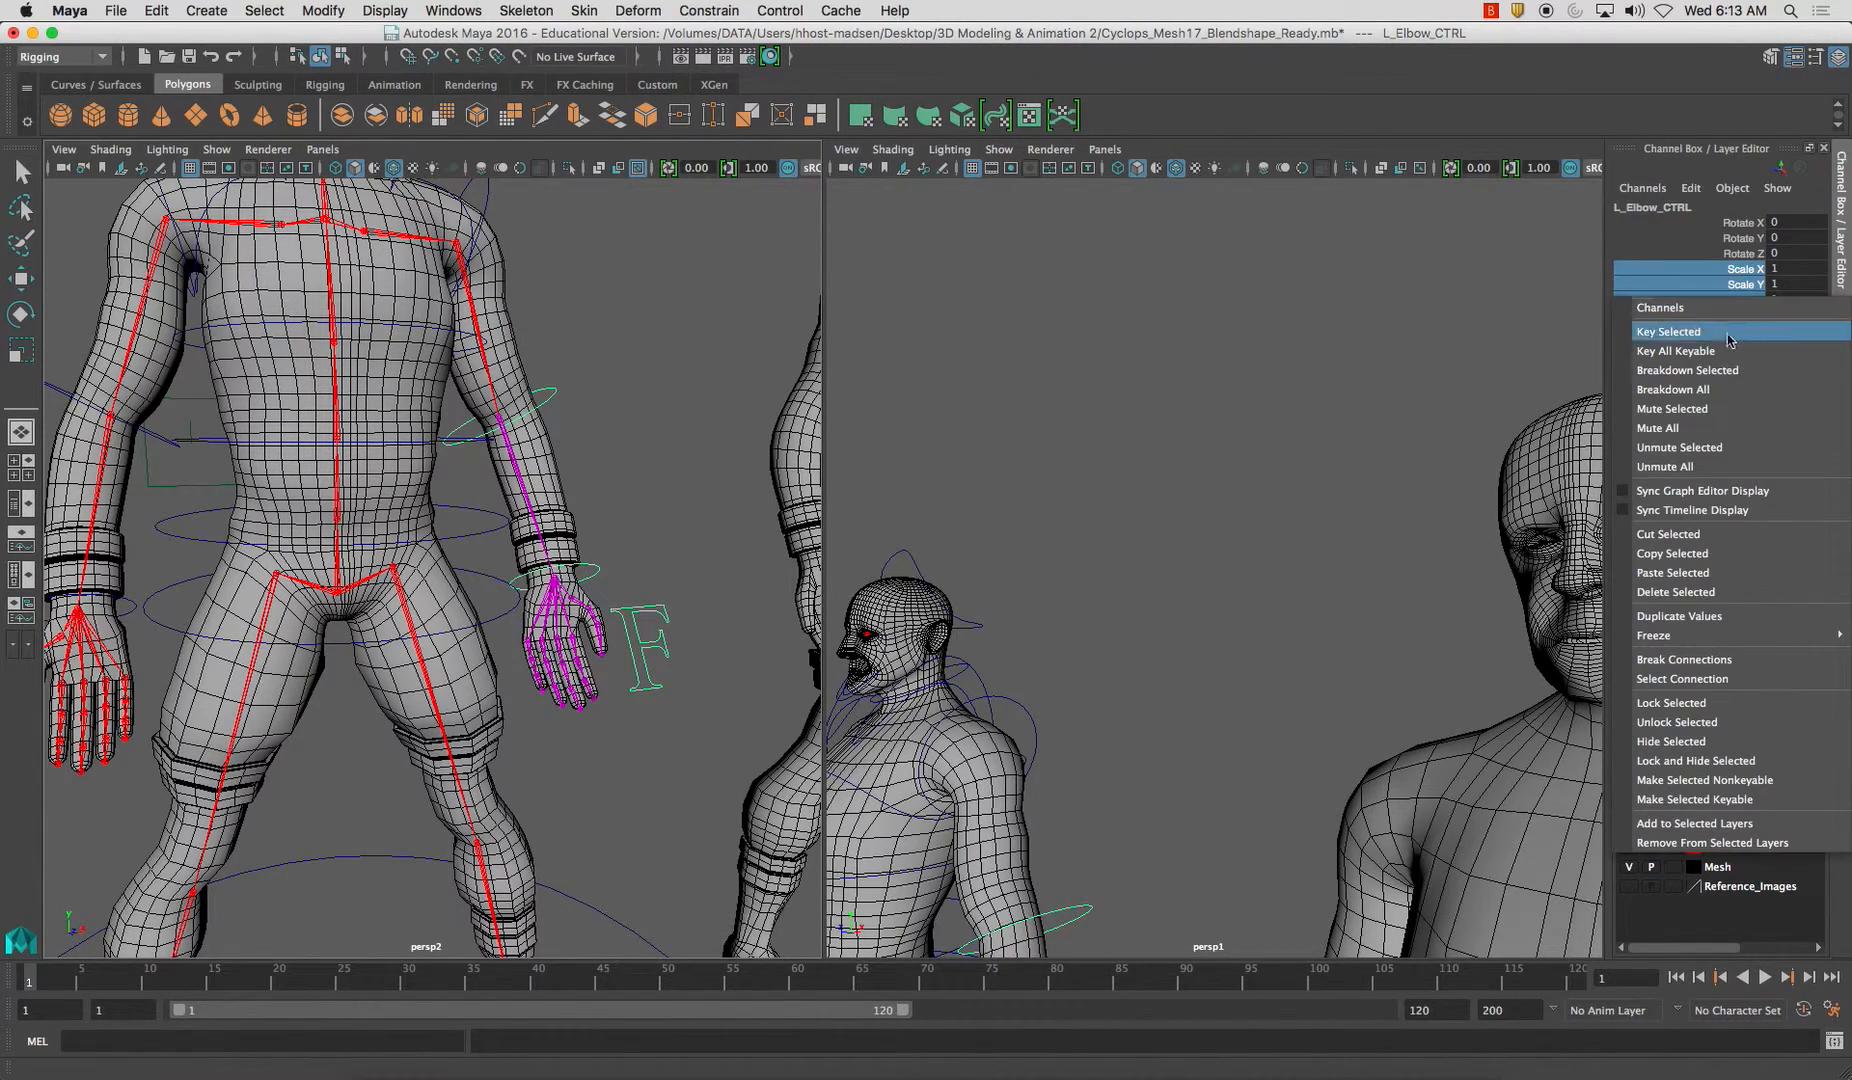
{"action": "left_click", "coordinate": [1705, 760]}
{"action": "key", "text": "w"}
Lock and hide the translate, scale and visibility channels of the left shoulder control, L_Shoulder_CTRL
{"action": "scroll", "coordinate": [618, 470], "scroll_direction": "down", "scroll_amount": 3}
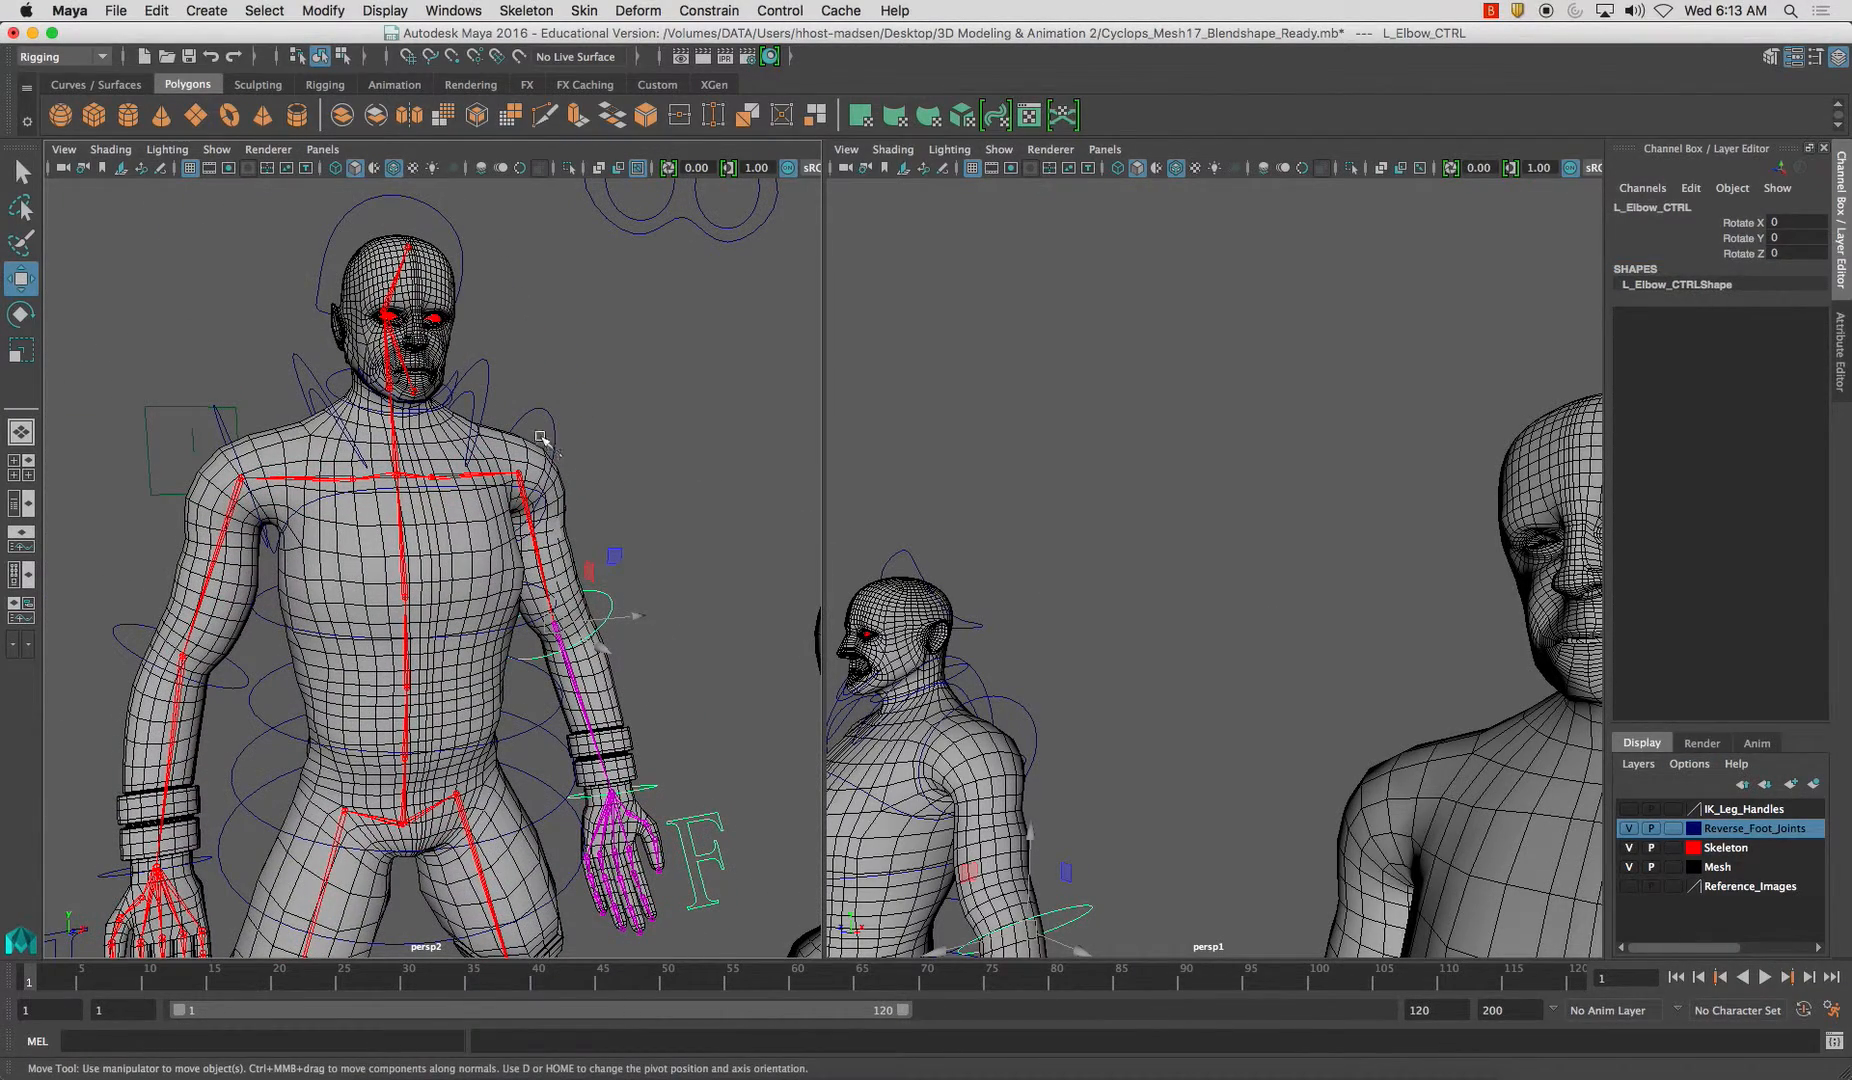
{"action": "left_click", "coordinate": [548, 440]}
{"action": "left_click_drag", "start_coordinate": [1733, 220], "coordinate": [1752, 305]}
{"action": "right_click", "coordinate": [1733, 252]}
{"action": "left_click", "coordinate": [1686, 708]}
{"action": "right_click", "coordinate": [1745, 333]}
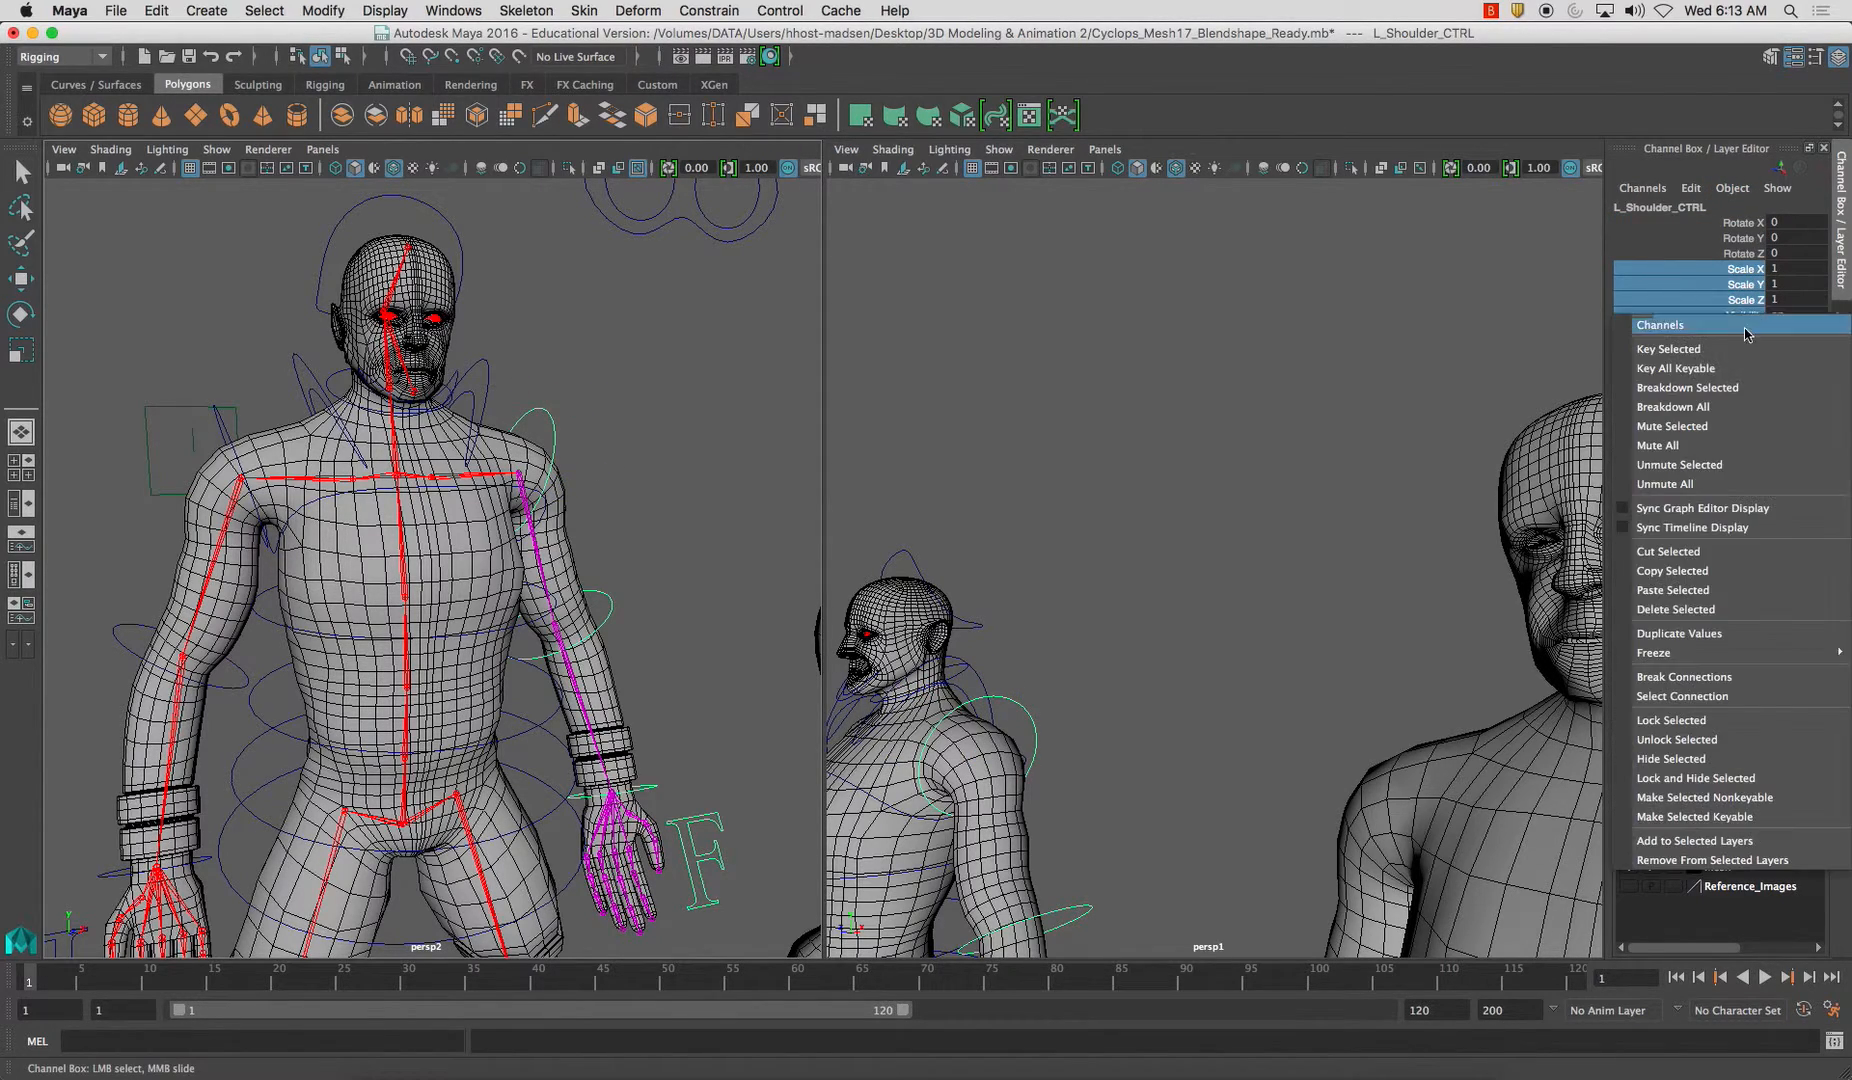
{"action": "left_click", "coordinate": [1696, 778]}
{"action": "key", "text": "w"}
Lock and hide the translate, scale and visibility channels of the right shoulder control, R_Shoulder_CTRL
{"action": "left_click", "coordinate": [119, 636]}
{"action": "left_click", "coordinate": [224, 432]}
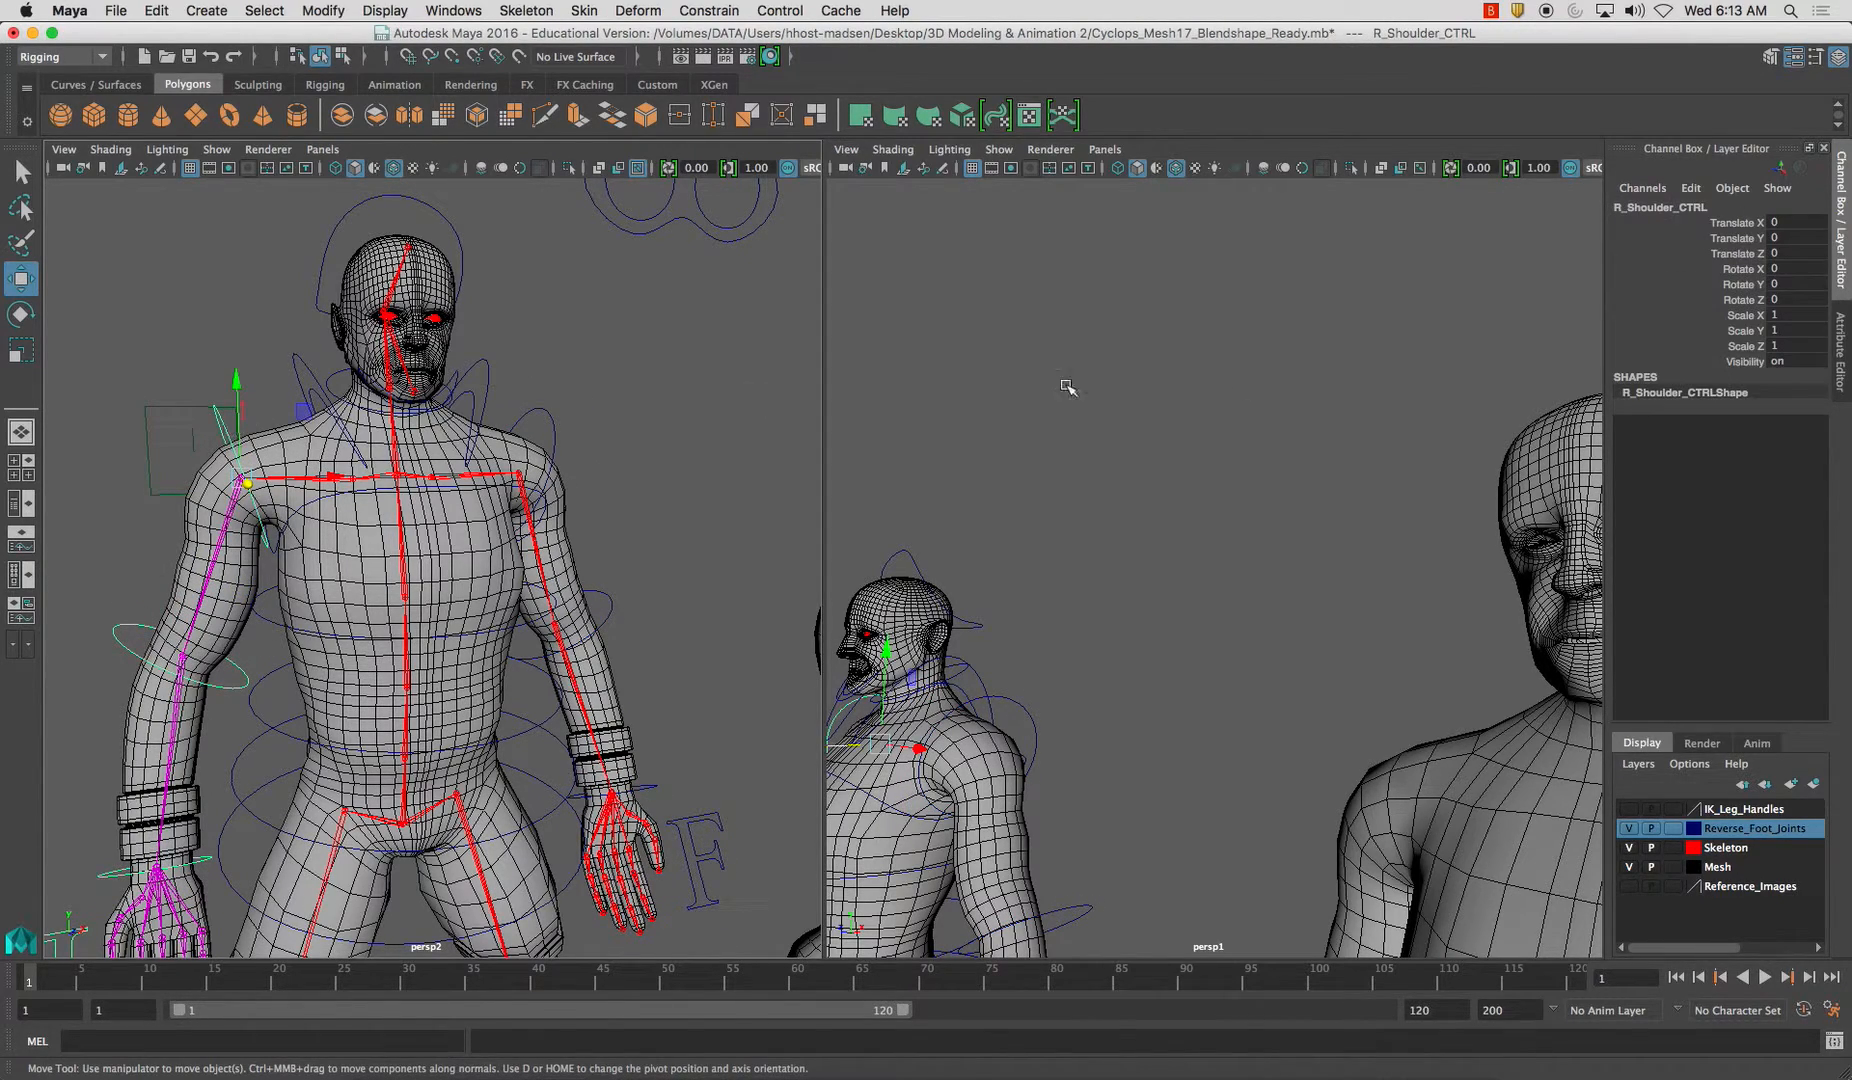
{"action": "left_click_drag", "start_coordinate": [1745, 222], "coordinate": [1742, 254]}
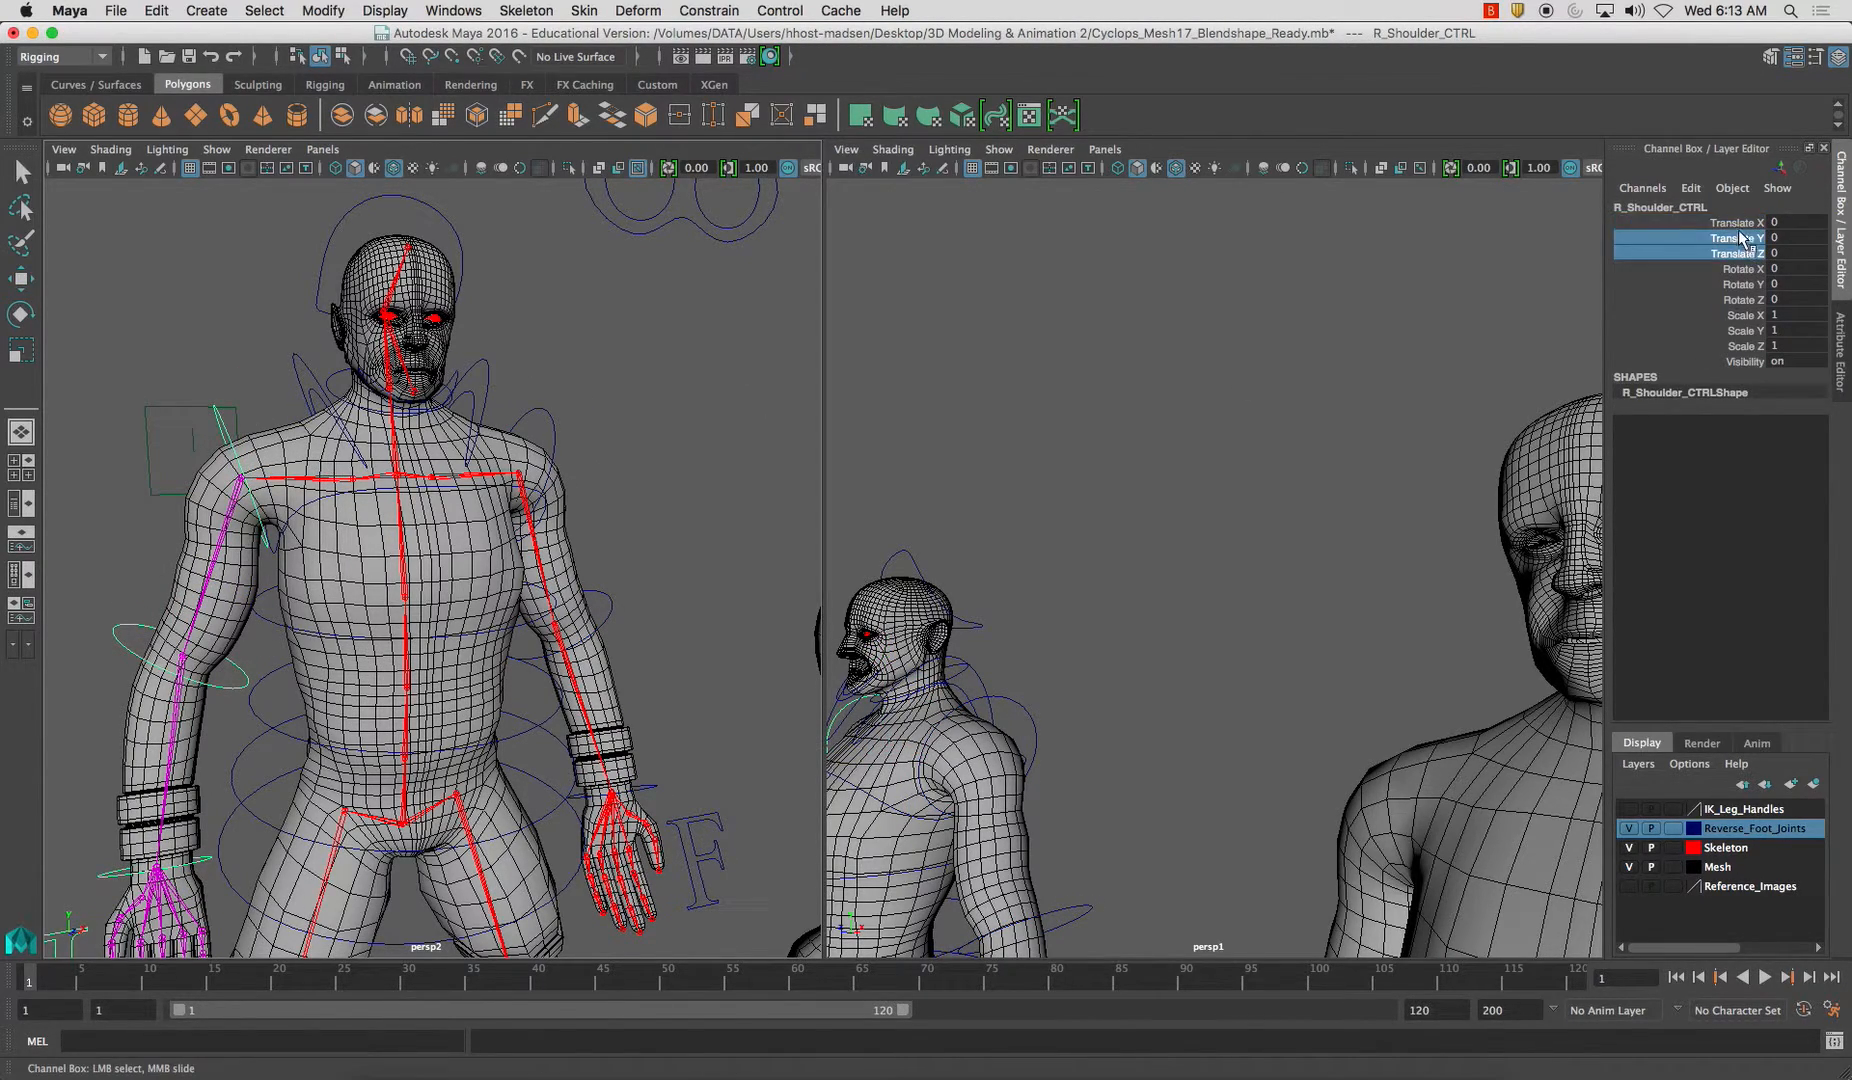
{"action": "right_click", "coordinate": [1742, 250]}
{"action": "left_click", "coordinate": [1733, 707]}
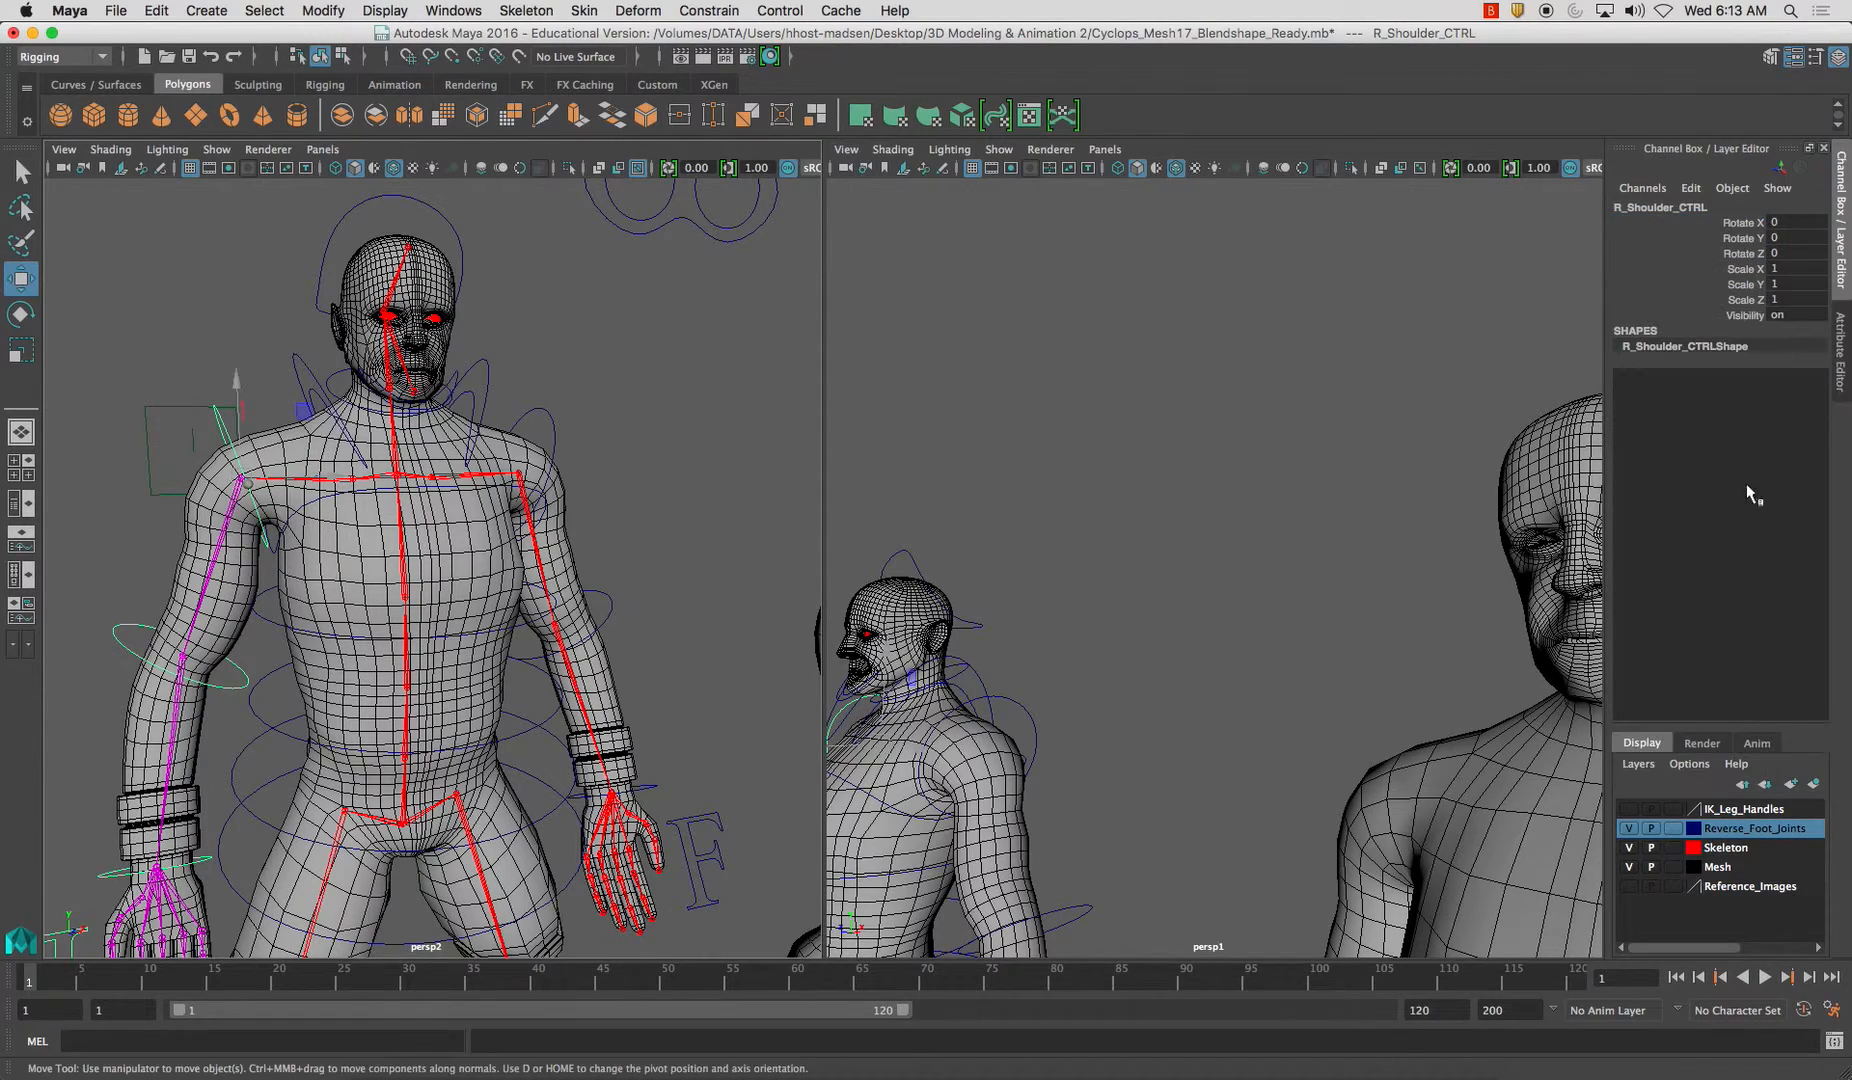
{"action": "mouse_move", "coordinate": [1742, 269]}
{"action": "left_mouse_down"}
{"action": "mouse_move", "coordinate": [1736, 315]}
{"action": "mouse_move", "coordinate": [1734, 270]}
{"action": "left_mouse_up"}
{"action": "right_click", "coordinate": [1734, 269]}
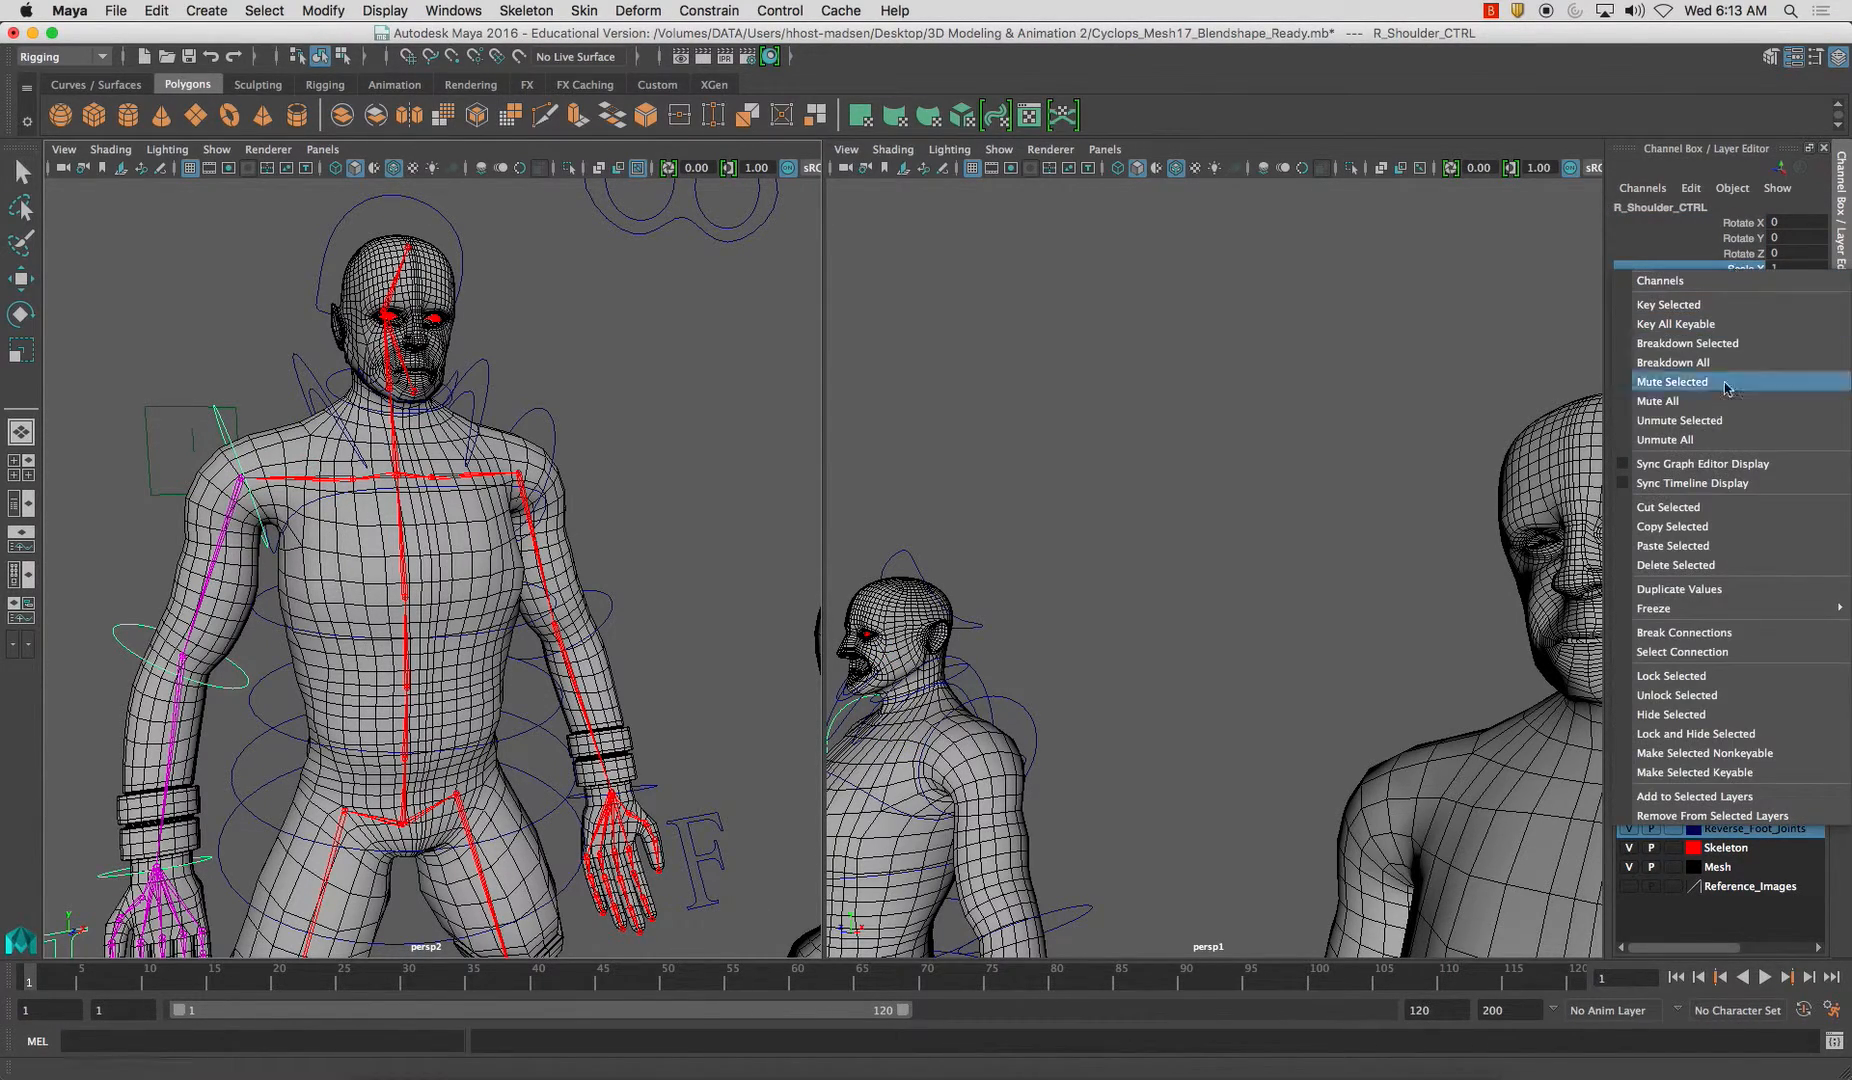
{"action": "left_click", "coordinate": [1700, 733]}
{"action": "key", "text": "w"}
Lock and hide the scale, visibility and translate channels of the right clavicle control, R_Clav_CTRL
{"action": "left_click", "coordinate": [302, 372]}
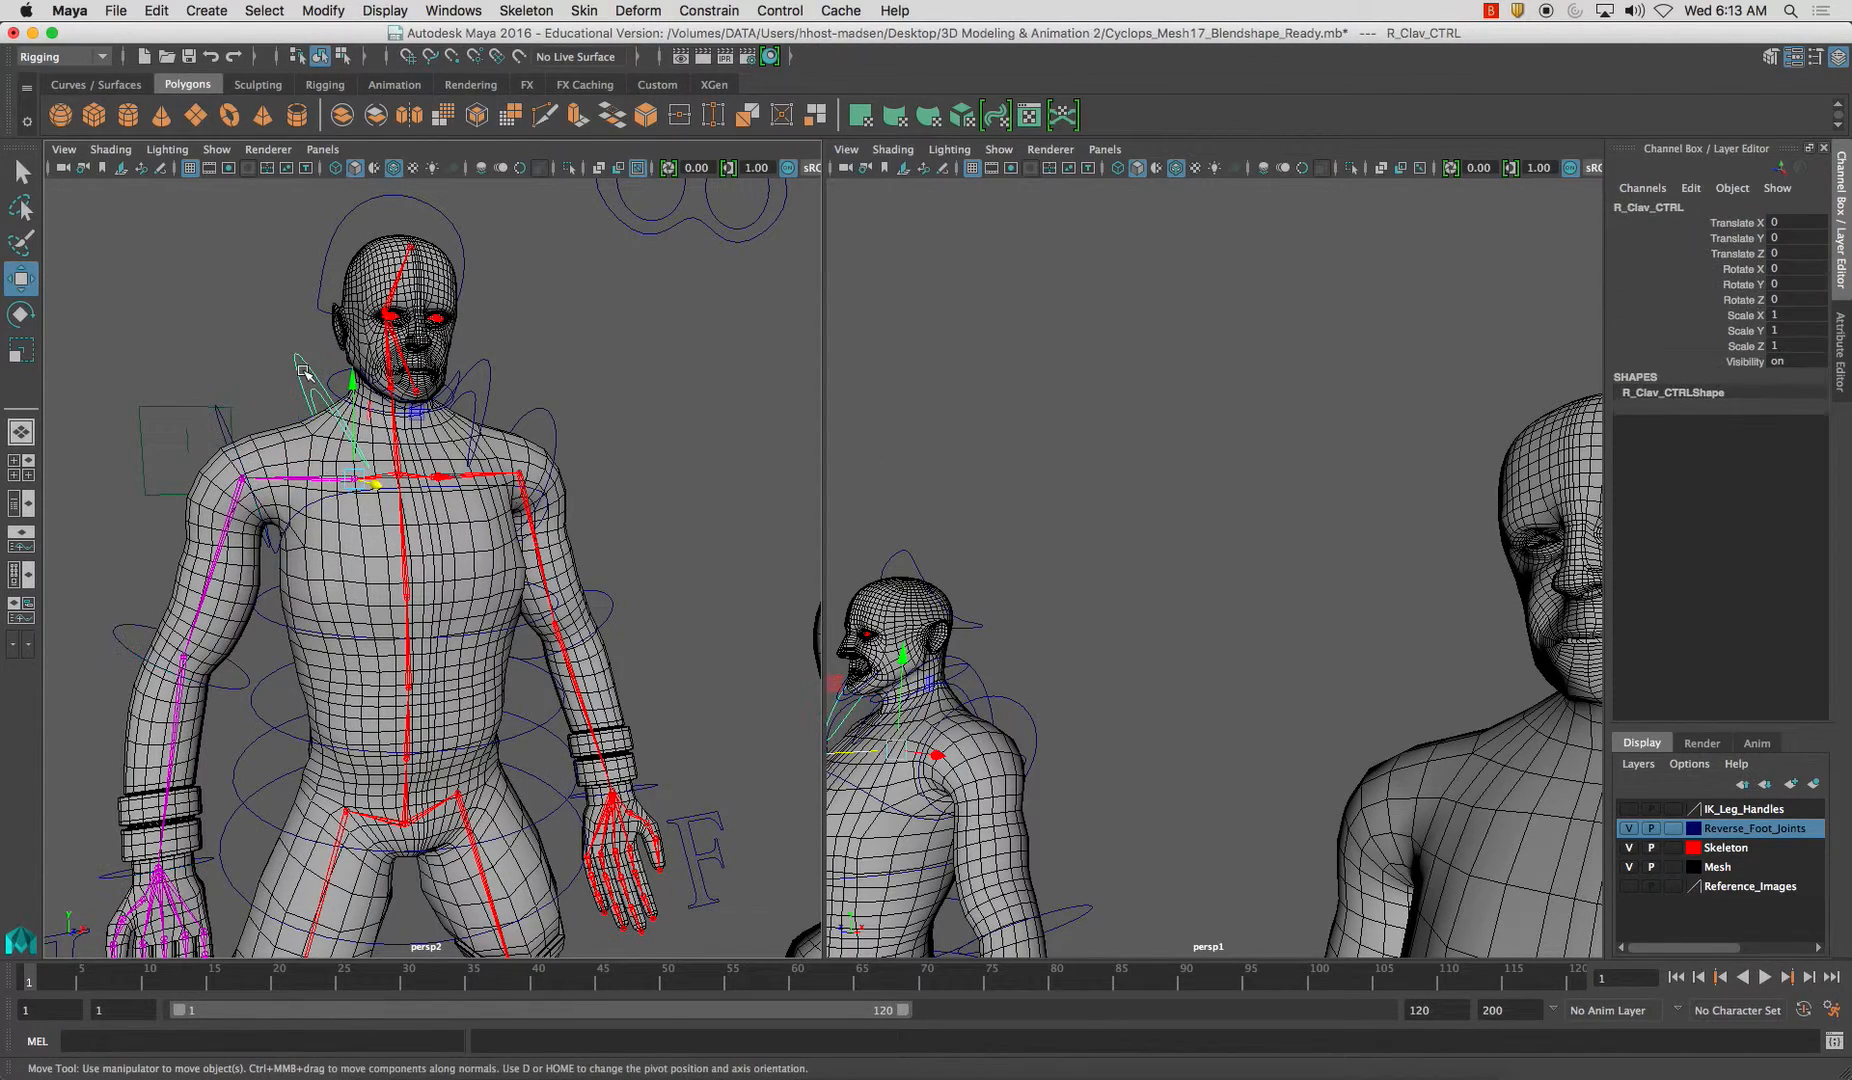
{"action": "left_click_drag", "start_coordinate": [1757, 313], "coordinate": [1752, 358]}
{"action": "right_click", "coordinate": [1752, 358]}
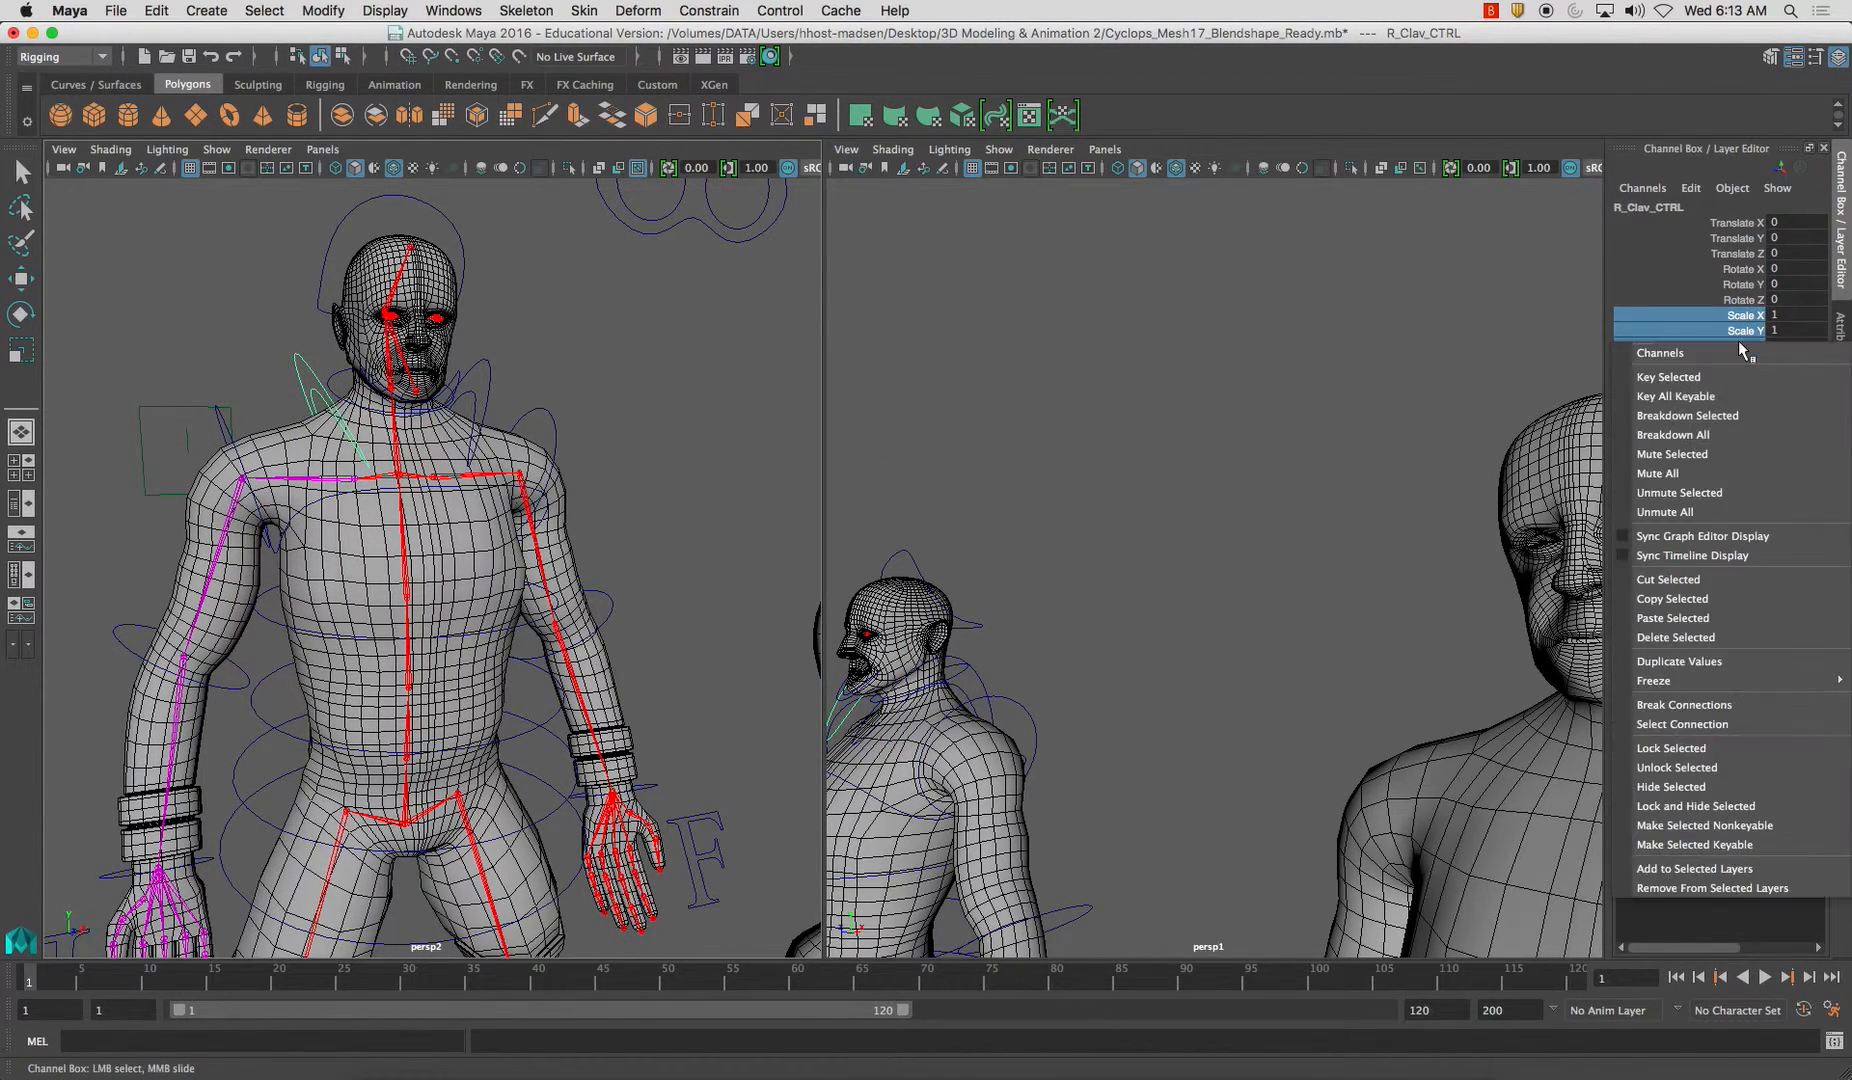
{"action": "left_click", "coordinate": [1728, 806]}
{"action": "left_click_drag", "start_coordinate": [1727, 268], "coordinate": [1738, 224]}
{"action": "right_click", "coordinate": [1738, 226]}
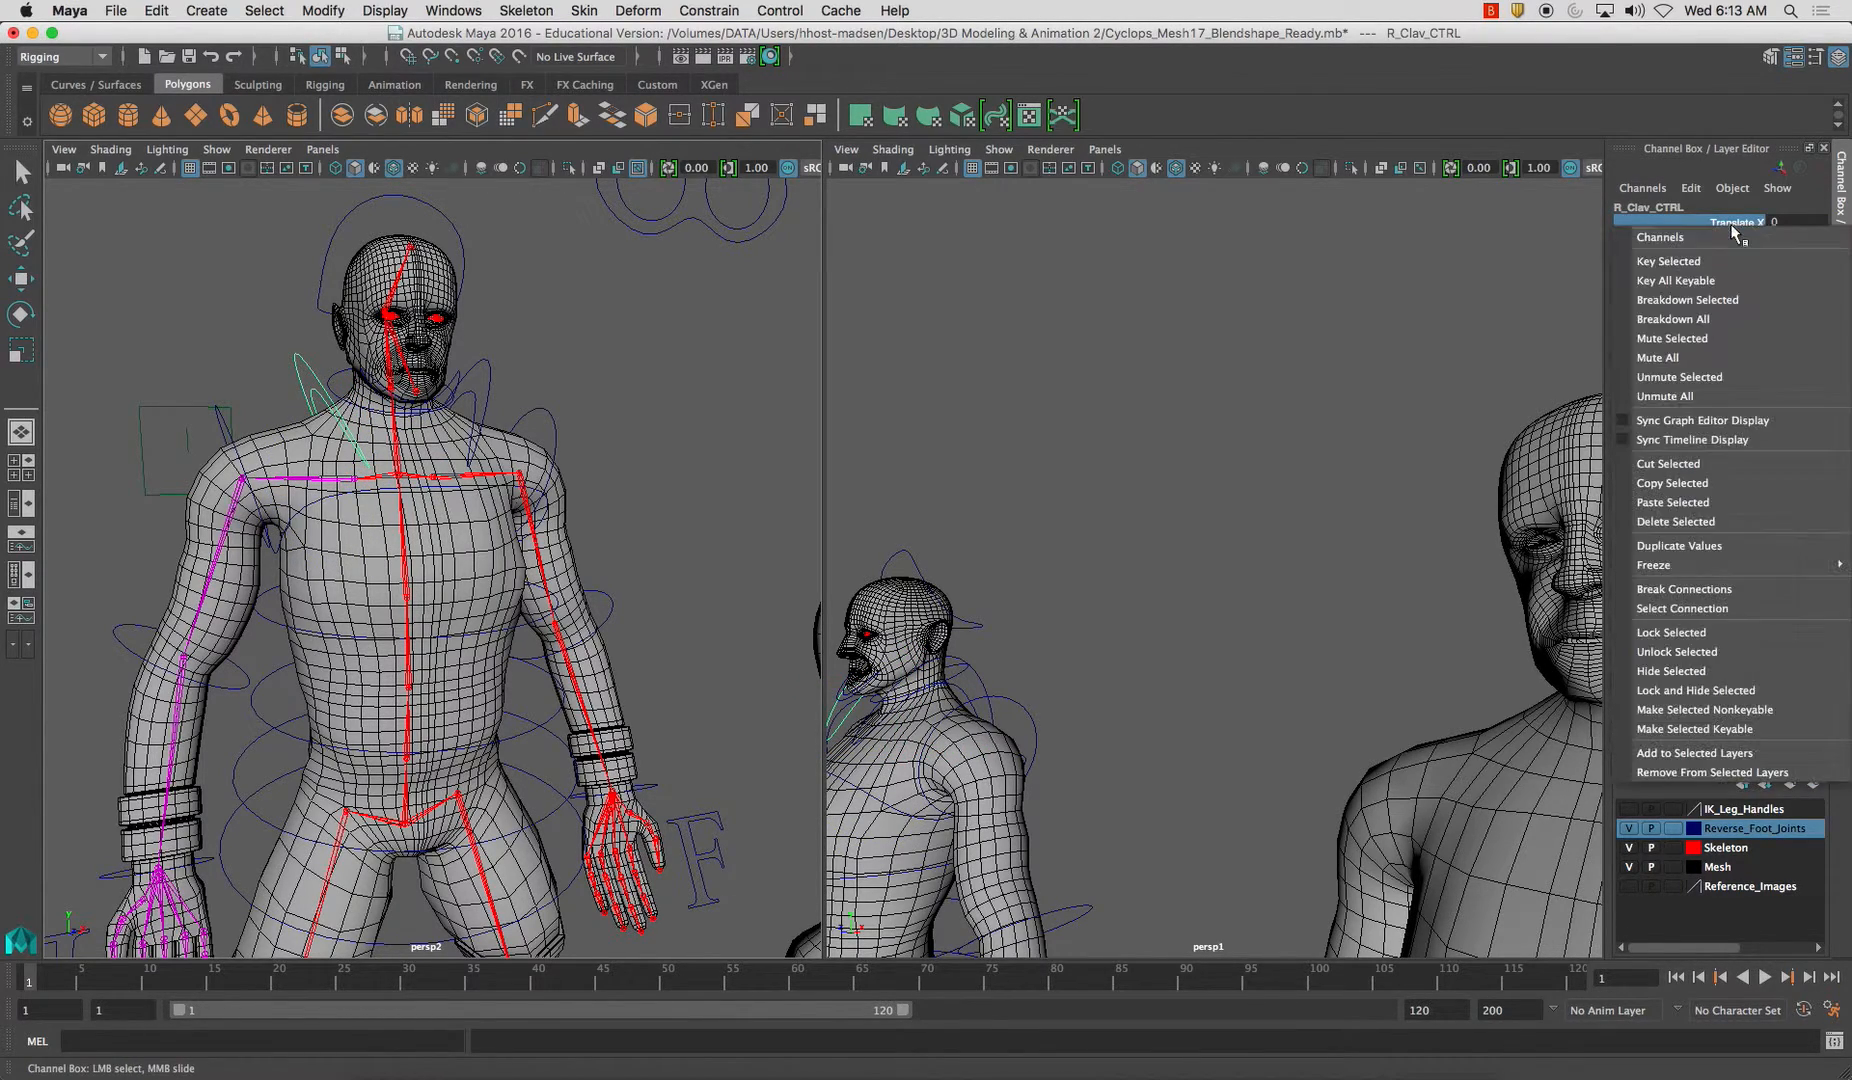
{"action": "left_click", "coordinate": [1697, 672]}
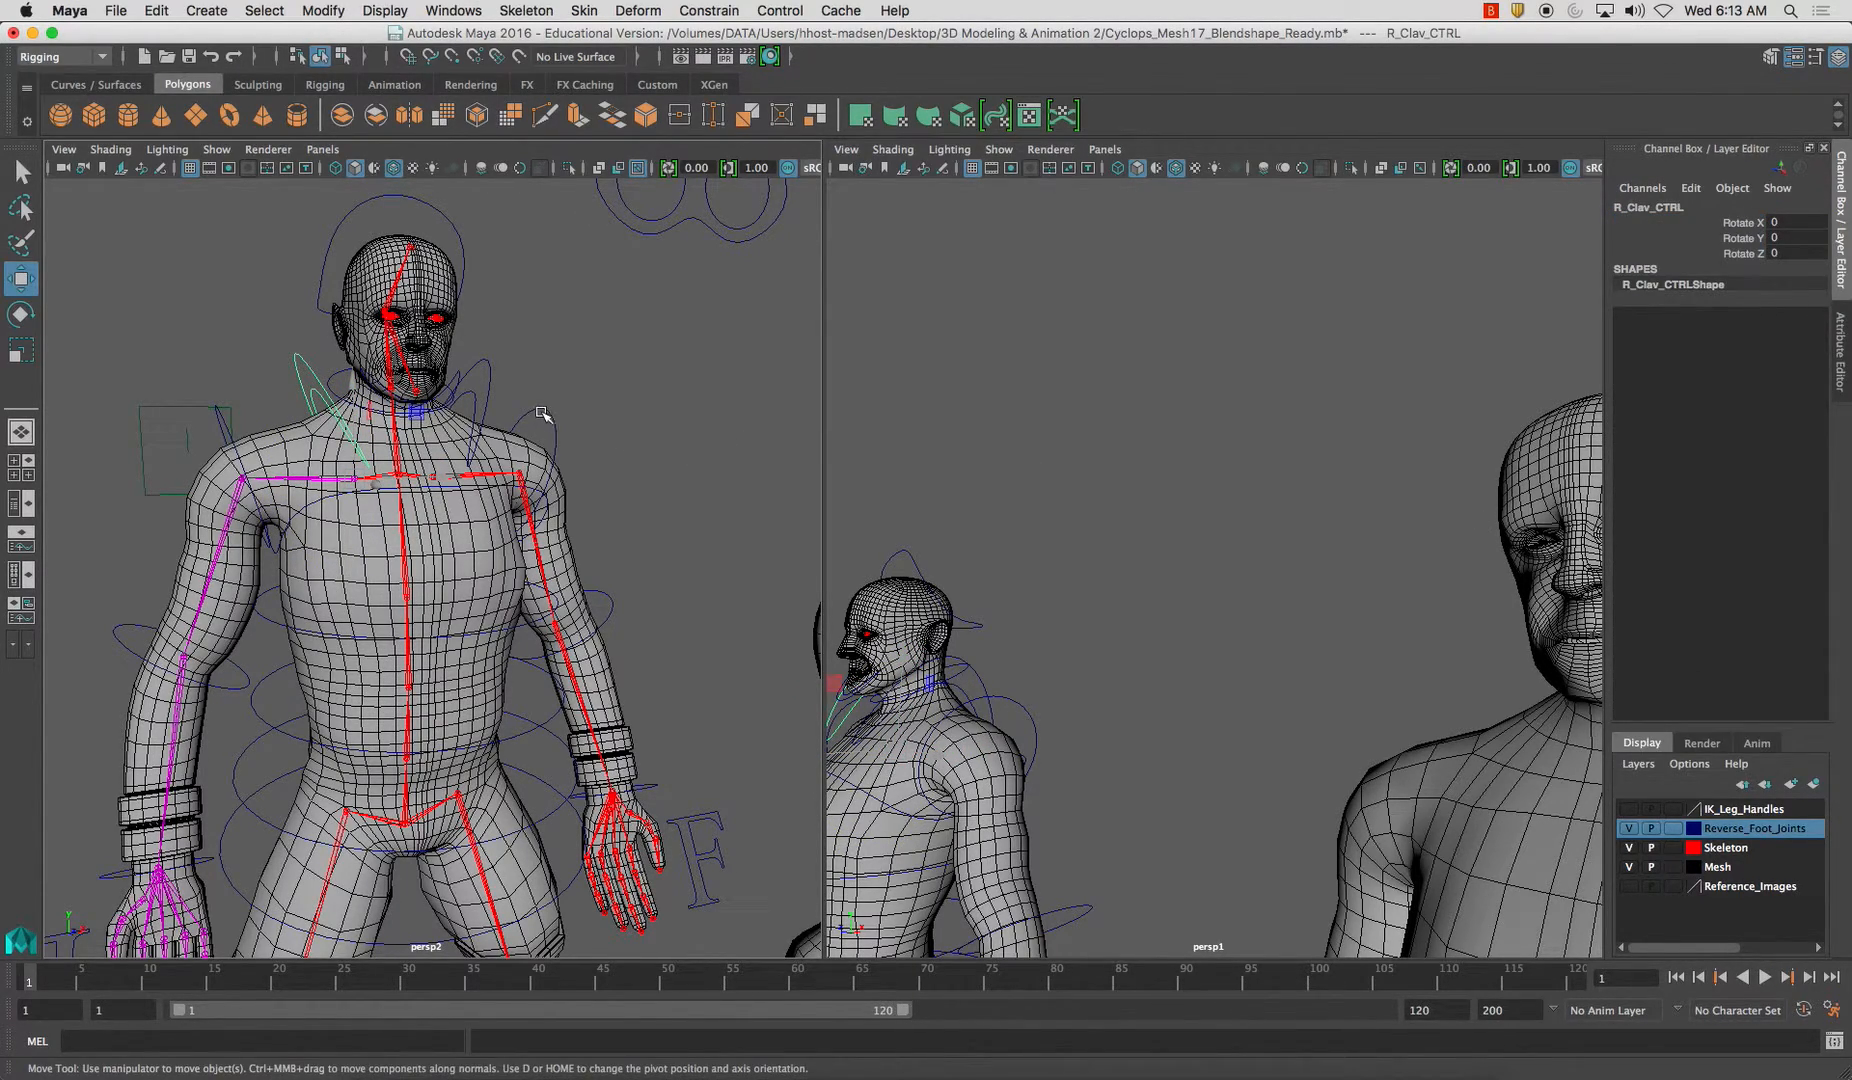
Lock and hide the translate, scale and visibility channels of the left clavicle control, L_Clav_CTRL
{"action": "left_click", "coordinate": [499, 388]}
{"action": "left_click_drag", "start_coordinate": [1728, 222], "coordinate": [1722, 256]}
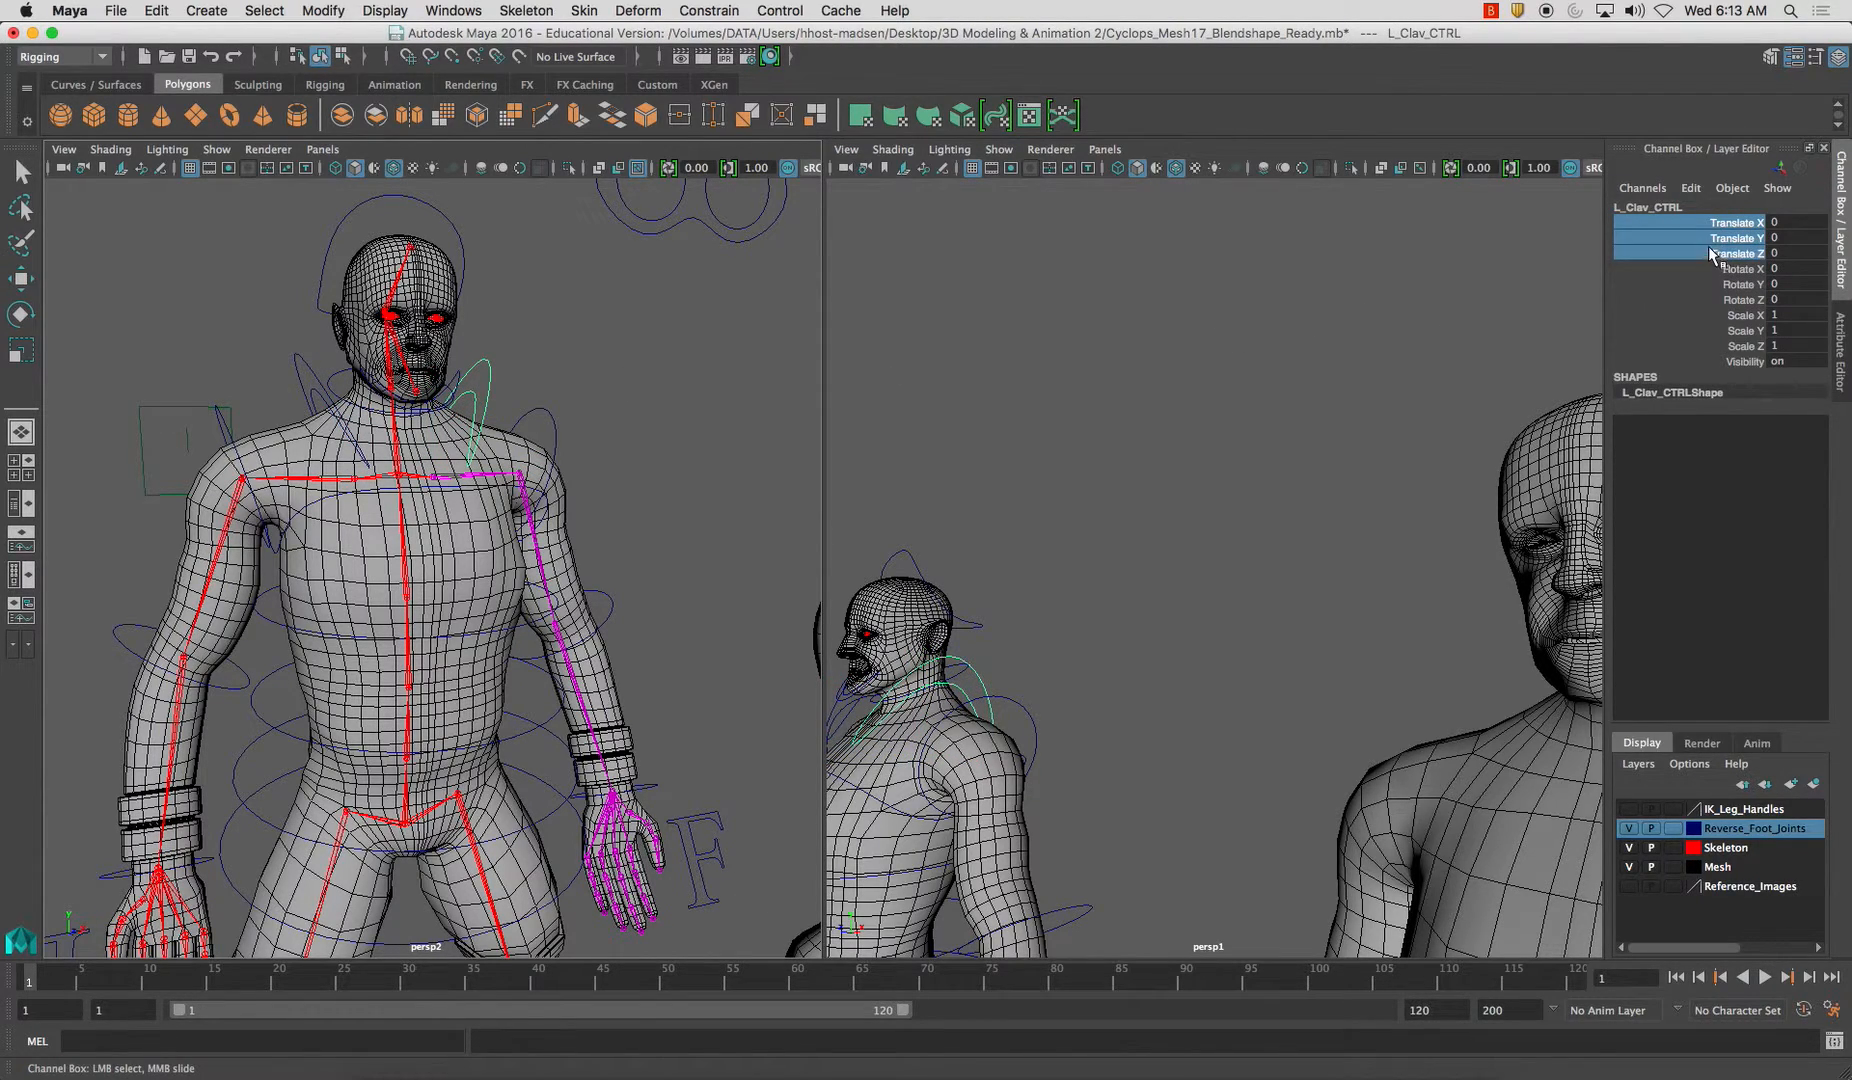
{"action": "right_click", "coordinate": [1722, 250]}
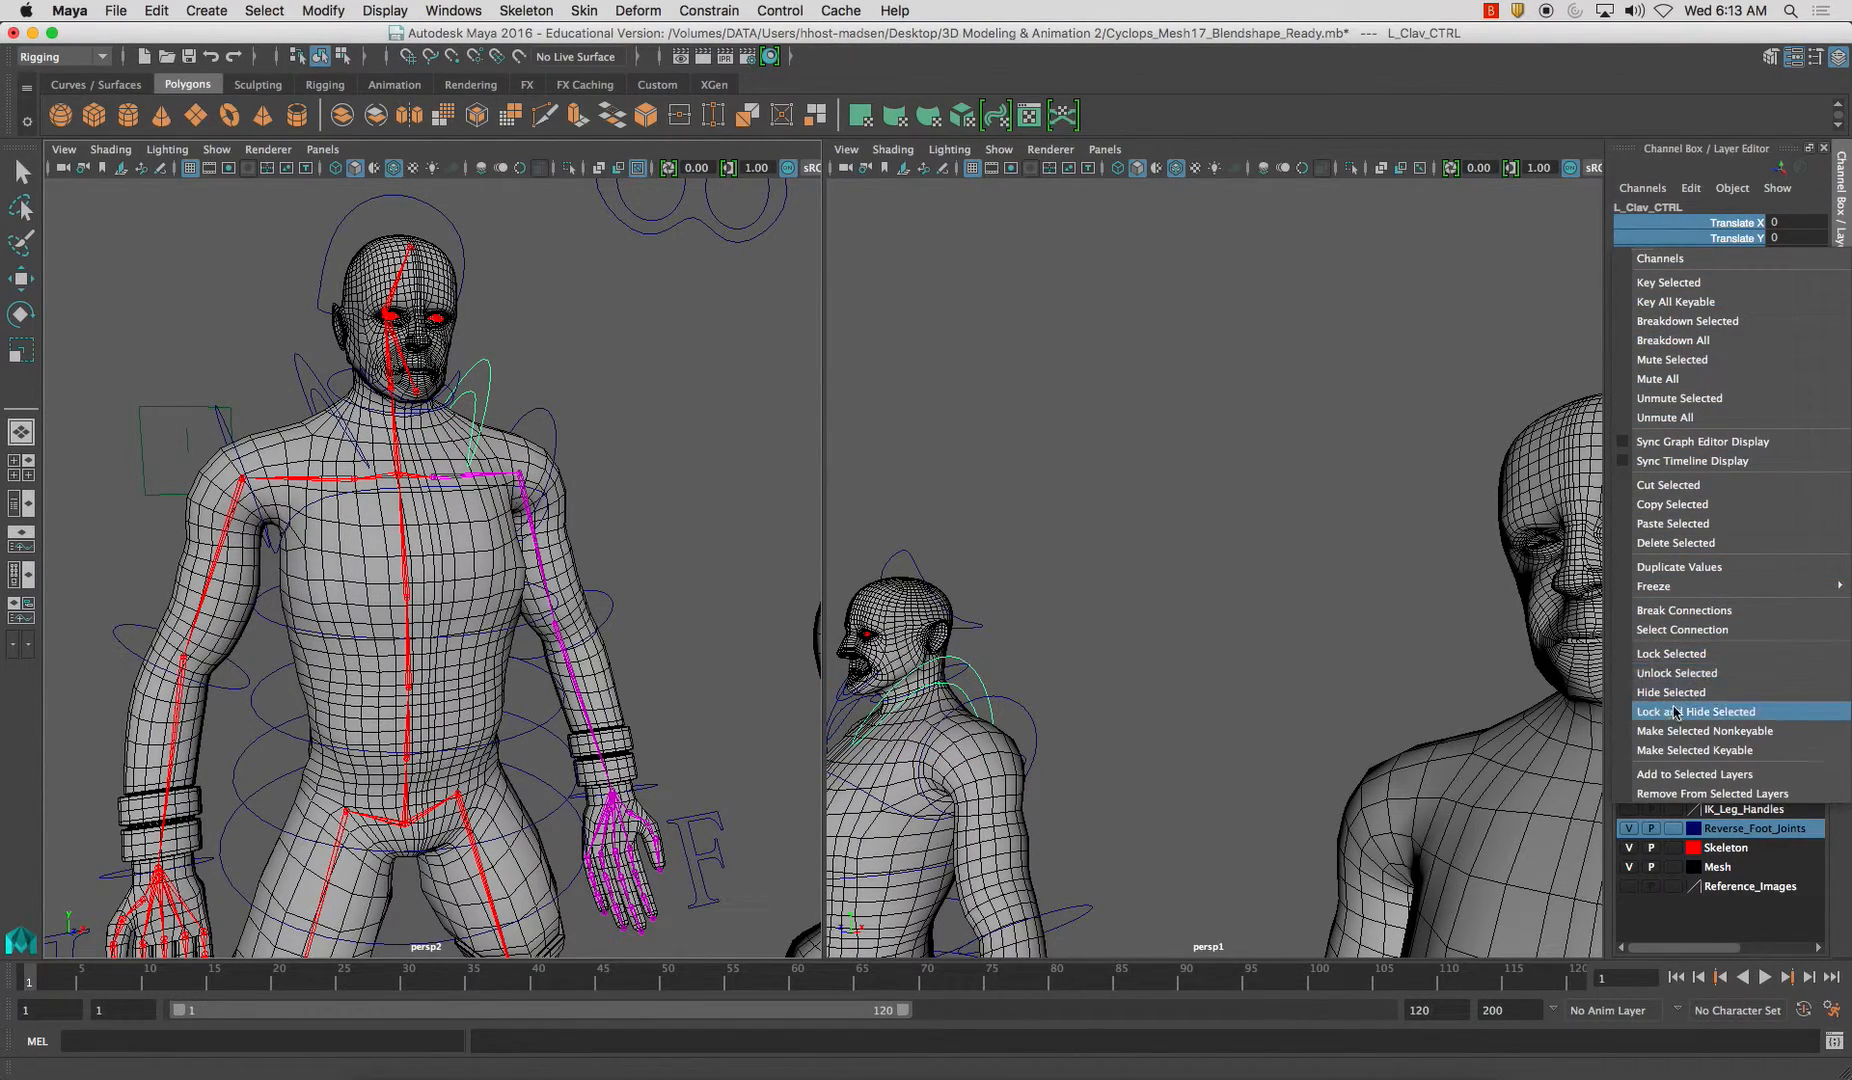
{"action": "left_click", "coordinate": [1695, 711]}
{"action": "key", "text": "w"}
{"action": "left_click_drag", "start_coordinate": [1745, 270], "coordinate": [1745, 300]}
{"action": "right_click", "coordinate": [1745, 300]}
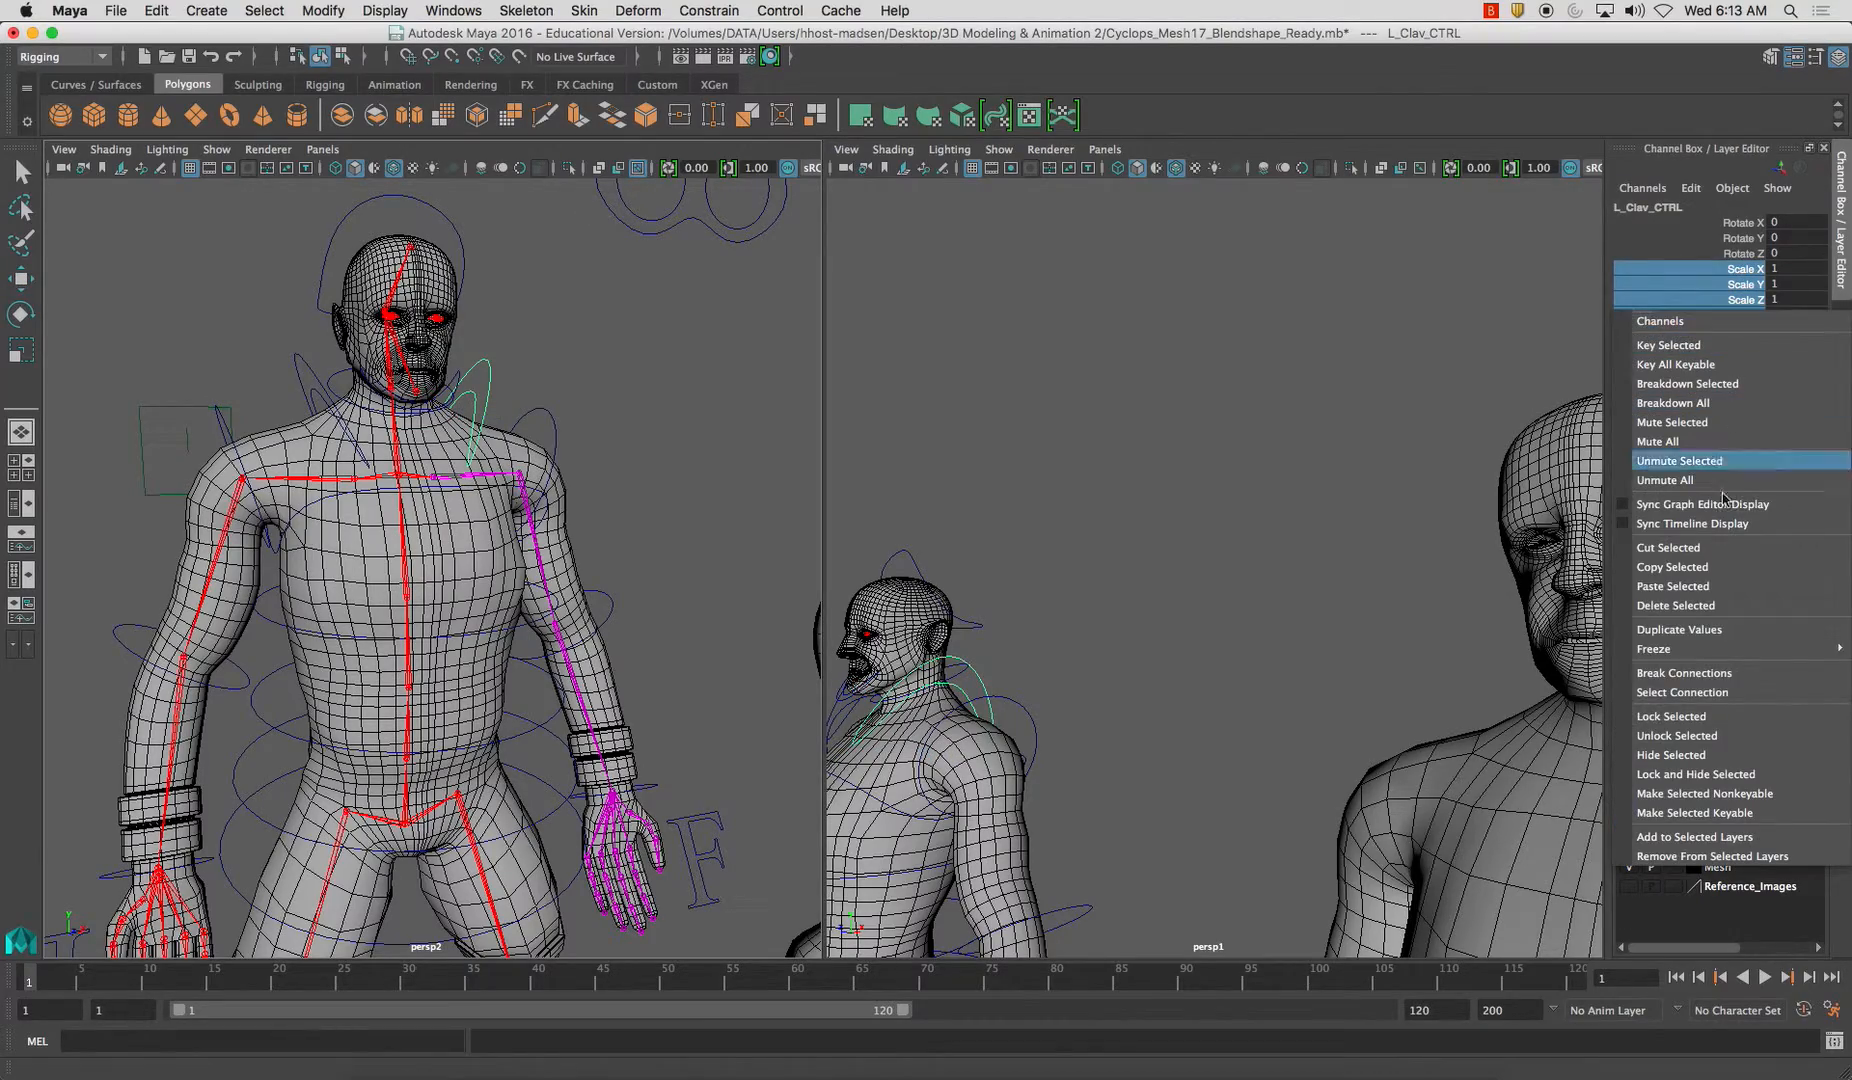
{"action": "left_click", "coordinate": [1690, 755]}
Lock and hide the scale, visibility and translate channels of the neck control, Neck_CTRL, leaving only its rotate channels
{"action": "left_click_drag", "start_coordinate": [610, 398], "coordinate": [600, 515], "text": "alt"}
{"action": "scroll", "coordinate": [600, 515], "scroll_direction": "up", "scroll_amount": 5}
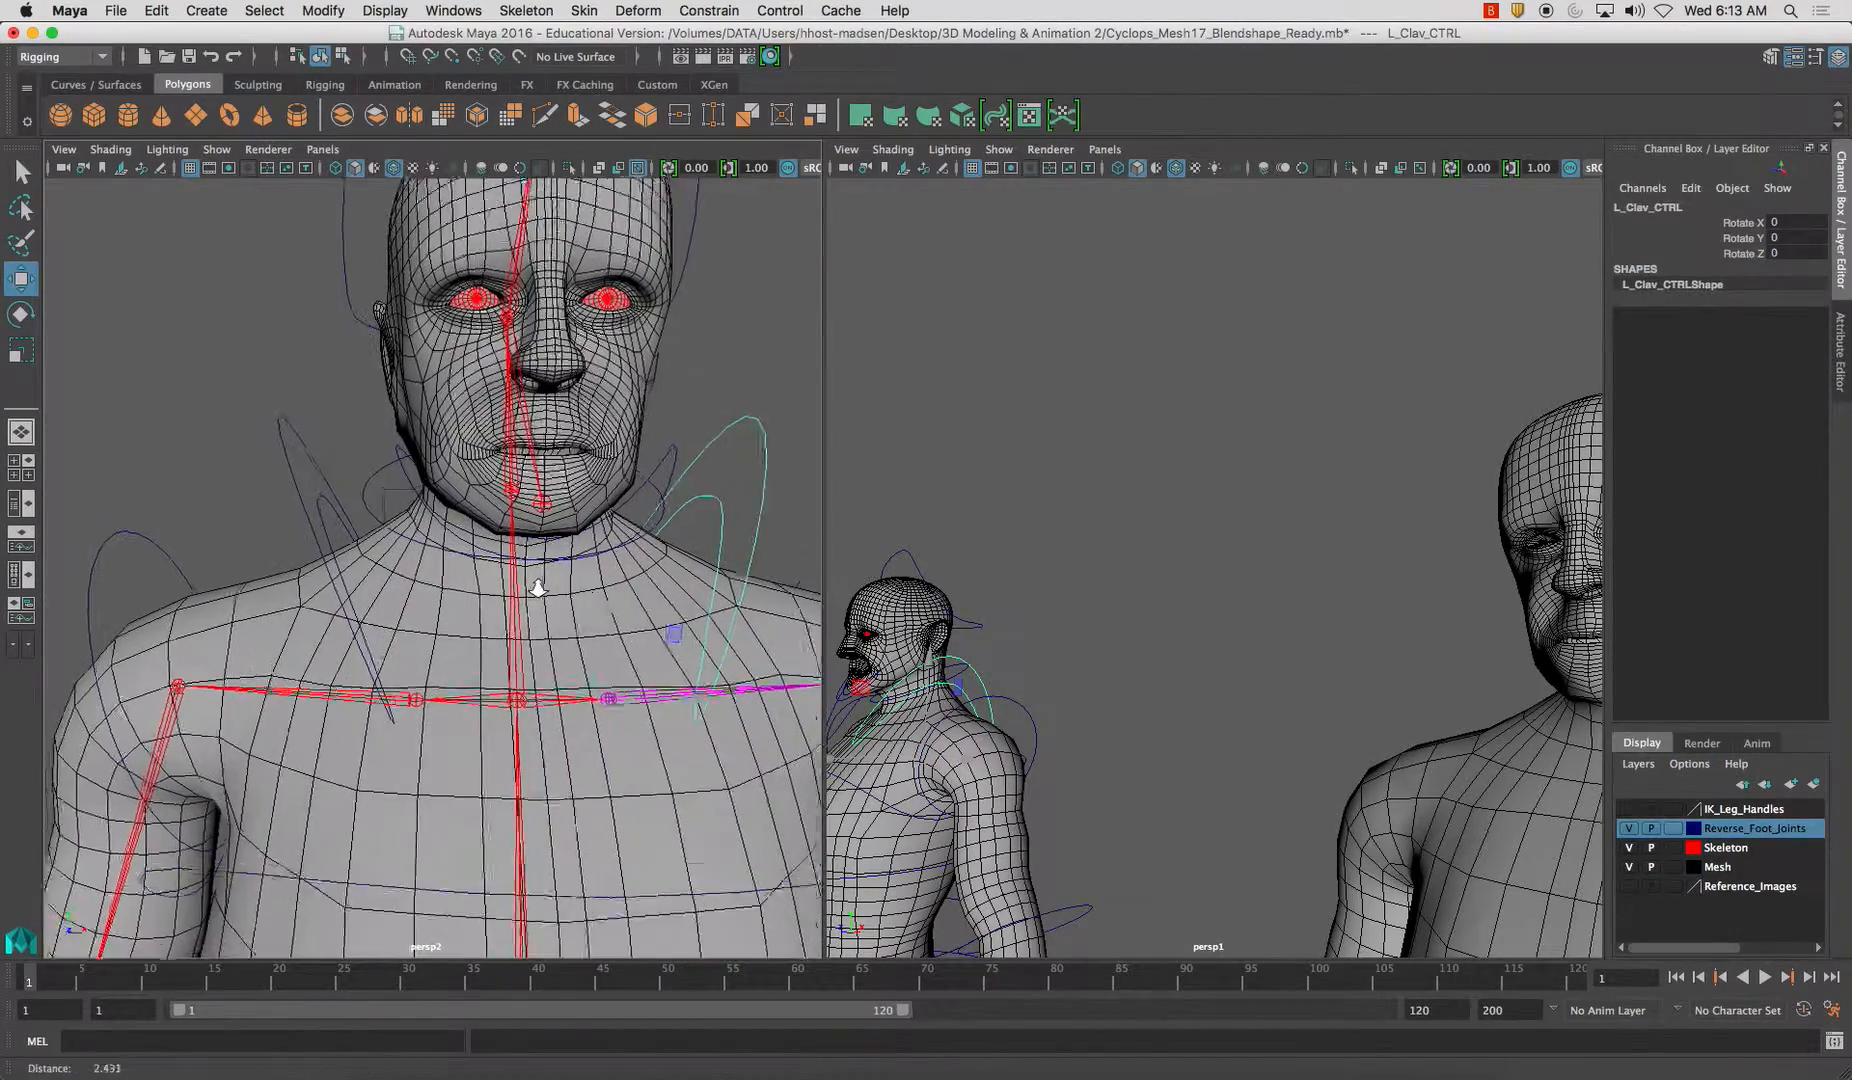
{"action": "left_click", "coordinate": [678, 448]}
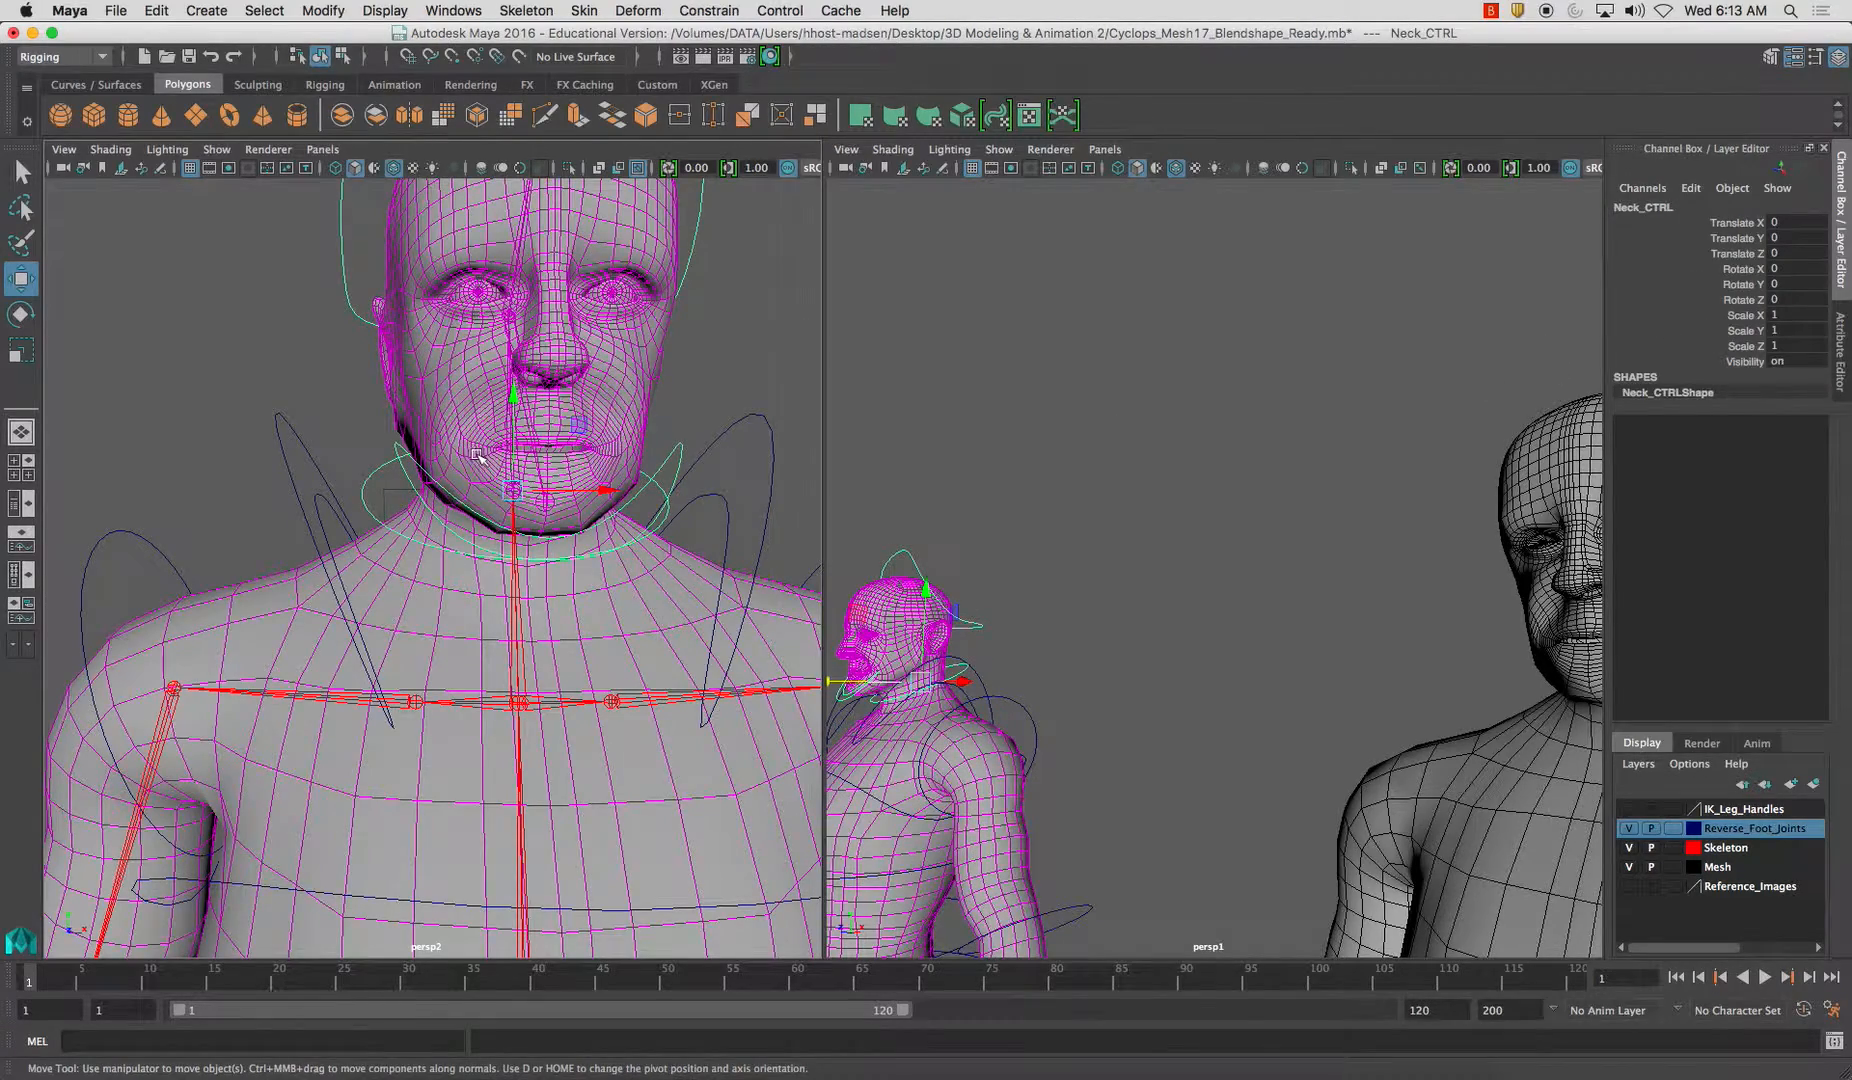
{"action": "left_click_drag", "start_coordinate": [477, 456], "coordinate": [412, 464], "text": "alt"}
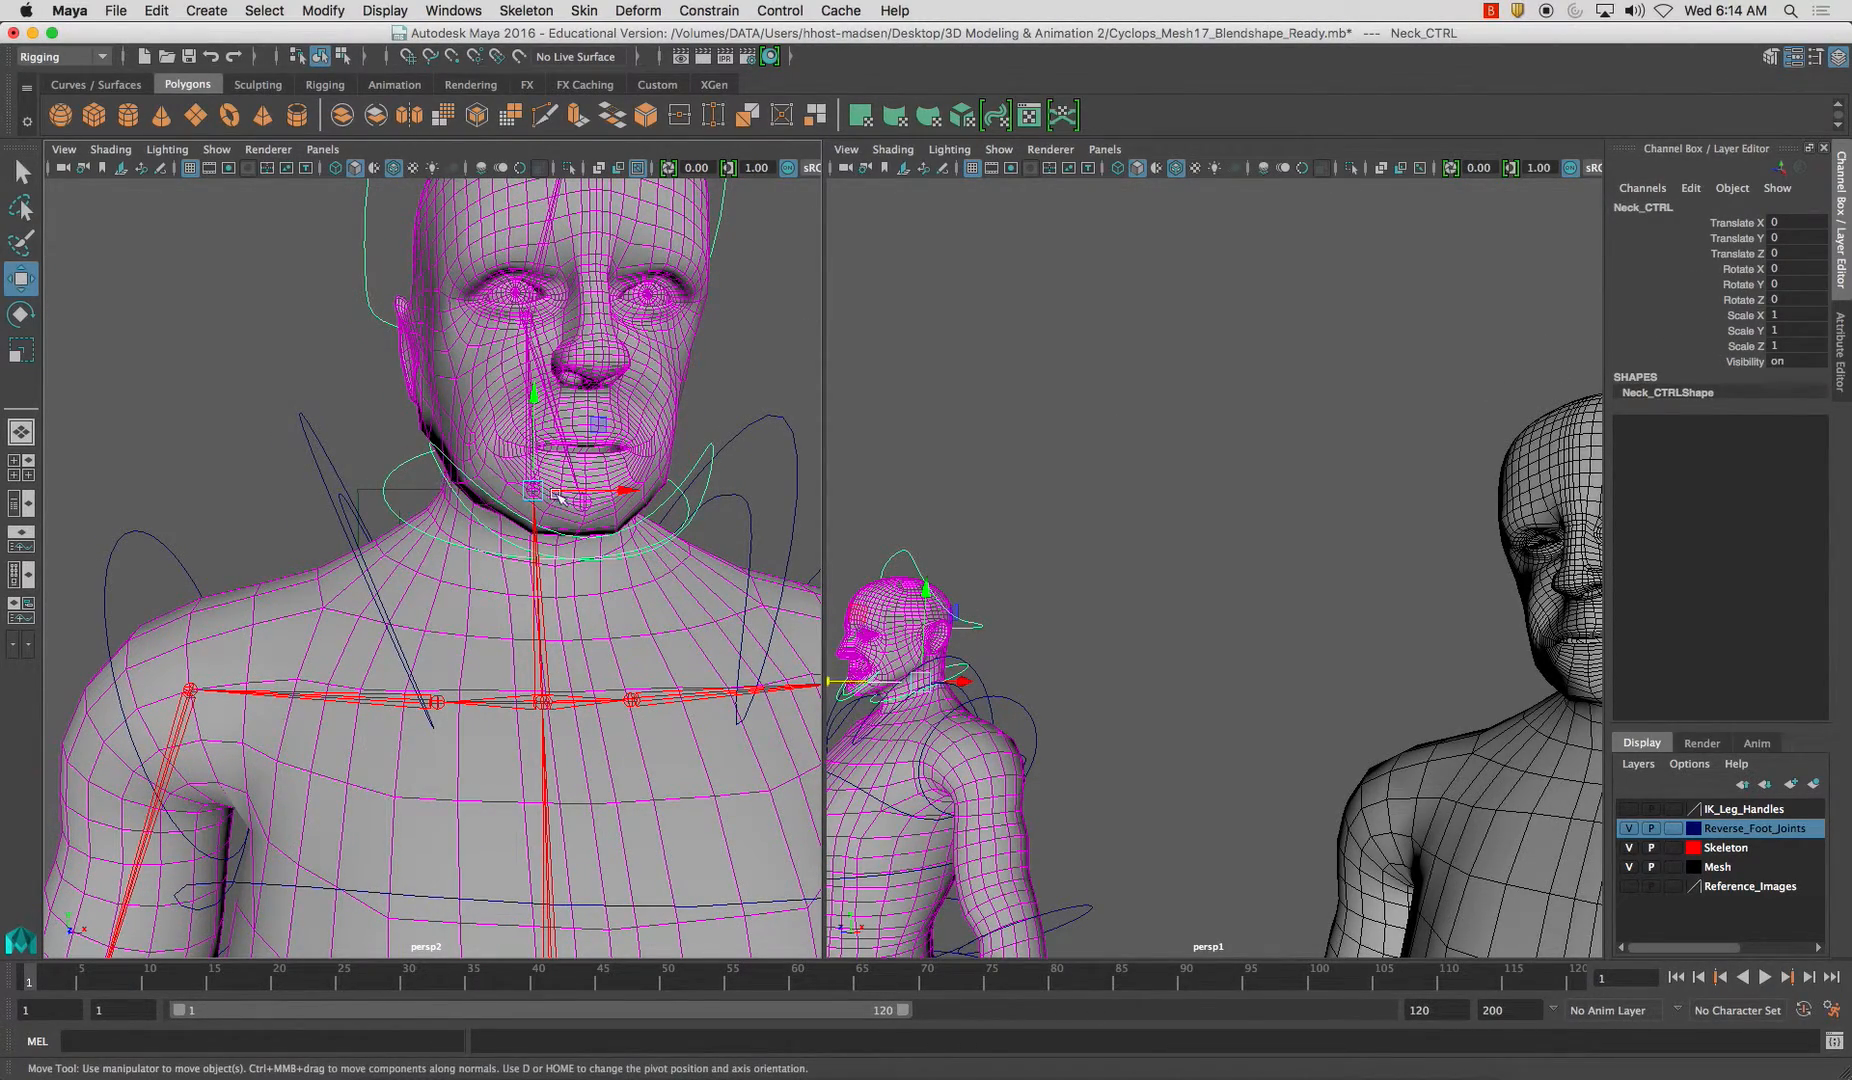
{"action": "left_click_drag", "start_coordinate": [553, 495], "coordinate": [612, 493], "text": "alt"}
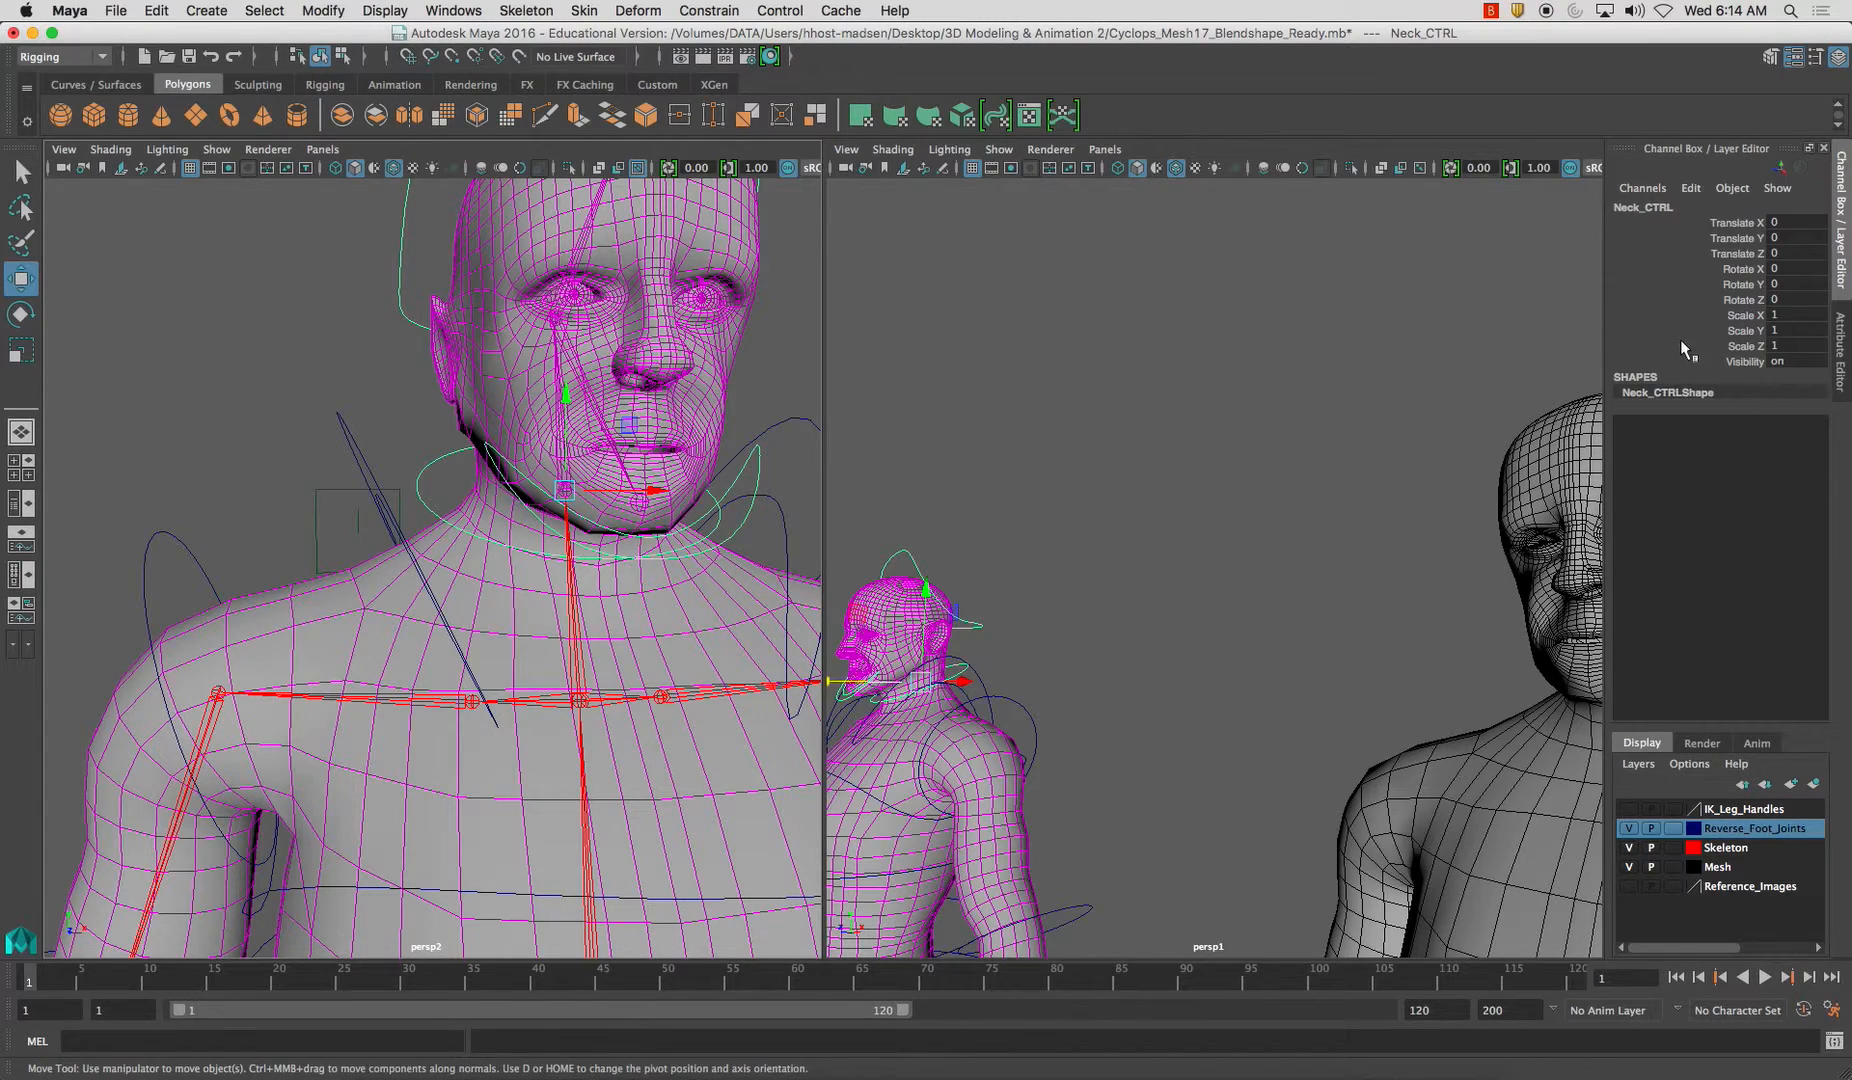
{"action": "left_click_drag", "start_coordinate": [1732, 317], "coordinate": [1730, 356]}
{"action": "right_click", "coordinate": [1732, 362]}
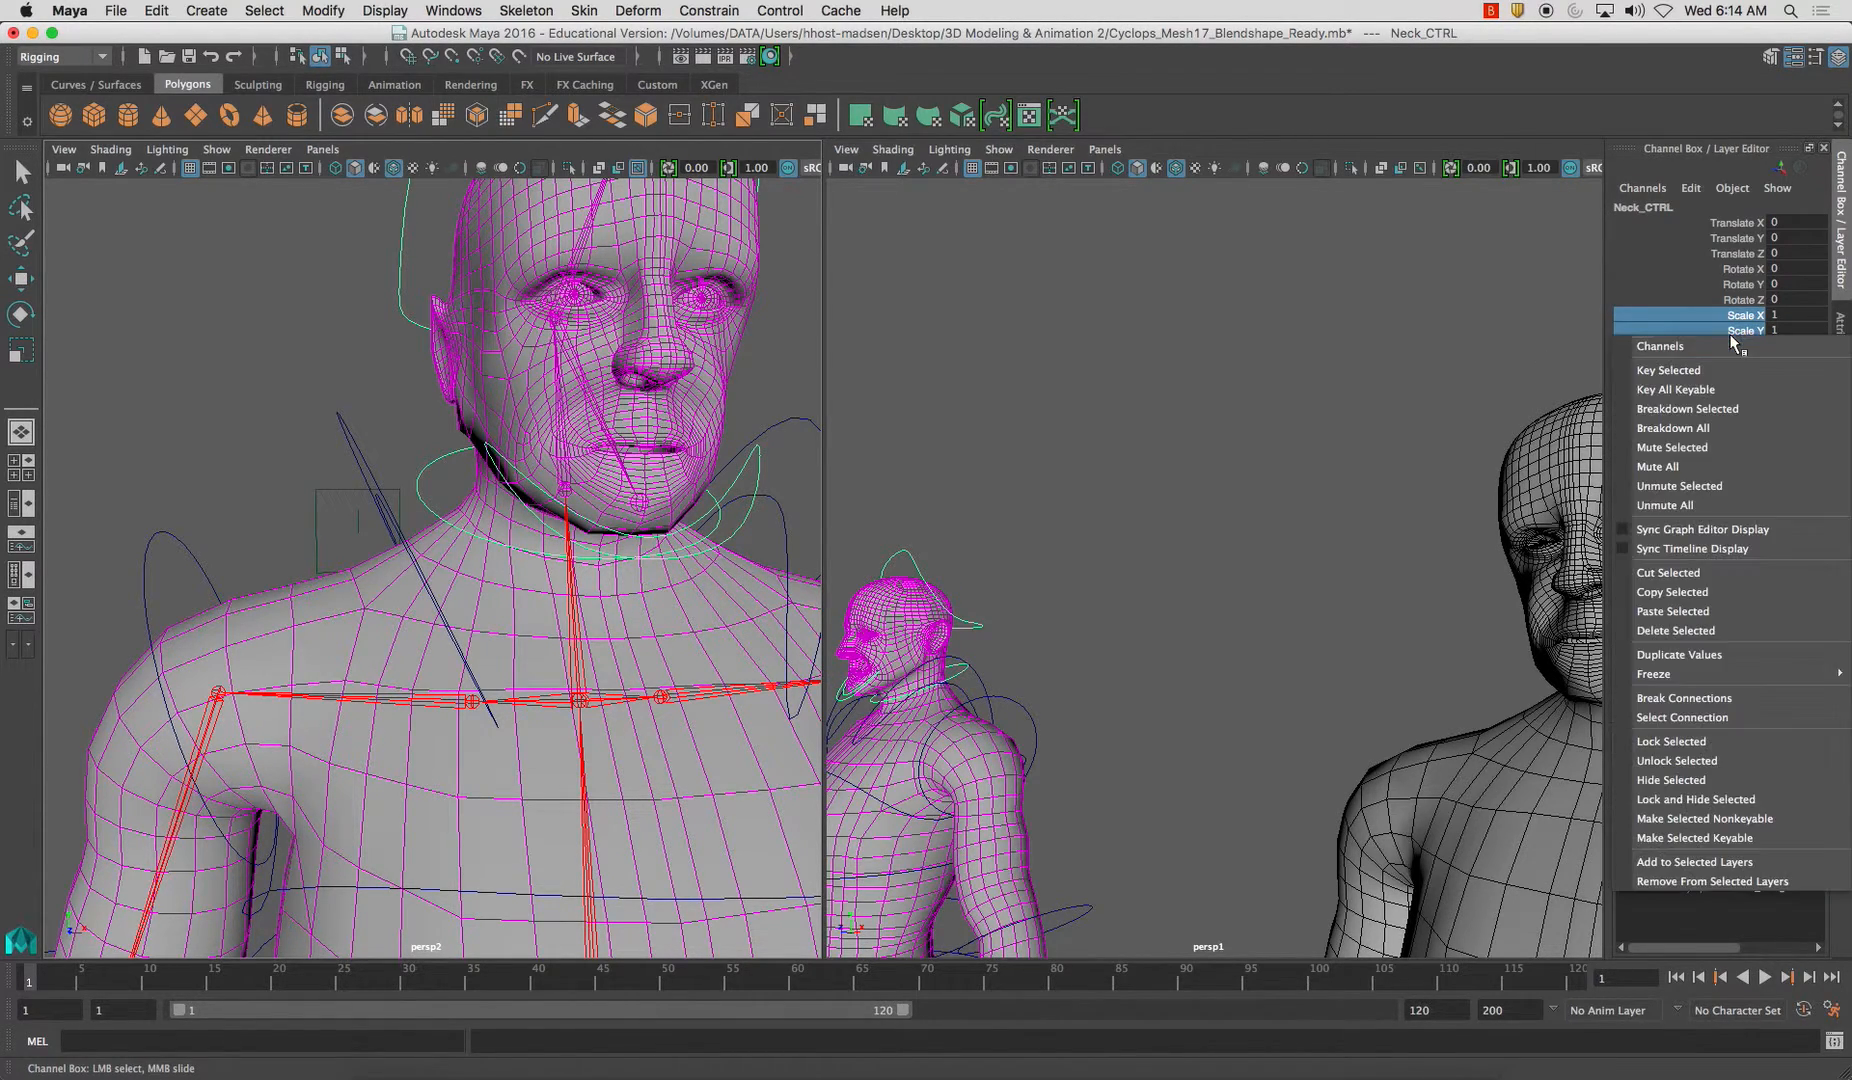
{"action": "left_click", "coordinate": [1684, 800]}
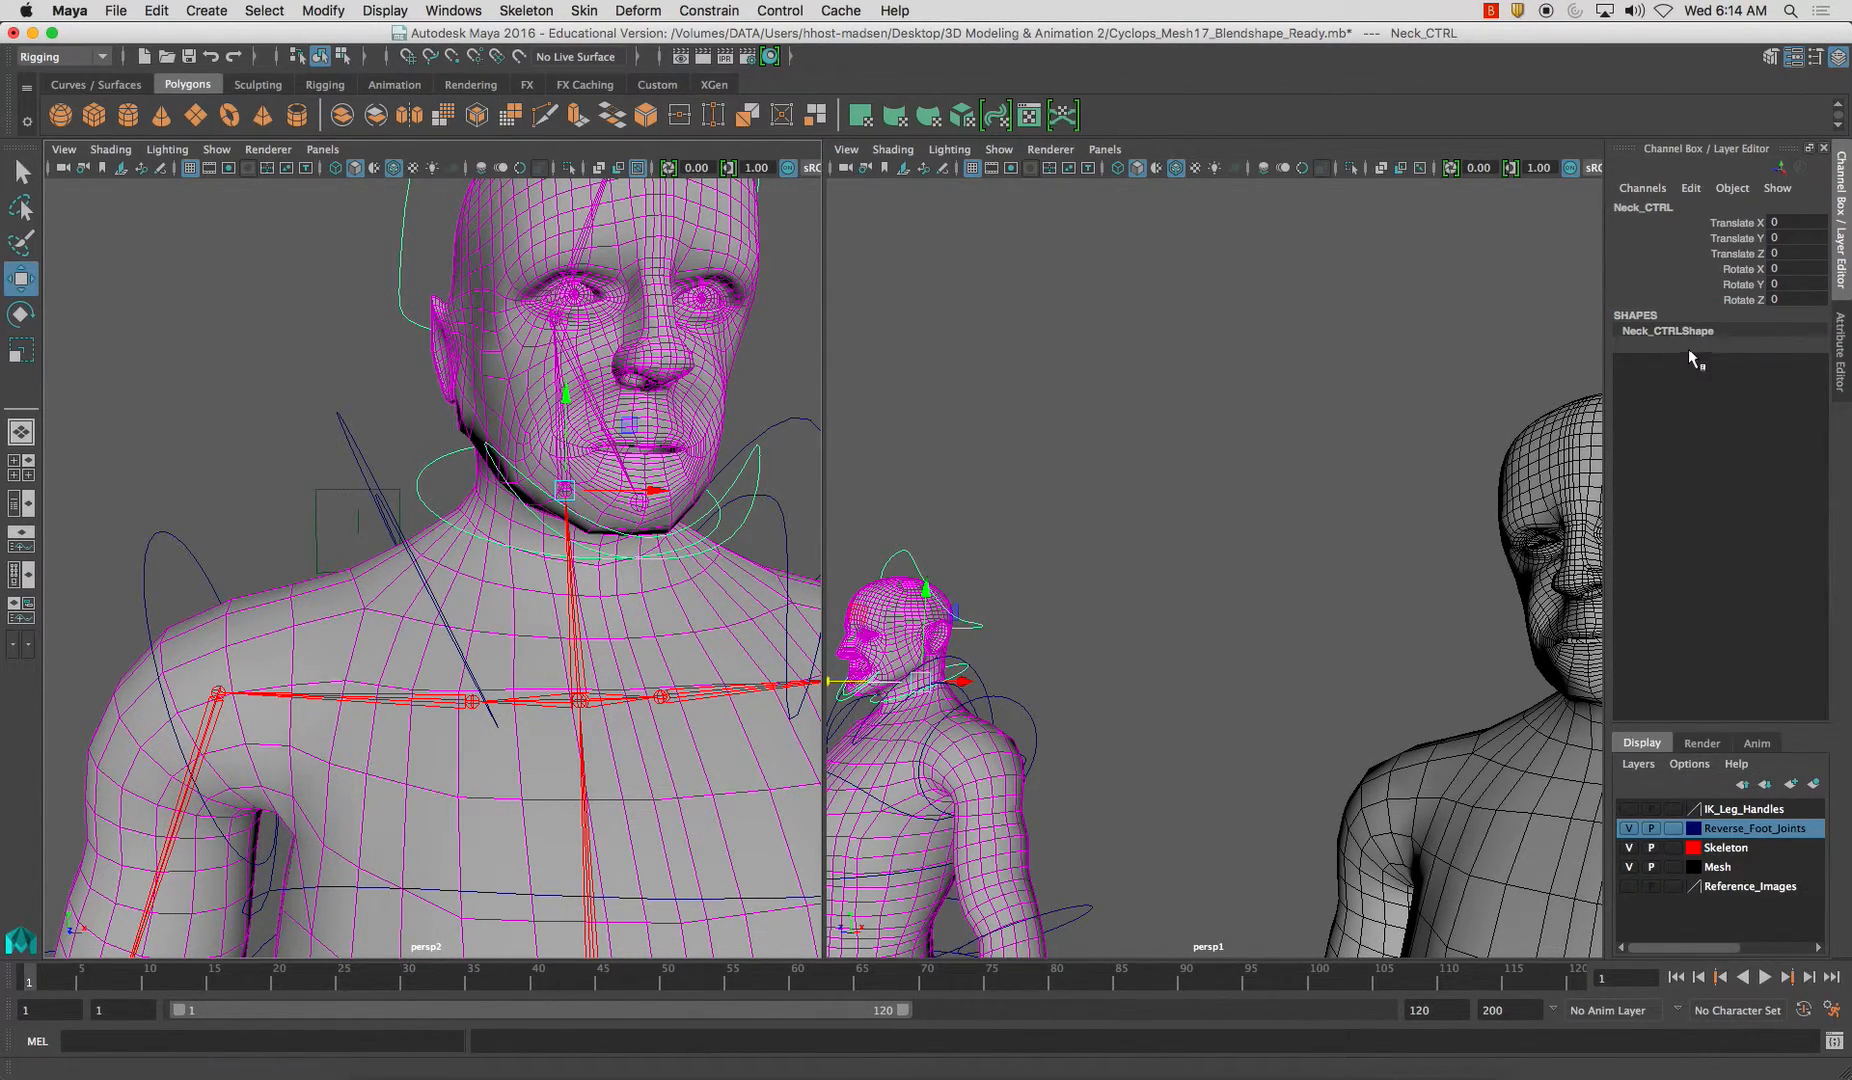
{"action": "left_click_drag", "start_coordinate": [1742, 256], "coordinate": [1744, 224]}
{"action": "right_click", "coordinate": [1744, 224]}
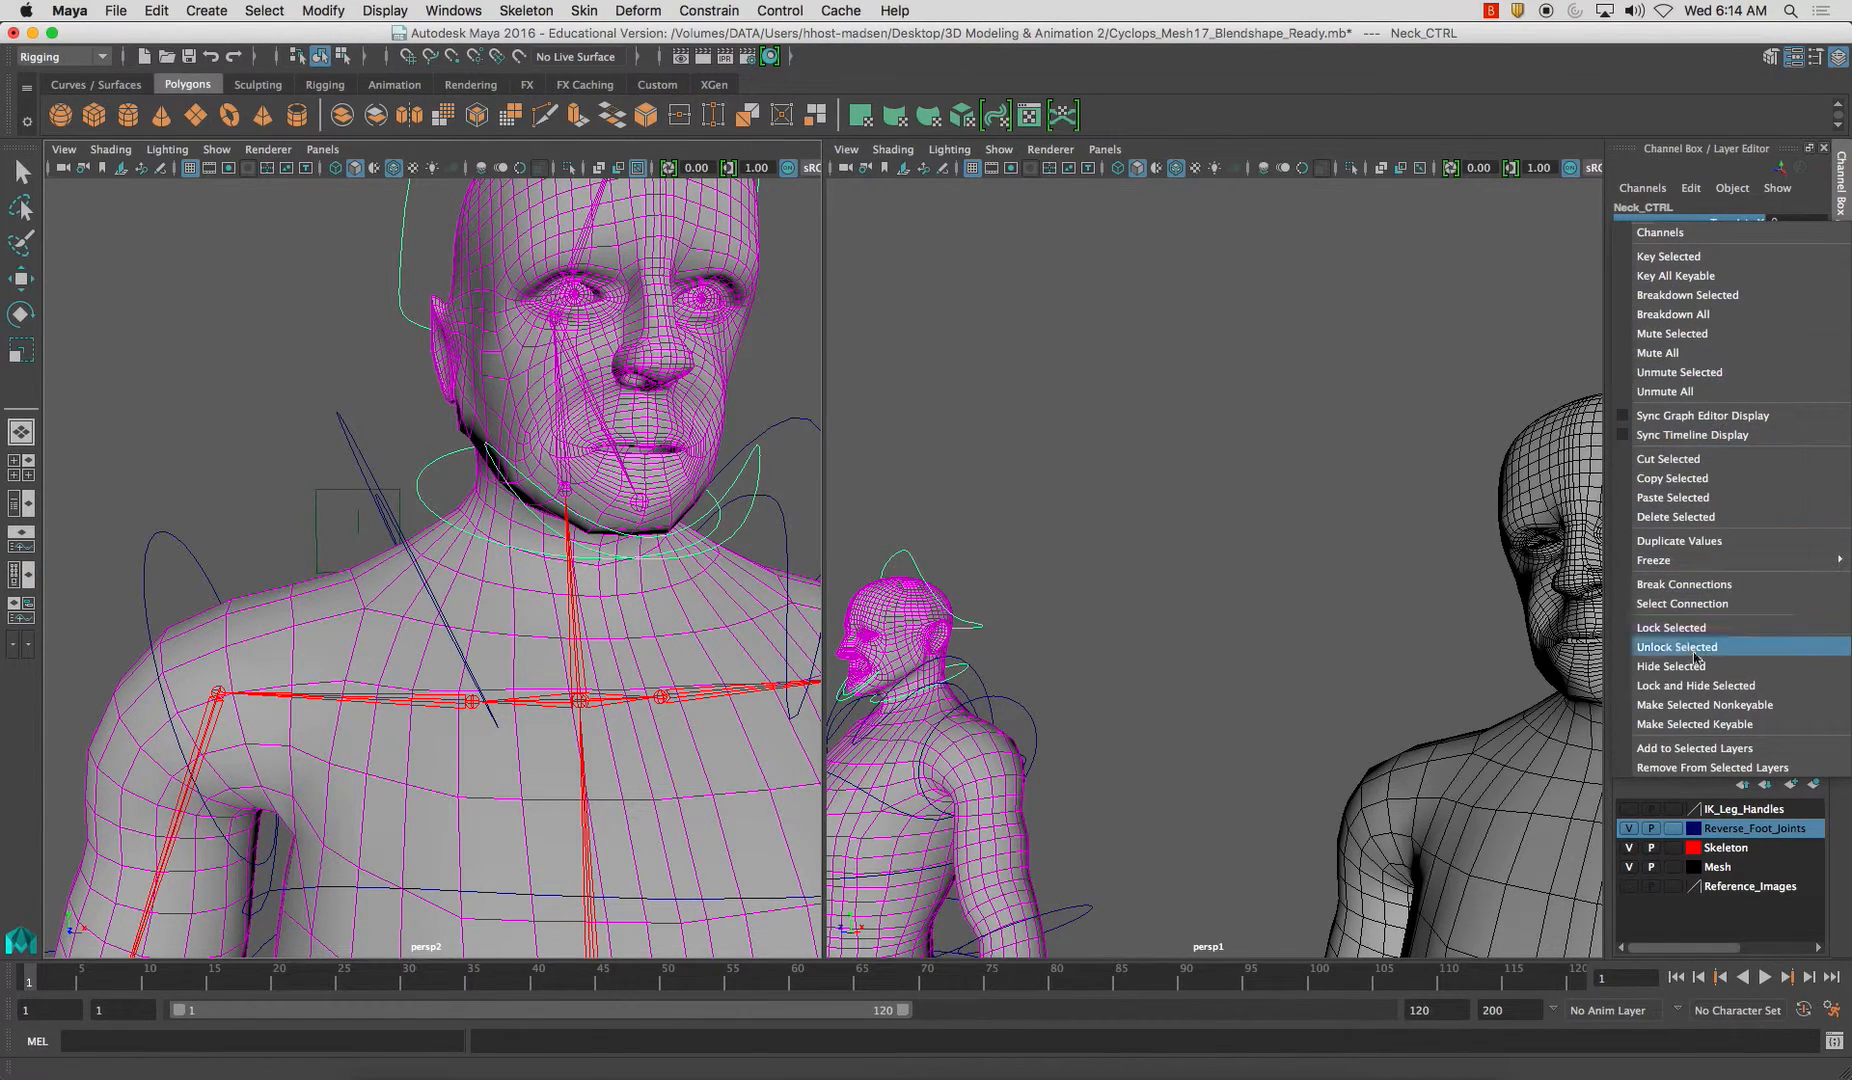
{"action": "left_click", "coordinate": [1694, 686]}
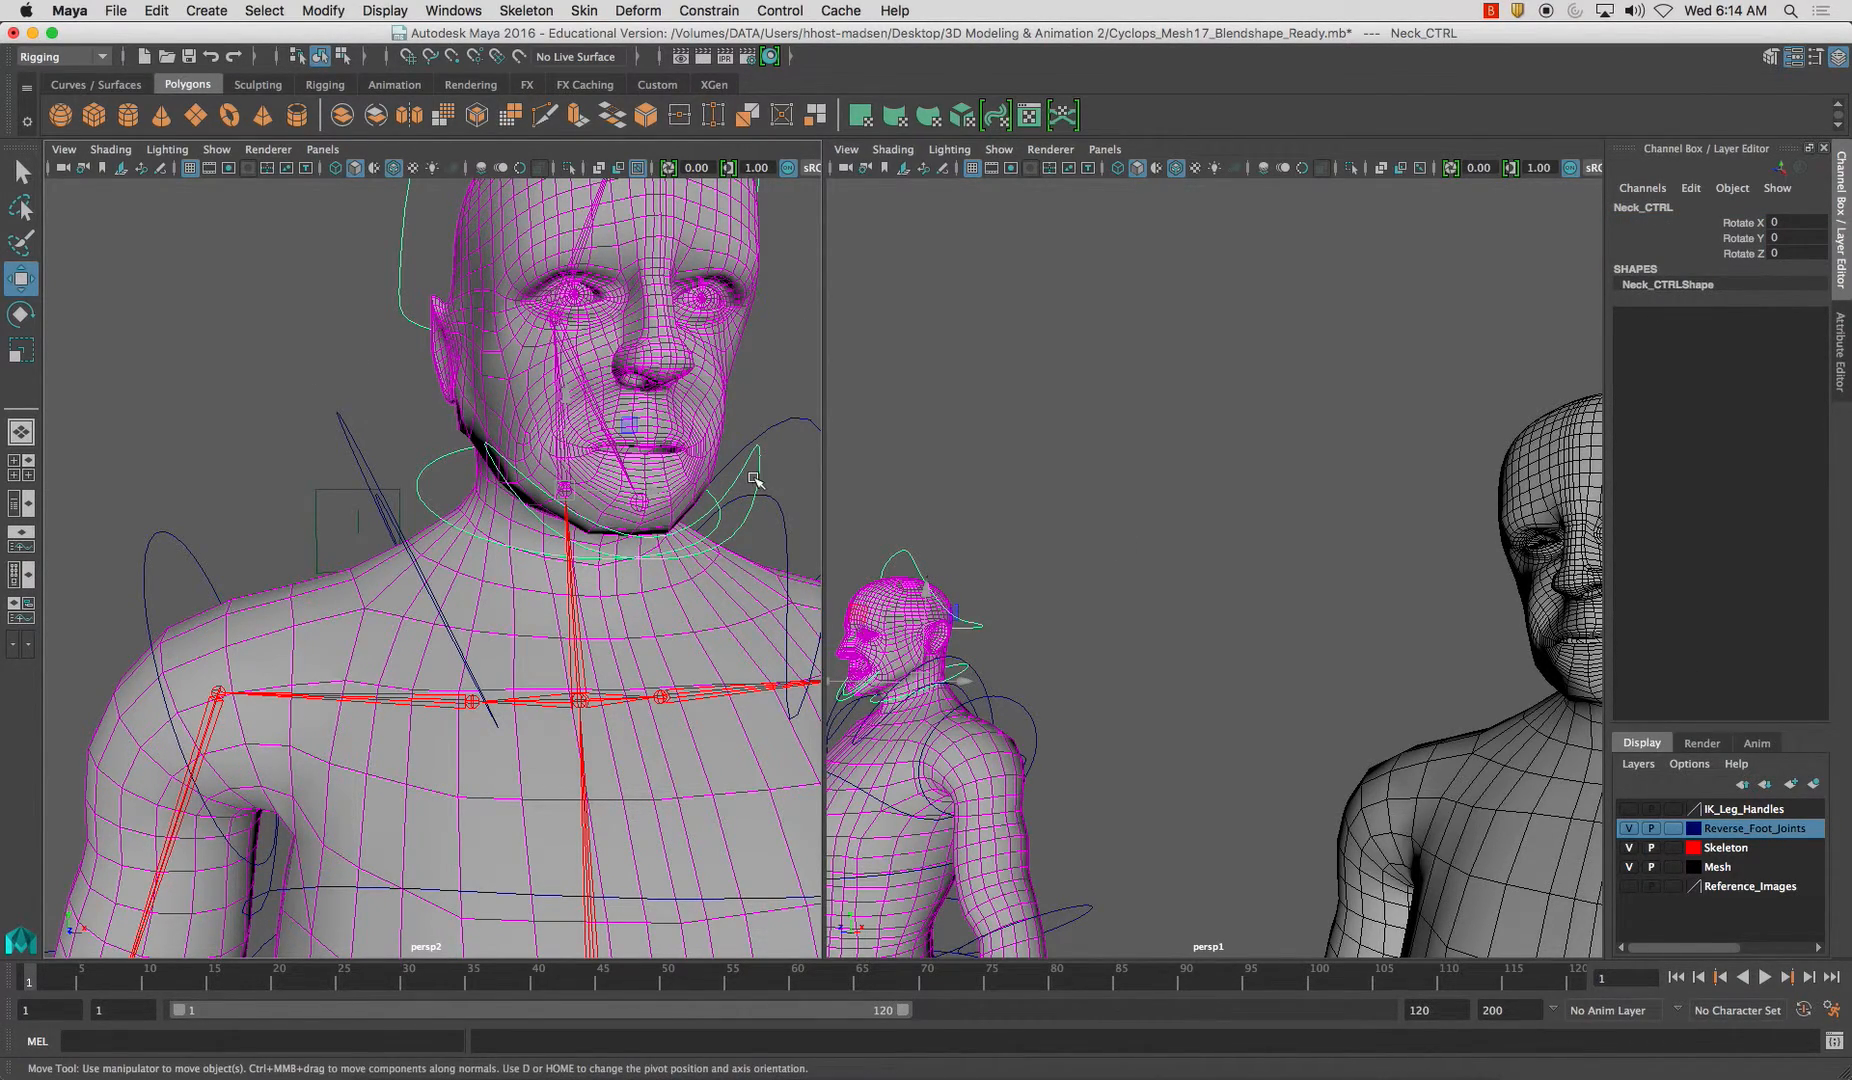
Examine the channels of the jaw control, Jaw_CTRL, and the connections on the jaw joint, Jaw_JNT
{"action": "left_click", "coordinate": [754, 479]}
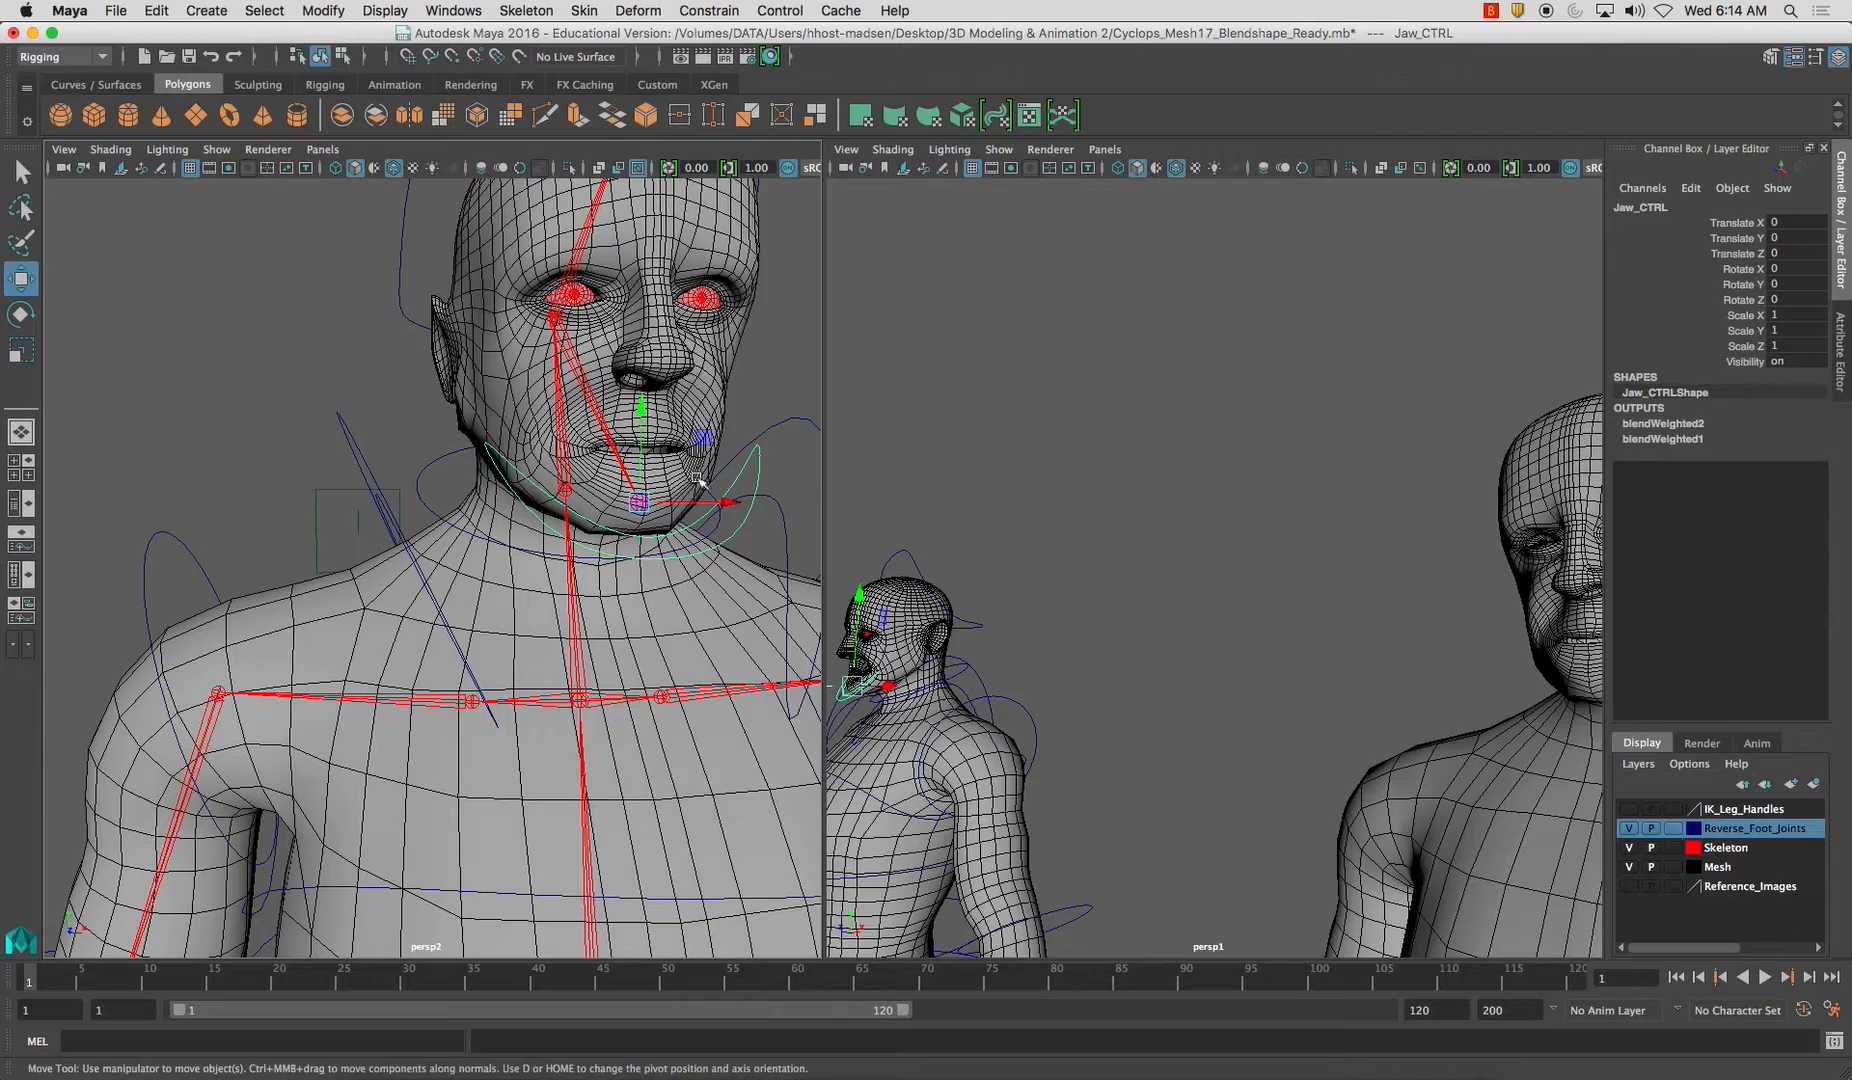
{"action": "right_click_drag", "start_coordinate": [655, 447], "coordinate": [680, 494]}
{"action": "left_click_drag", "start_coordinate": [680, 494], "coordinate": [513, 515], "text": "alt"}
{"action": "key", "text": "e"}
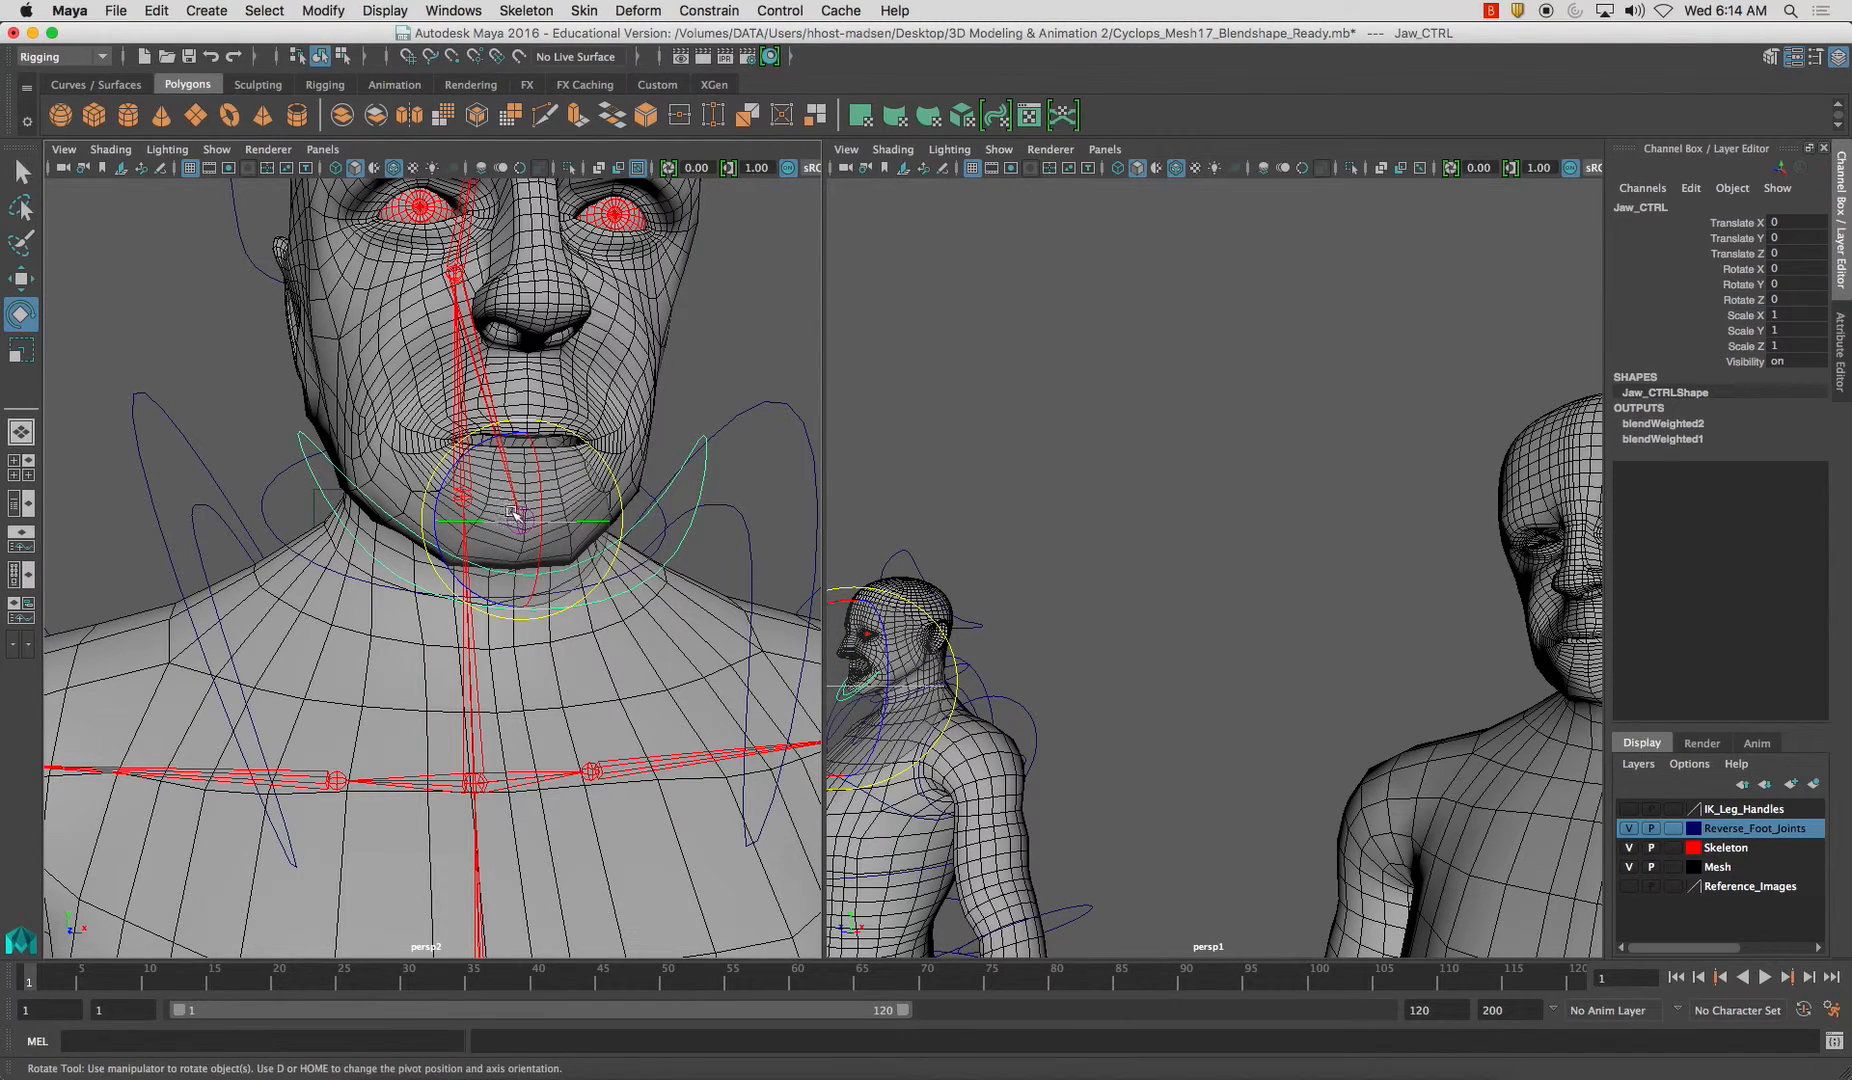
{"action": "left_click", "coordinate": [703, 392]}
{"action": "left_click", "coordinate": [525, 524]}
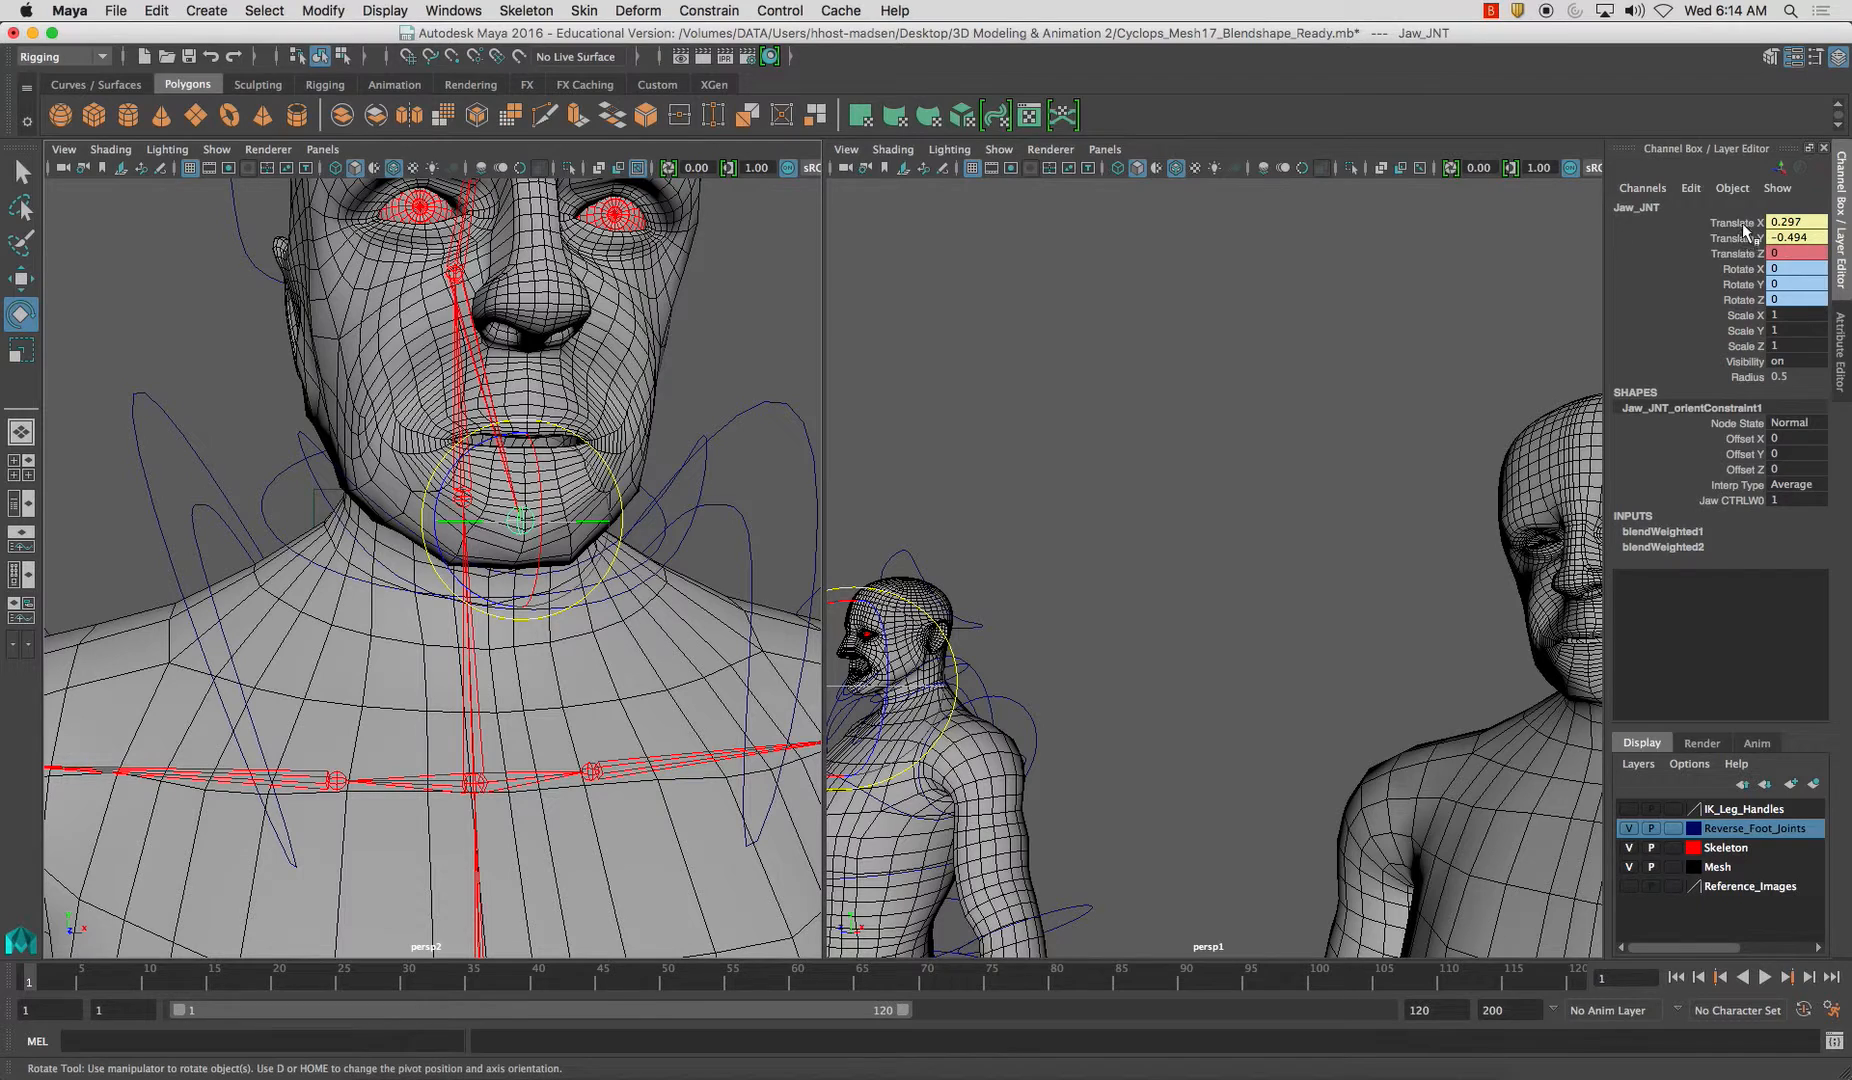
{"action": "left_click", "coordinate": [713, 435]}
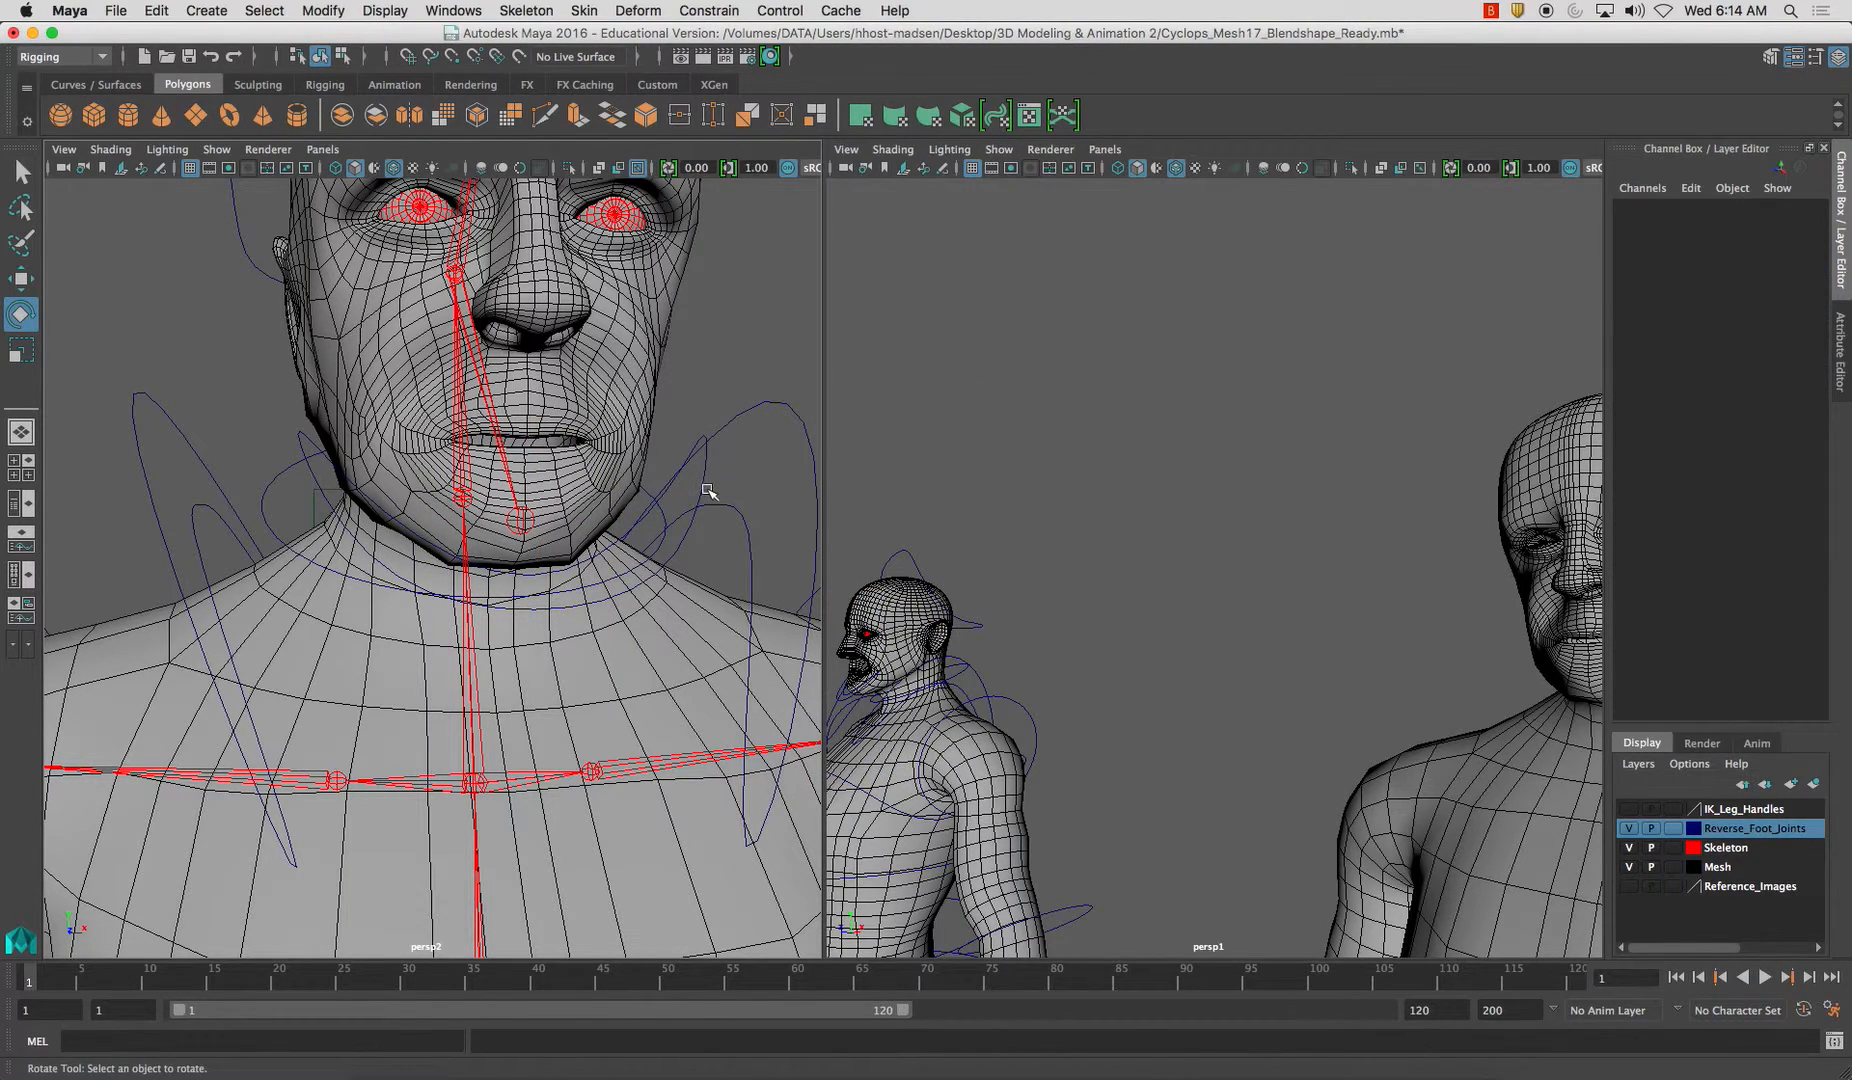
Test moving and rotating the jaw control, Jaw_CTRL, and undo the test transformations
{"action": "left_click", "coordinate": [703, 488]}
{"action": "key", "text": "w"}
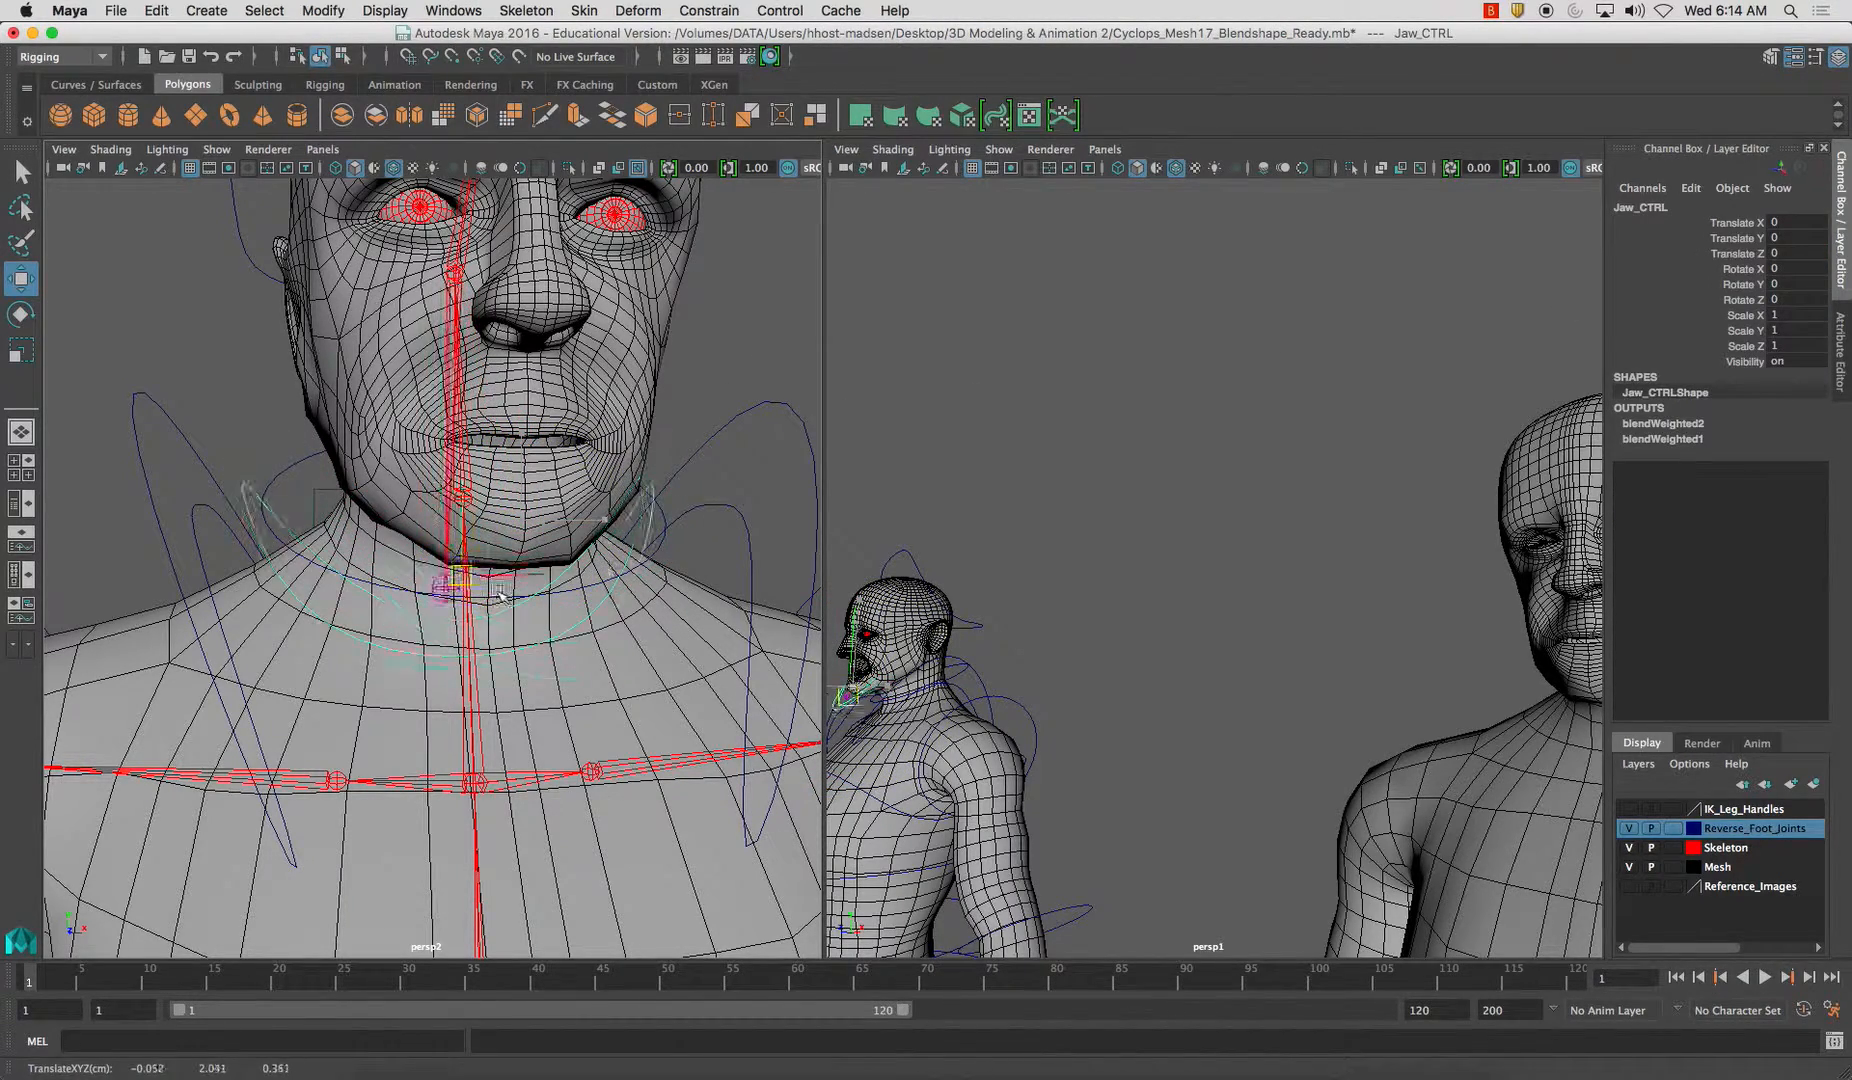
{"action": "left_click_drag", "start_coordinate": [468, 537], "coordinate": [688, 505], "text": "alt"}
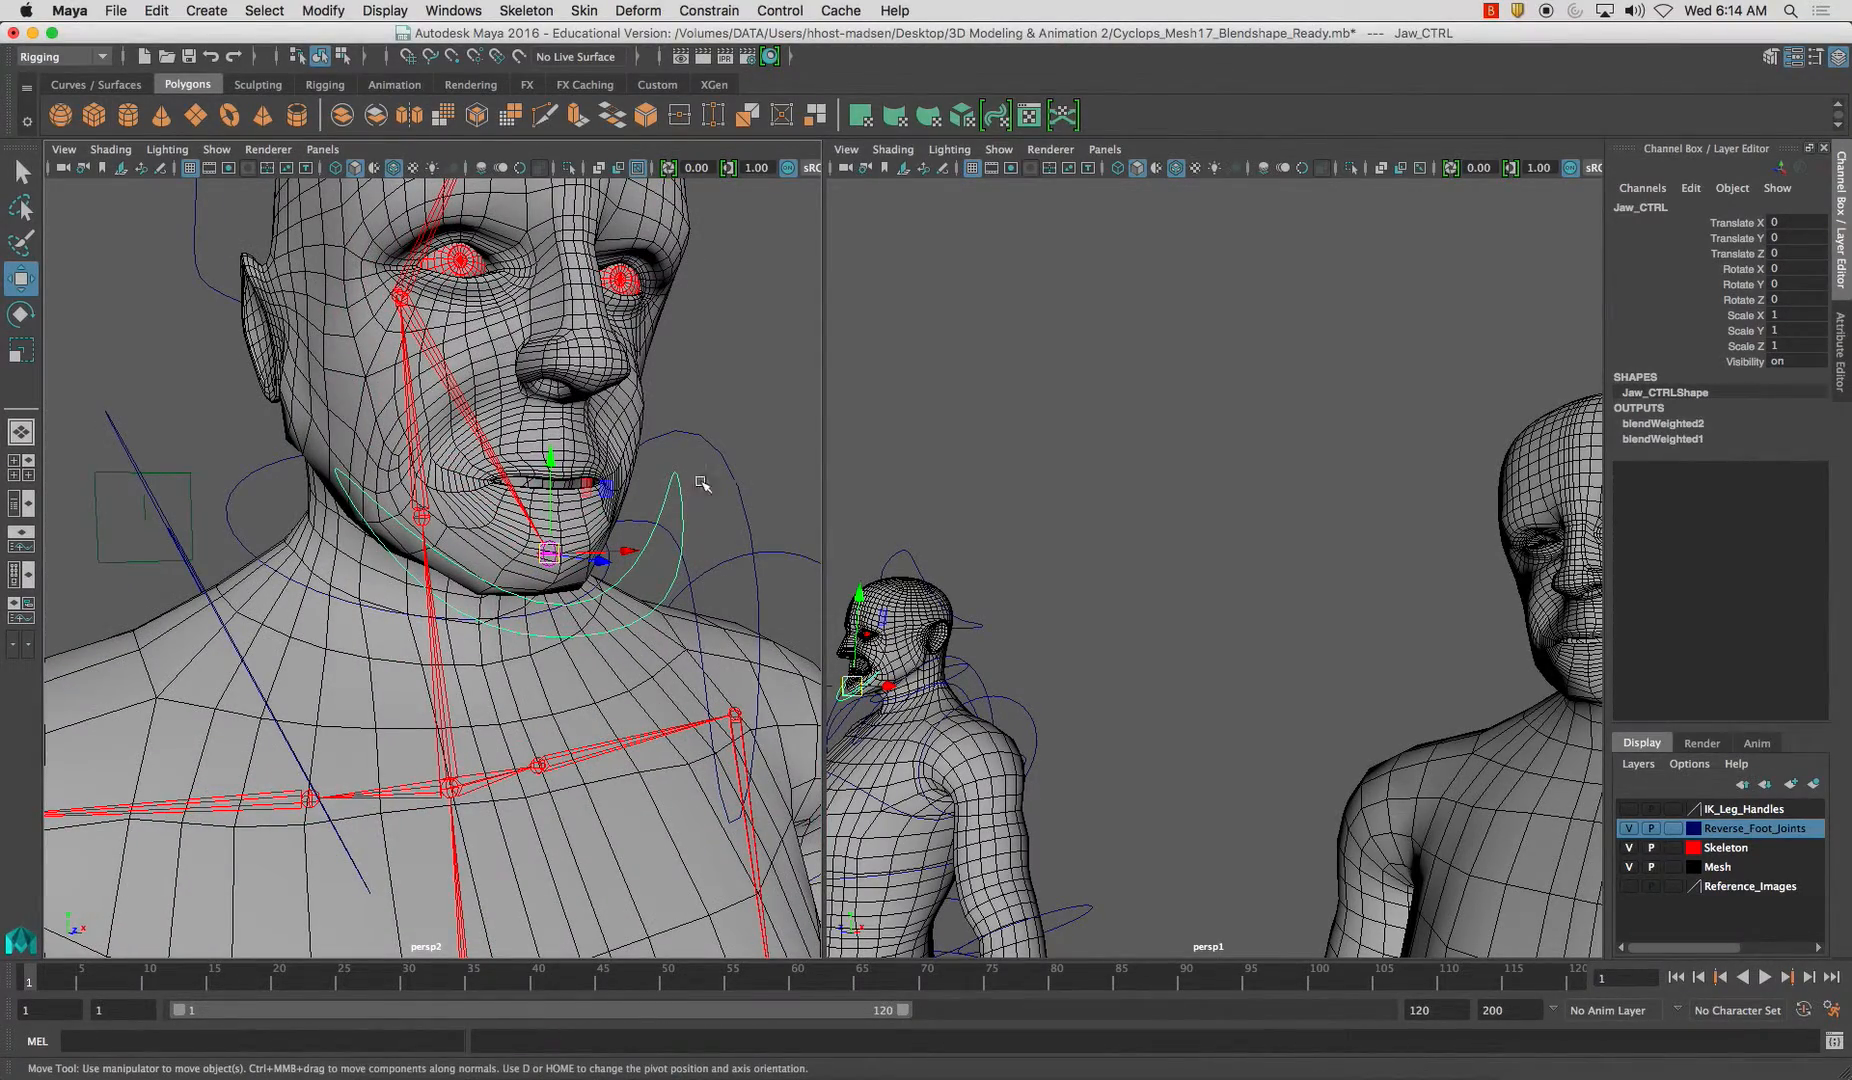
{"action": "key", "text": "e"}
{"action": "mouse_move", "coordinate": [586, 530]}
{"action": "left_mouse_down"}
{"action": "mouse_move", "coordinate": [590, 508]}
{"action": "mouse_move", "coordinate": [590, 546]}
{"action": "left_mouse_up"}
{"action": "key", "text": "z"}
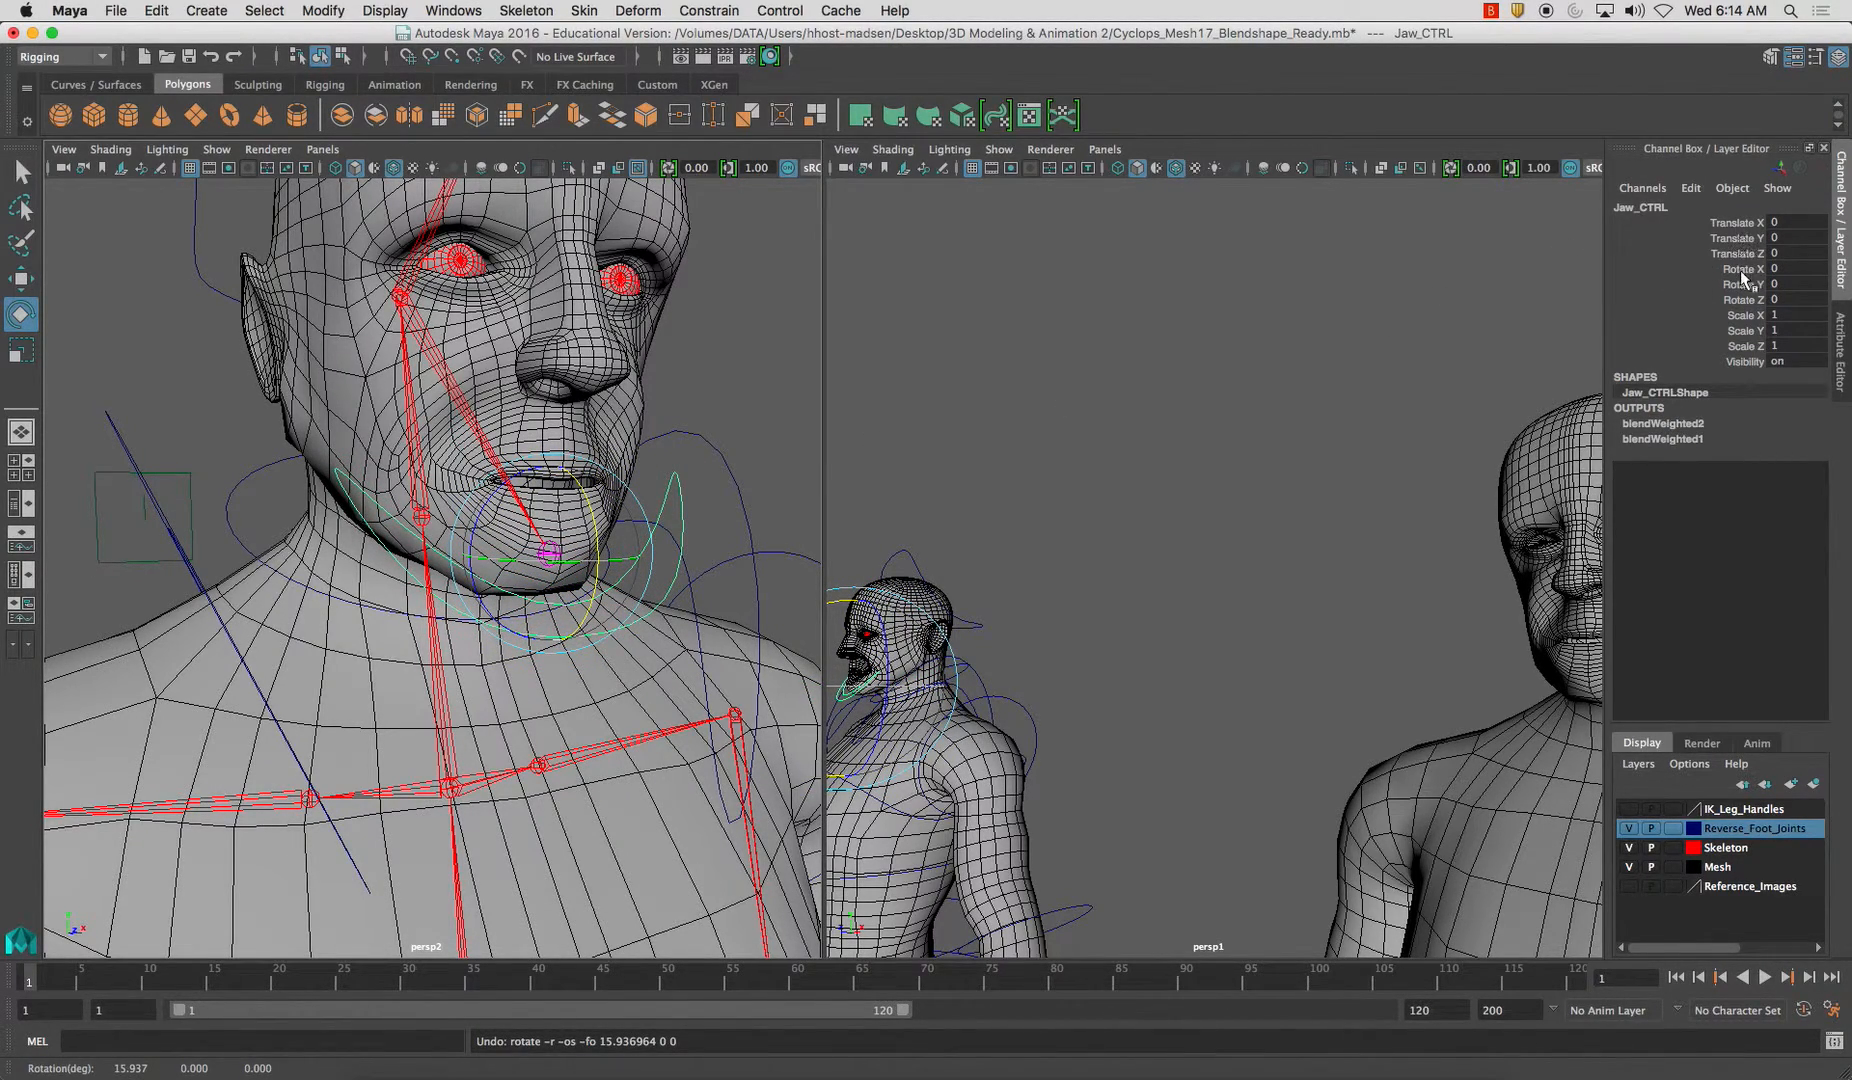
Lock and hide the scale and visibility channels of Jaw_CTRL, keeping its translate and rotate channels
{"action": "left_click_drag", "start_coordinate": [1741, 315], "coordinate": [1746, 352]}
{"action": "right_click", "coordinate": [1746, 352]}
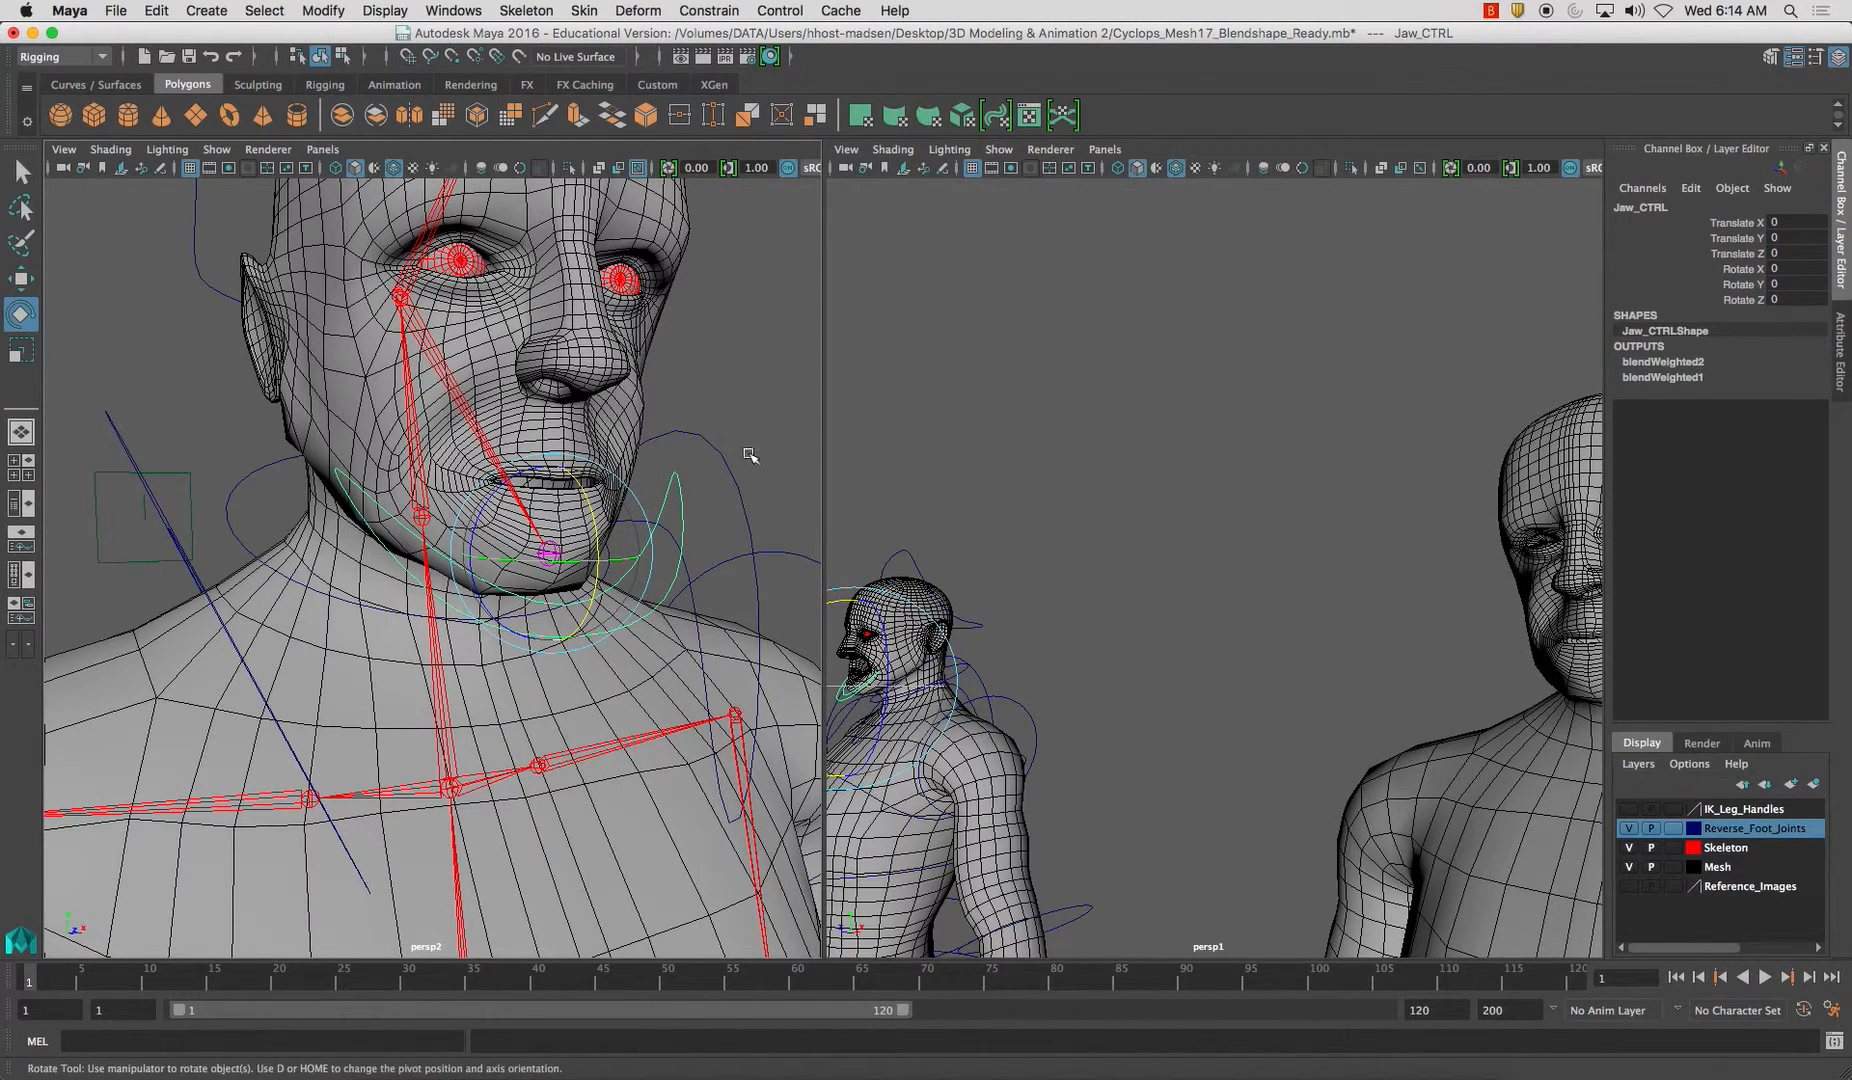
Lock and hide the scale and visibility channels of the head control, Head_CTRL
{"action": "left_click", "coordinate": [662, 434]}
{"action": "left_click", "coordinate": [123, 431]}
{"action": "left_click_drag", "start_coordinate": [262, 457], "coordinate": [320, 470], "text": "alt"}
{"action": "left_click", "coordinate": [300, 456]}
{"action": "left_click", "coordinate": [322, 405]}
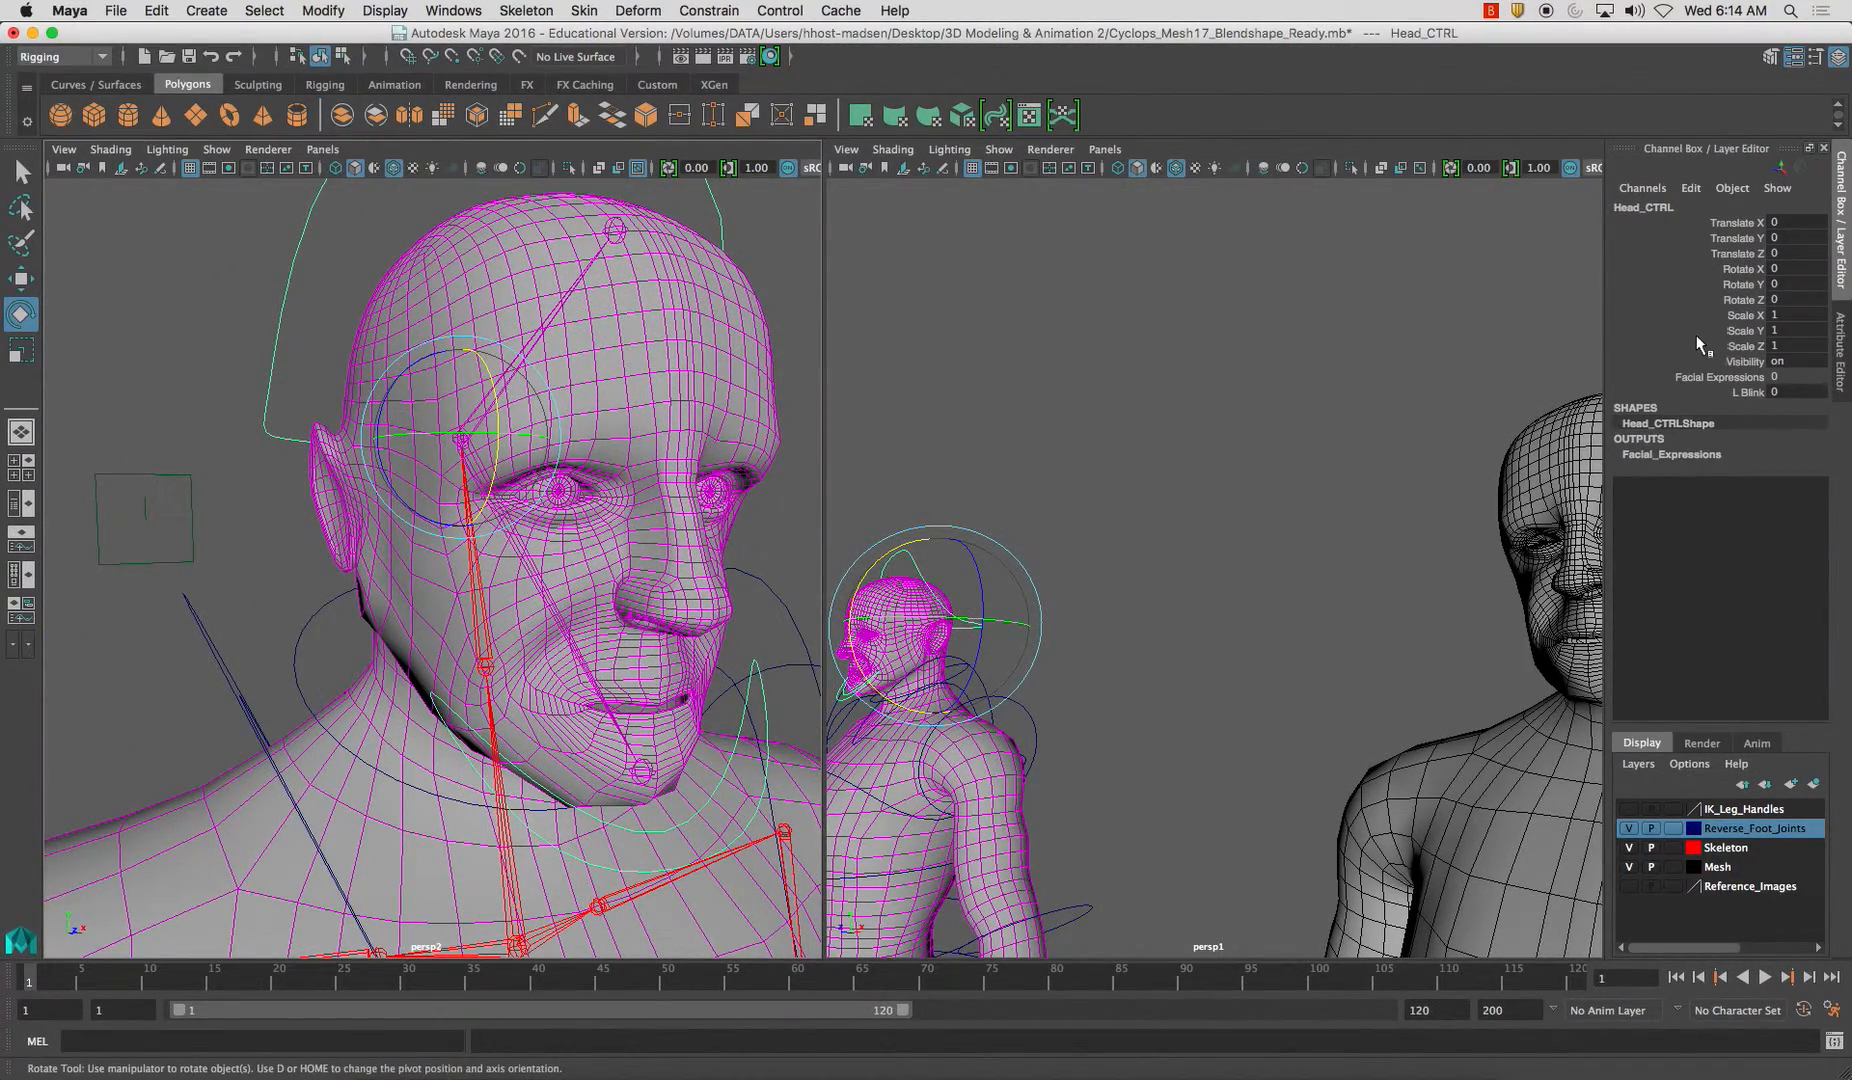
{"action": "left_click_drag", "start_coordinate": [1715, 362], "coordinate": [1740, 315]}
{"action": "right_click", "coordinate": [1740, 315]}
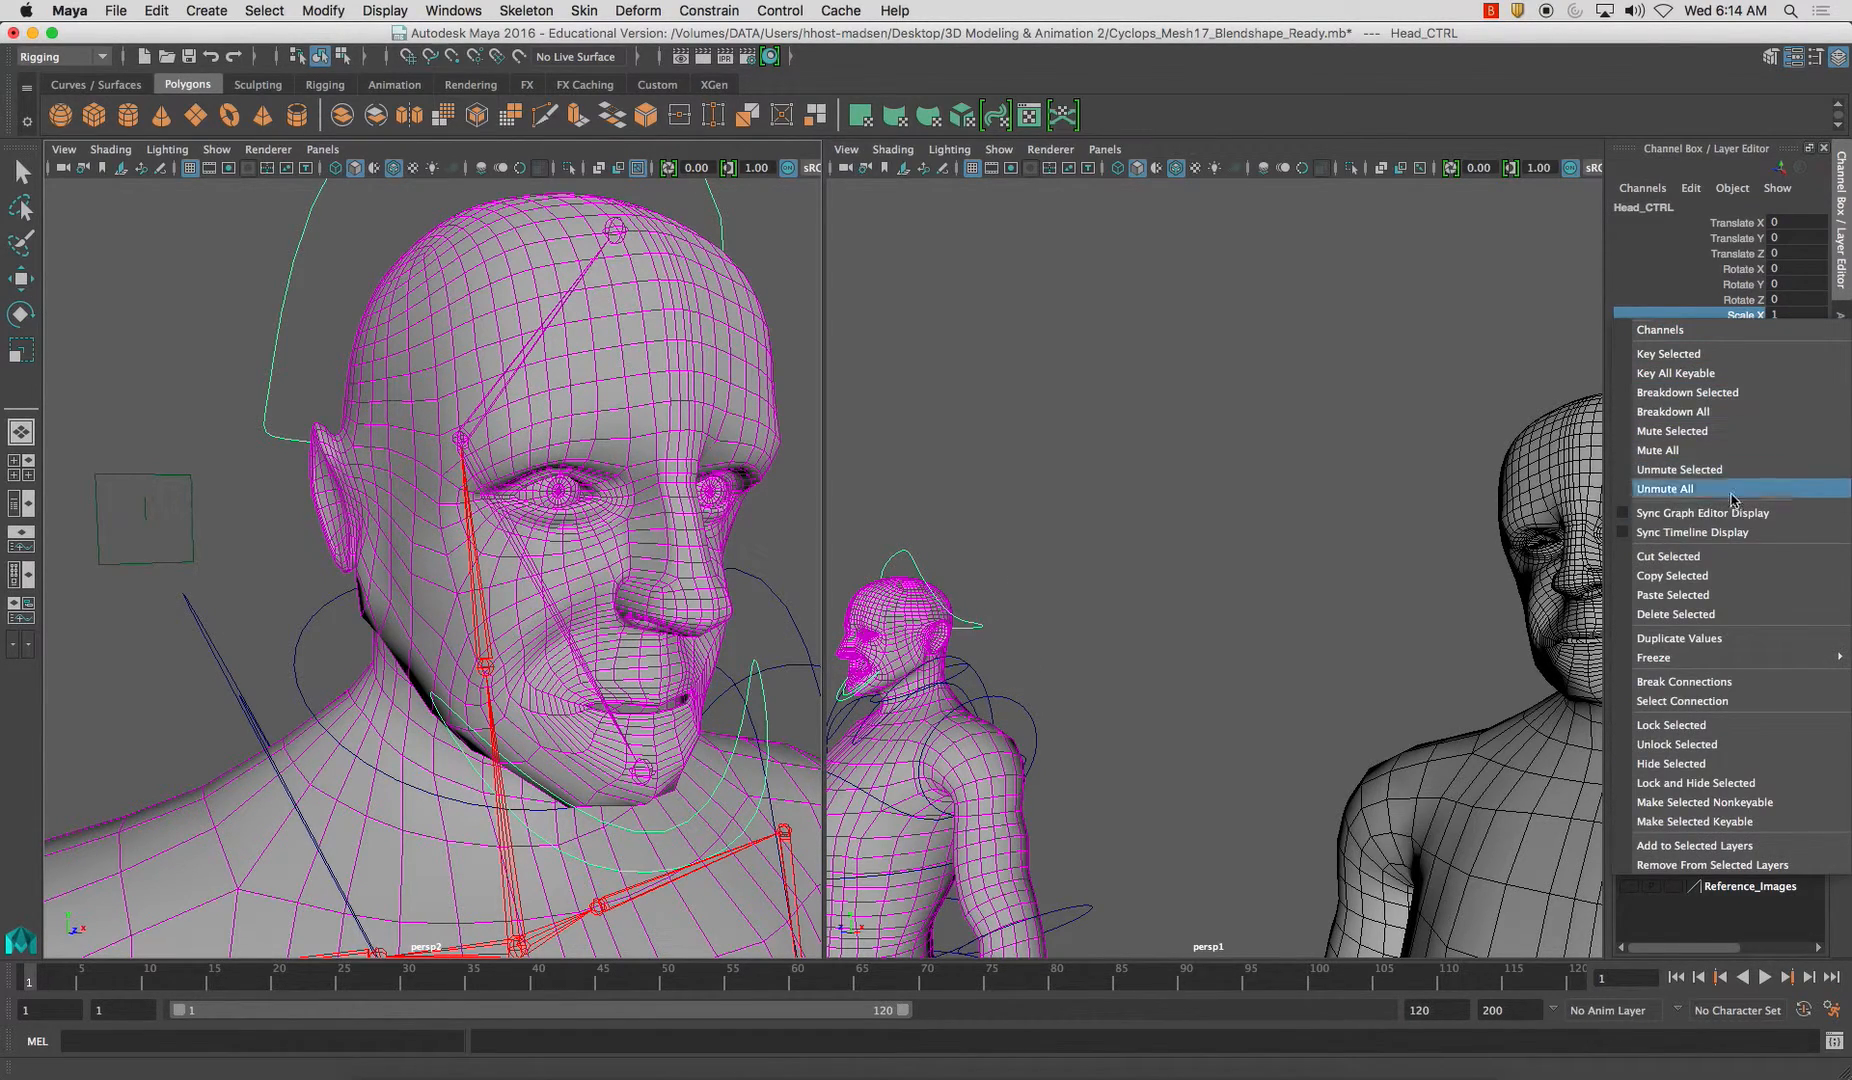
{"action": "left_click", "coordinate": [1735, 783]}
Lock and hide the translate channels of Head_CTRL, keeping its rotate, Facial Expressions and L Blink channels
{"action": "left_click_drag", "start_coordinate": [1741, 250], "coordinate": [1745, 222]}
{"action": "right_click", "coordinate": [1745, 222]}
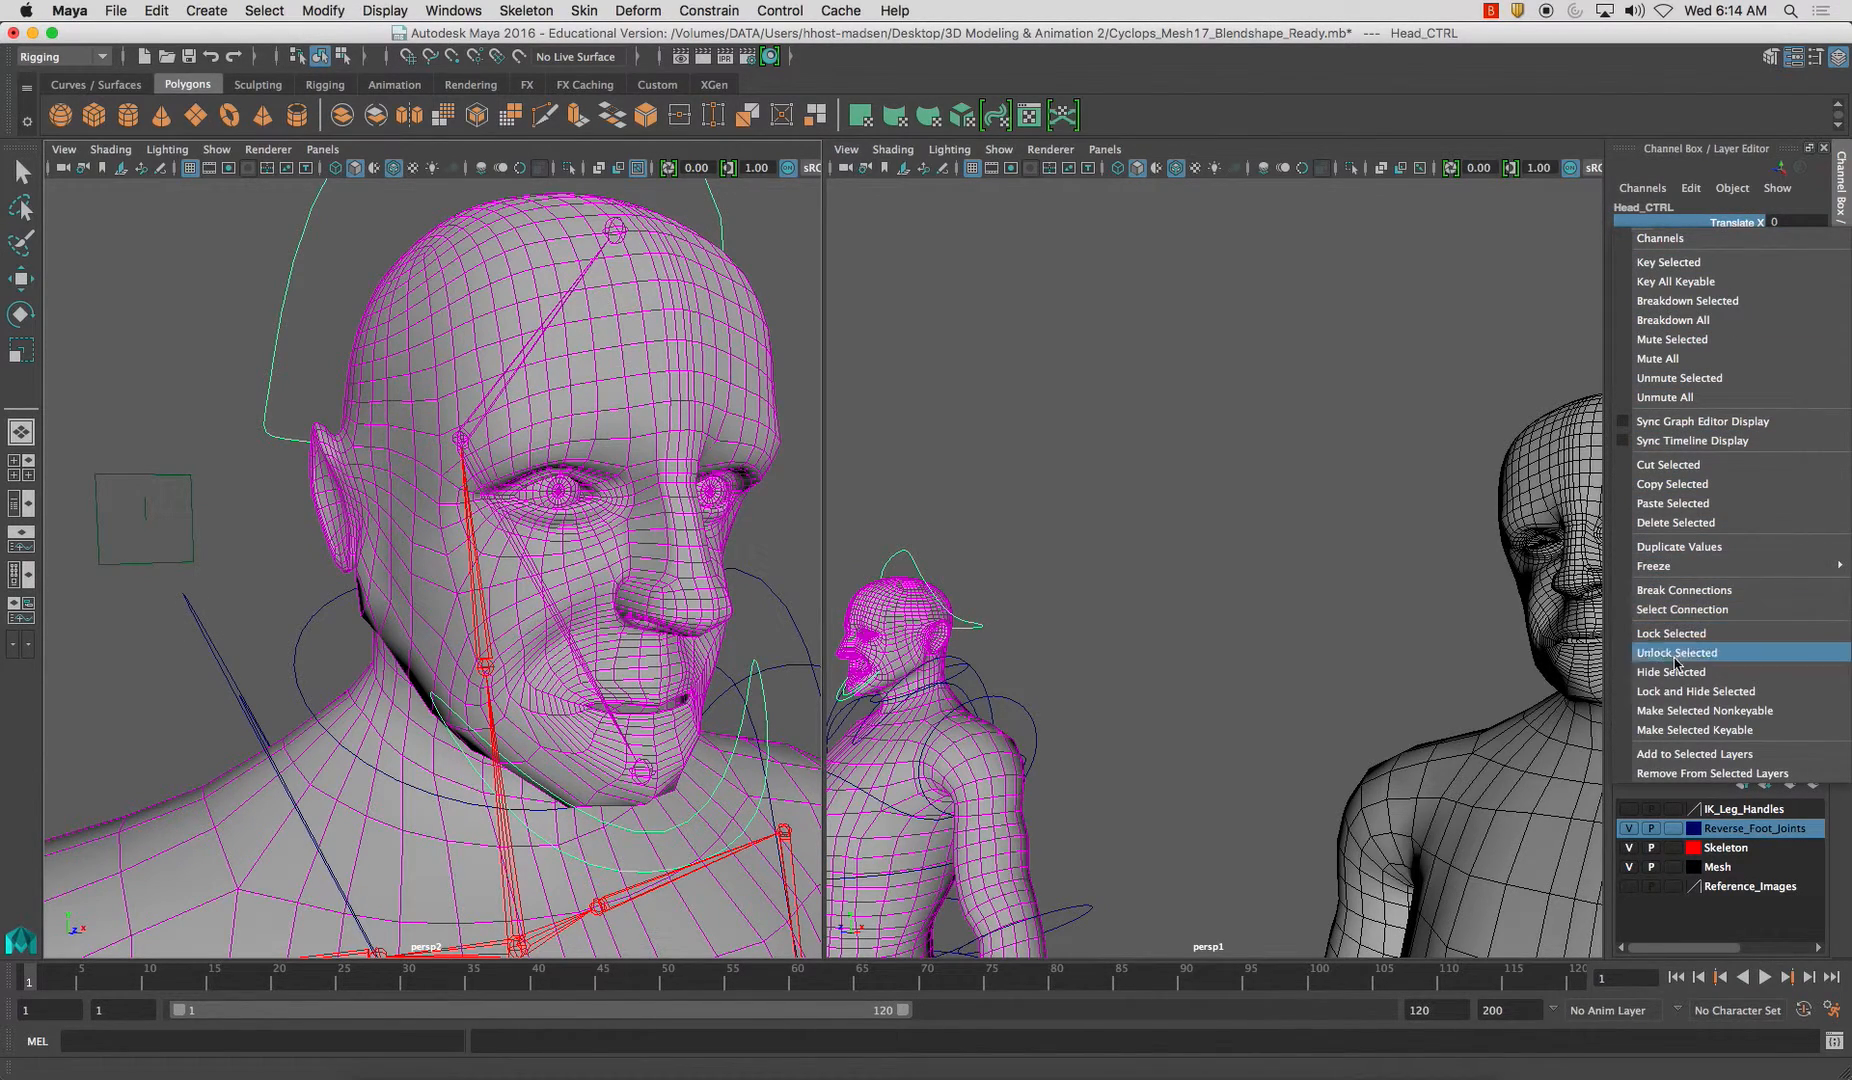
{"action": "left_click", "coordinate": [1680, 691]}
{"action": "key", "text": "e"}
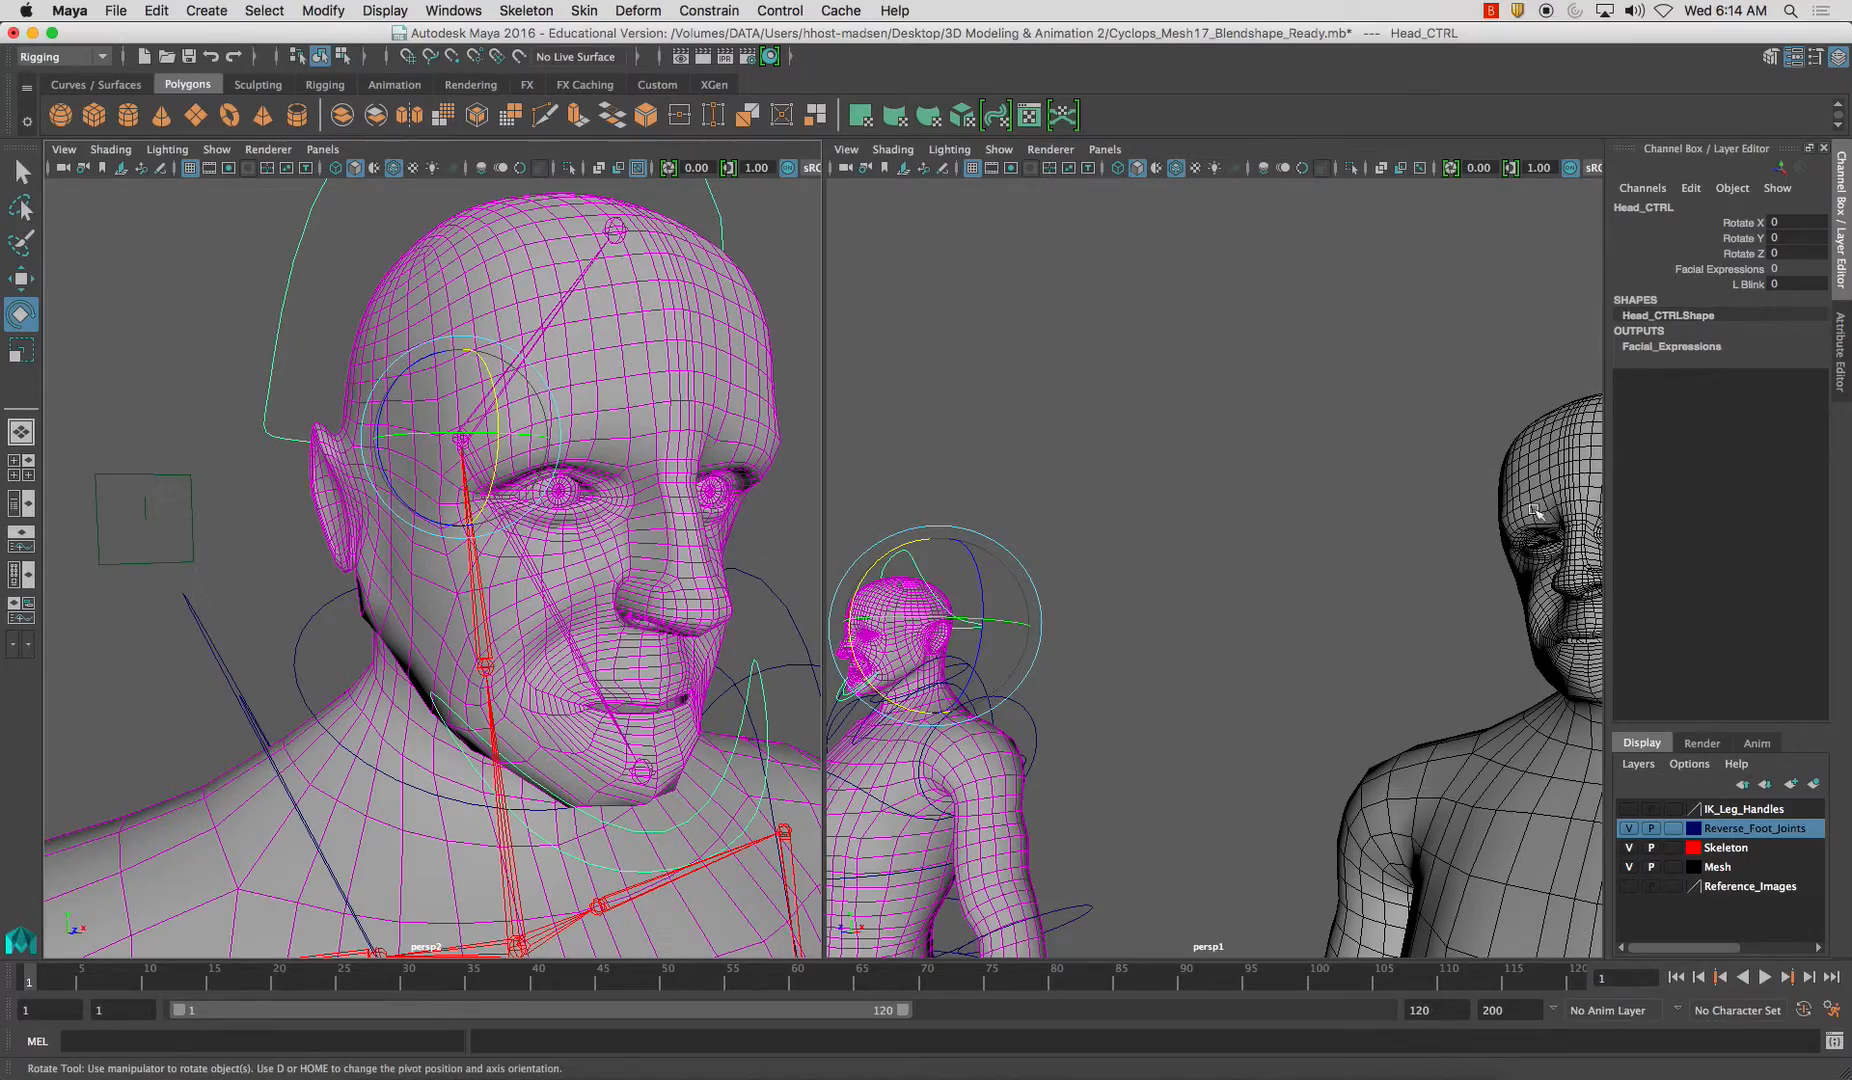
Look over the rig's body controls and examine the channels of the neck control, Neck_CTRL
{"action": "scroll", "coordinate": [612, 386], "scroll_direction": "down", "scroll_amount": 8}
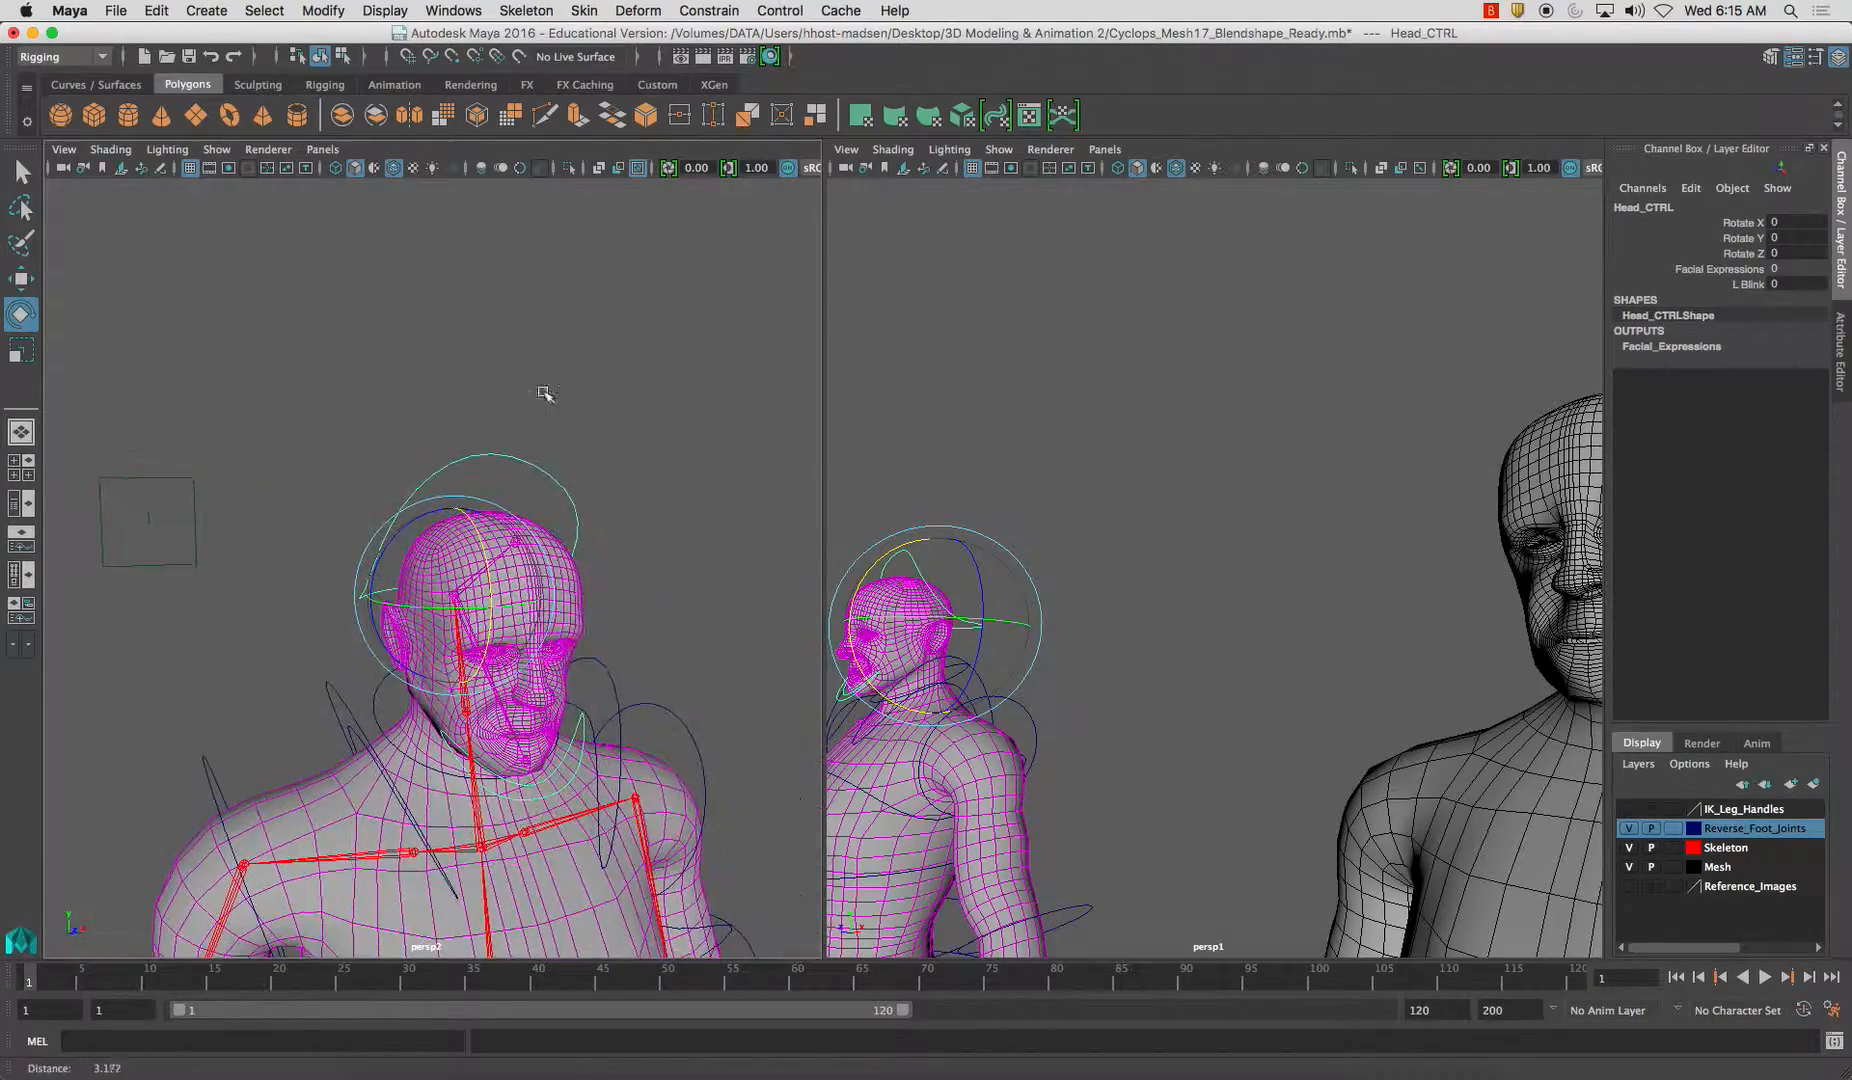
{"action": "scroll", "coordinate": [605, 525], "scroll_direction": "down", "scroll_amount": 6}
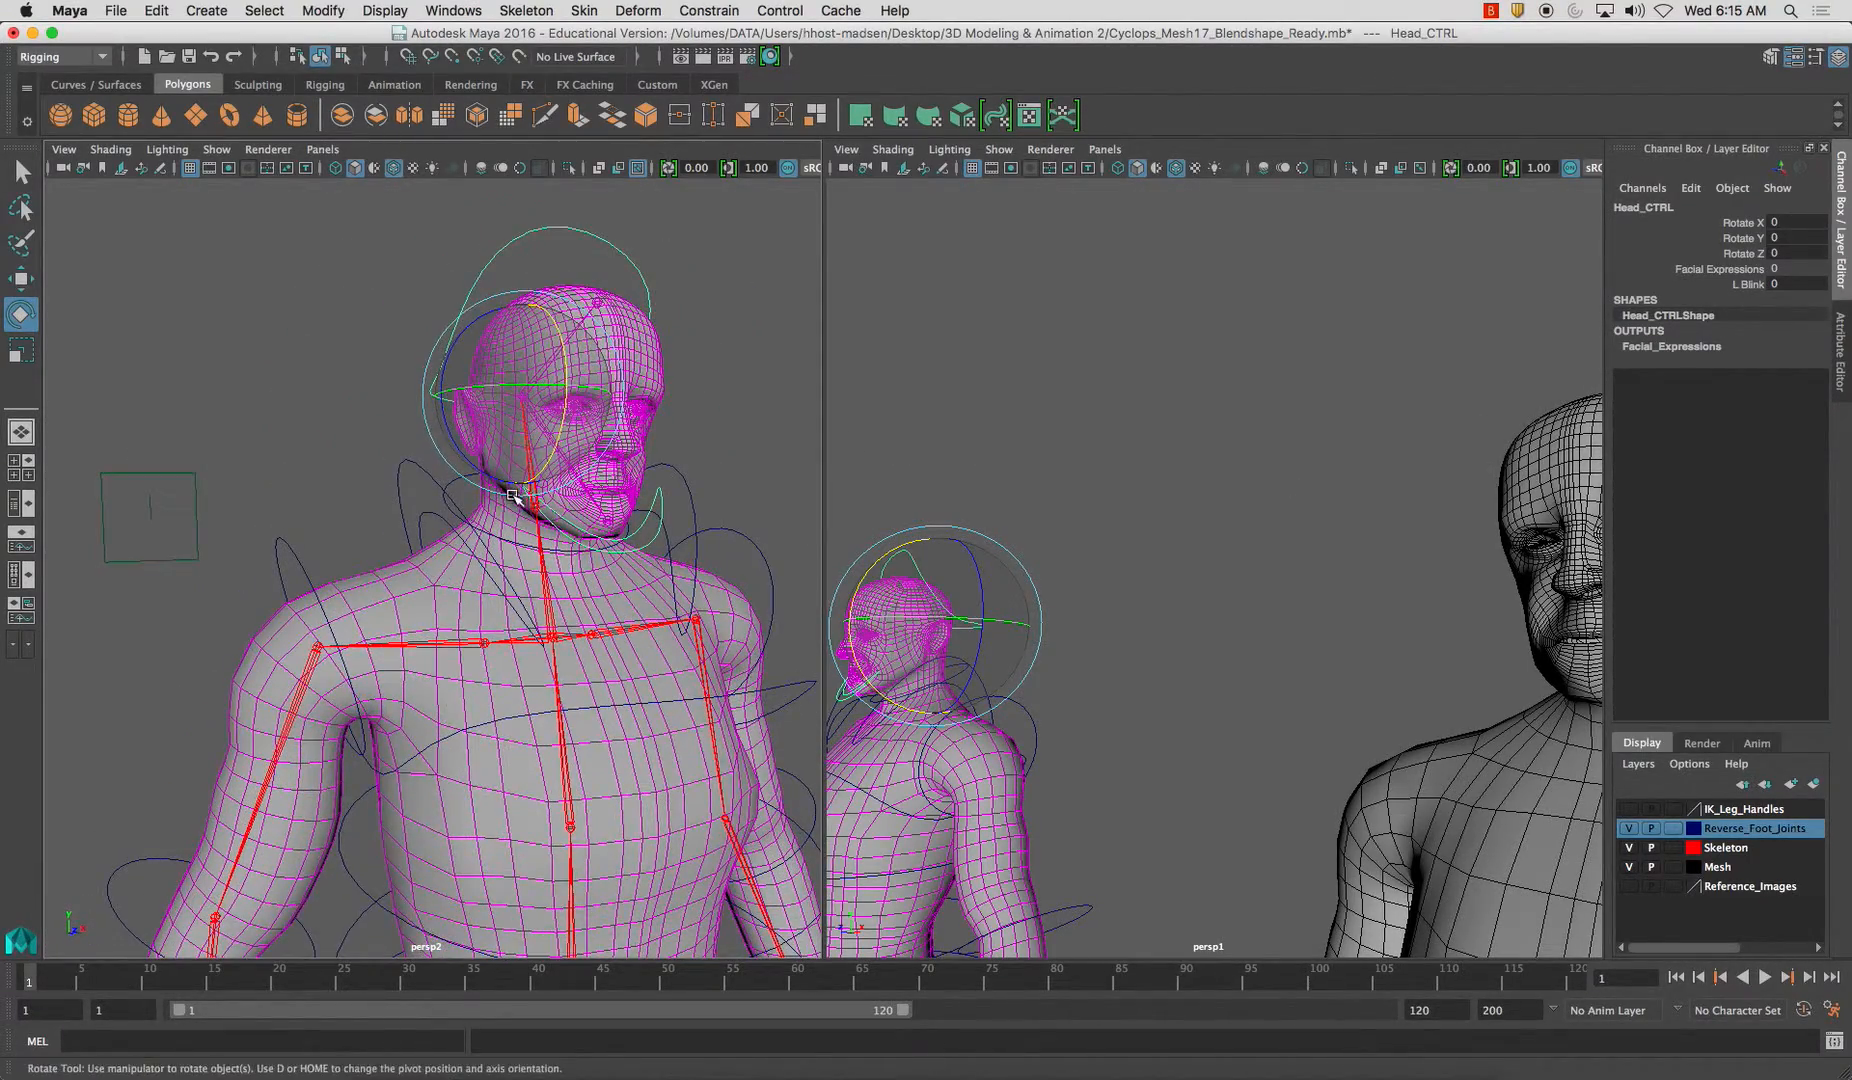
{"action": "scroll", "coordinate": [605, 525], "scroll_direction": "down", "scroll_amount": 3}
{"action": "scroll", "coordinate": [613, 548], "scroll_direction": "up", "scroll_amount": 4}
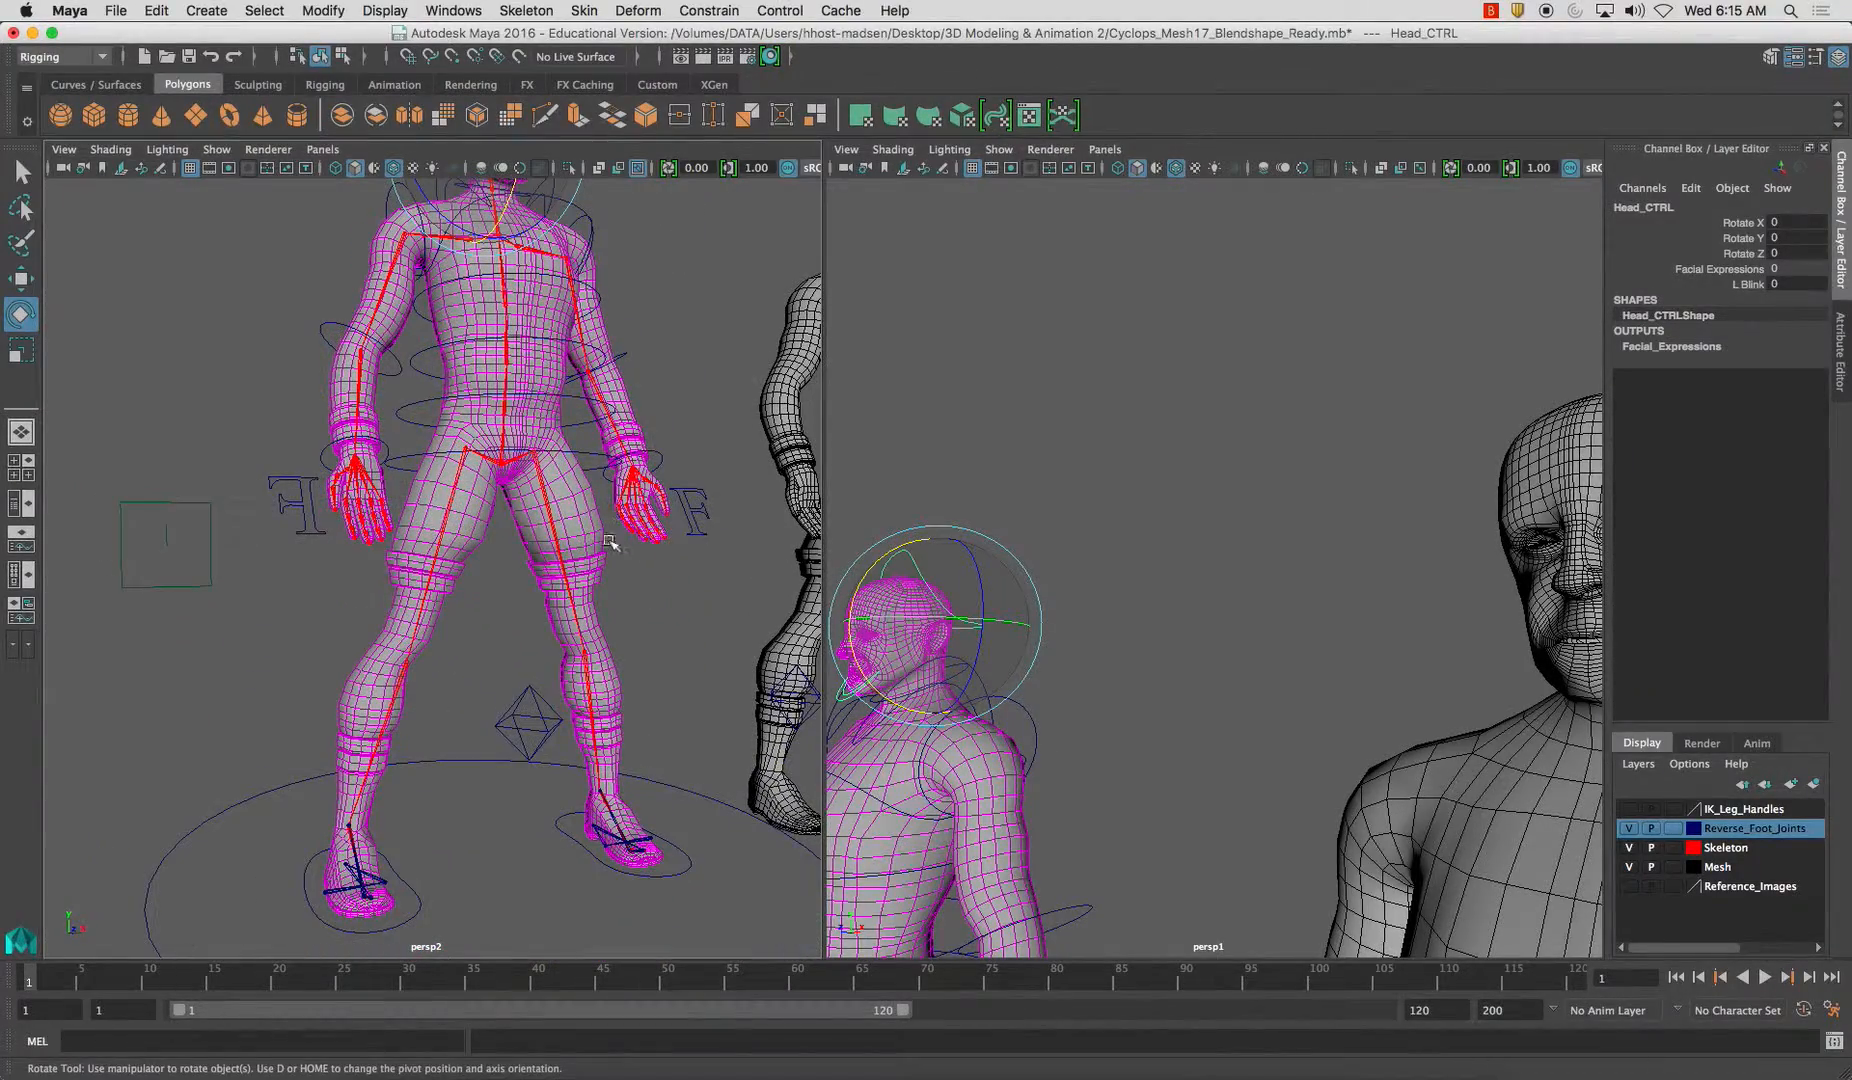
{"action": "scroll", "coordinate": [630, 696], "scroll_direction": "down", "scroll_amount": 4}
{"action": "left_click_drag", "start_coordinate": [630, 696], "coordinate": [435, 570], "text": "alt"}
{"action": "scroll", "coordinate": [435, 570], "scroll_direction": "up", "scroll_amount": 8}
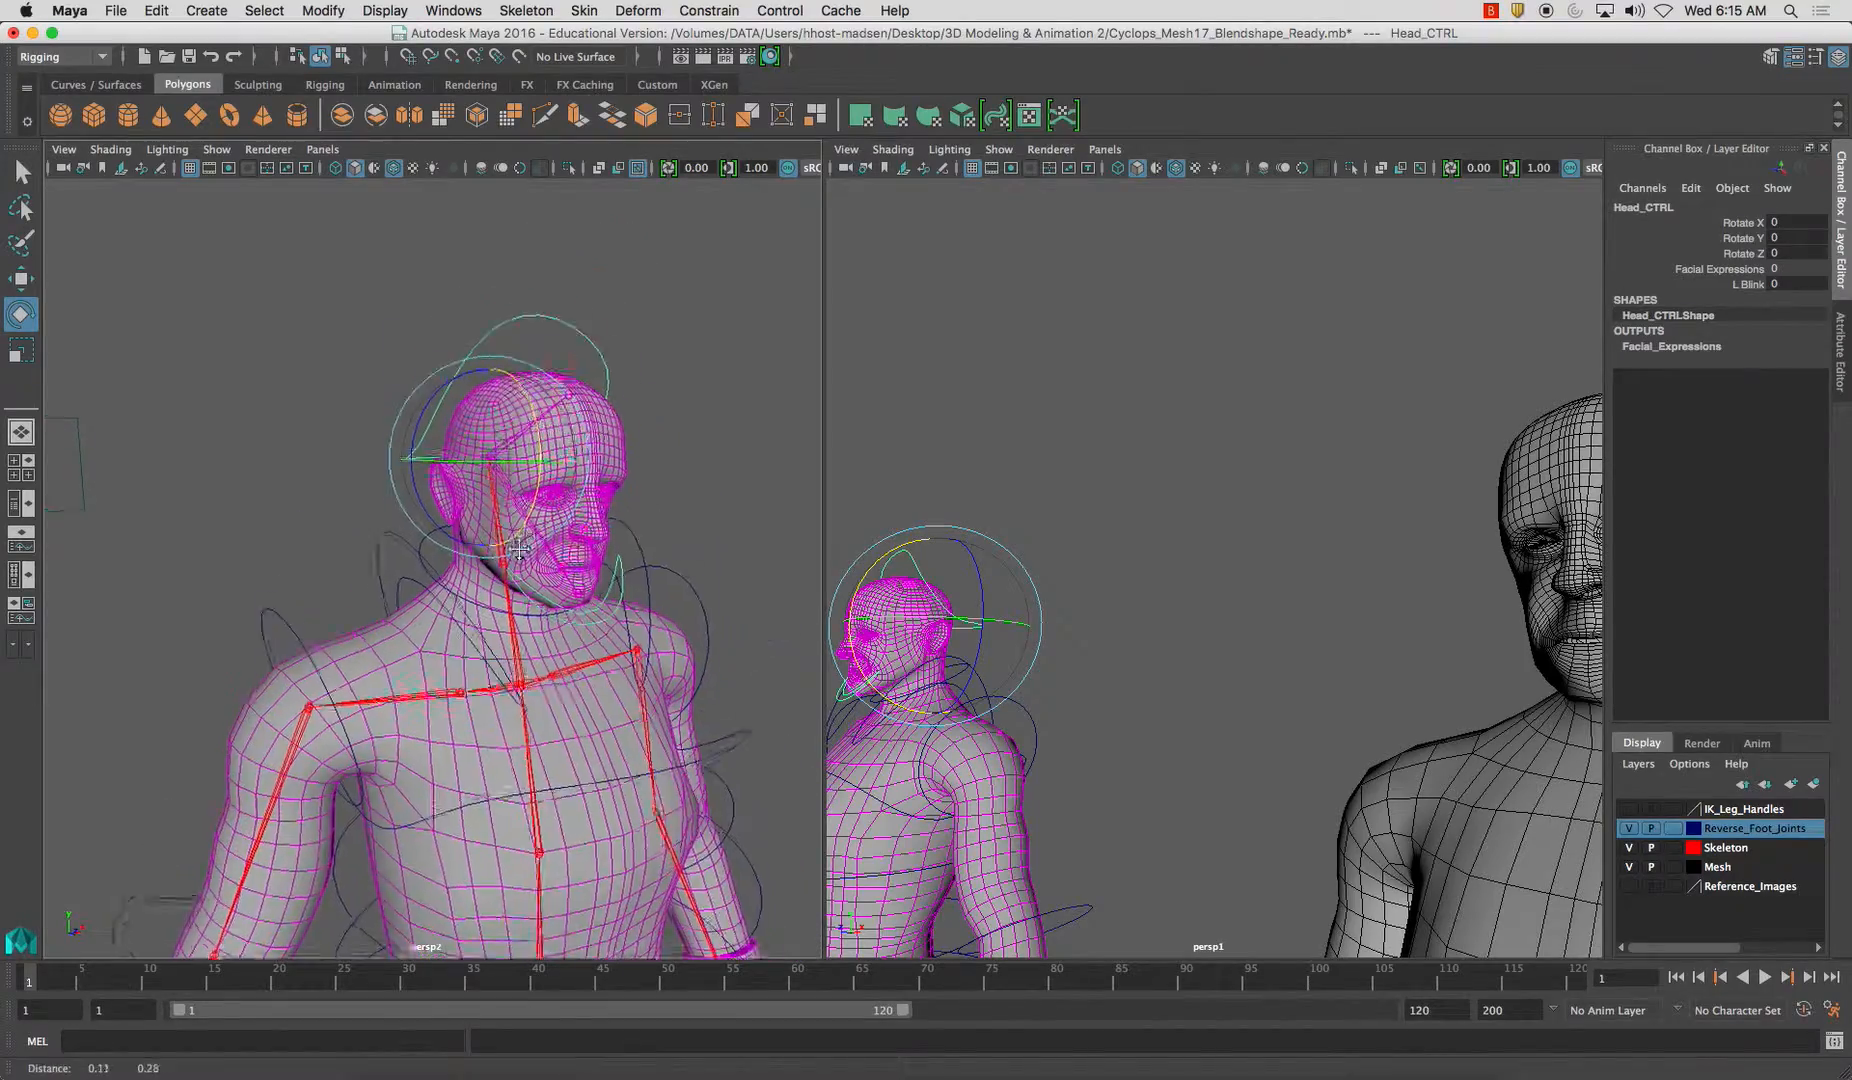
{"action": "left_click", "coordinate": [770, 344]}
{"action": "left_click", "coordinate": [410, 547]}
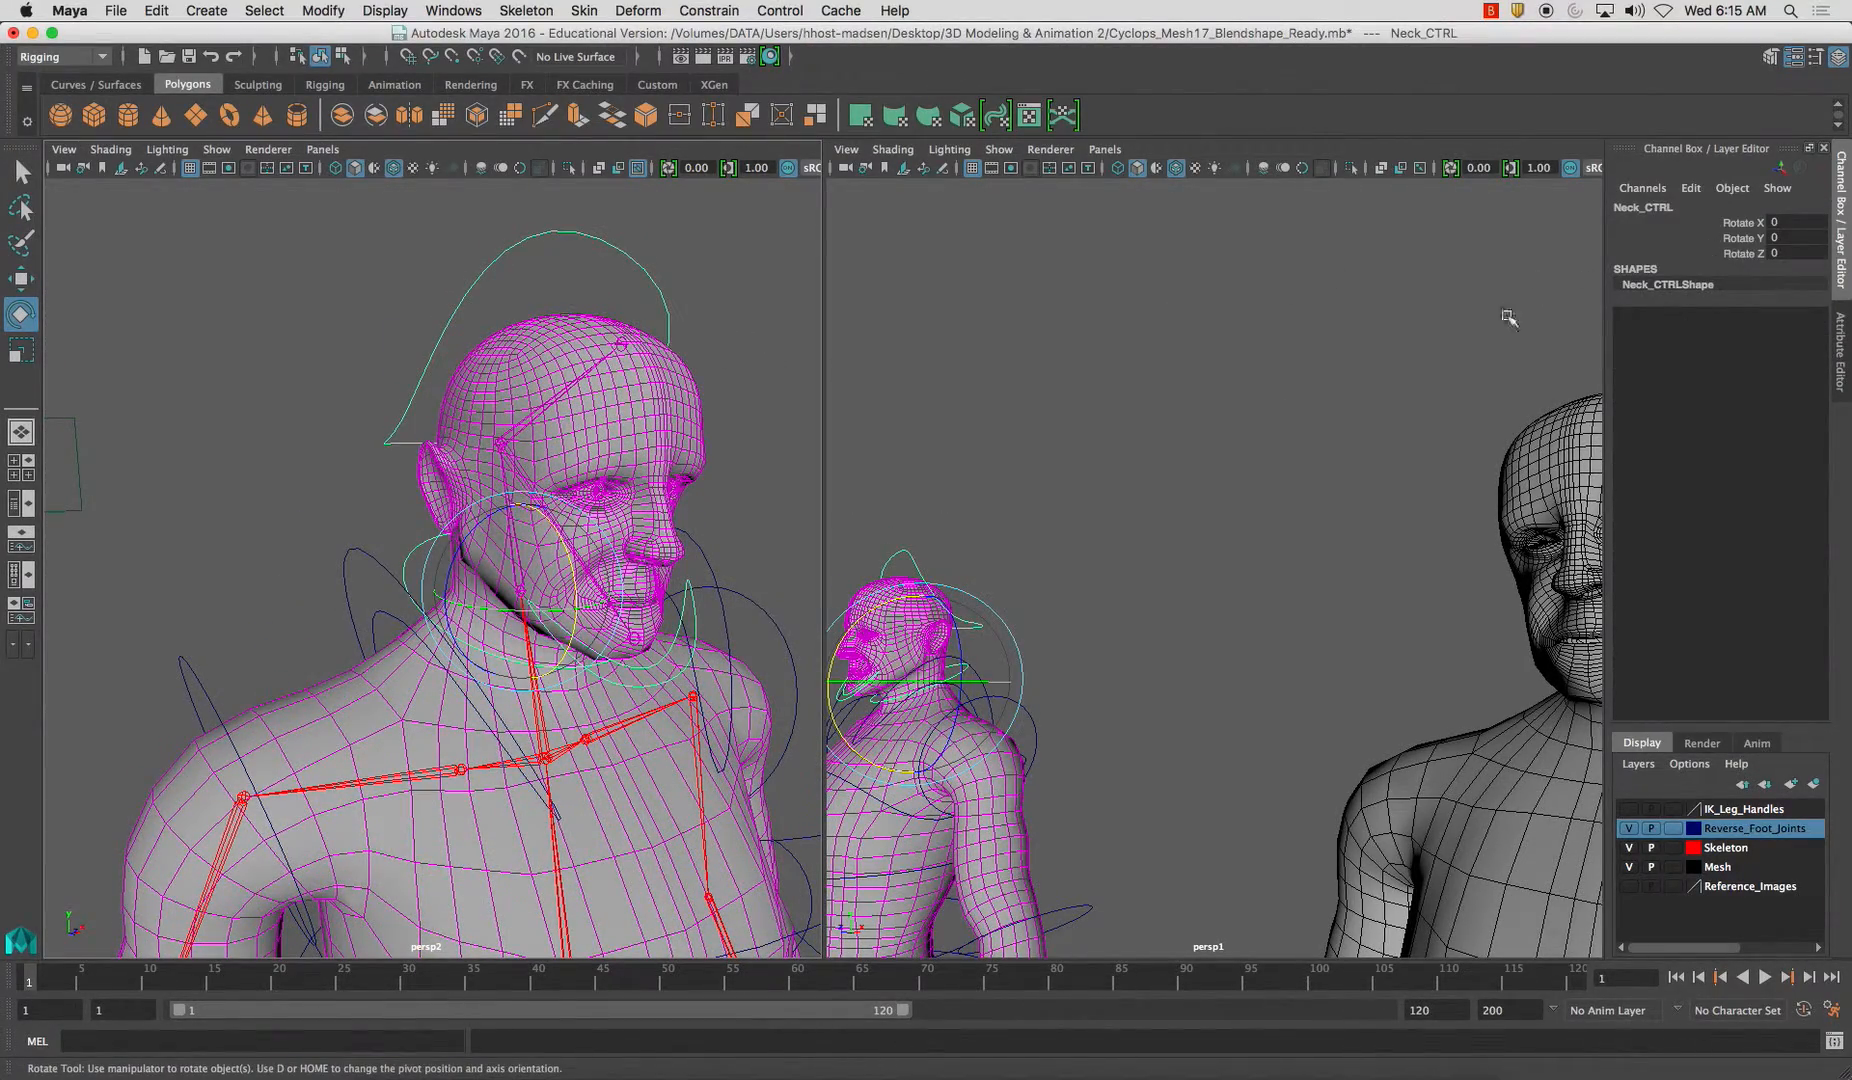
Examine the channels of the right clavicle control, R_Clav_CTRL, and check it with the Move tool
{"action": "left_click", "coordinate": [364, 587]}
{"action": "left_click_drag", "start_coordinate": [673, 497], "coordinate": [529, 478], "text": "alt"}
{"action": "left_click", "coordinate": [545, 492]}
{"action": "mouse_move", "coordinate": [678, 452]}
{"action": "left_mouse_down", "text": "alt"}
{"action": "mouse_move", "coordinate": [711, 409]}
{"action": "mouse_move", "coordinate": [657, 467]}
{"action": "left_mouse_up", "text": "alt"}
{"action": "left_click", "coordinate": [243, 416]}
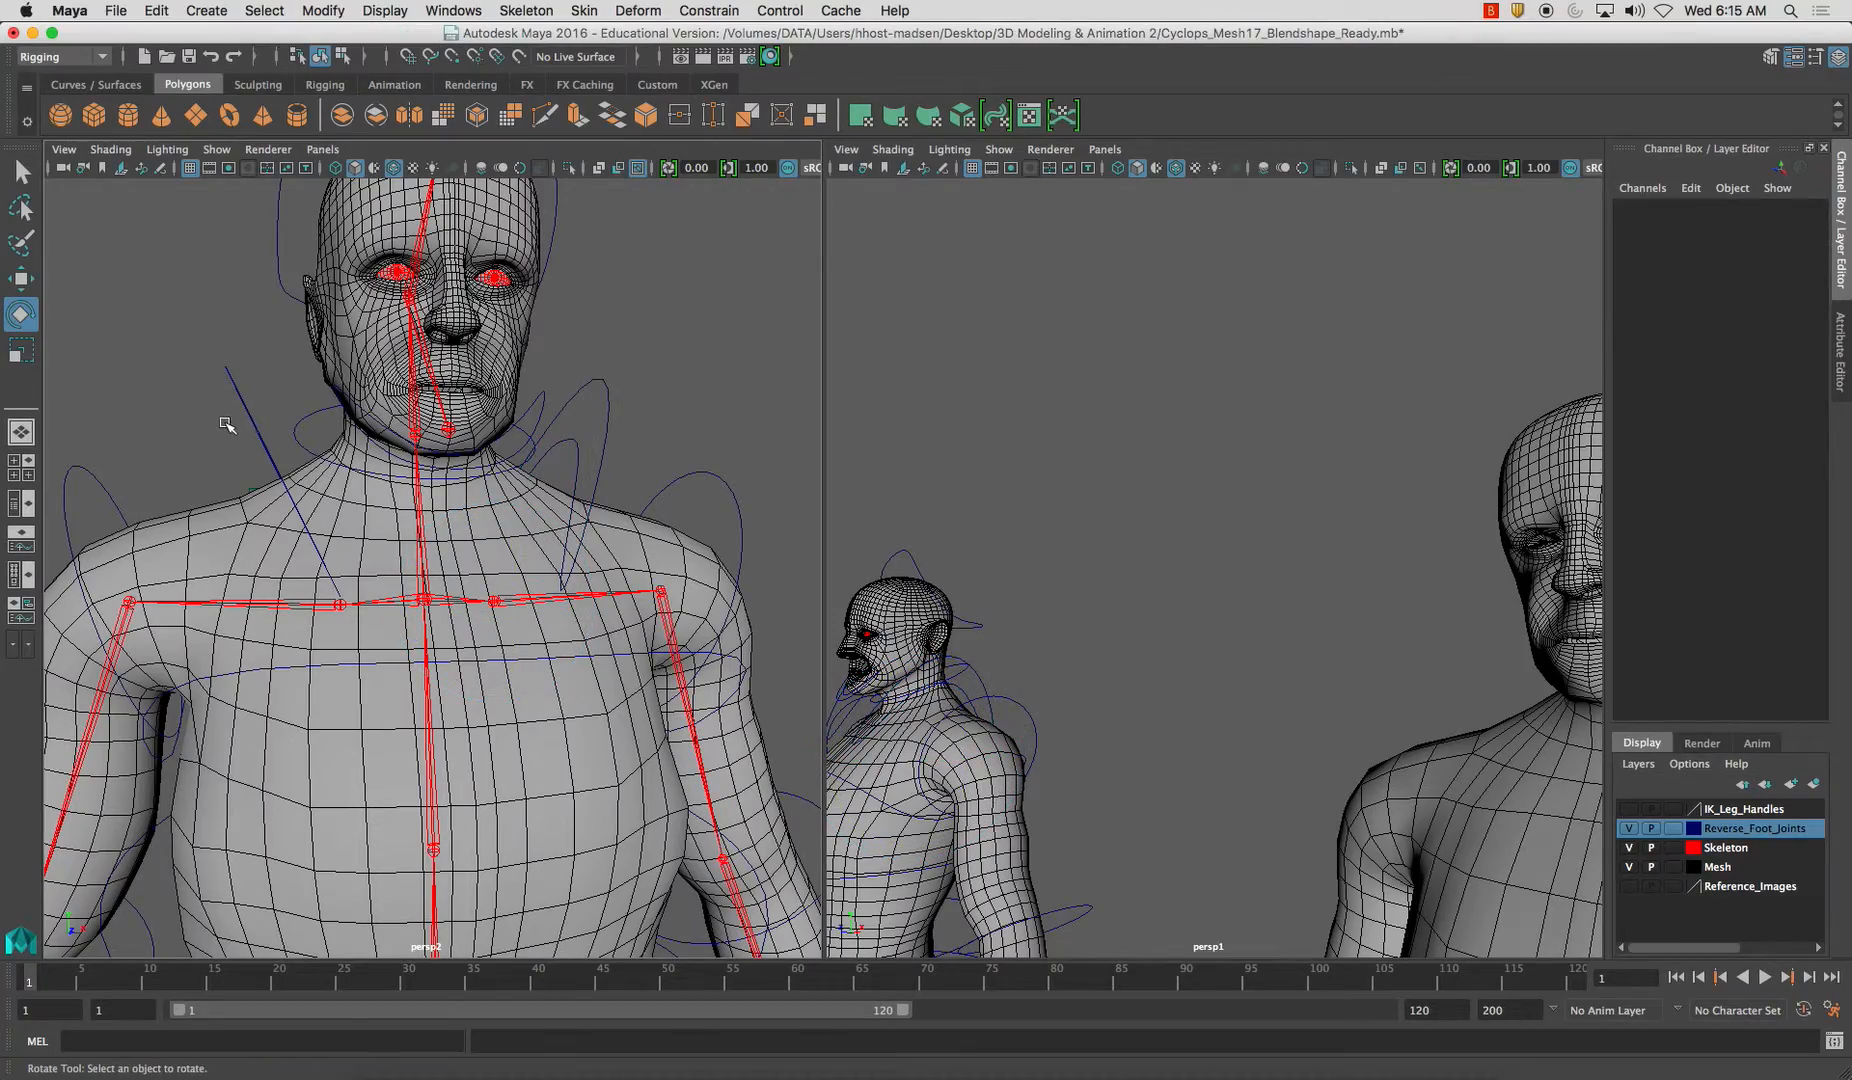
{"action": "left_click", "coordinate": [250, 415]}
{"action": "key", "text": "w"}
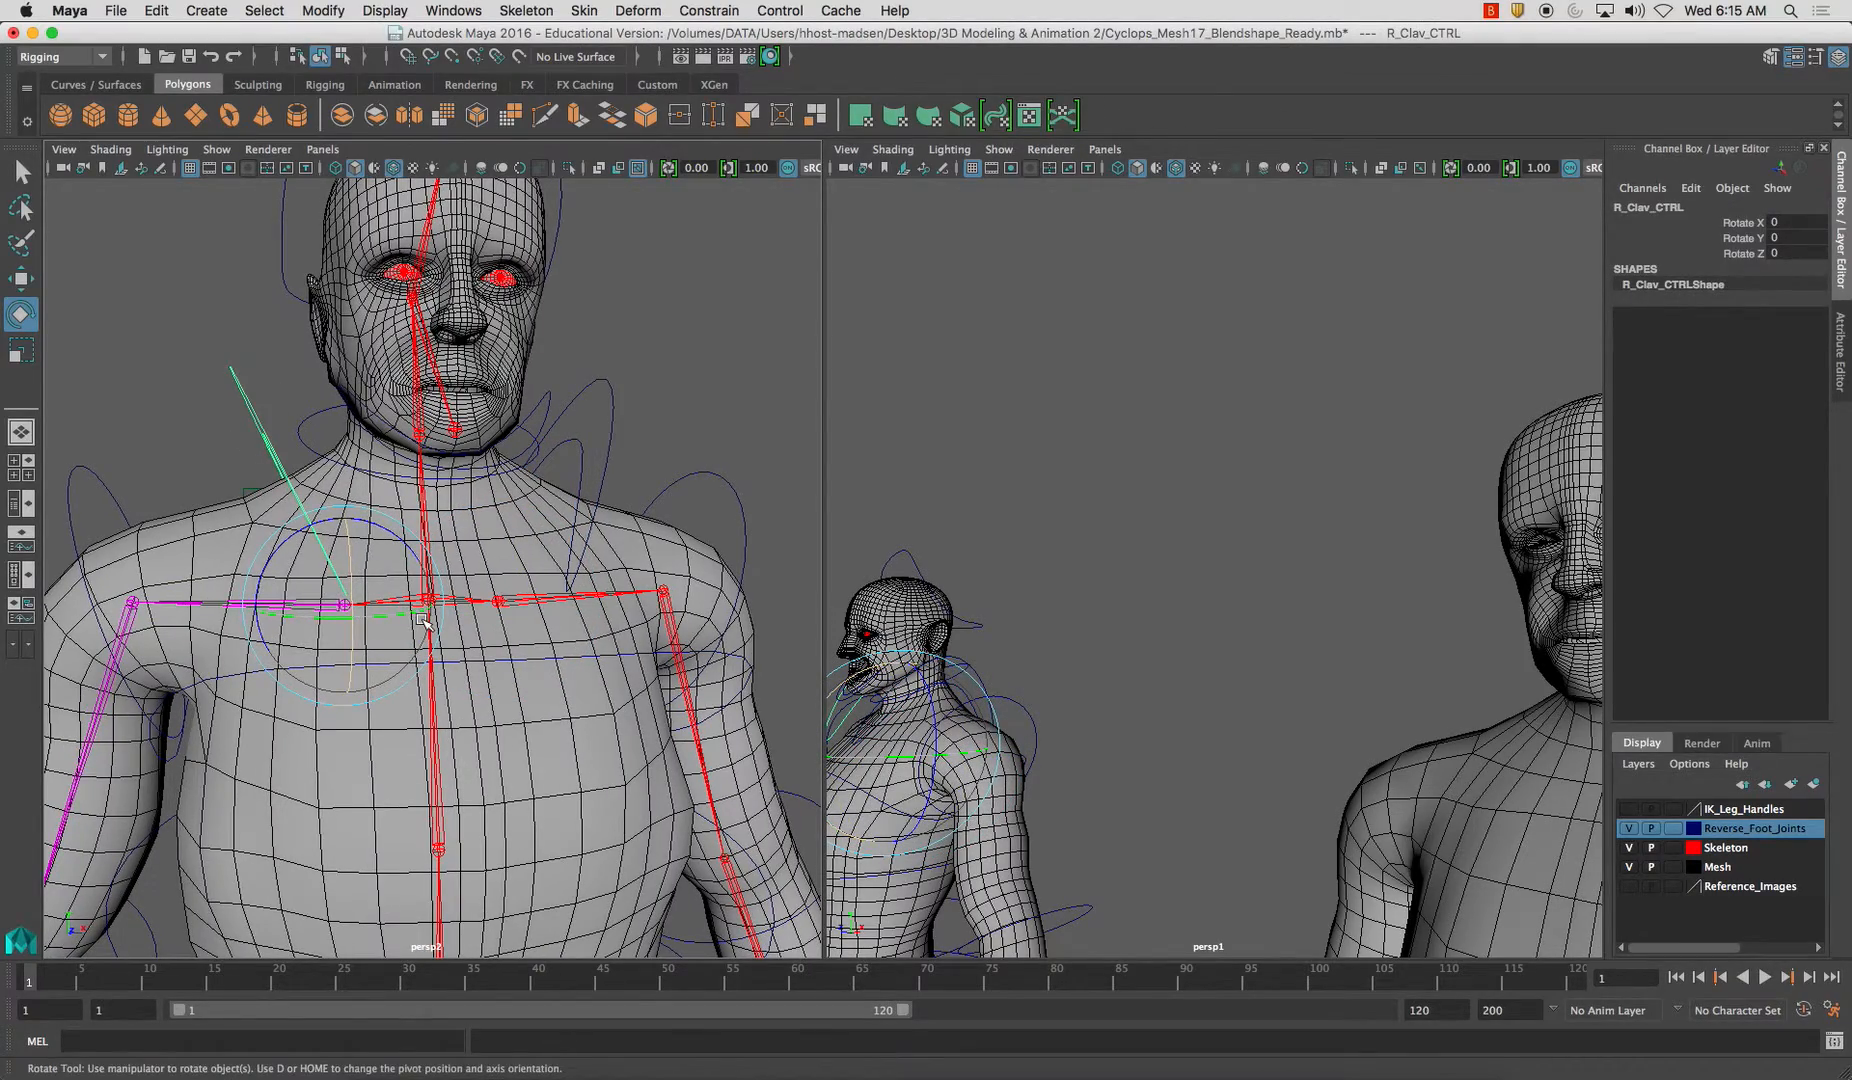
{"action": "left_click_drag", "start_coordinate": [420, 618], "coordinate": [580, 590], "text": "alt"}
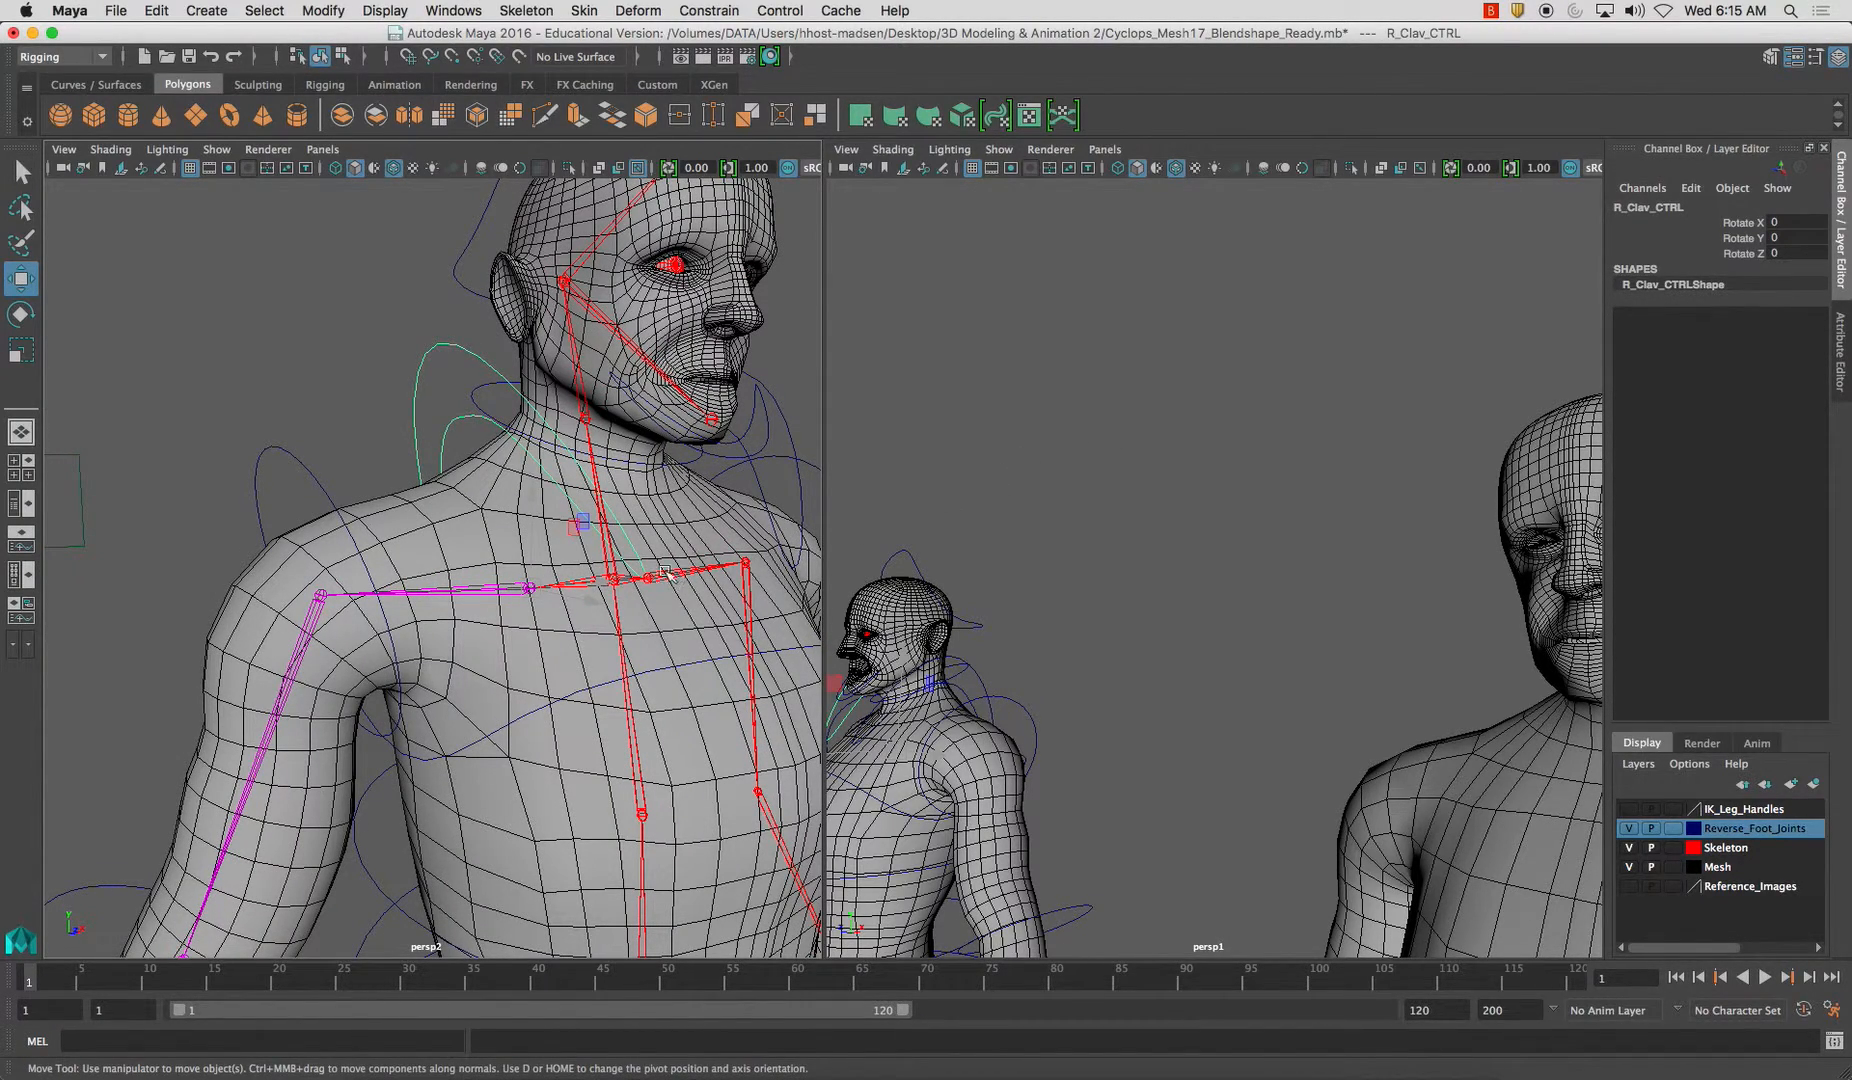
Test rotating the right clavicle control, R_Clav_CTRL, and undo the test rotation
{"action": "key", "text": "e"}
{"action": "left_click_drag", "start_coordinate": [510, 545], "coordinate": [665, 442]}
{"action": "left_click", "coordinate": [738, 531]}
{"action": "left_click_drag", "start_coordinate": [738, 531], "coordinate": [750, 560]}
{"action": "key", "text": "z"}
Examine the finger channels of the left finger control, L_Finger_CTRL, from Index 1 to Thumb Twist
{"action": "left_click_drag", "start_coordinate": [1013, 489], "coordinate": [990, 491], "text": "alt"}
{"action": "middle_click_drag", "start_coordinate": [750, 473], "coordinate": [672, 608], "text": "alt"}
{"action": "key", "text": "w"}
{"action": "left_click", "coordinate": [606, 622]}
{"action": "left_click", "coordinate": [648, 620]}
{"action": "left_click_drag", "start_coordinate": [648, 620], "coordinate": [570, 588], "text": "alt"}
{"action": "left_click_drag", "start_coordinate": [581, 522], "coordinate": [590, 515], "text": "alt"}
{"action": "left_click", "coordinate": [596, 563]}
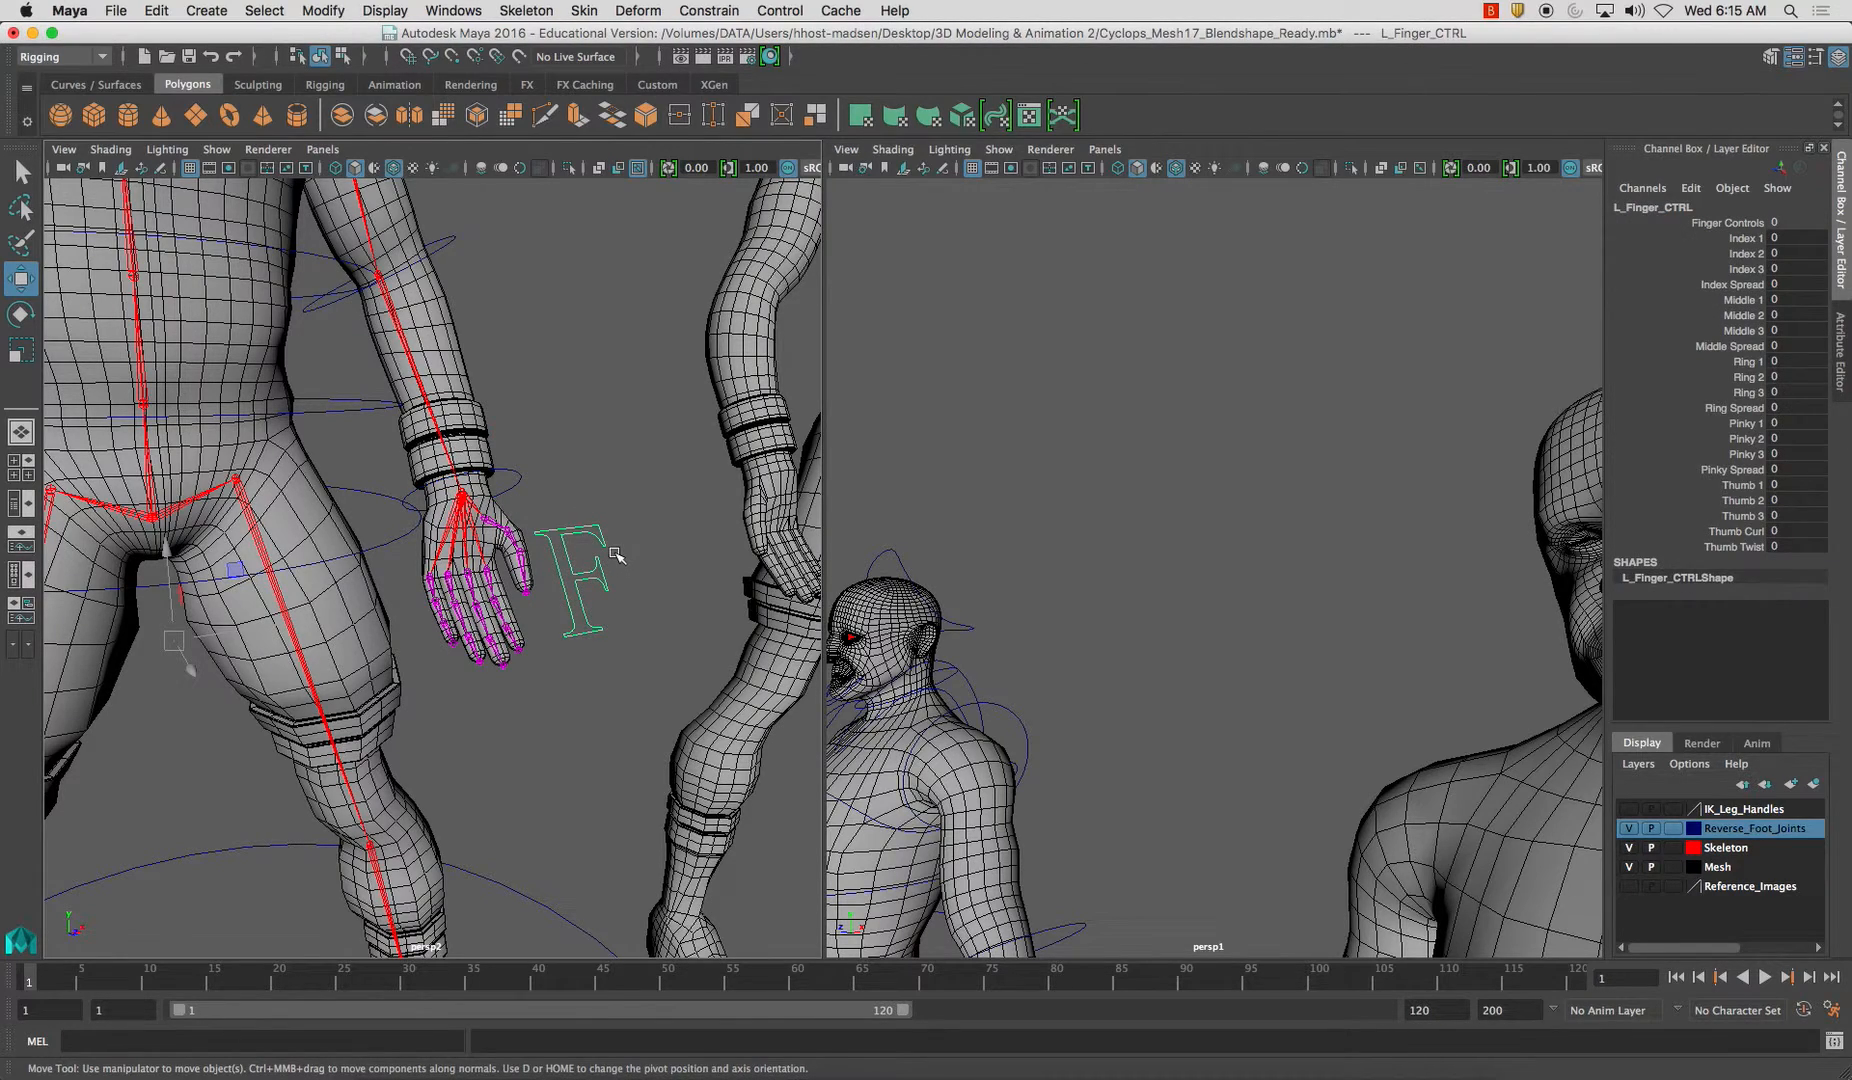
{"action": "left_click_drag", "start_coordinate": [1731, 240], "coordinate": [1735, 546]}
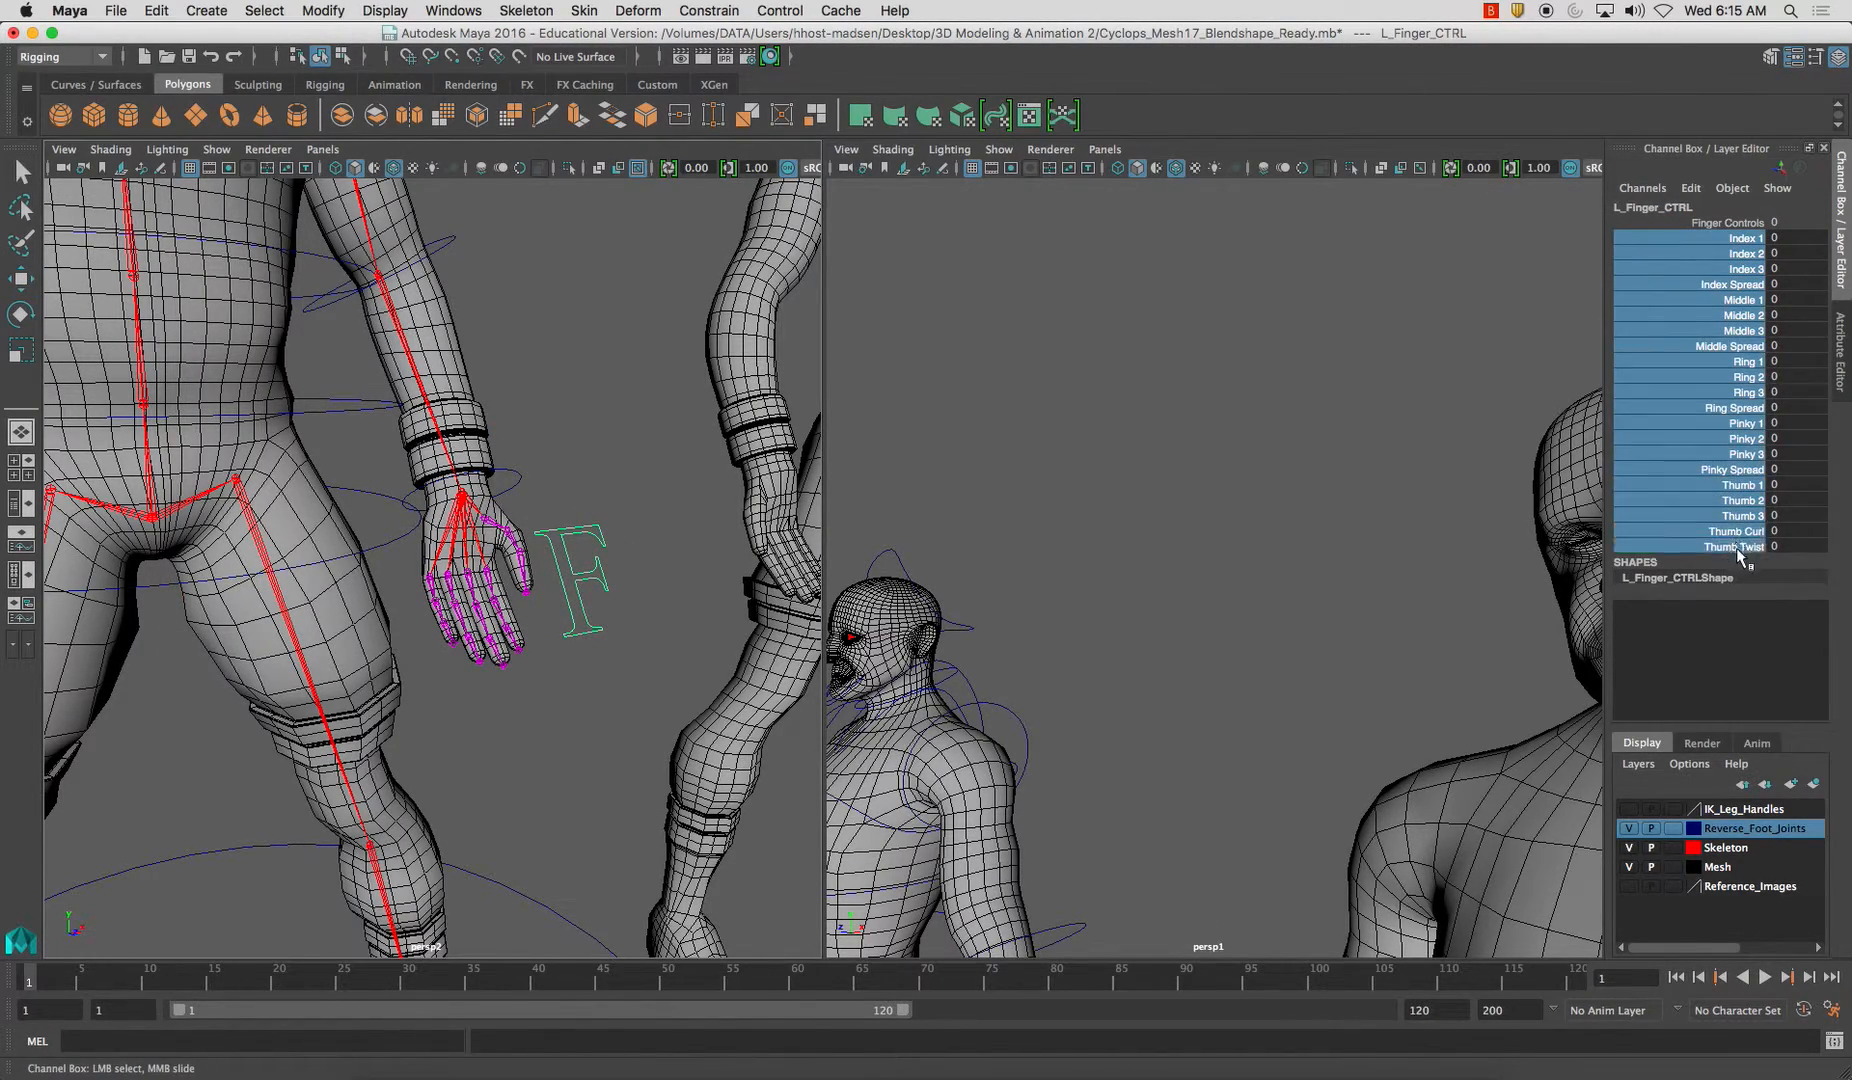
Examine the channels of the right finger control, R_Finger_CTRL, and check it with the Move, Rotate and Scale tools
{"action": "middle_click_drag", "start_coordinate": [739, 482], "coordinate": [420, 462]}
{"action": "left_click_drag", "start_coordinate": [474, 455], "coordinate": [506, 517], "text": "alt"}
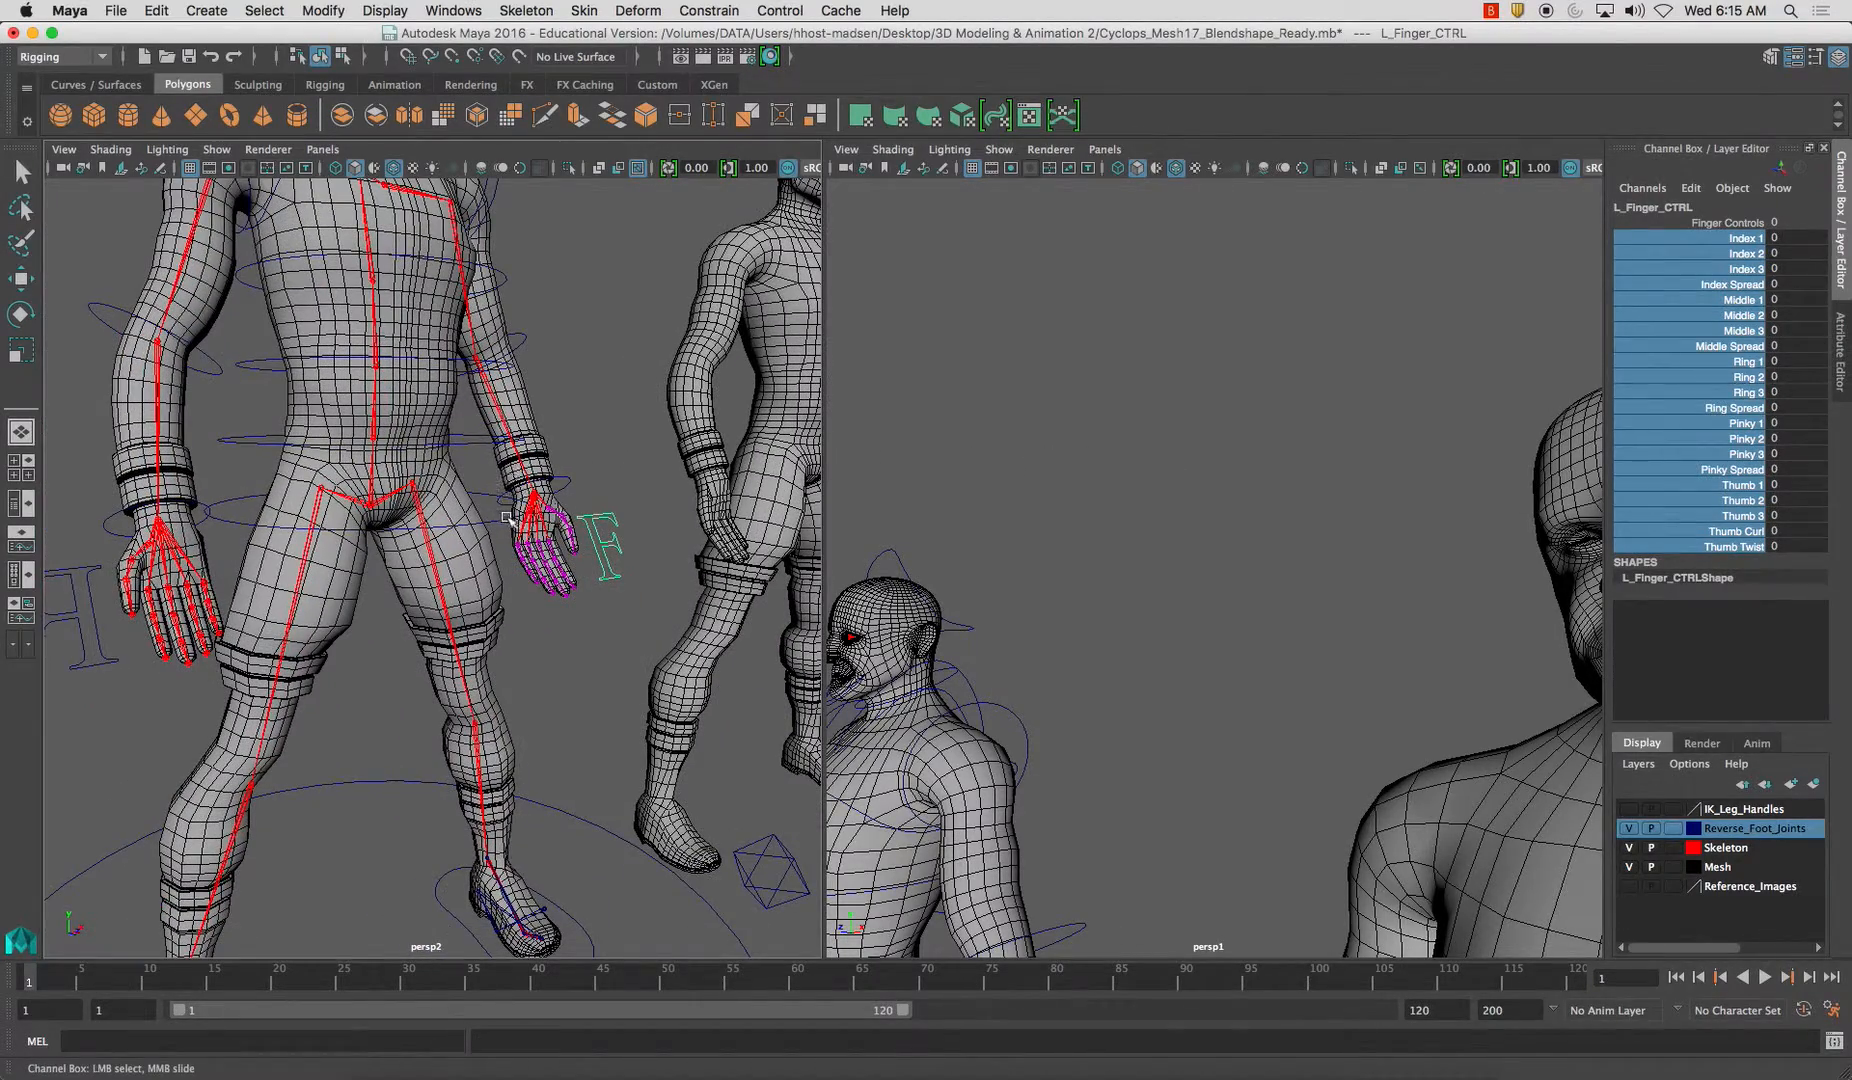
{"action": "left_click", "coordinate": [93, 645]}
{"action": "key", "text": "w"}
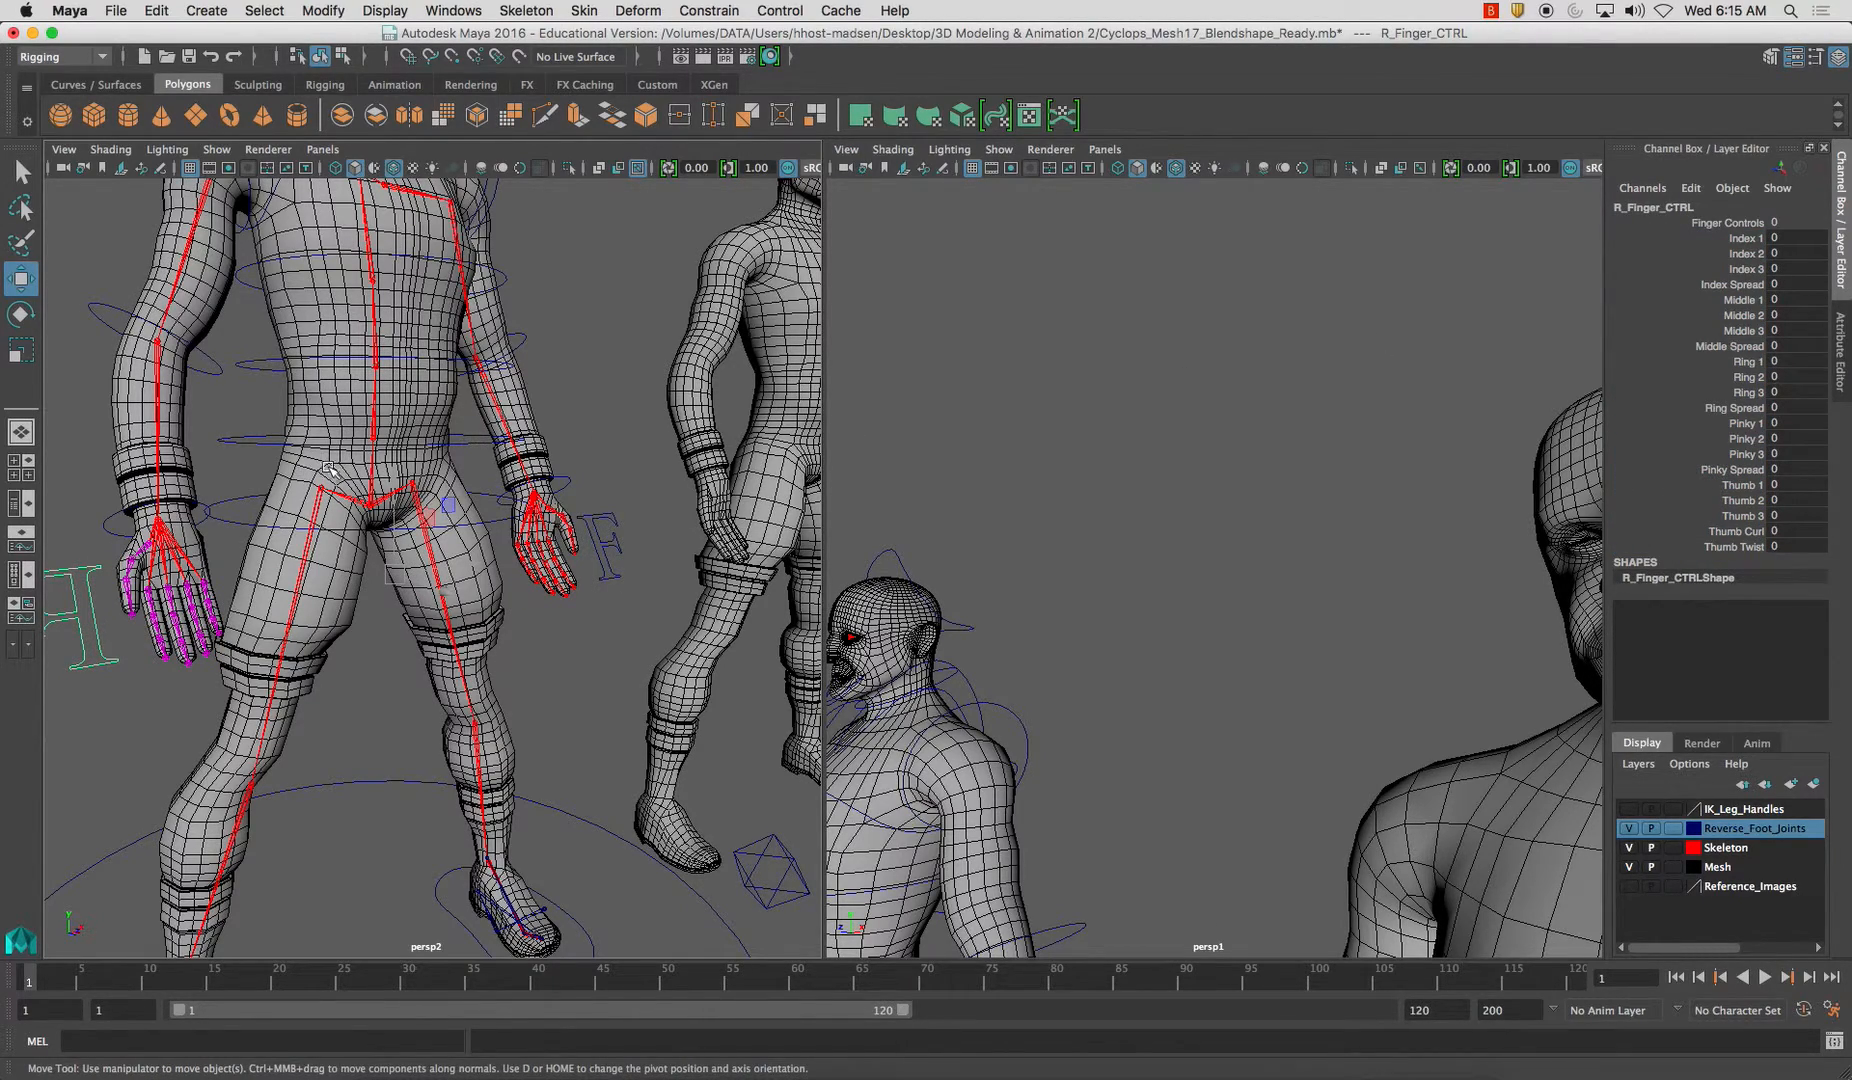
{"action": "left_click_drag", "start_coordinate": [335, 461], "coordinate": [350, 573], "text": "alt"}
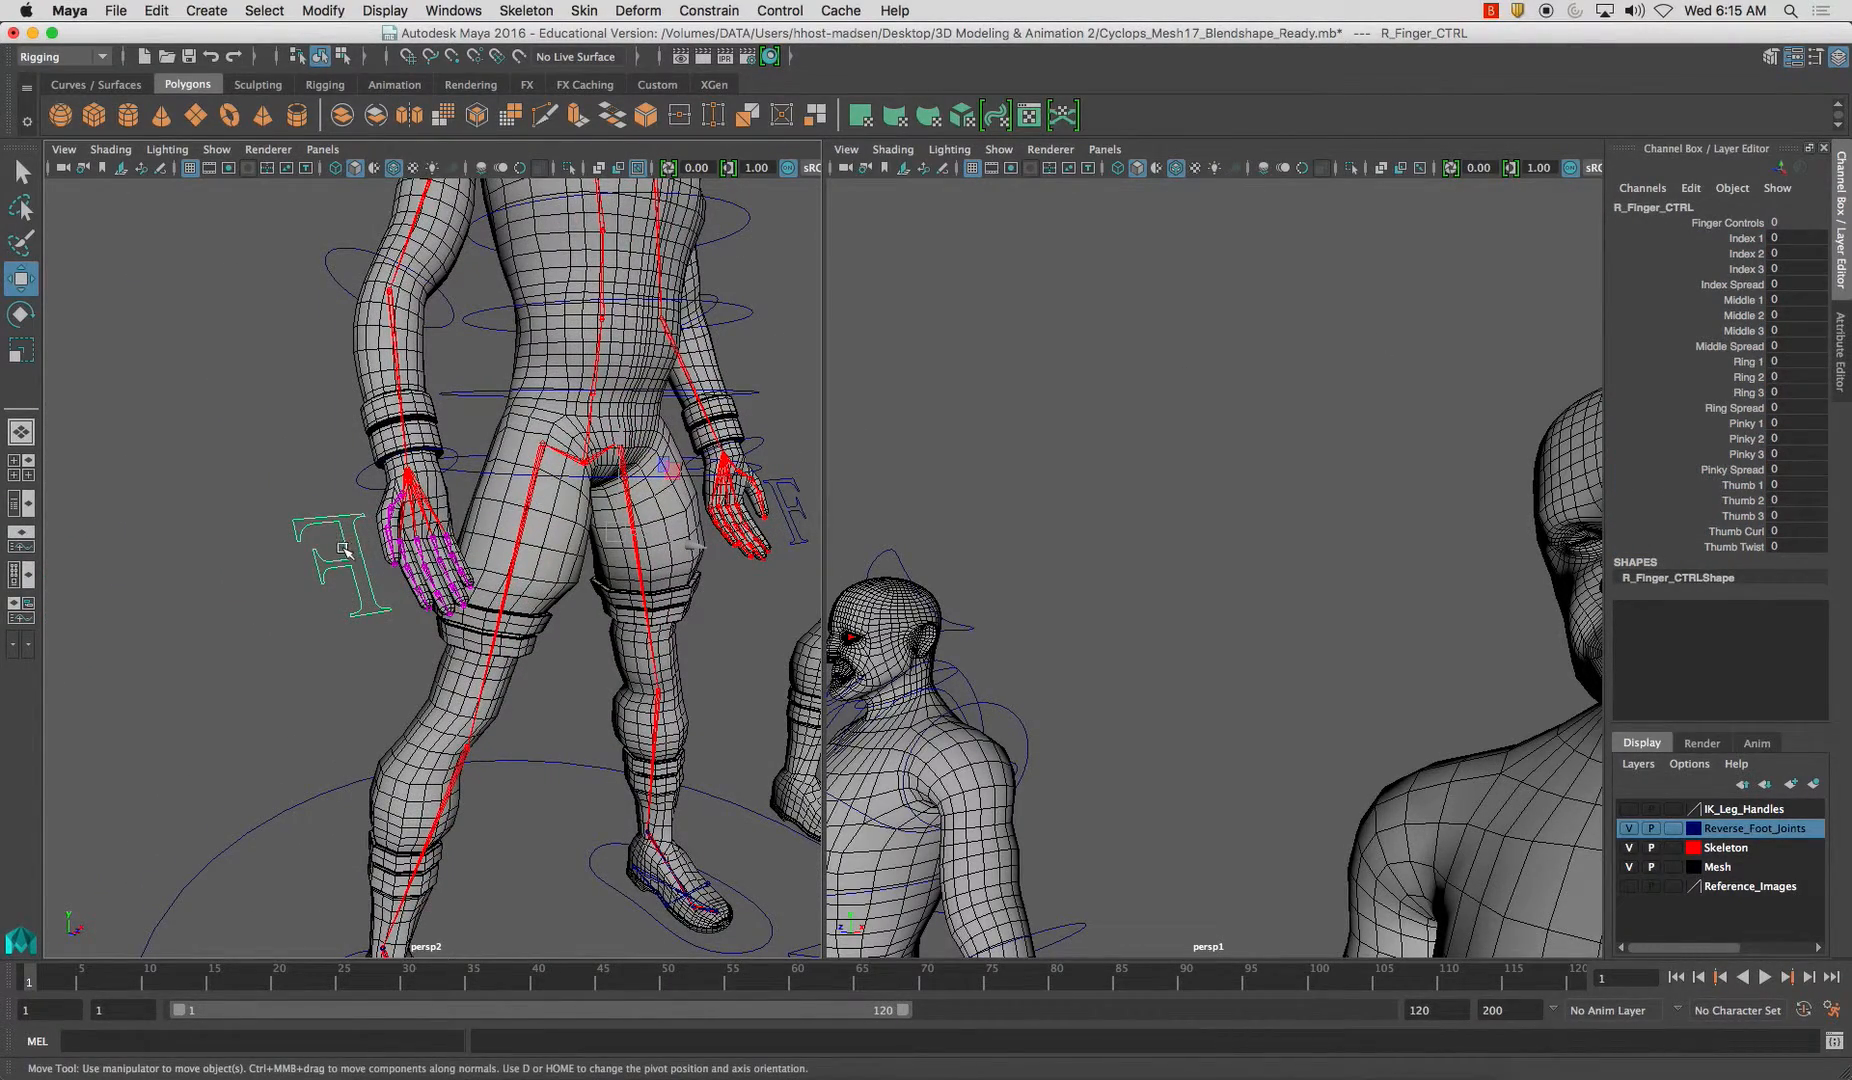
{"action": "key", "text": "e"}
{"action": "key", "text": "w"}
{"action": "key", "text": "r"}
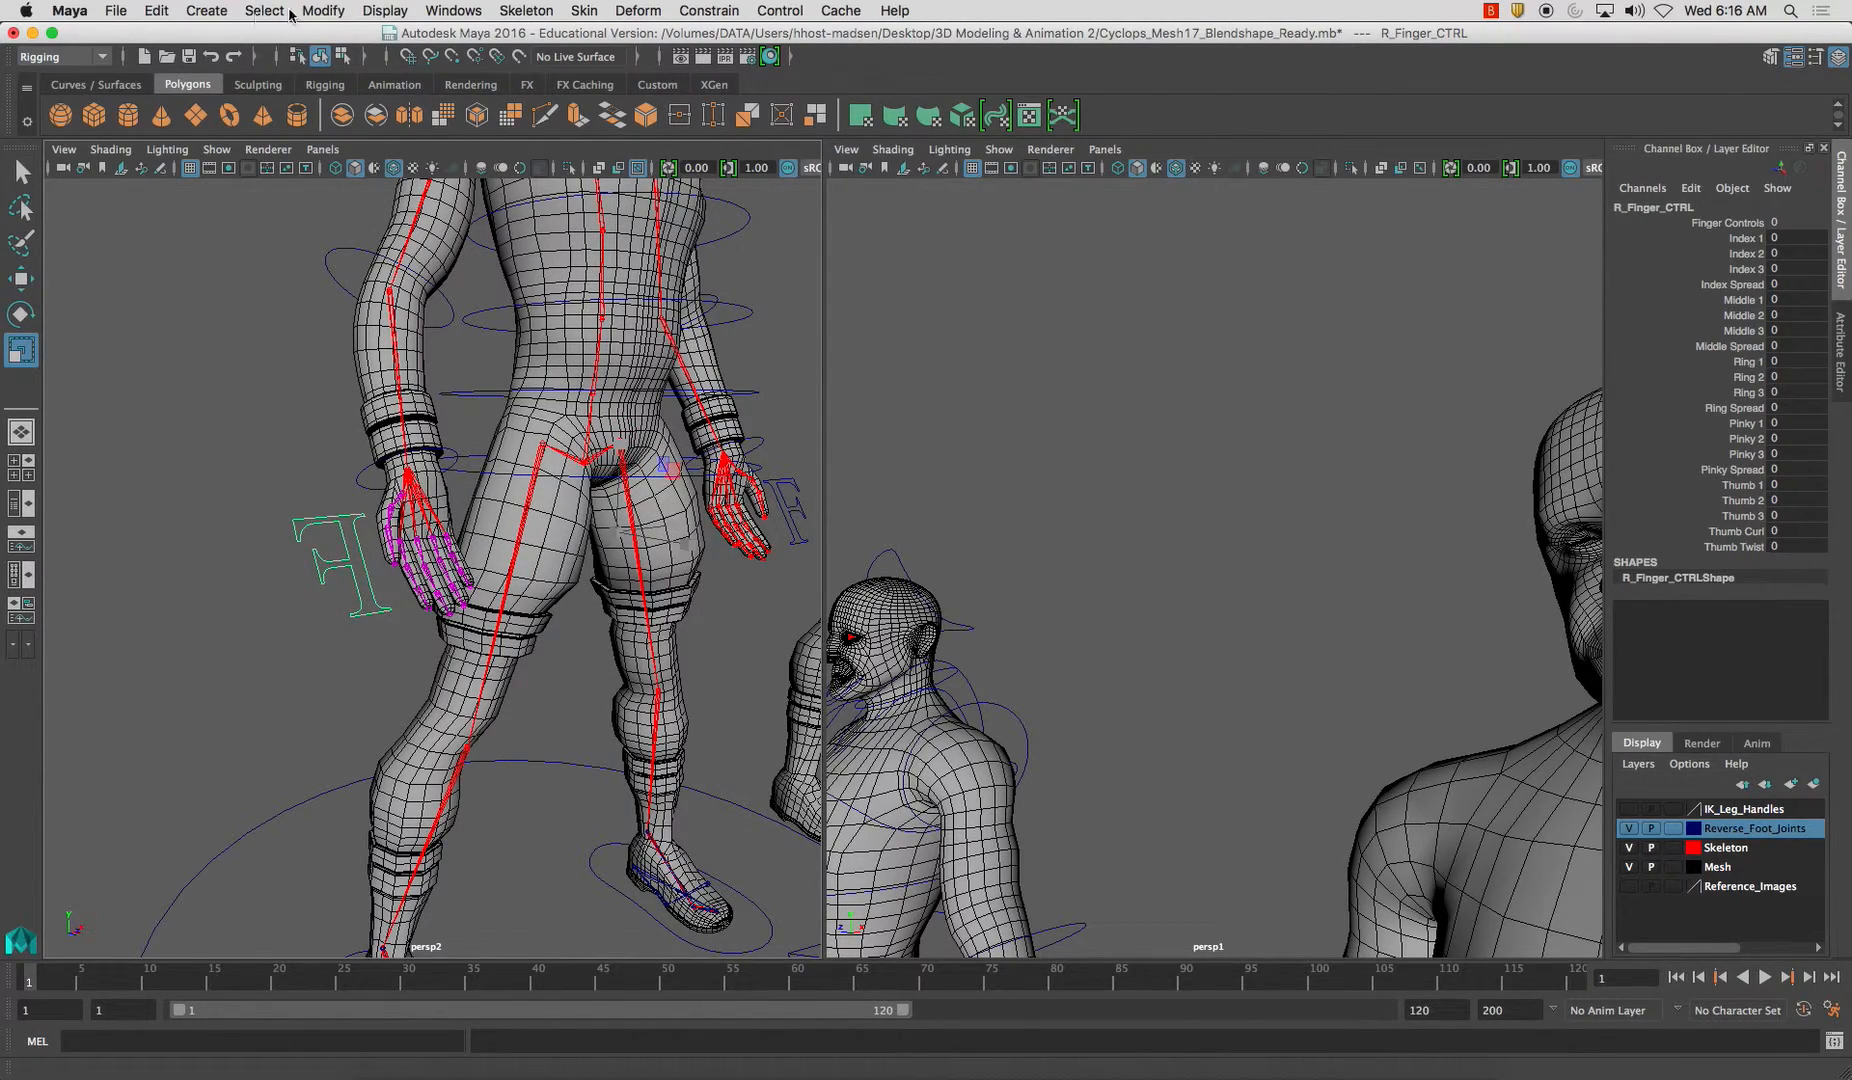
Center the pivots of the finger controls R_Finger_CTRL and L_Finger_CTRL
{"action": "left_click", "coordinate": [323, 10]}
{"action": "left_click", "coordinate": [352, 132]}
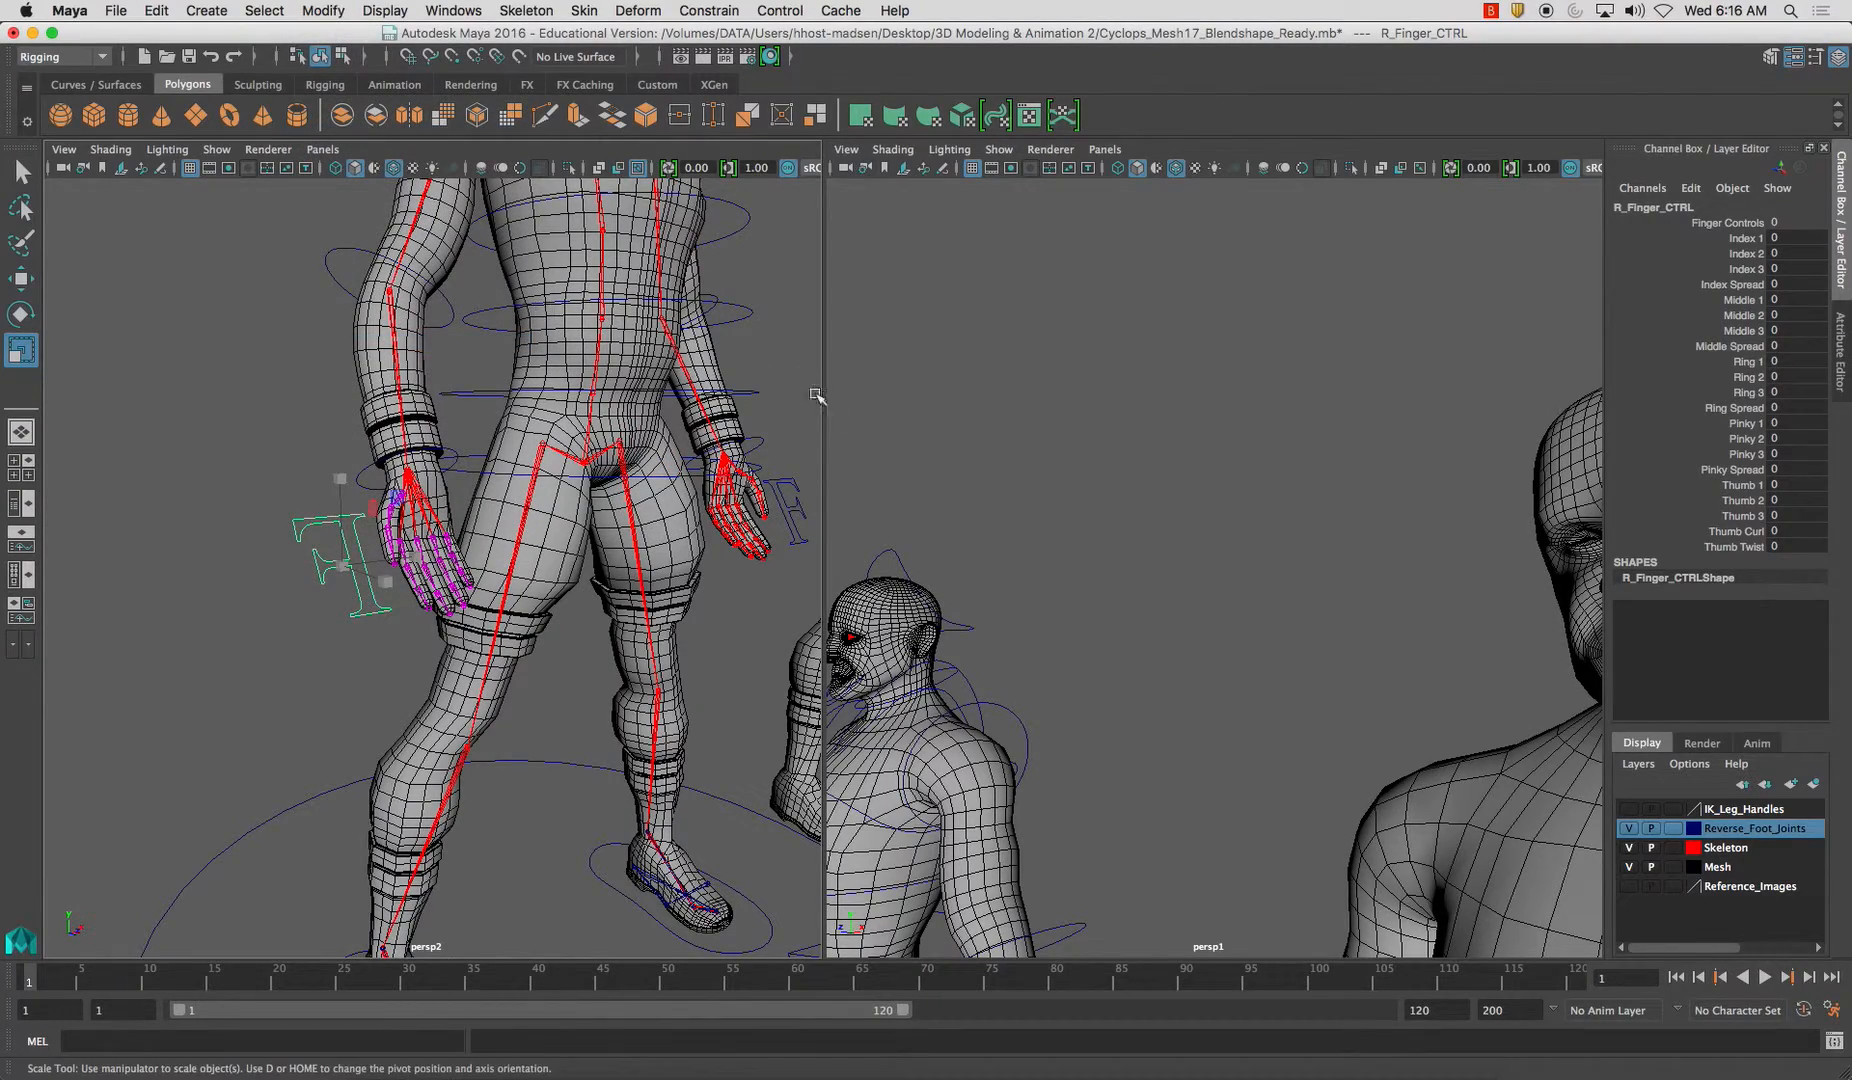
{"action": "left_click", "coordinate": [792, 480]}
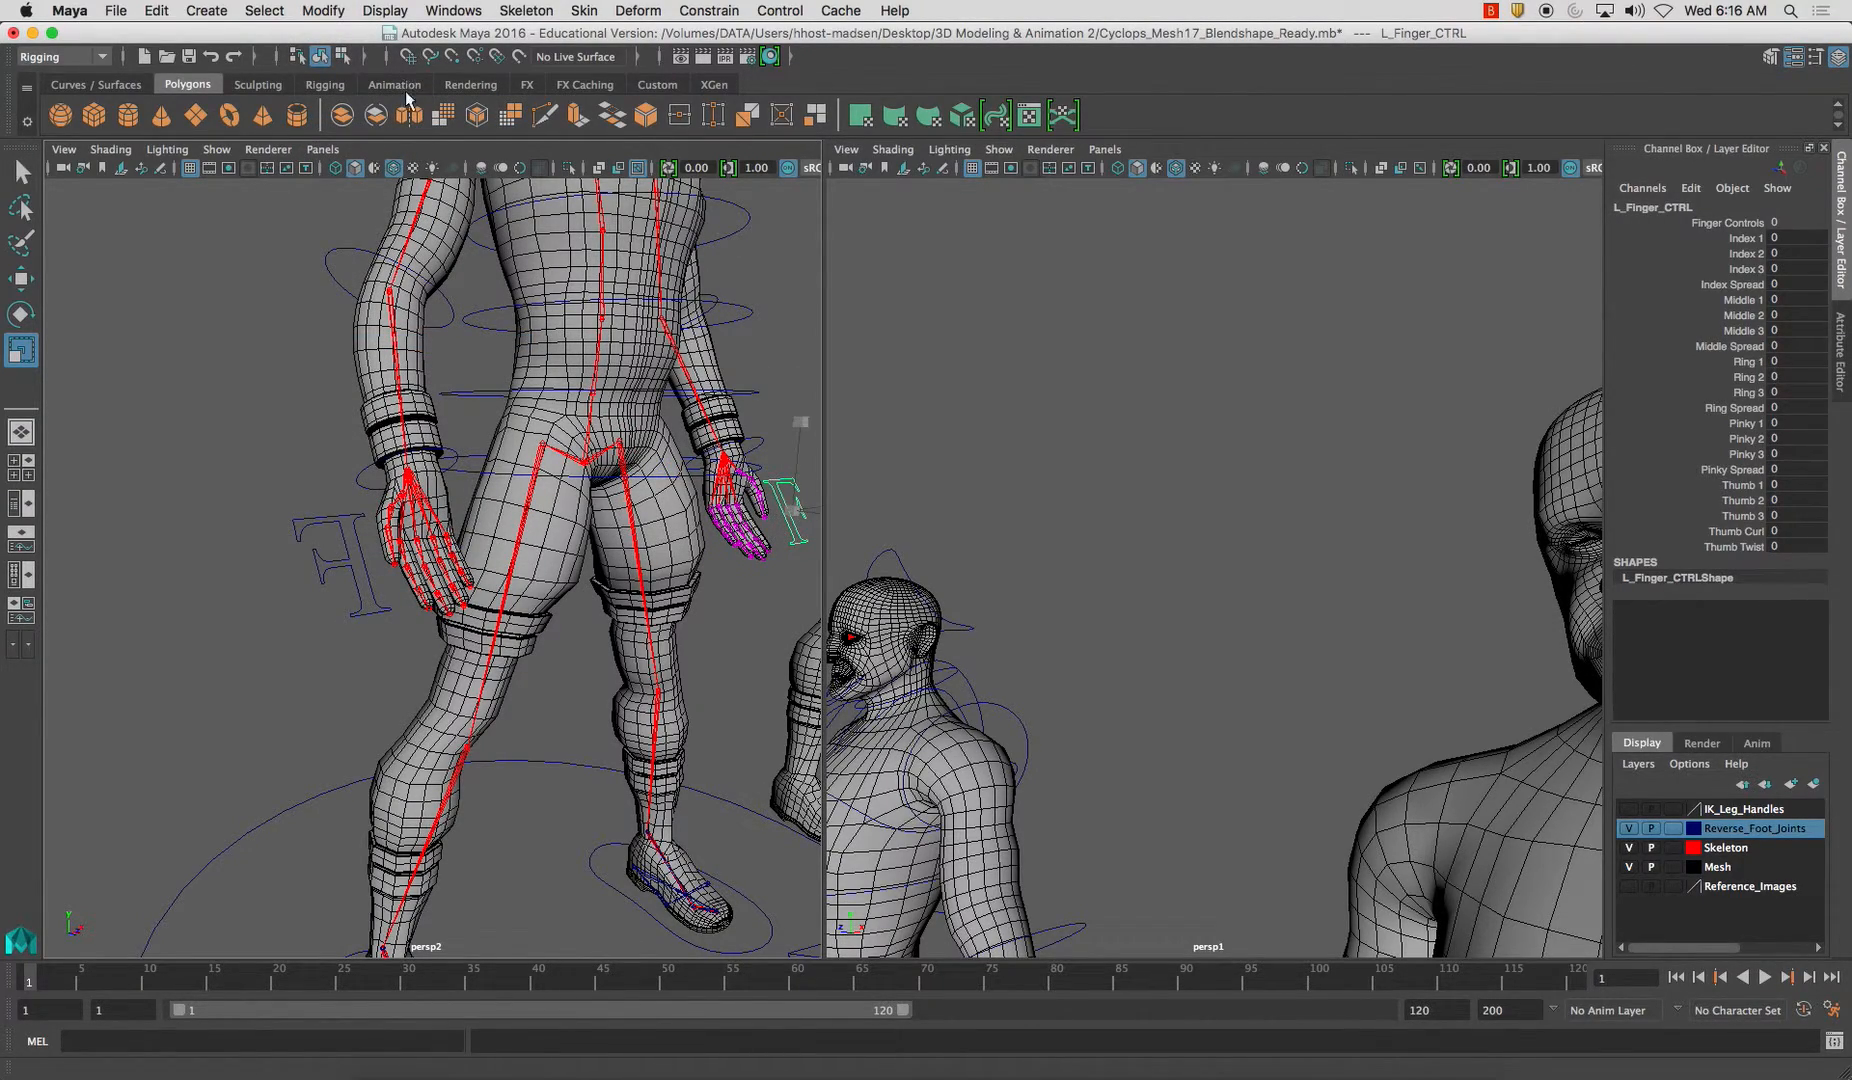
{"action": "key", "text": "e"}
Check the right wrist control's channels, test moving and rotating the root control, Root_CTRL, and undo the test transformations
{"action": "left_click_drag", "start_coordinate": [705, 410], "coordinate": [478, 420], "text": "alt"}
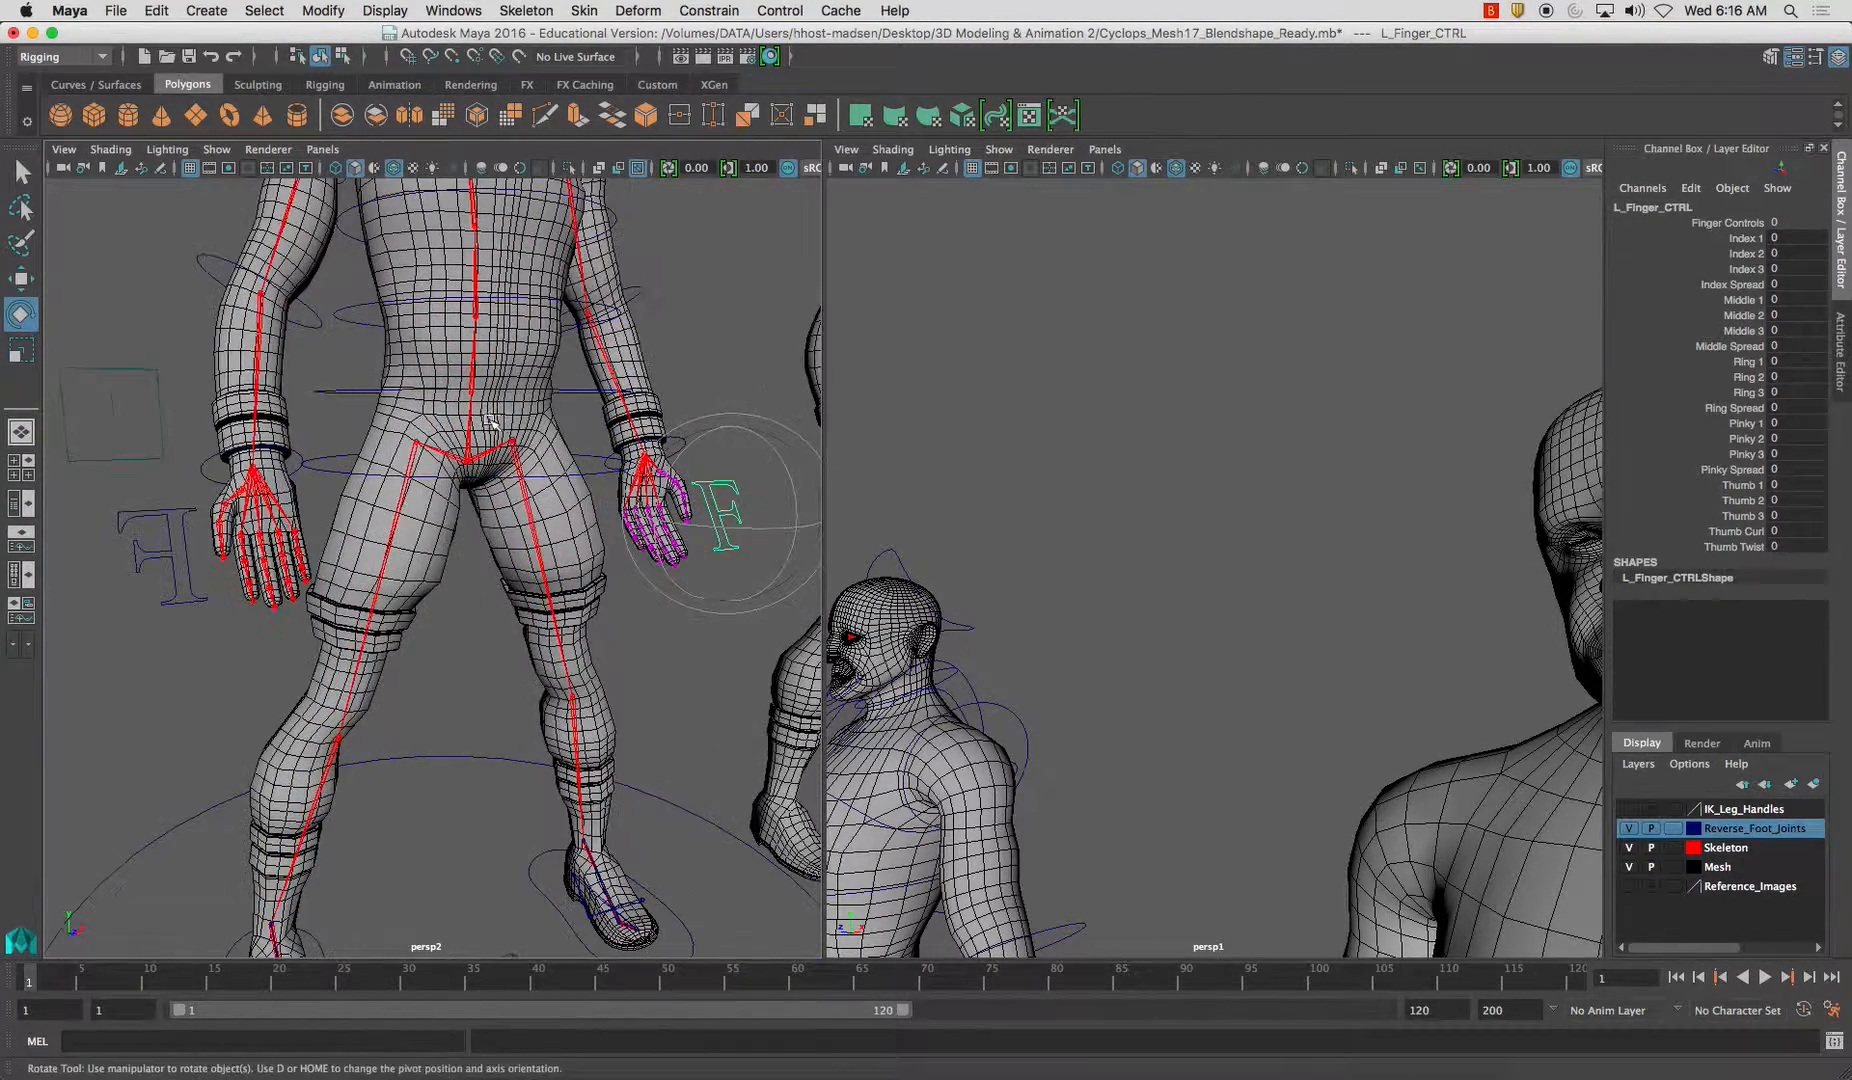
{"action": "left_click", "coordinate": [296, 465]}
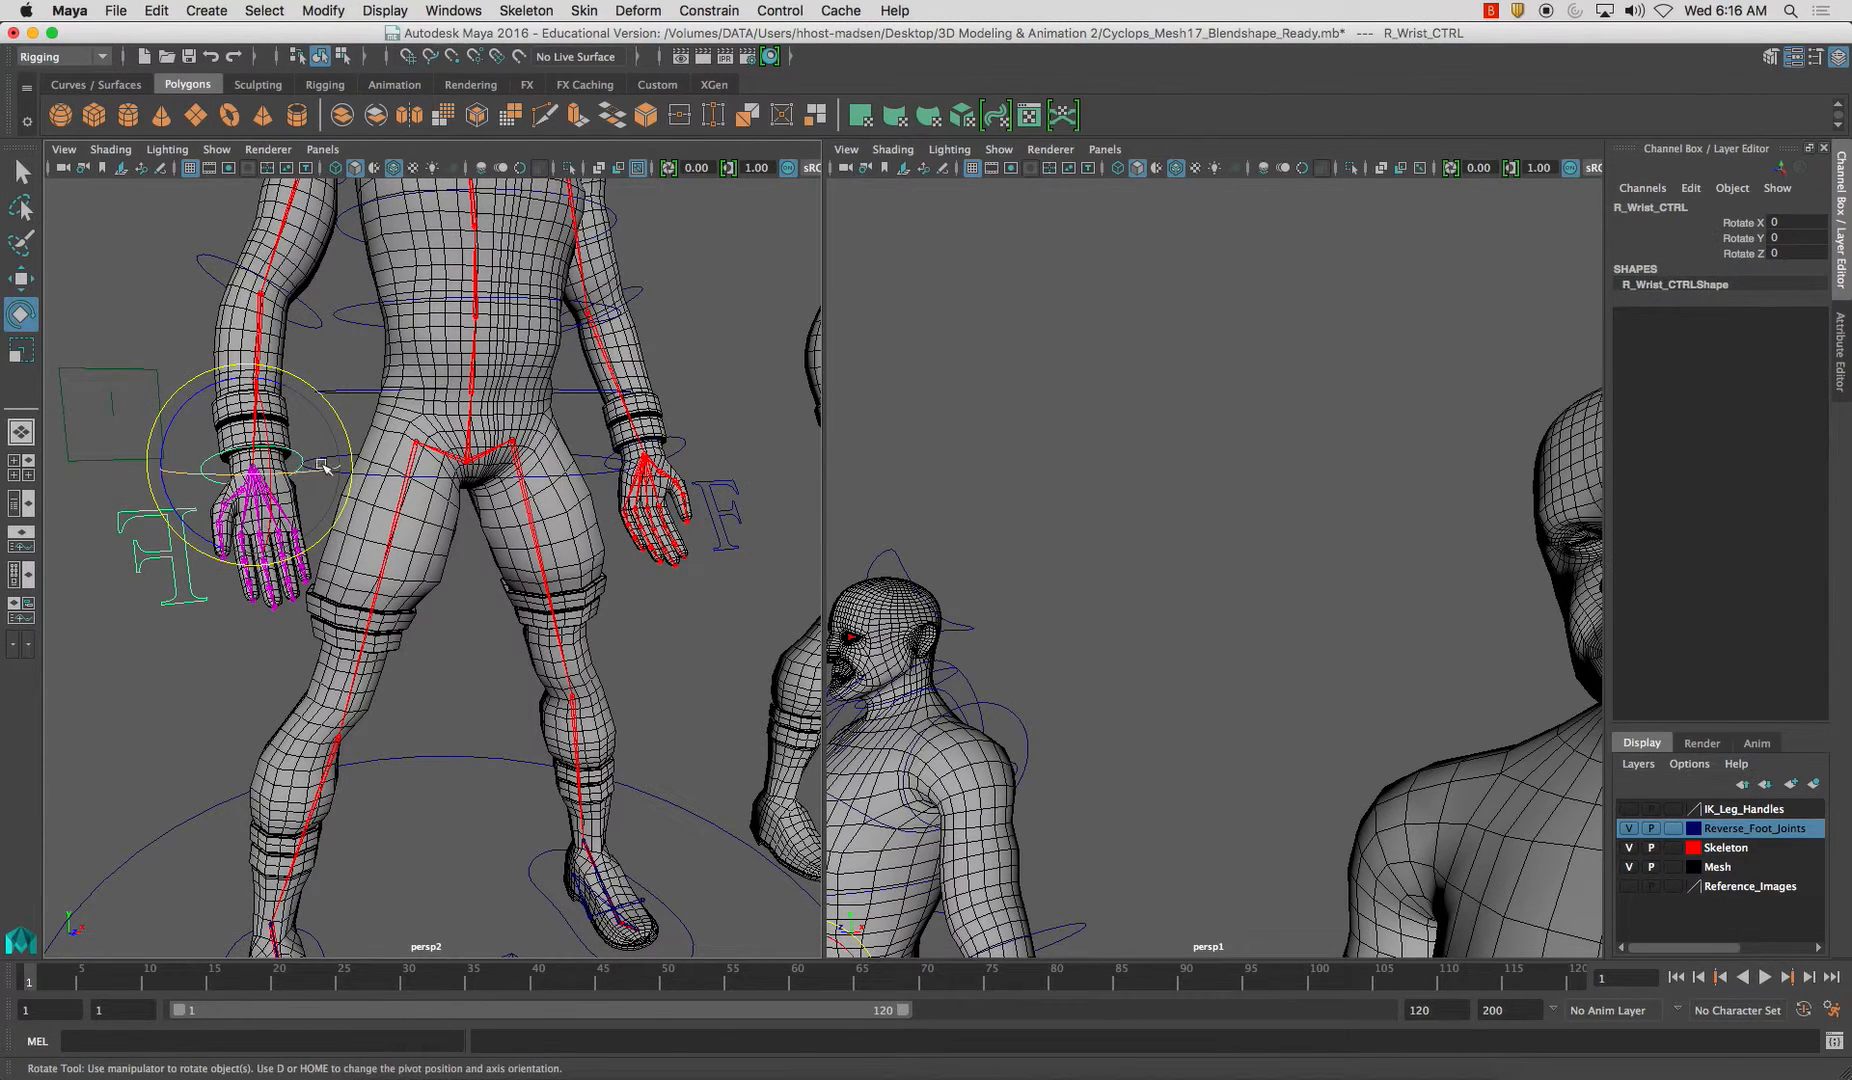
{"action": "left_click", "coordinate": [341, 393]}
{"action": "left_click", "coordinate": [335, 465]}
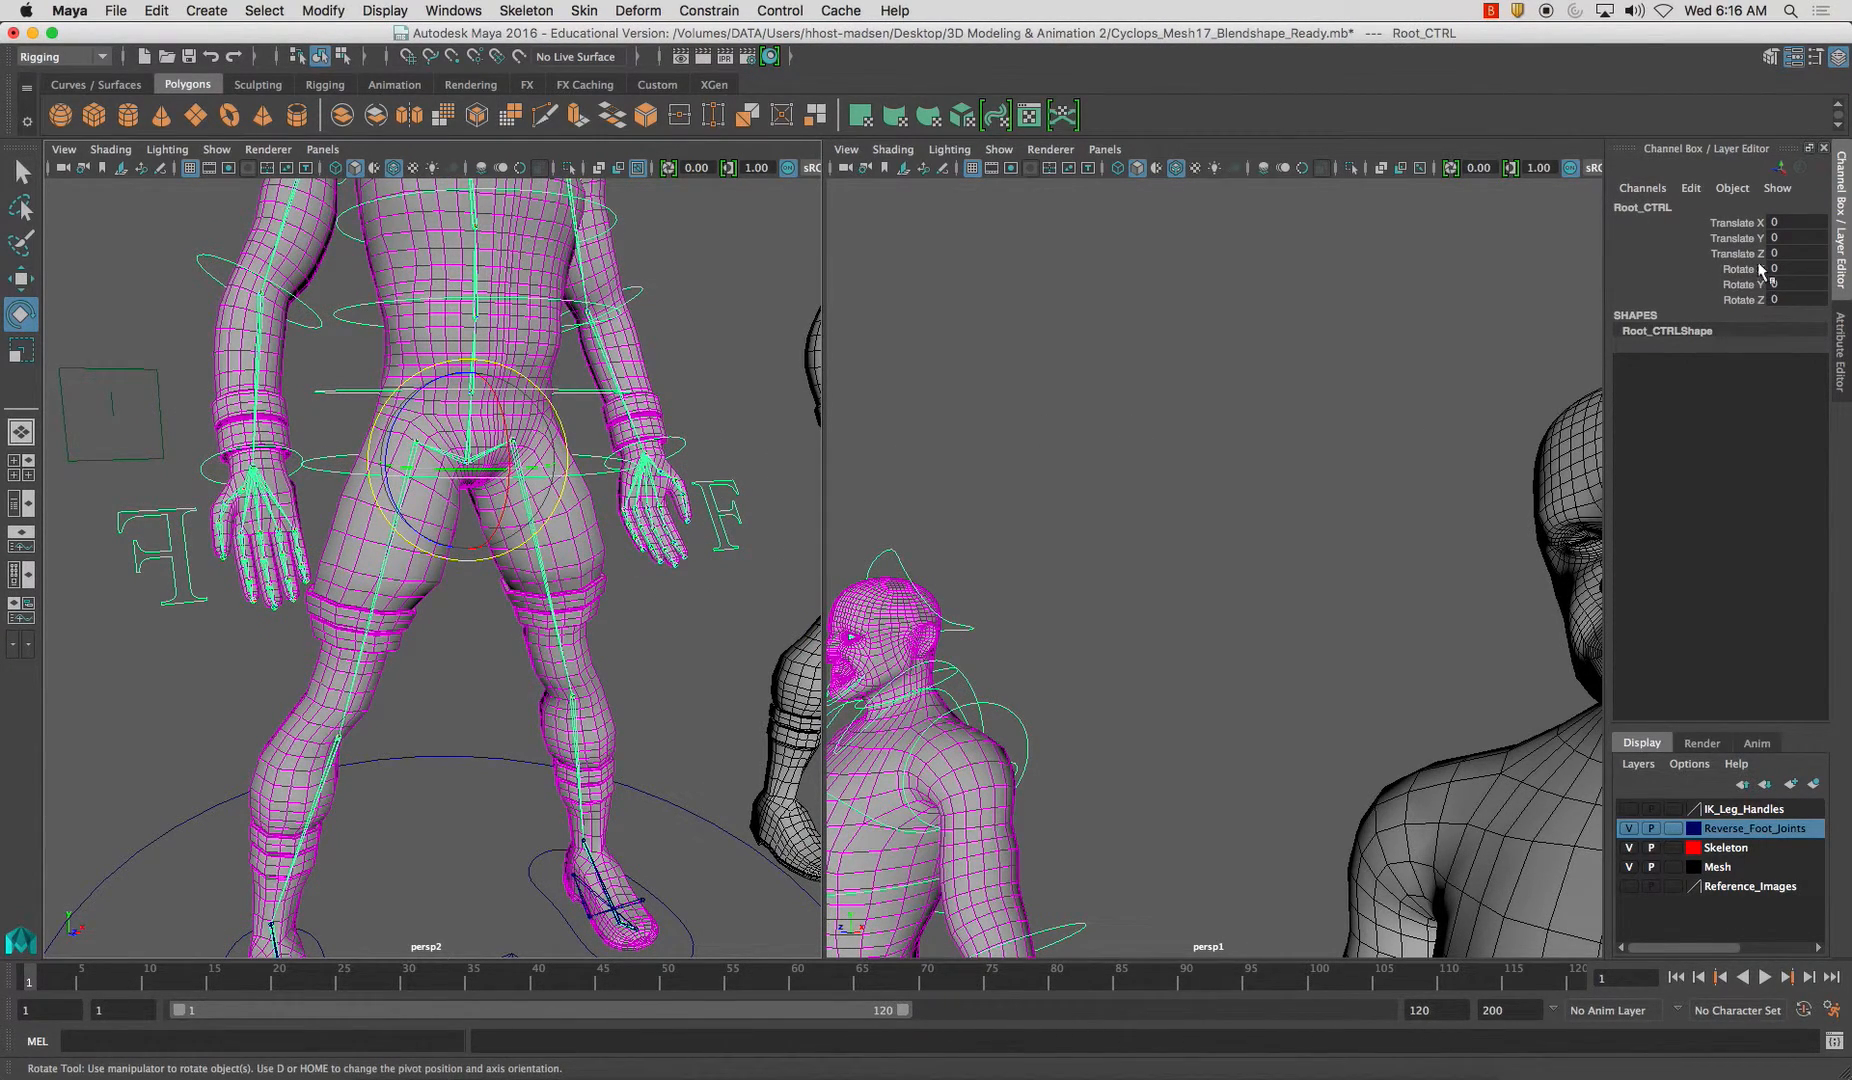
{"action": "key", "text": "w"}
{"action": "left_click_drag", "start_coordinate": [508, 478], "coordinate": [457, 453]}
{"action": "key", "text": "ctrl+z"}
{"action": "key", "text": "e"}
{"action": "key", "text": "ctrl+z"}
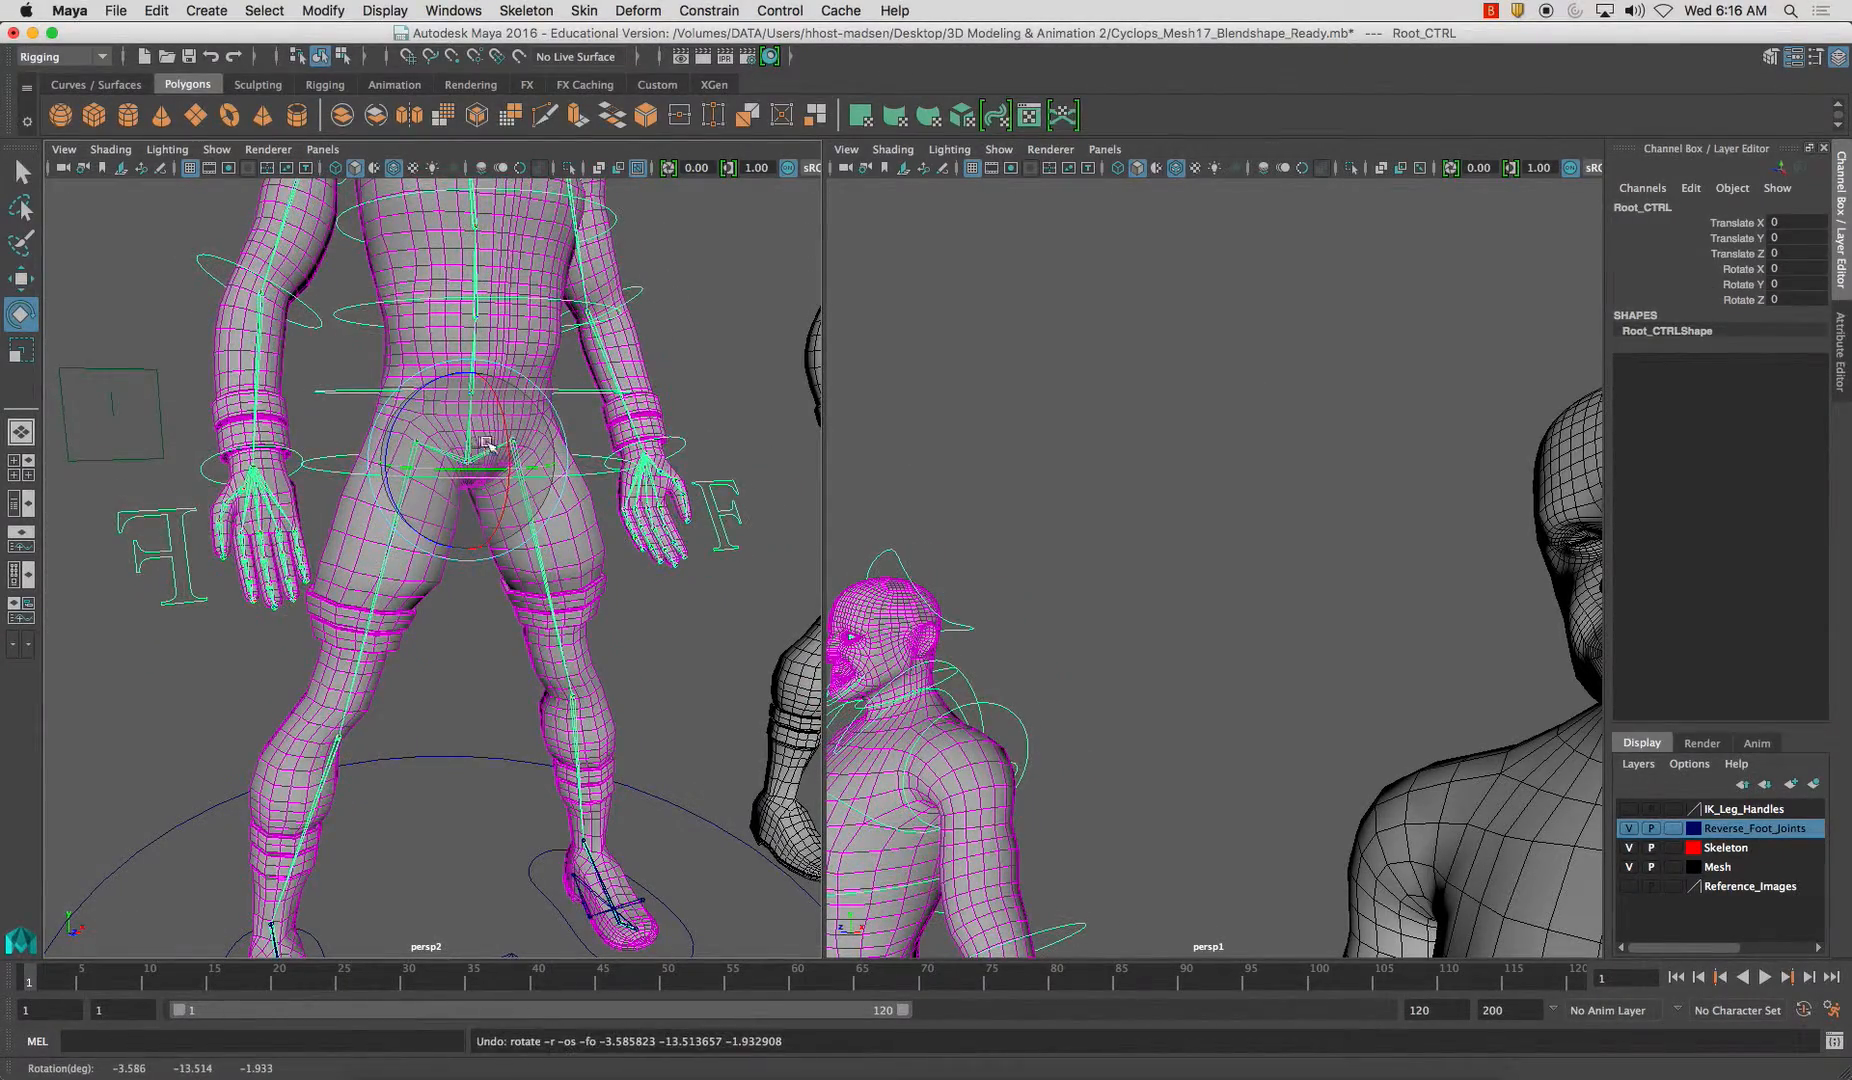
Test raising the left foot control, L_Foot_CTRL, with the Move tool
{"action": "key", "text": "f"}
{"action": "left_click", "coordinate": [571, 740]}
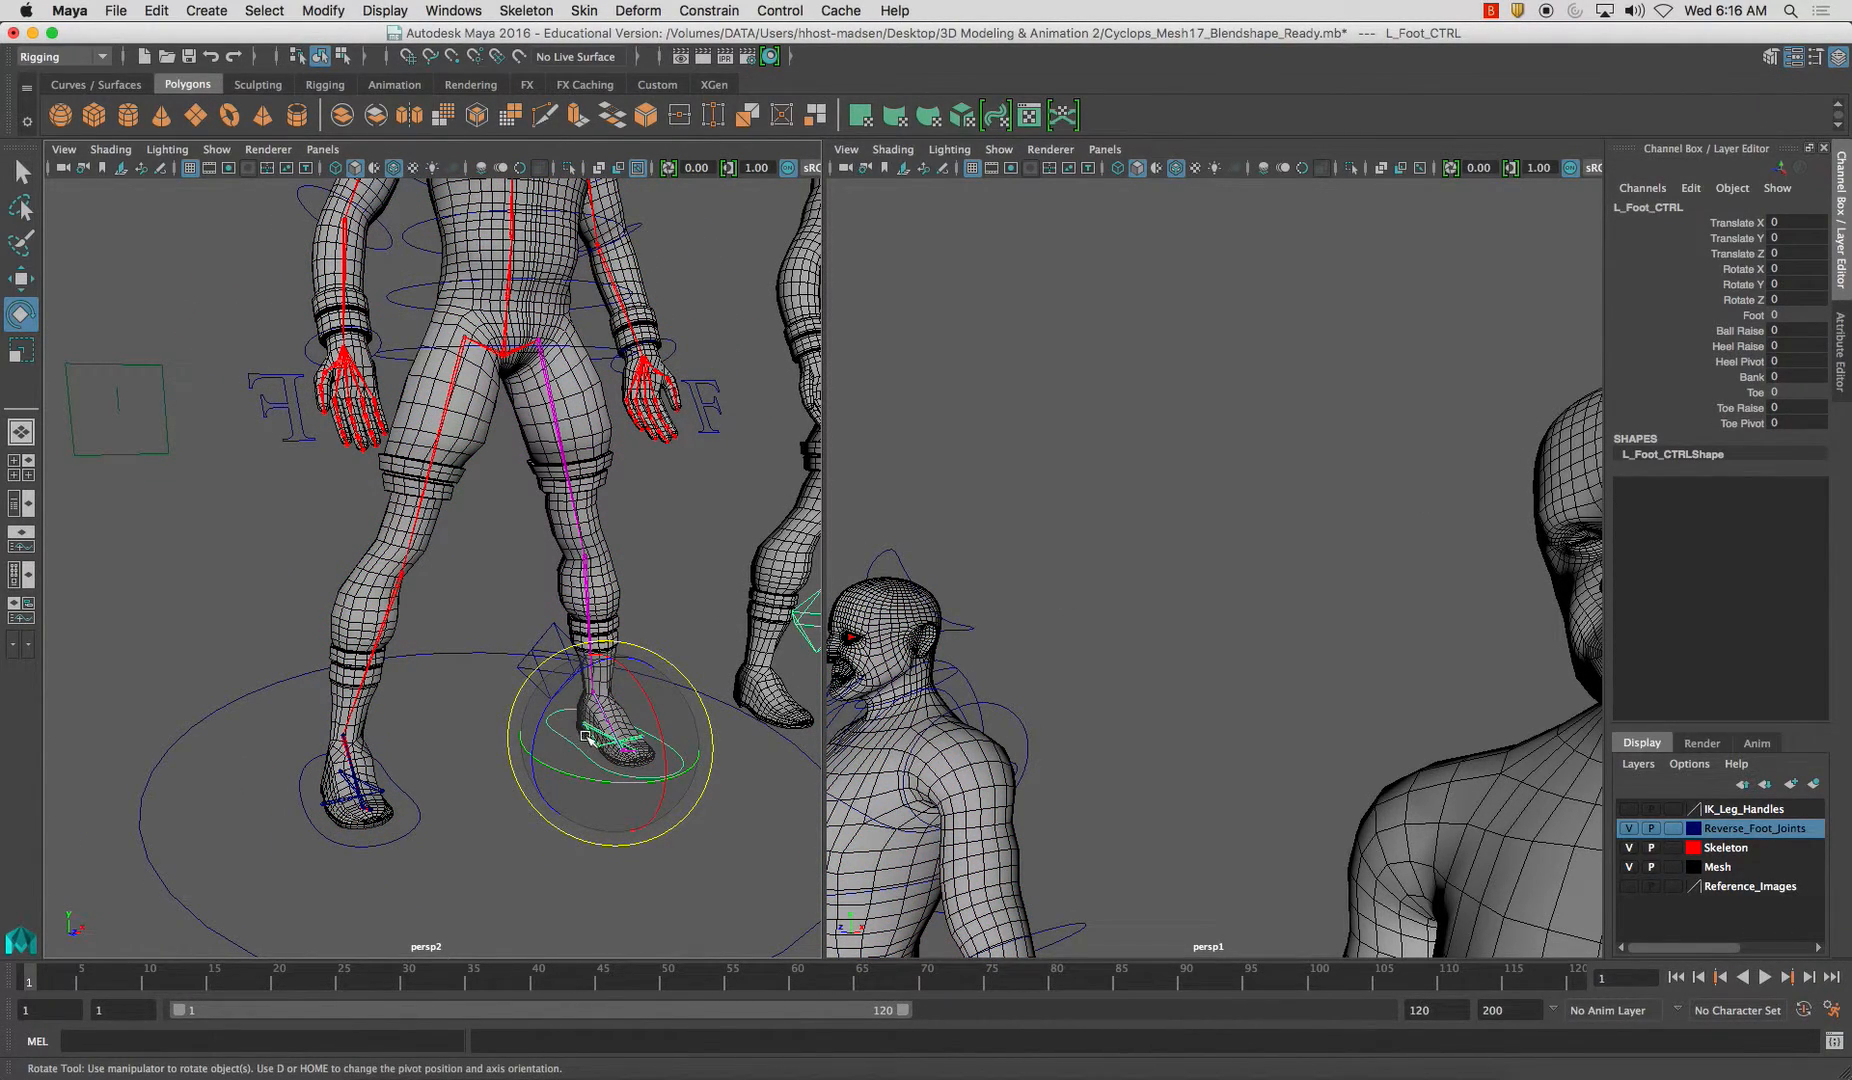
{"action": "key", "text": "w"}
{"action": "left_click_drag", "start_coordinate": [612, 645], "coordinate": [614, 594]}
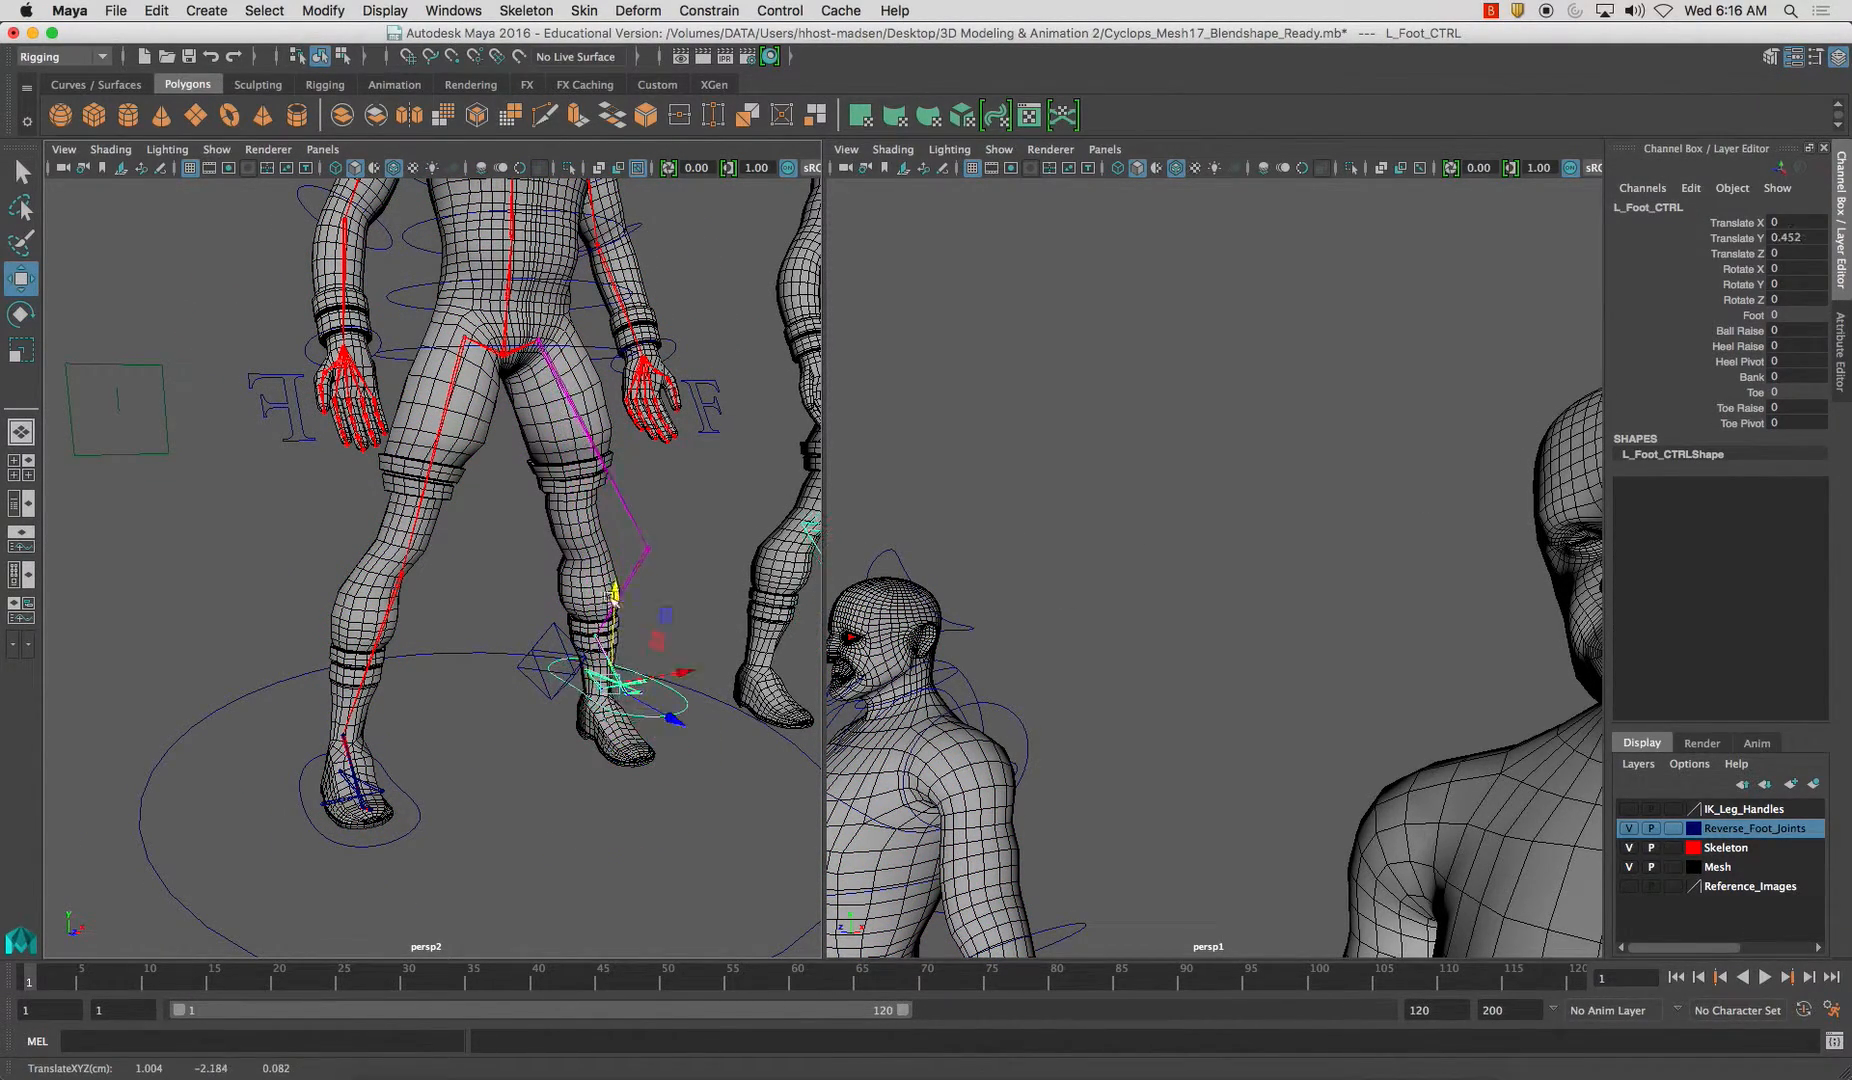
Test scaling the whole rig with the global control, Global_CTRL, and undo the test scaling
{"action": "left_click", "coordinate": [412, 803]}
{"action": "left_click", "coordinate": [358, 657]}
{"action": "left_click_drag", "start_coordinate": [358, 657], "coordinate": [595, 700], "text": "alt"}
{"action": "scroll", "coordinate": [620, 777], "scroll_direction": "down", "scroll_amount": 3}
{"action": "key", "text": "r"}
{"action": "key", "text": "super+z"}
{"action": "left_click_drag", "start_coordinate": [495, 665], "coordinate": [540, 728], "text": "alt"}
{"action": "scroll", "coordinate": [558, 718], "scroll_direction": "up", "scroll_amount": 4}
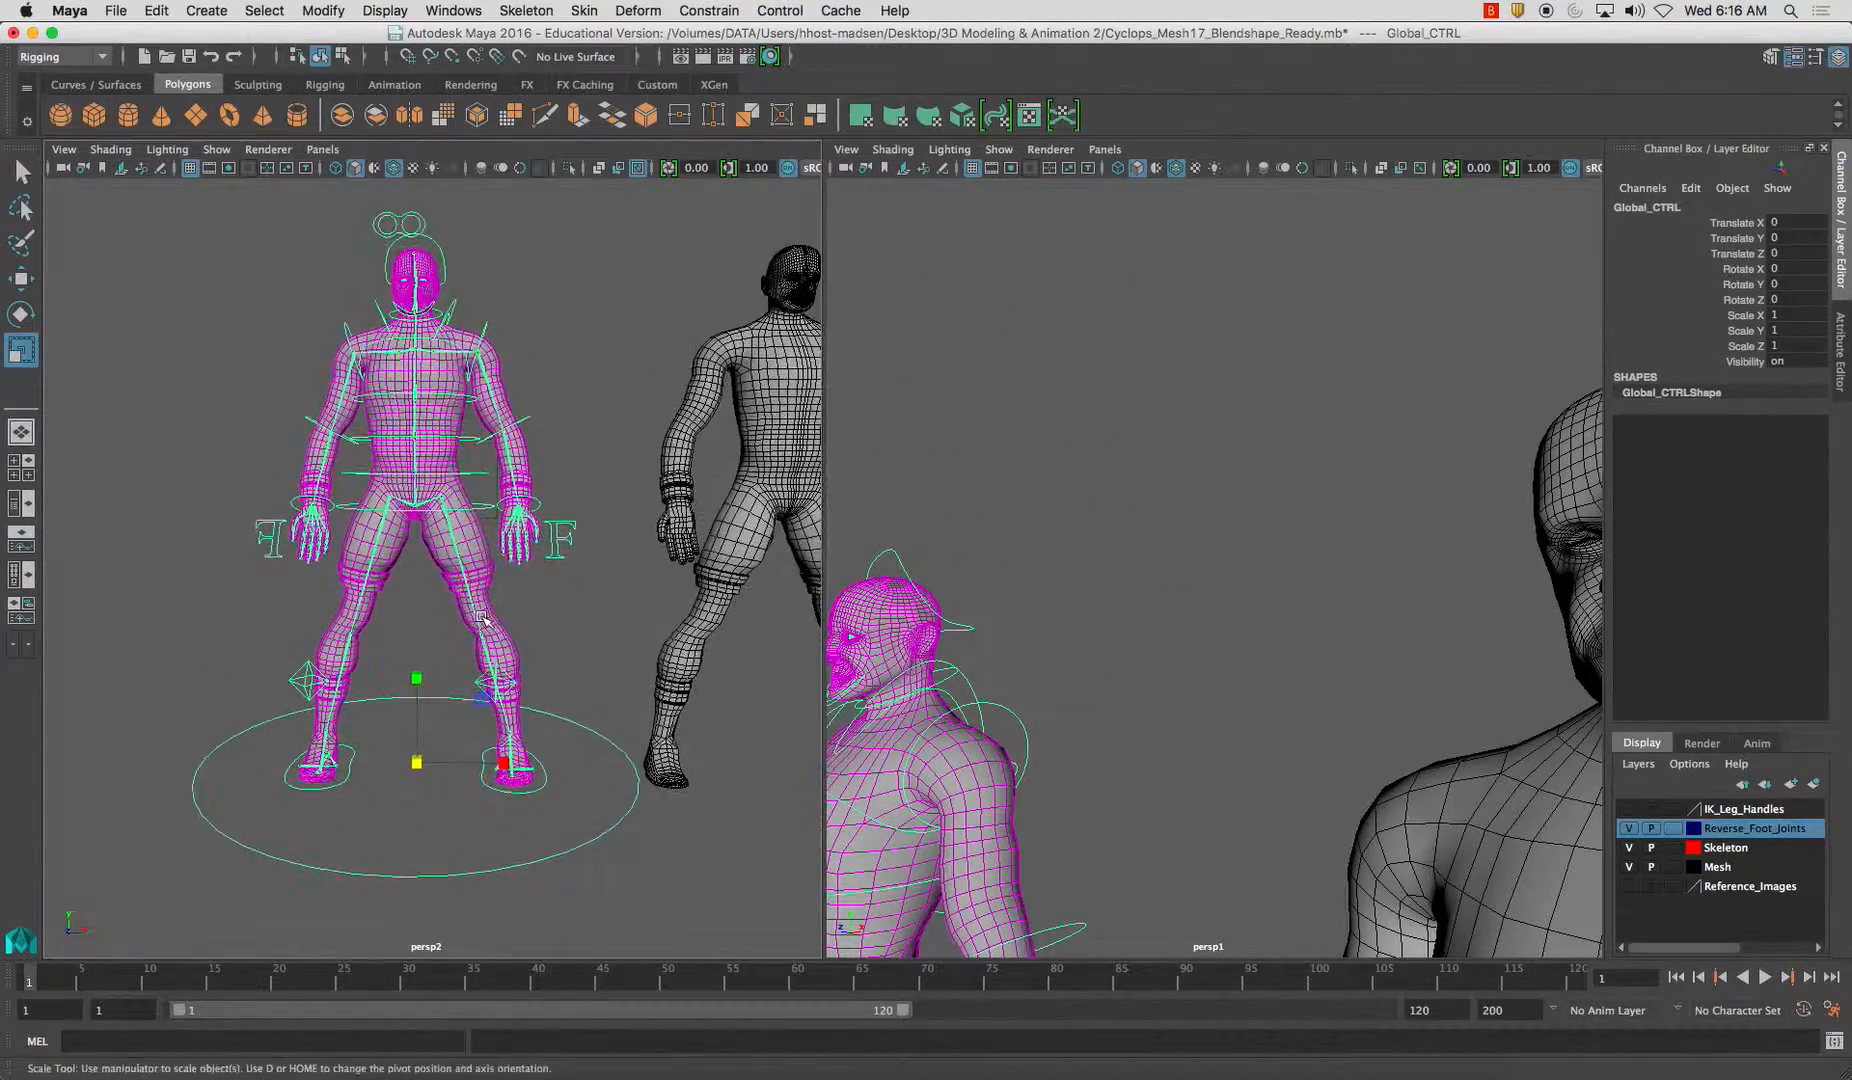
{"action": "scroll", "coordinate": [536, 736], "scroll_direction": "up", "scroll_amount": 3}
{"action": "scroll", "coordinate": [510, 528], "scroll_direction": "up", "scroll_amount": 3}
{"action": "middle_click_drag", "start_coordinate": [510, 528], "coordinate": [560, 592], "text": "alt"}
{"action": "scroll", "coordinate": [530, 540], "scroll_direction": "down", "scroll_amount": 5}
{"action": "left_click_drag", "start_coordinate": [515, 515], "coordinate": [420, 540], "text": "alt"}
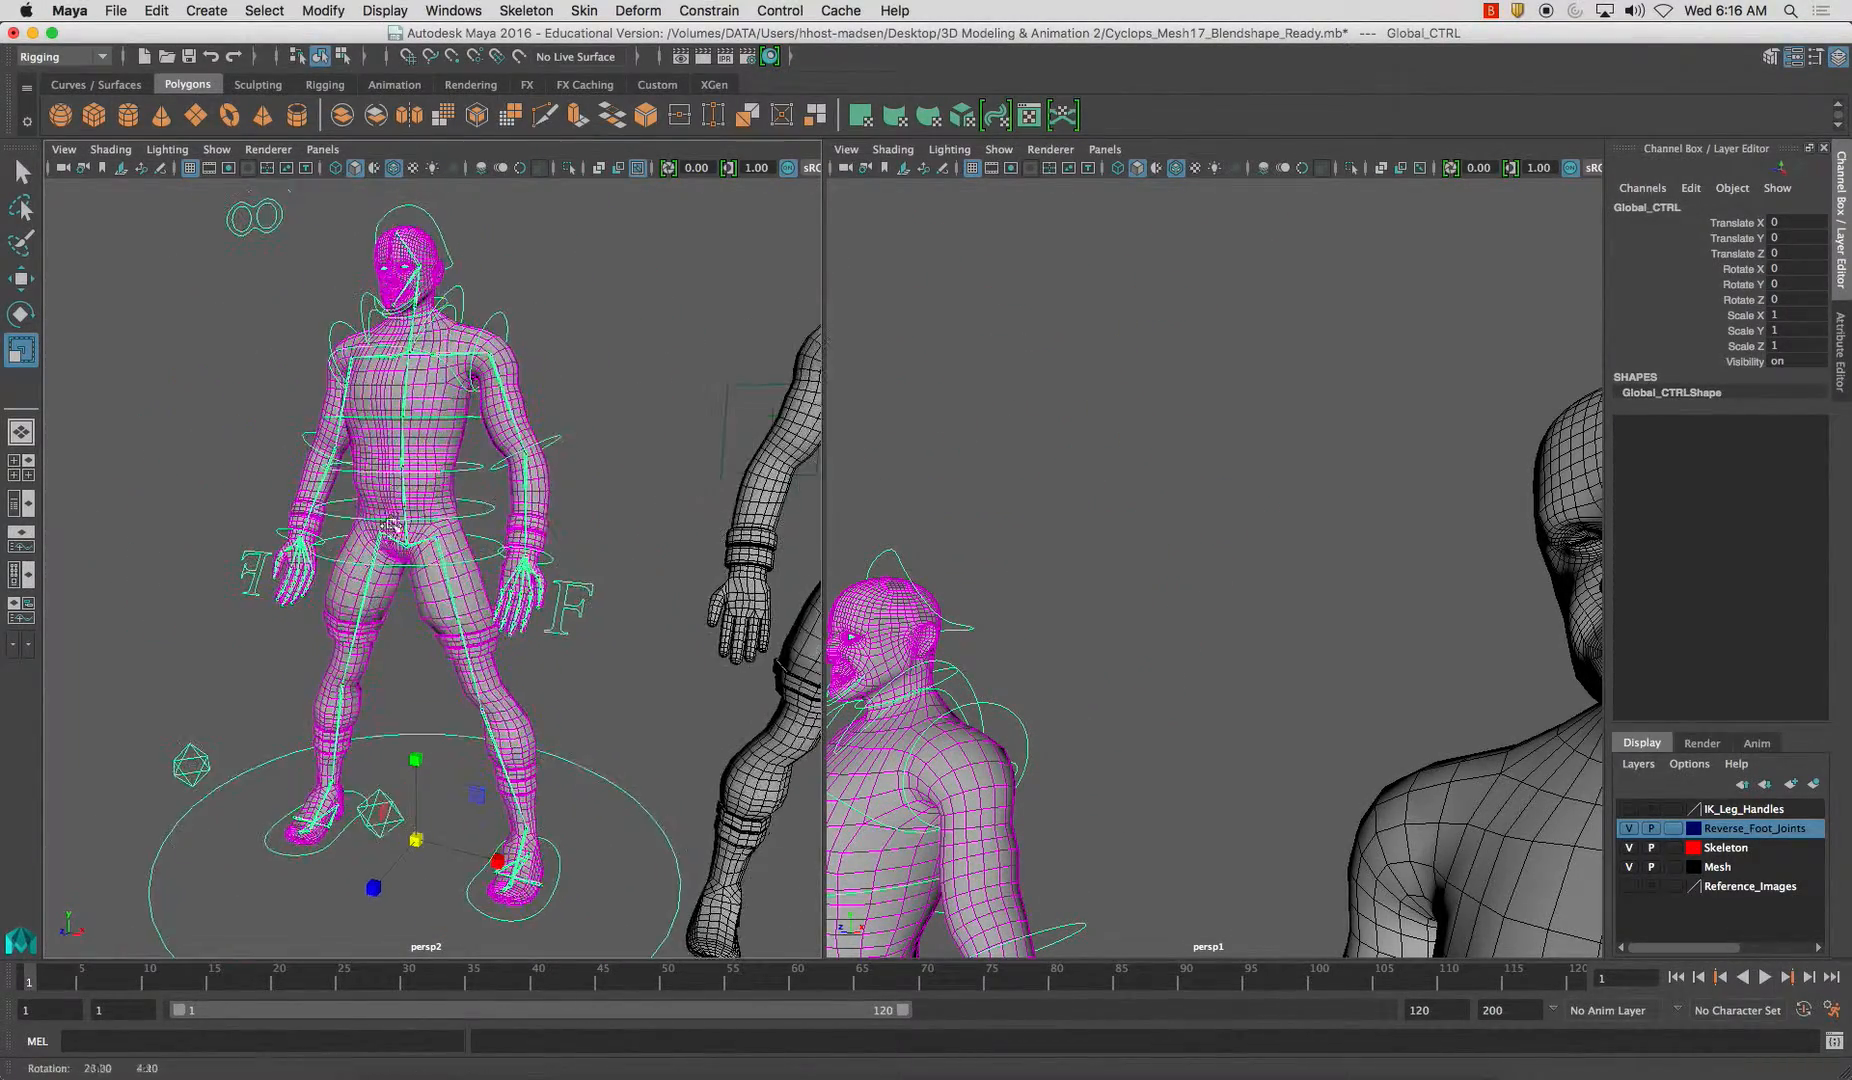
{"action": "middle_click_drag", "start_coordinate": [420, 540], "coordinate": [417, 558], "text": "alt"}
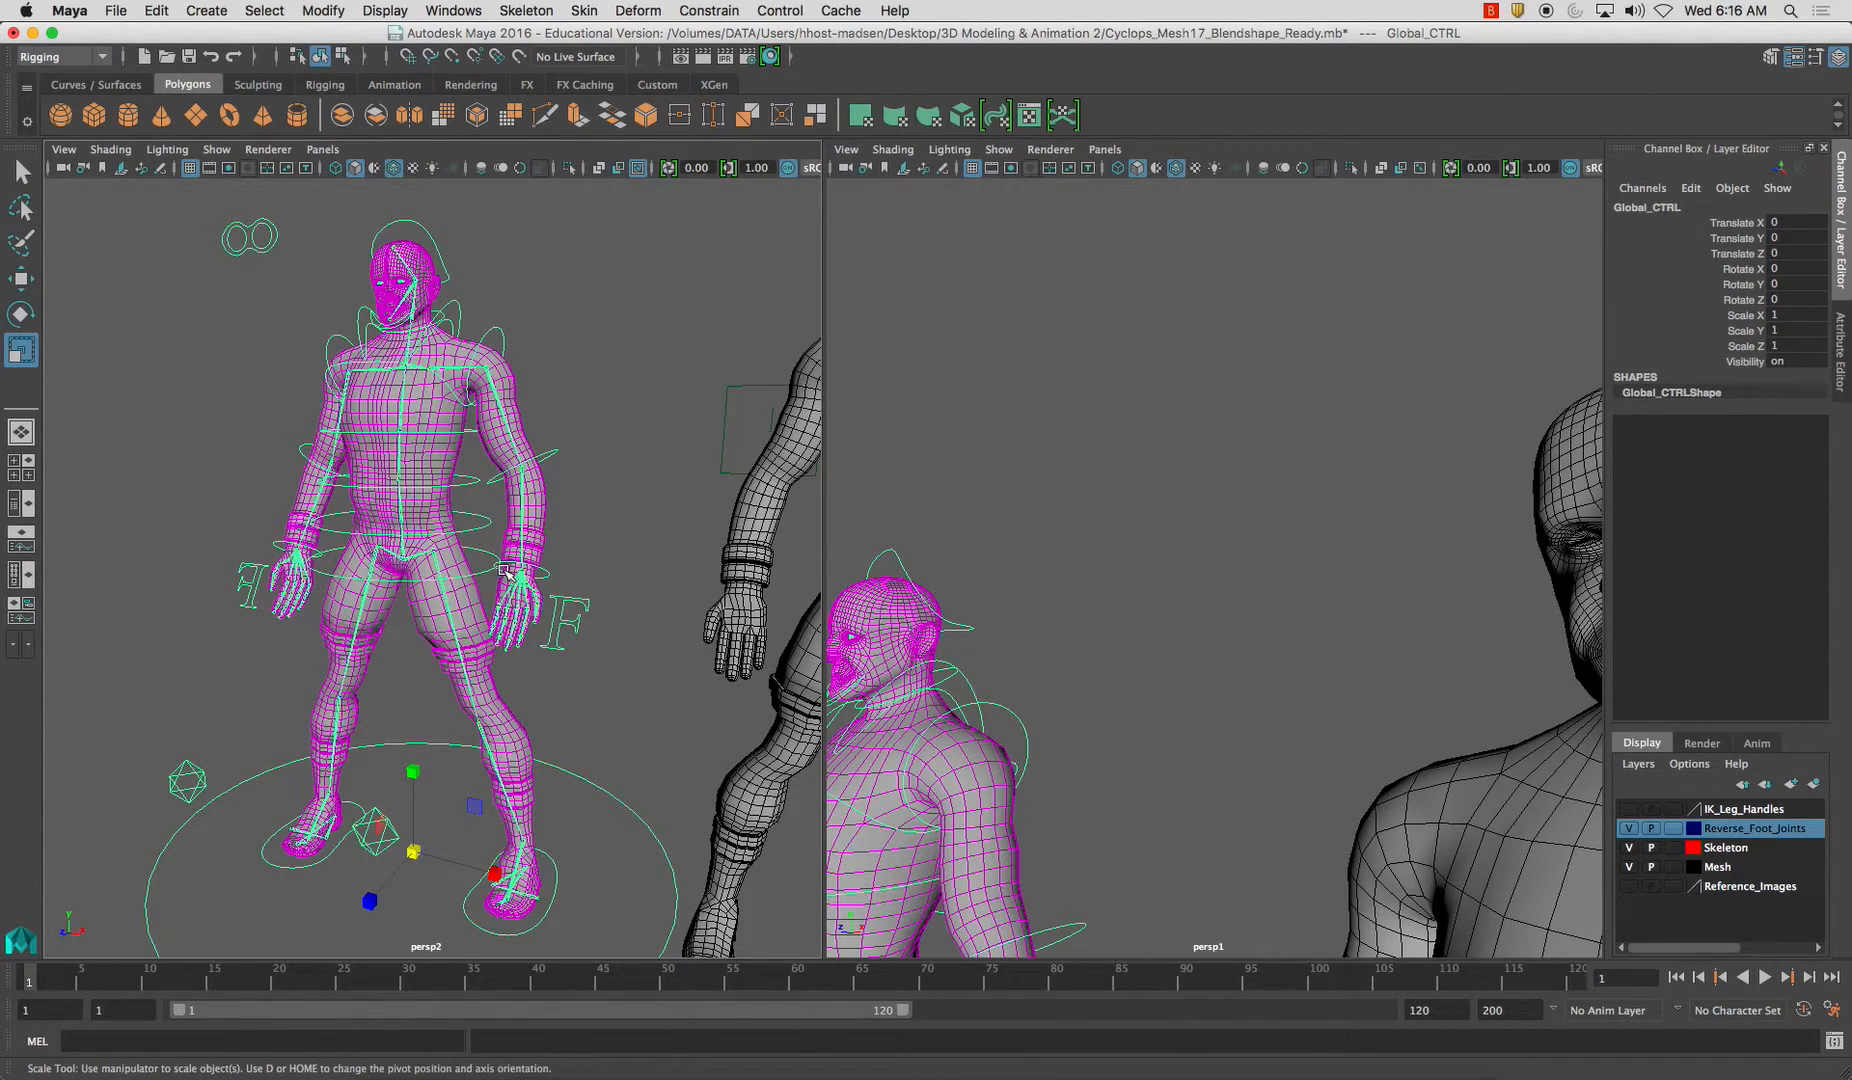
Lock and hide the scale and visibility channels of the eyes control, Eyes_CTRL, keeping its translate and rotate channels
{"action": "left_click_drag", "start_coordinate": [505, 572], "coordinate": [425, 460], "text": "alt"}
{"action": "left_click", "coordinate": [397, 426]}
{"action": "key", "text": "f"}
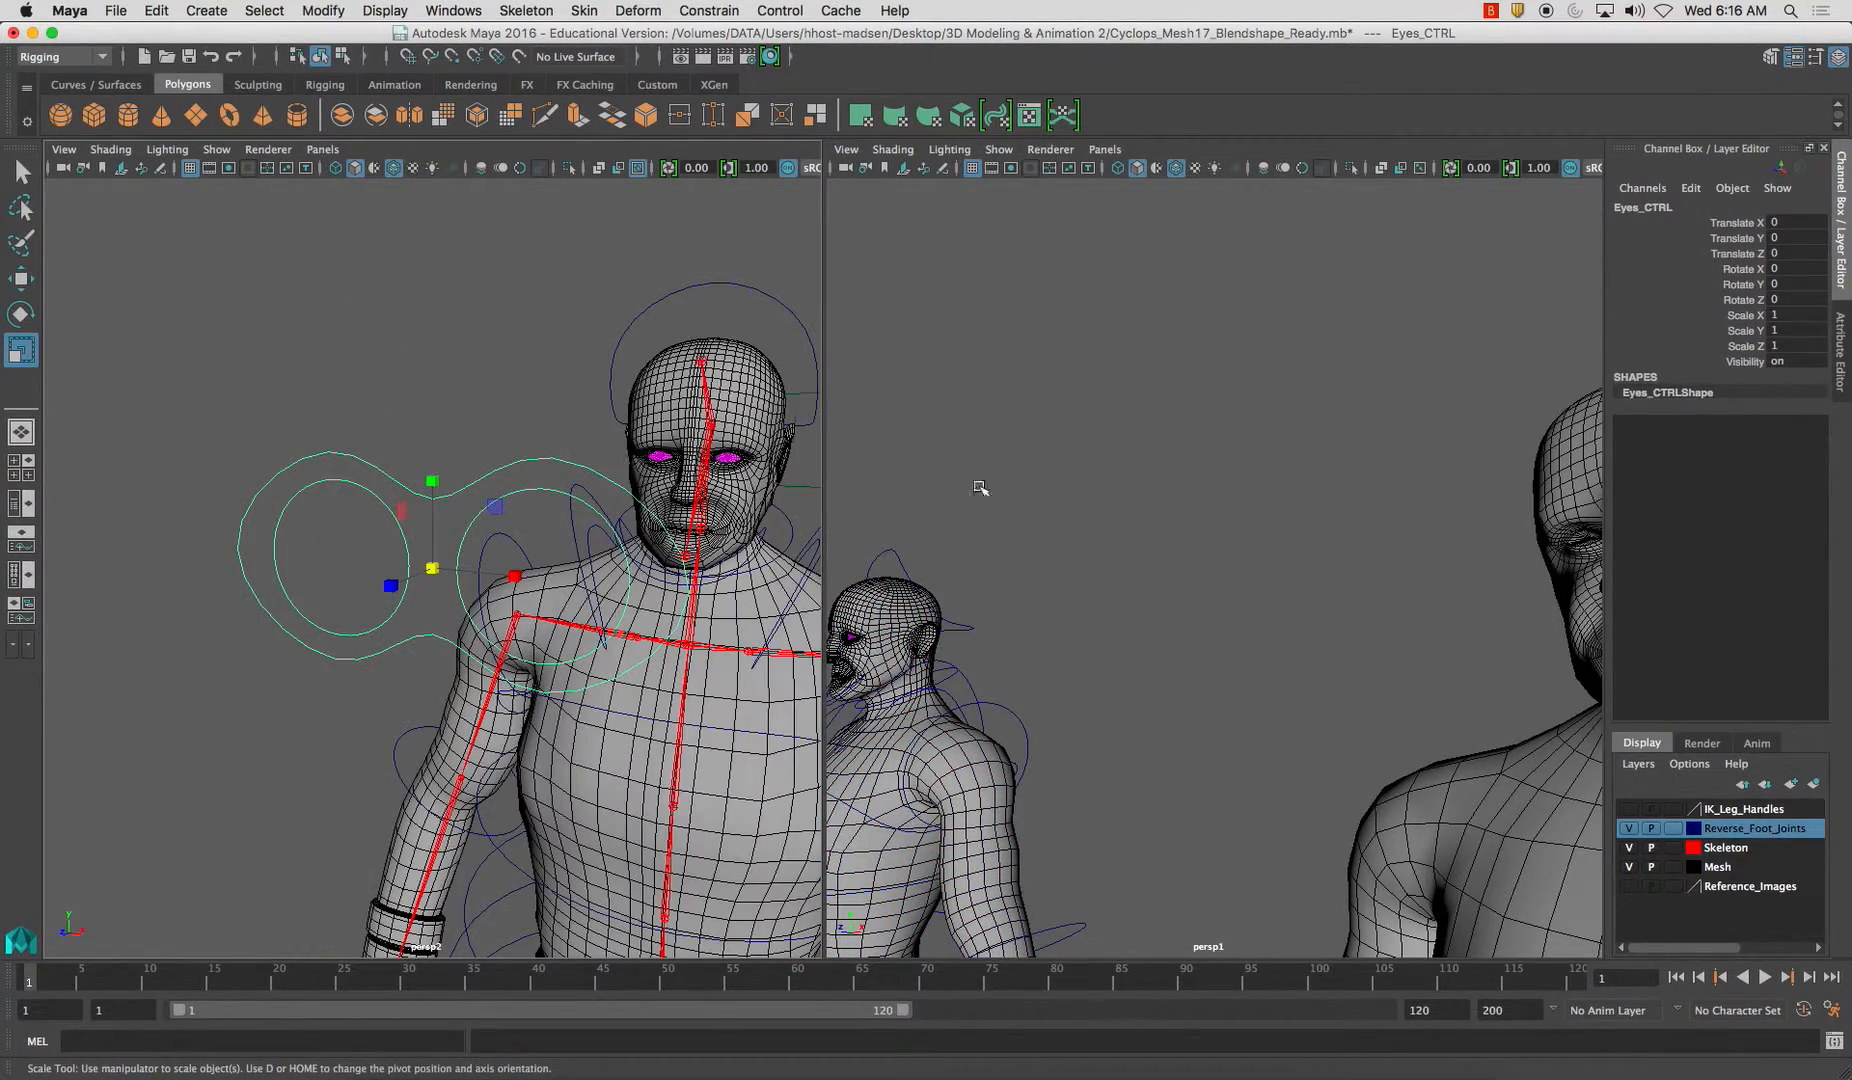
{"action": "left_click_drag", "start_coordinate": [645, 596], "coordinate": [585, 604], "text": "alt"}
{"action": "scroll", "coordinate": [585, 604], "scroll_direction": "down", "scroll_amount": 3}
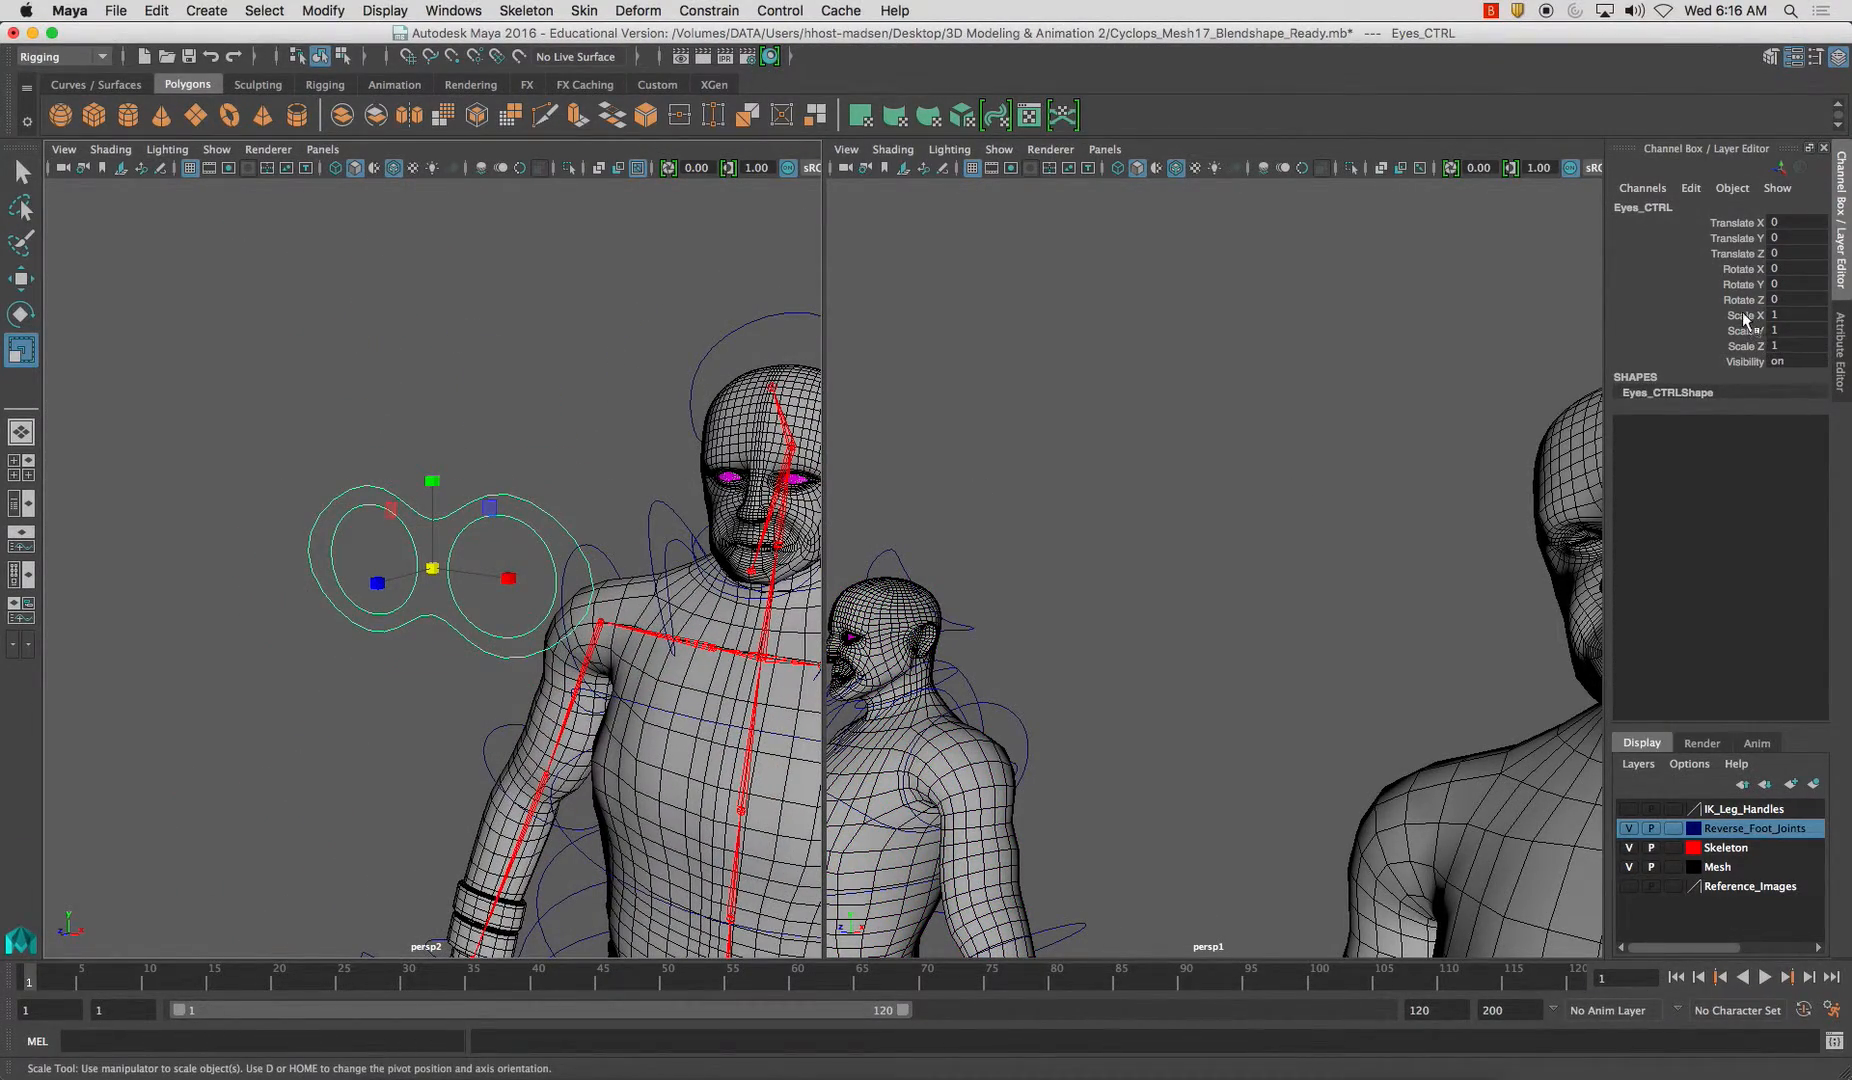
{"action": "left_click_drag", "start_coordinate": [1745, 320], "coordinate": [1742, 352]}
{"action": "right_click", "coordinate": [1742, 352]}
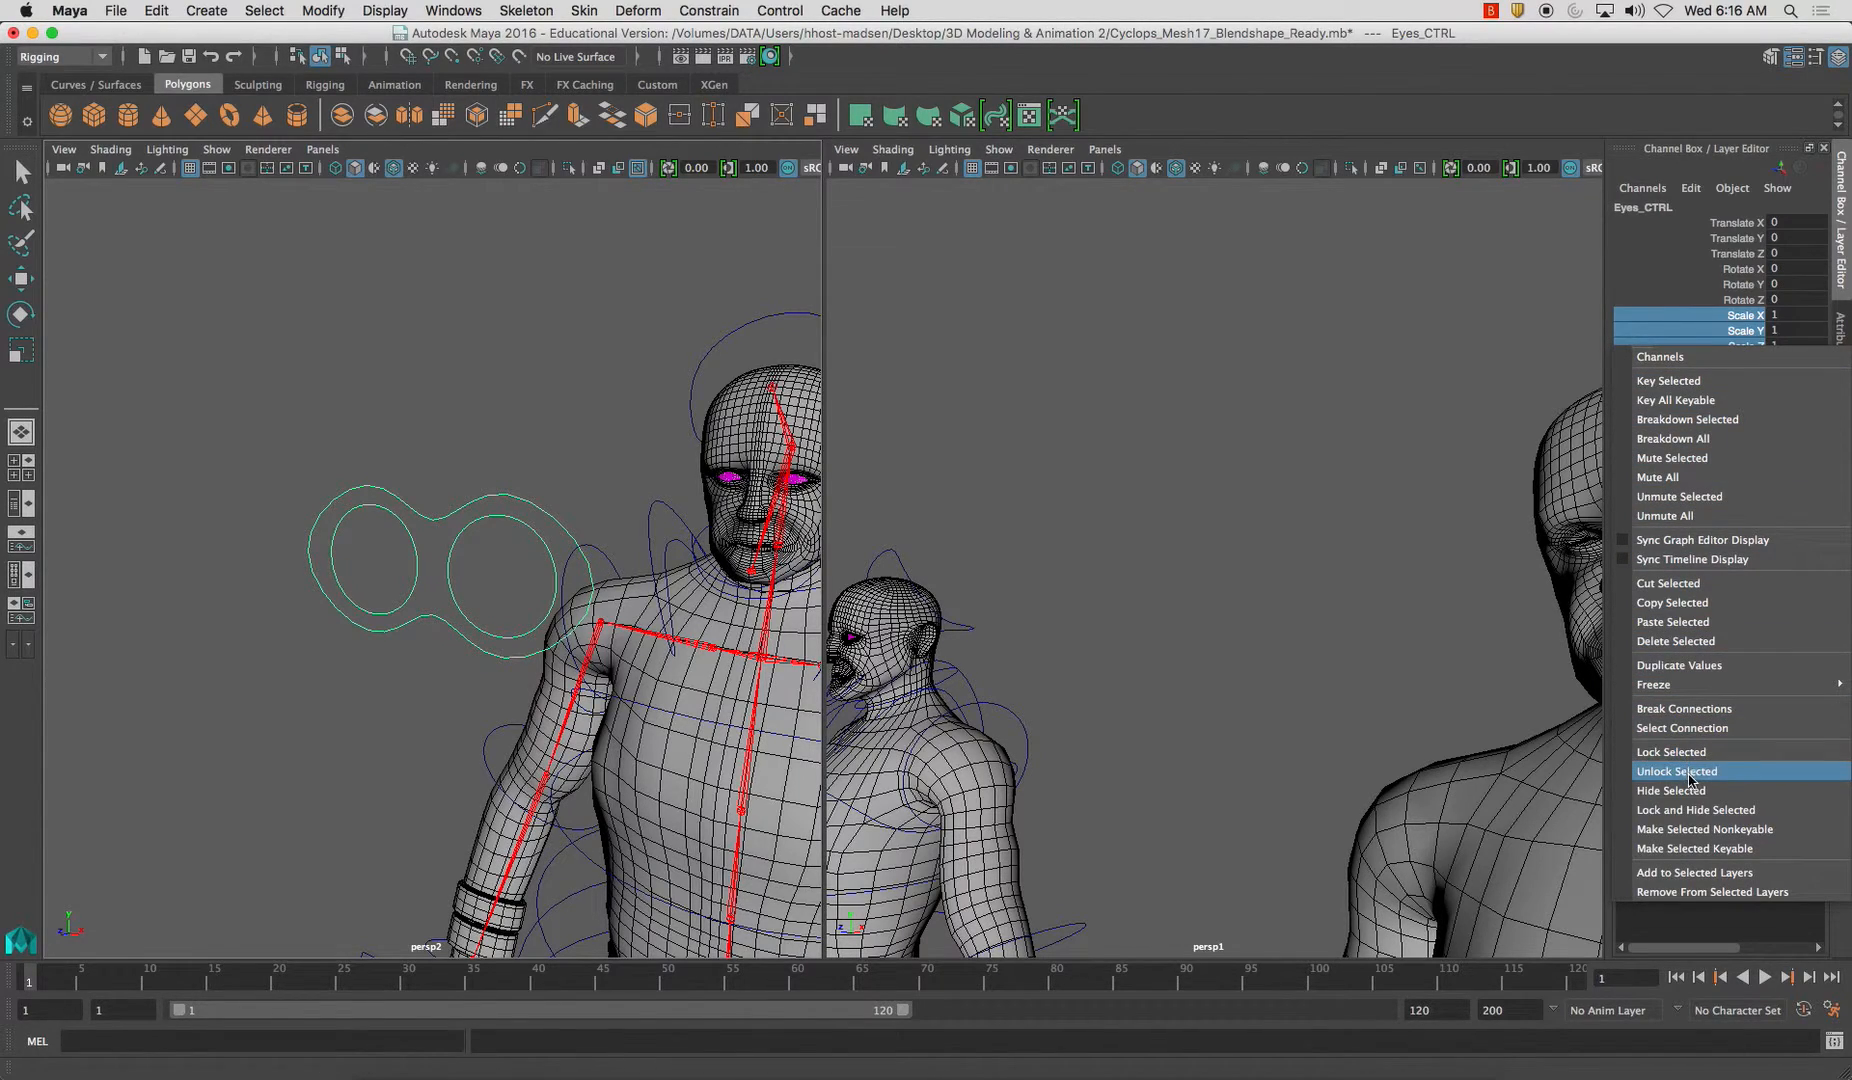
{"action": "left_click", "coordinate": [1703, 809]}
Check the eyes control, Eyes_CTRL, with the Scale tool, test rotating it, and undo the test rotation
{"action": "key", "text": "r"}
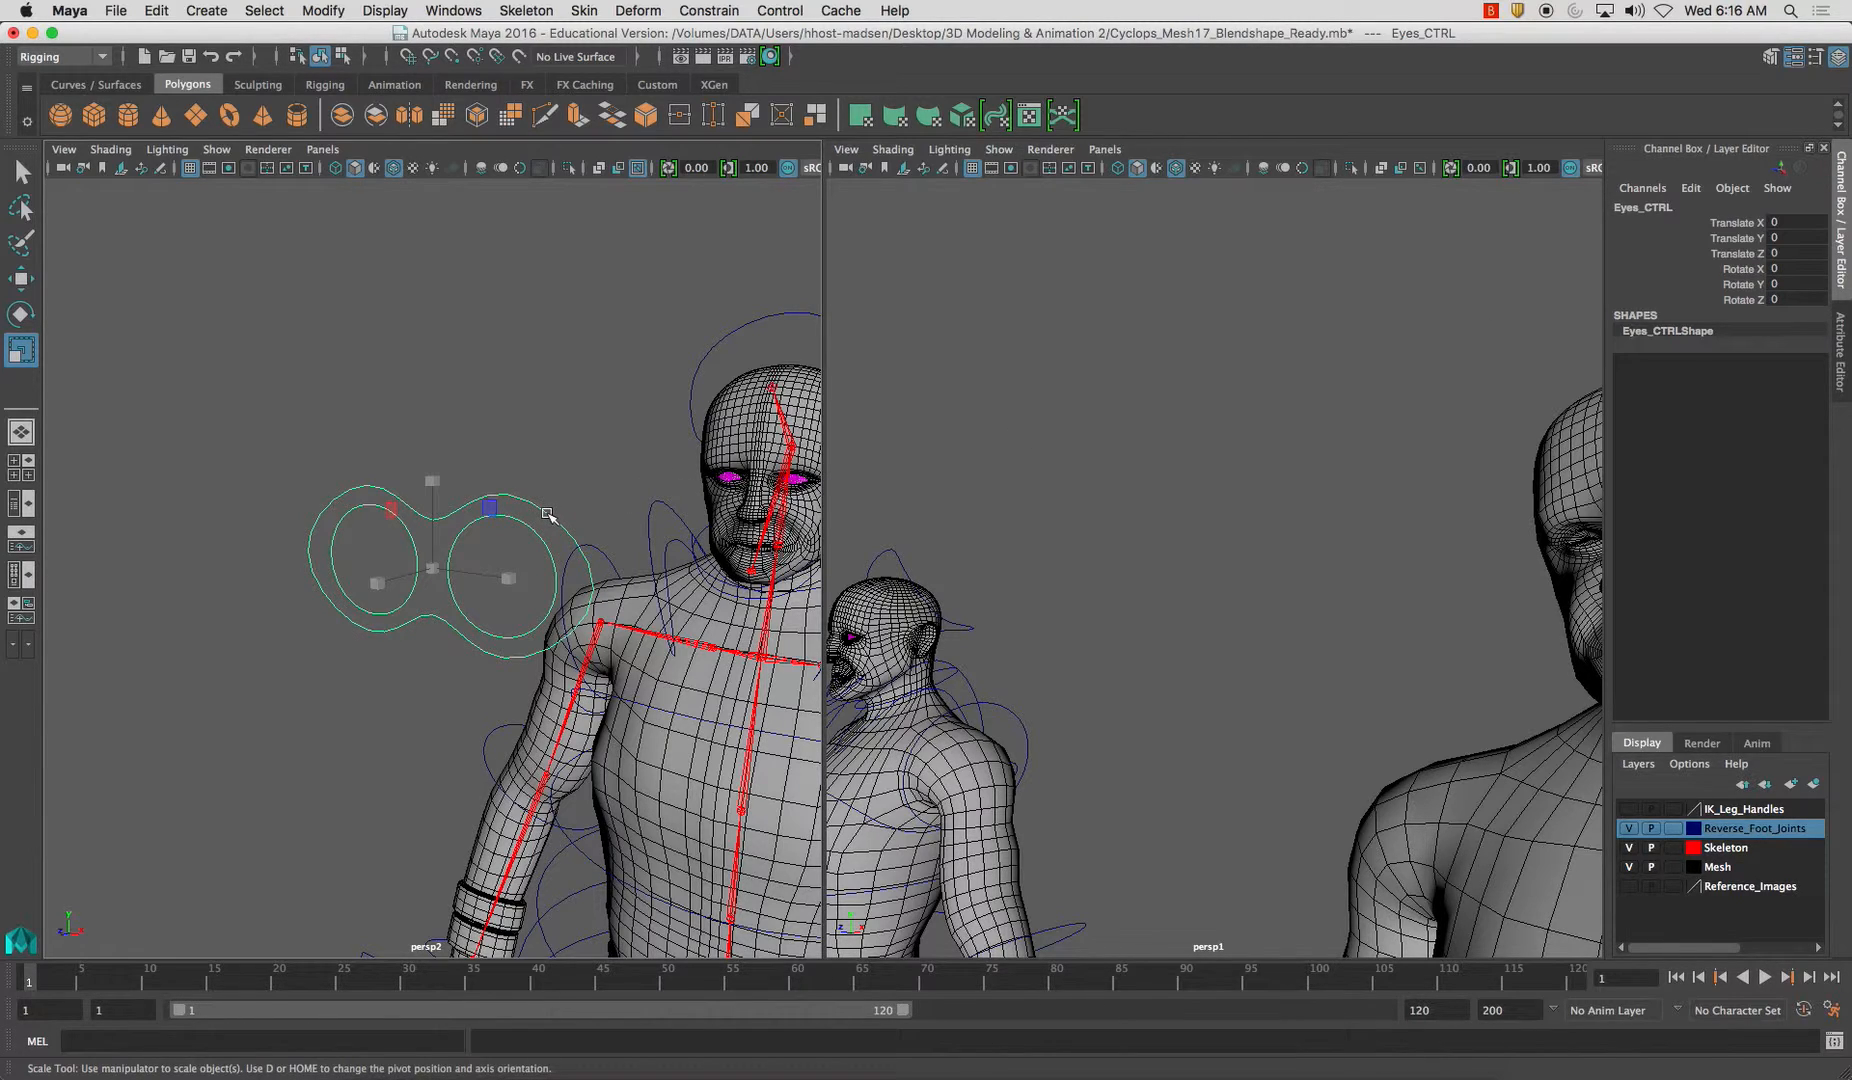
{"action": "key", "text": "e"}
{"action": "mouse_move", "coordinate": [524, 531]}
{"action": "left_mouse_down"}
{"action": "mouse_move", "coordinate": [500, 529]}
{"action": "mouse_move", "coordinate": [537, 530]}
{"action": "left_mouse_up"}
{"action": "key", "text": "super+z"}
{"action": "left_click", "coordinate": [495, 524]}
{"action": "left_click", "coordinate": [495, 517]}
{"action": "mouse_move", "coordinate": [505, 563]}
{"action": "left_mouse_down"}
{"action": "mouse_move", "coordinate": [530, 532]}
{"action": "mouse_move", "coordinate": [500, 570]}
{"action": "mouse_move", "coordinate": [525, 575]}
{"action": "left_mouse_up"}
{"action": "mouse_move", "coordinate": [525, 575]}
{"action": "middle_mouse_down", "text": "alt"}
{"action": "mouse_move", "coordinate": [541, 591]}
{"action": "mouse_move", "coordinate": [526, 591]}
{"action": "middle_mouse_up", "text": "alt"}
Examine the character's left eye up close in the persp1 view while keeping the eye controls in view in persp2
{"action": "middle_click_drag", "start_coordinate": [1269, 575], "coordinate": [1329, 567], "text": "alt"}
{"action": "left_click", "coordinate": [914, 629]}
{"action": "key", "text": "f"}
{"action": "left_click_drag", "start_coordinate": [1030, 700], "coordinate": [990, 640], "text": "alt"}
{"action": "right_click_drag", "start_coordinate": [990, 640], "coordinate": [1150, 350], "text": "alt"}
{"action": "left_click", "coordinate": [1161, 313]}
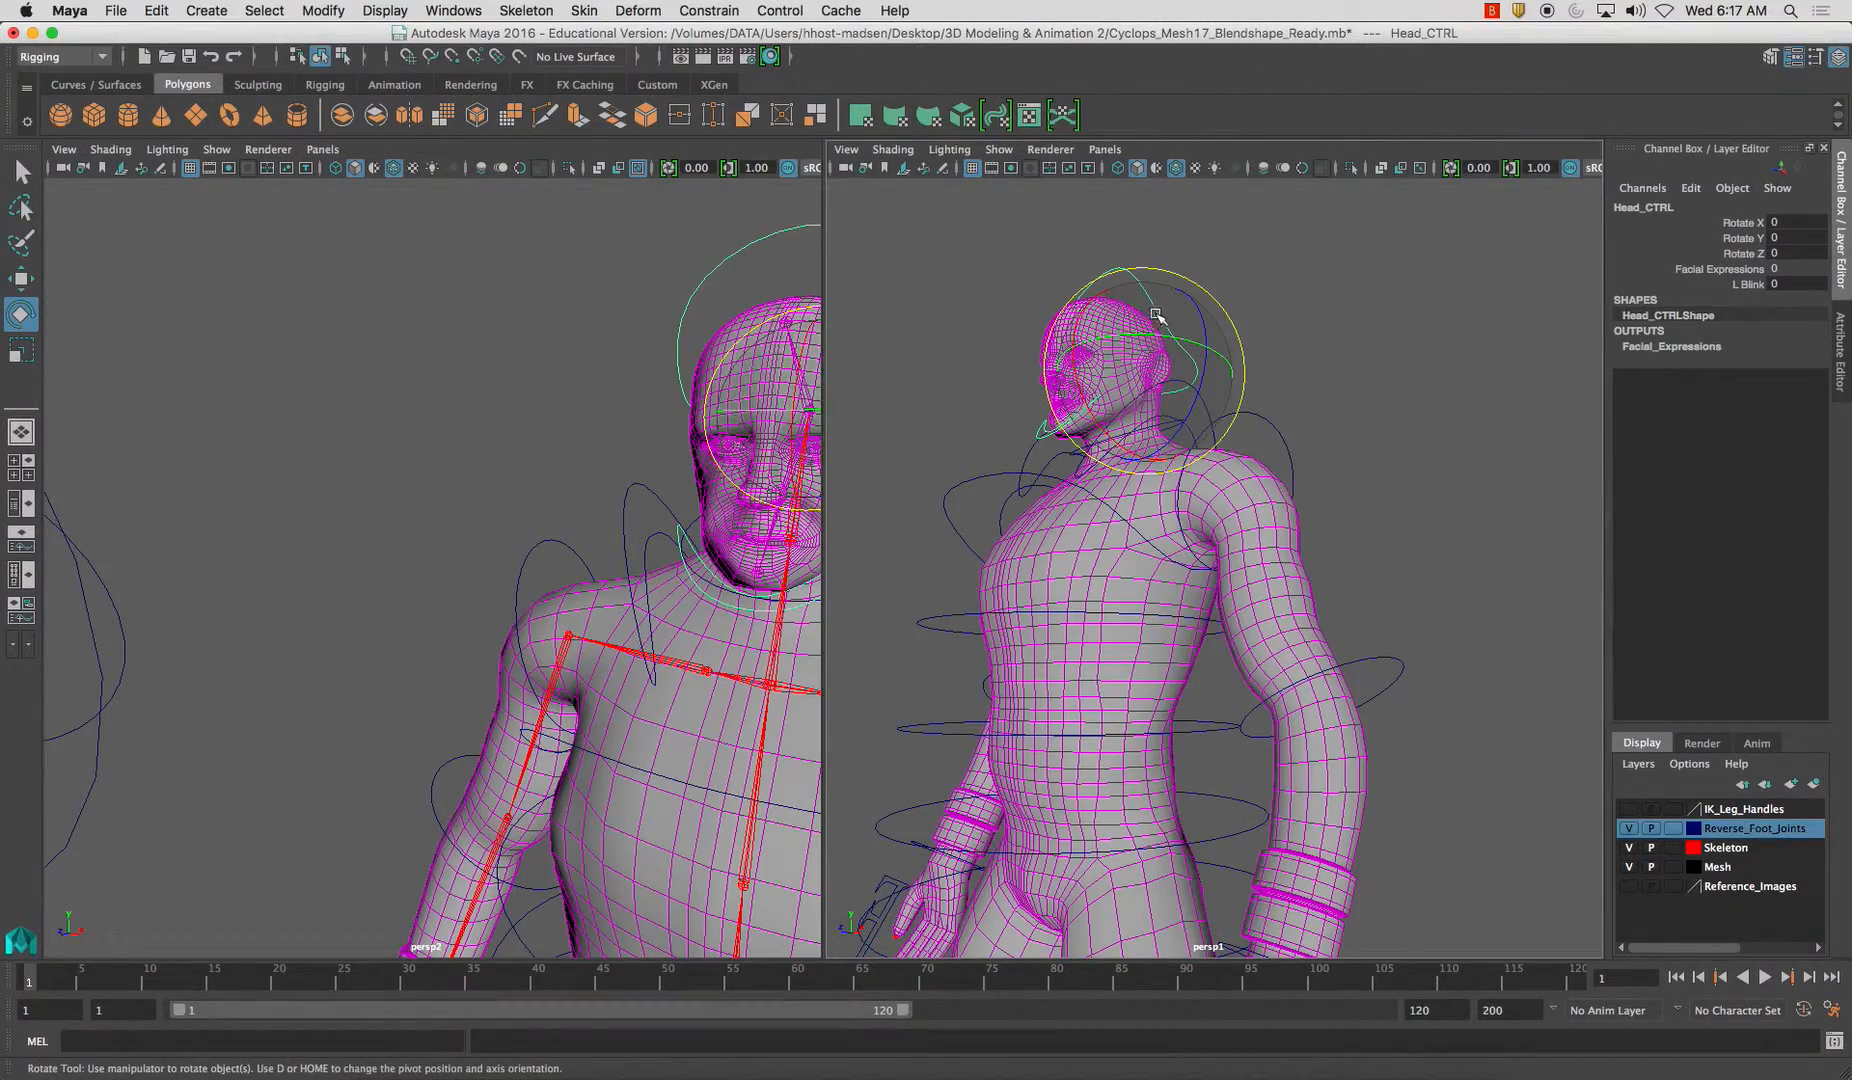
{"action": "right_click_drag", "start_coordinate": [1080, 297], "coordinate": [1260, 450], "text": "alt"}
{"action": "middle_click_drag", "start_coordinate": [1096, 459], "coordinate": [1216, 636], "text": "alt"}
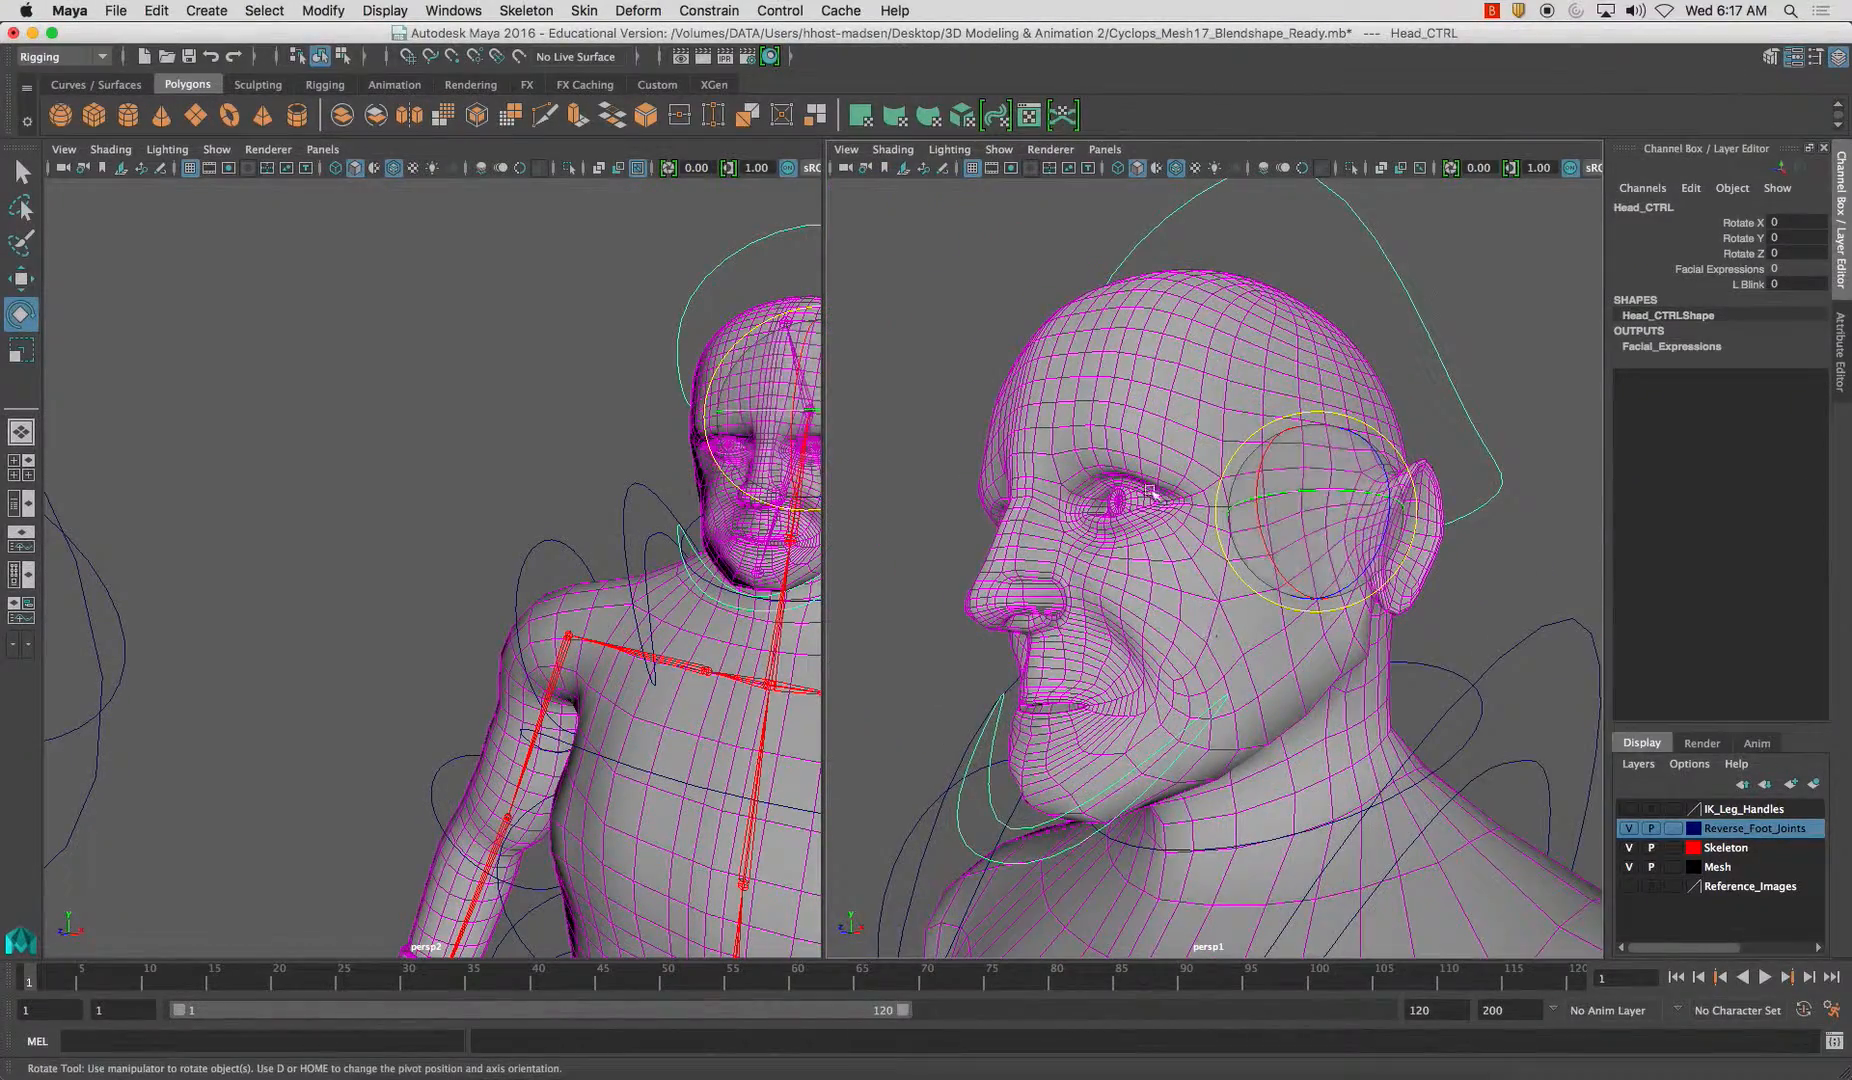
{"action": "left_click", "coordinate": [926, 457]}
{"action": "right_click_drag", "start_coordinate": [1058, 467], "coordinate": [1180, 505], "text": "alt"}
{"action": "right_click_drag", "start_coordinate": [598, 479], "coordinate": [446, 427], "text": "alt"}
Reset the left eye control, L_Eye_CTRL, by setting Rotate X, Rotate Y and Rotate Z to 0
{"action": "left_click", "coordinate": [223, 510]}
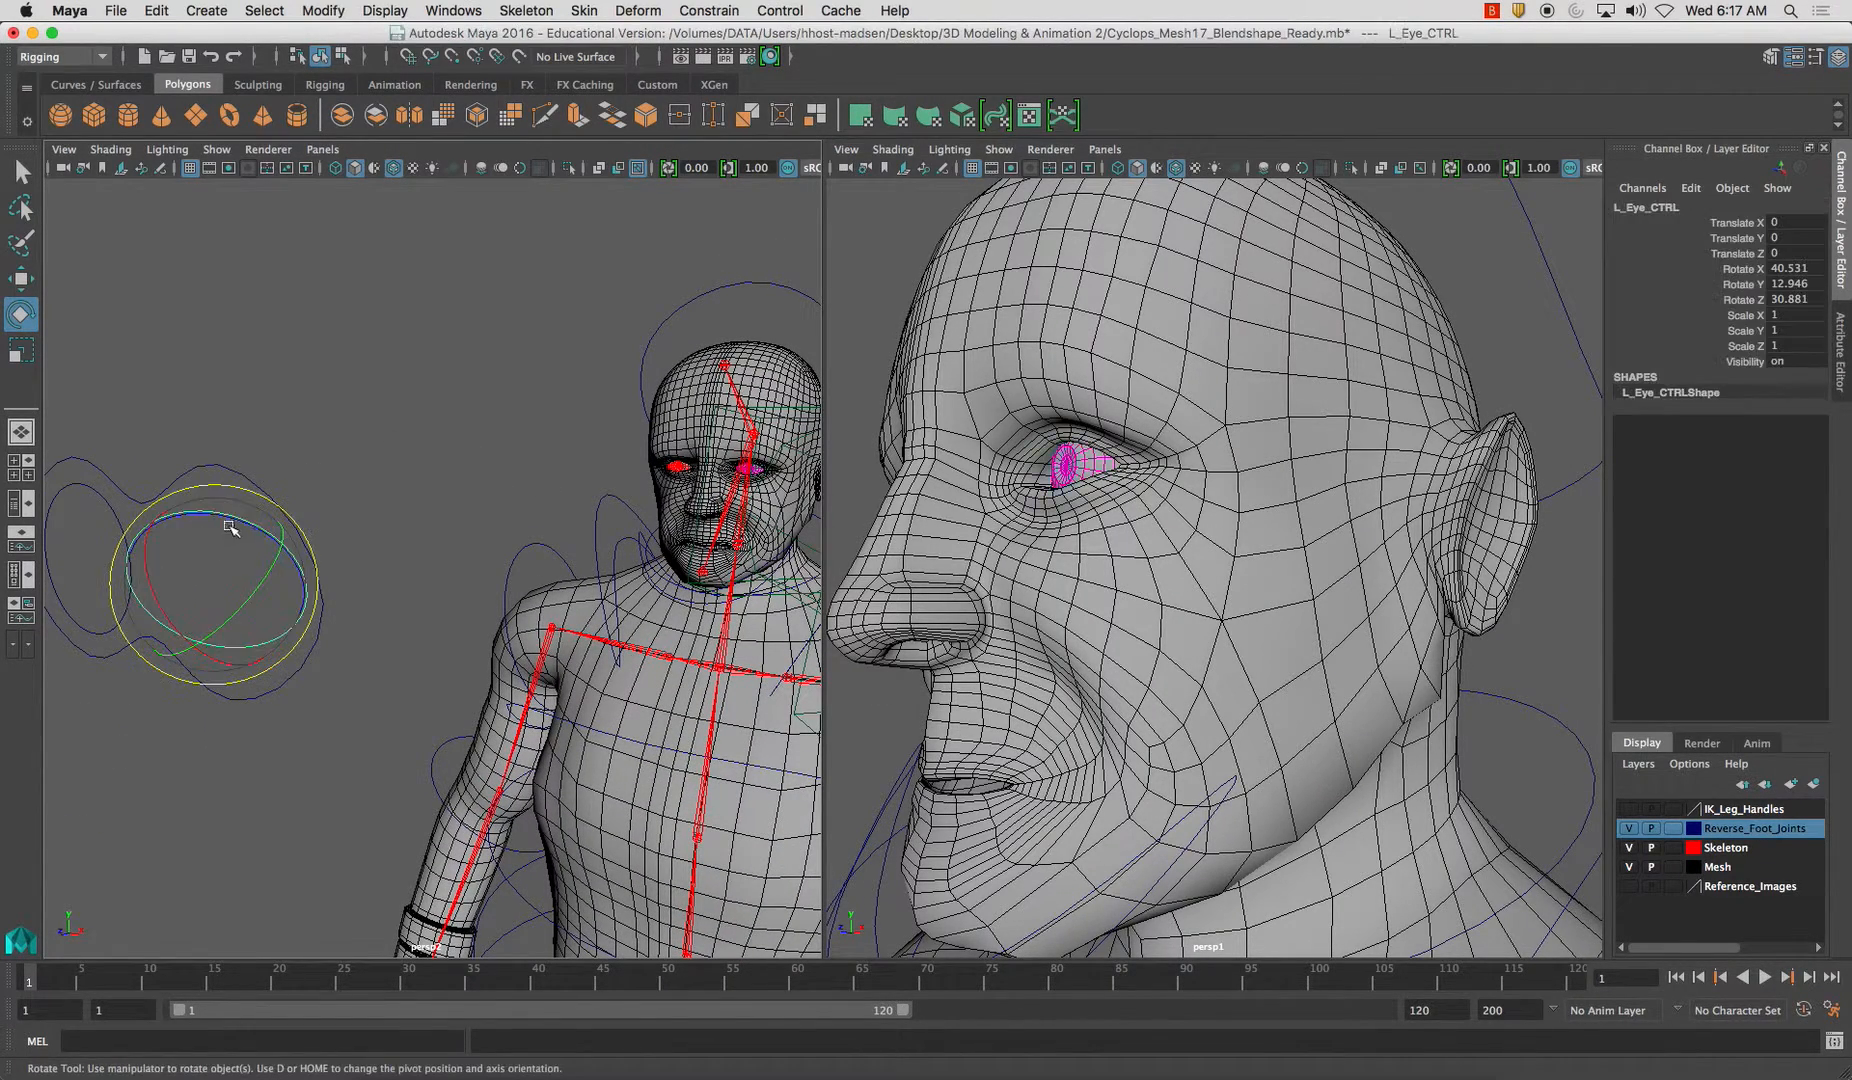
{"action": "double_click", "coordinate": [1786, 268]}
{"action": "type", "text": "0"}
{"action": "key", "text": "Tab"}
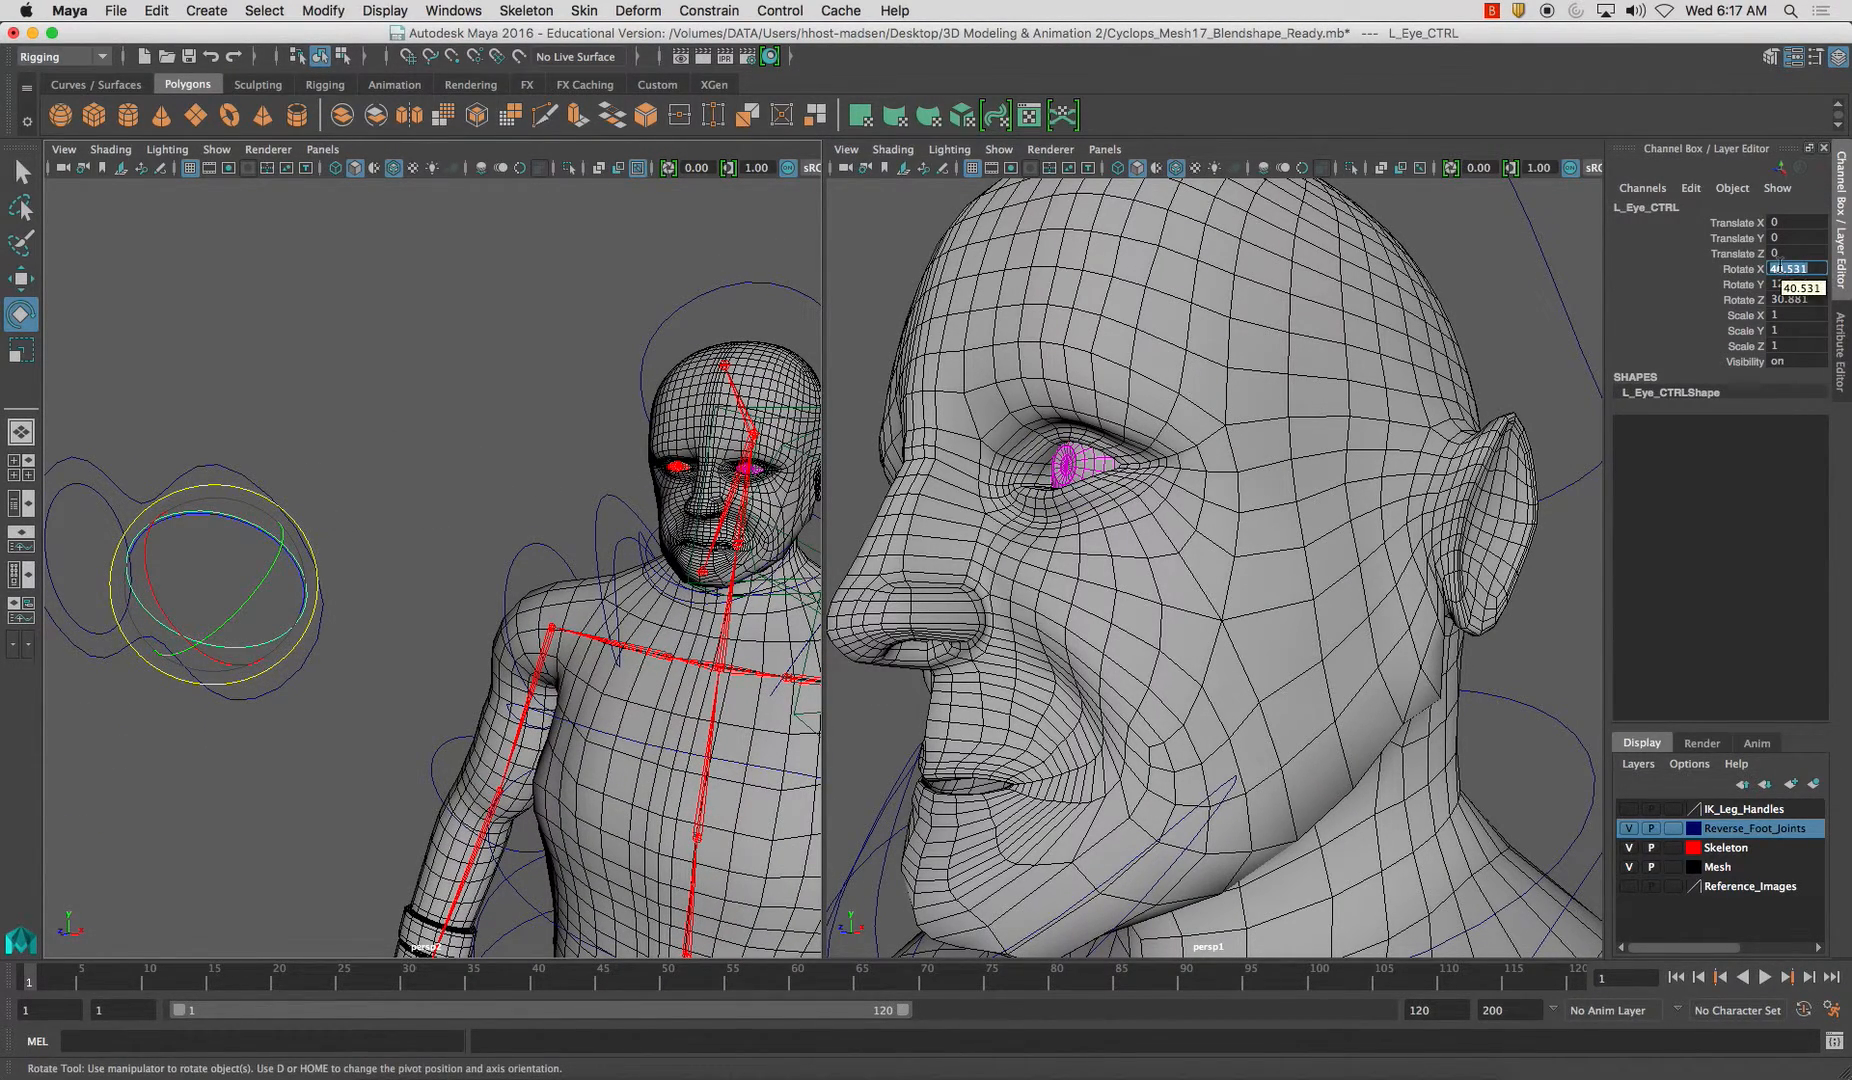
{"action": "type", "text": "0"}
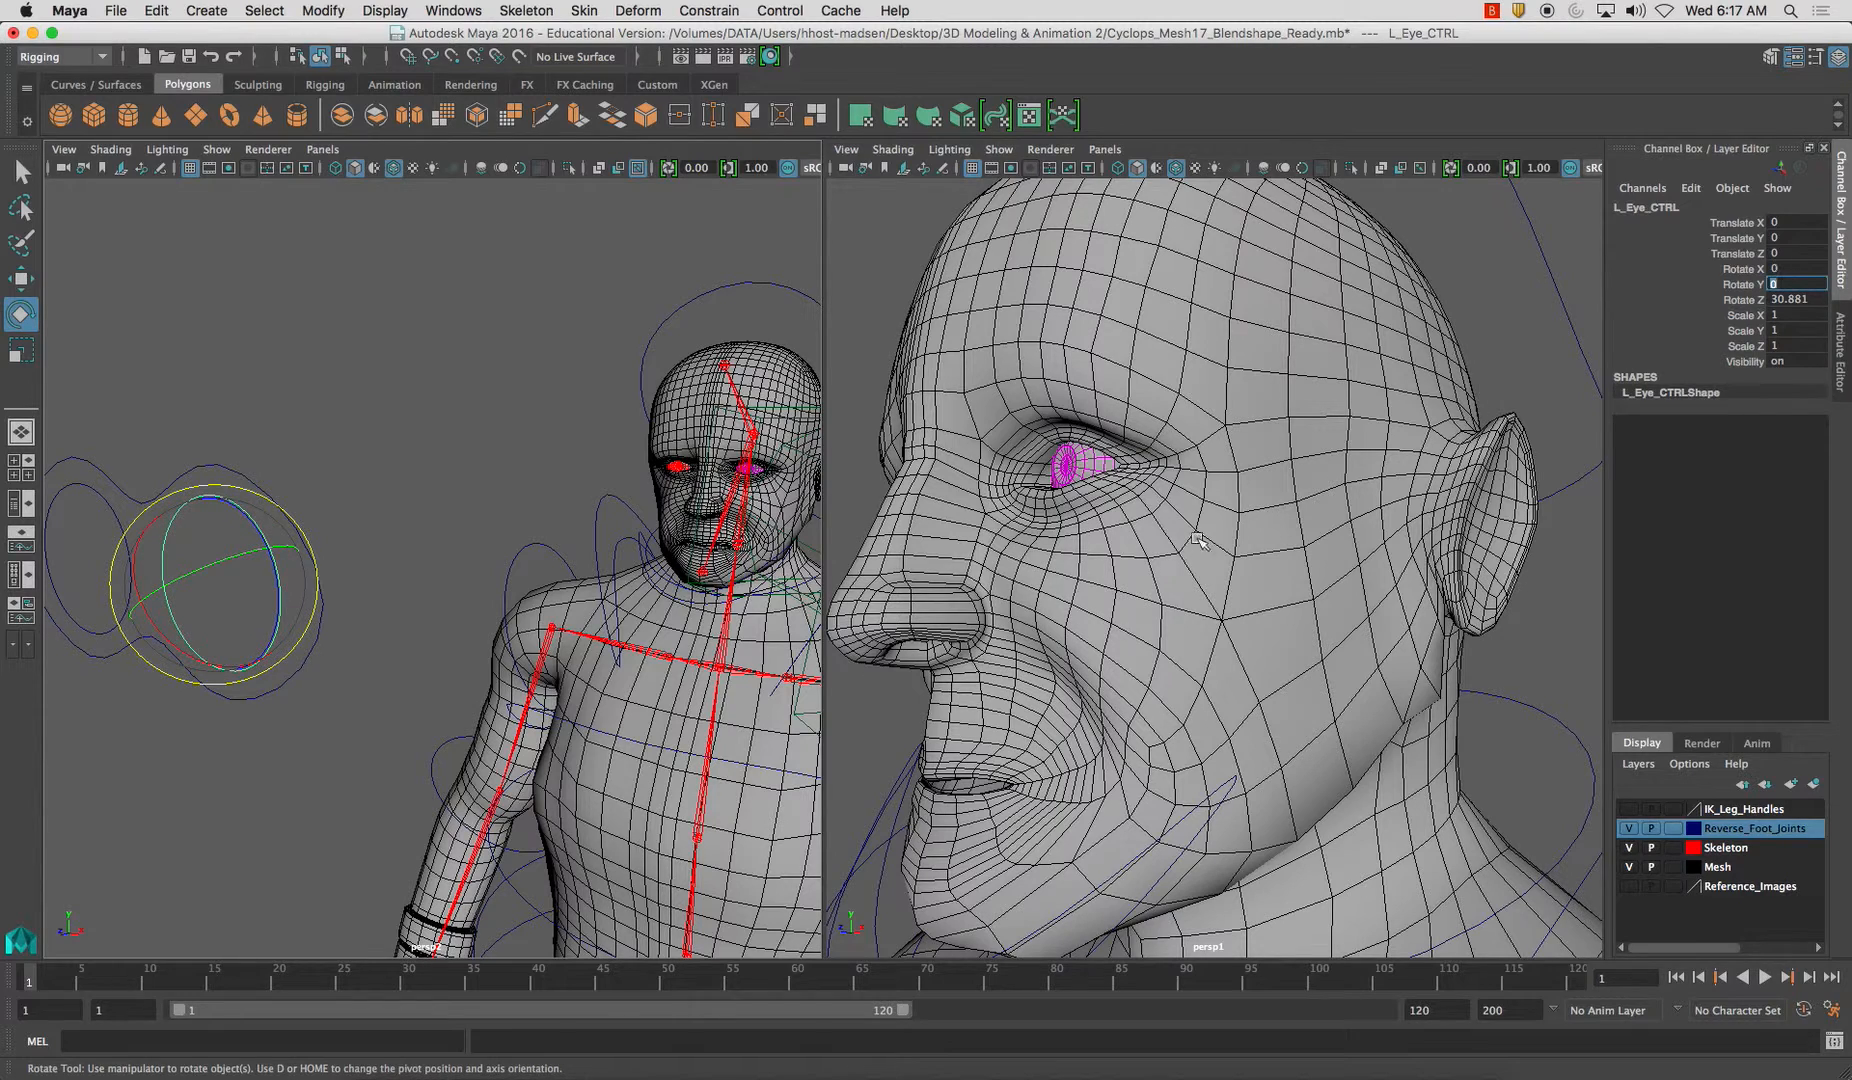
{"action": "key", "text": "Return"}
{"action": "double_click", "coordinate": [1810, 299]}
{"action": "type", "text": "0"}
{"action": "key", "text": "Return"}
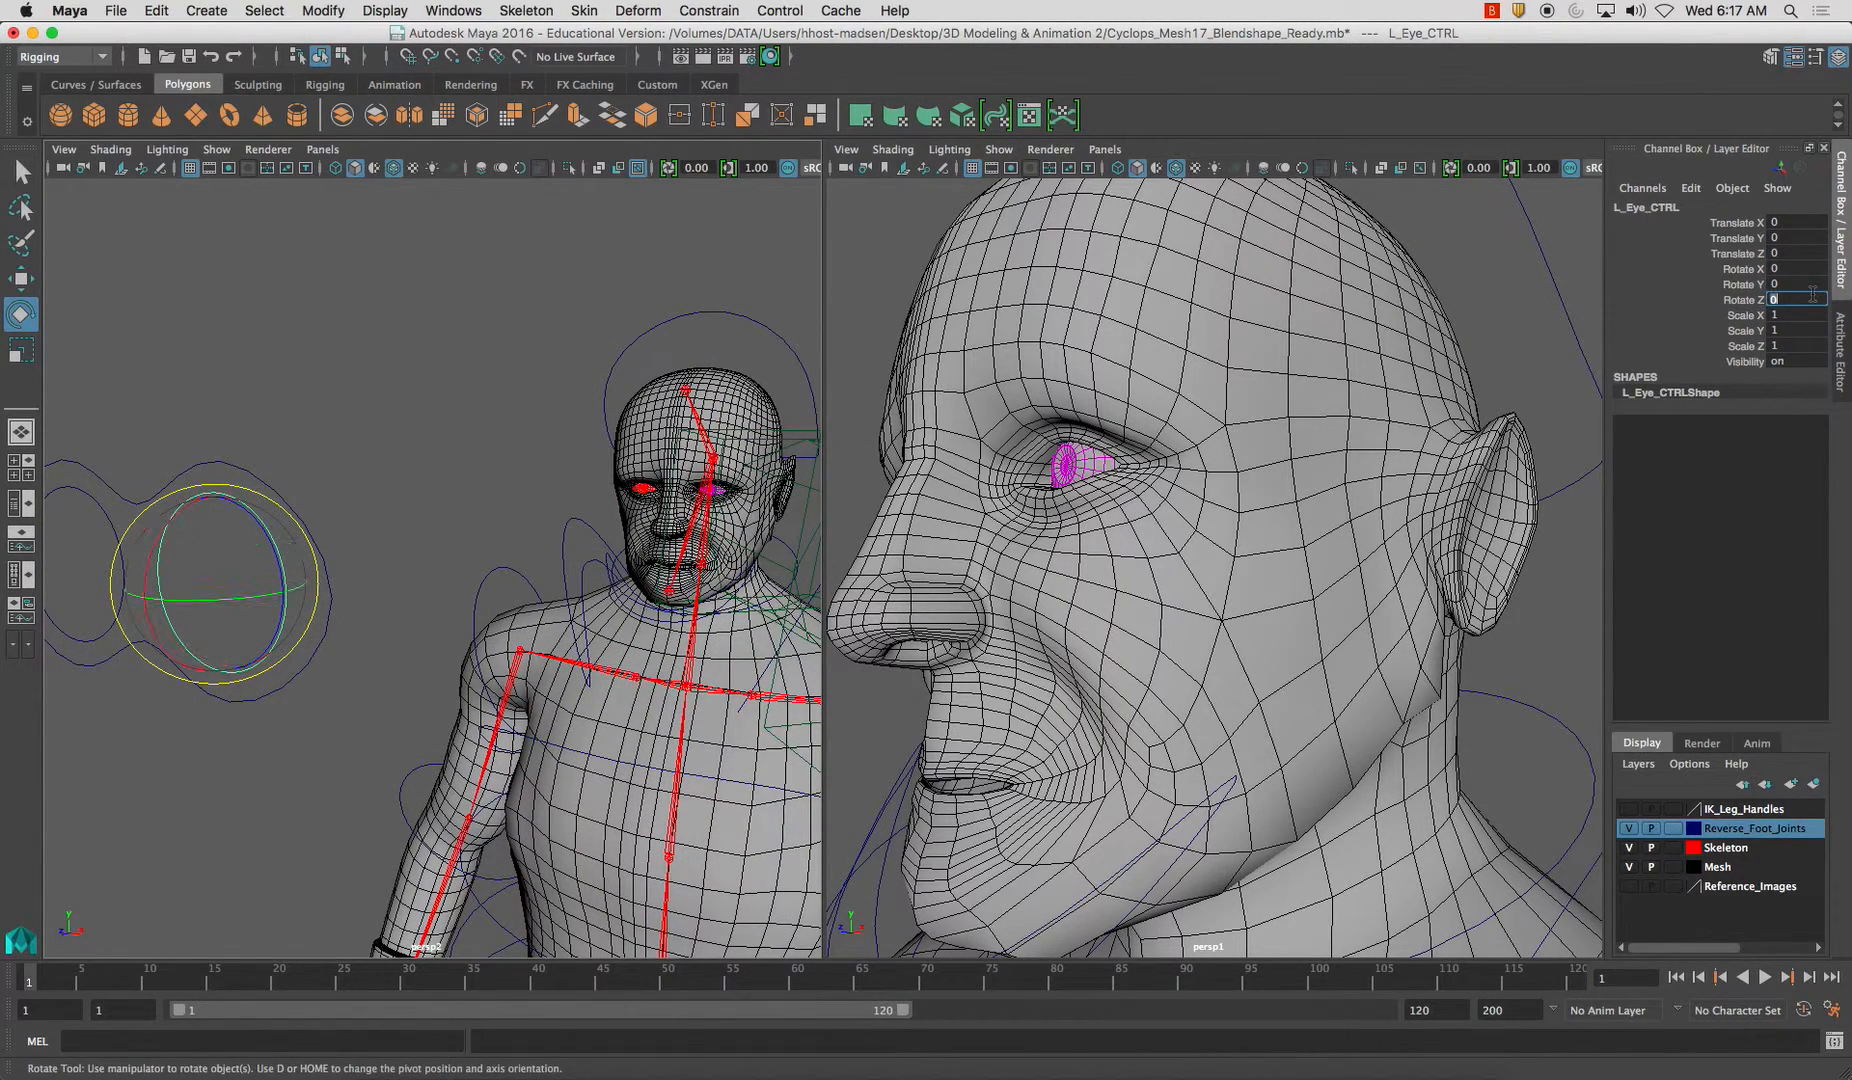
Test rotating and moving the left eye control, L_Eye_CTRL, undoing each test
{"action": "left_click", "coordinate": [452, 454]}
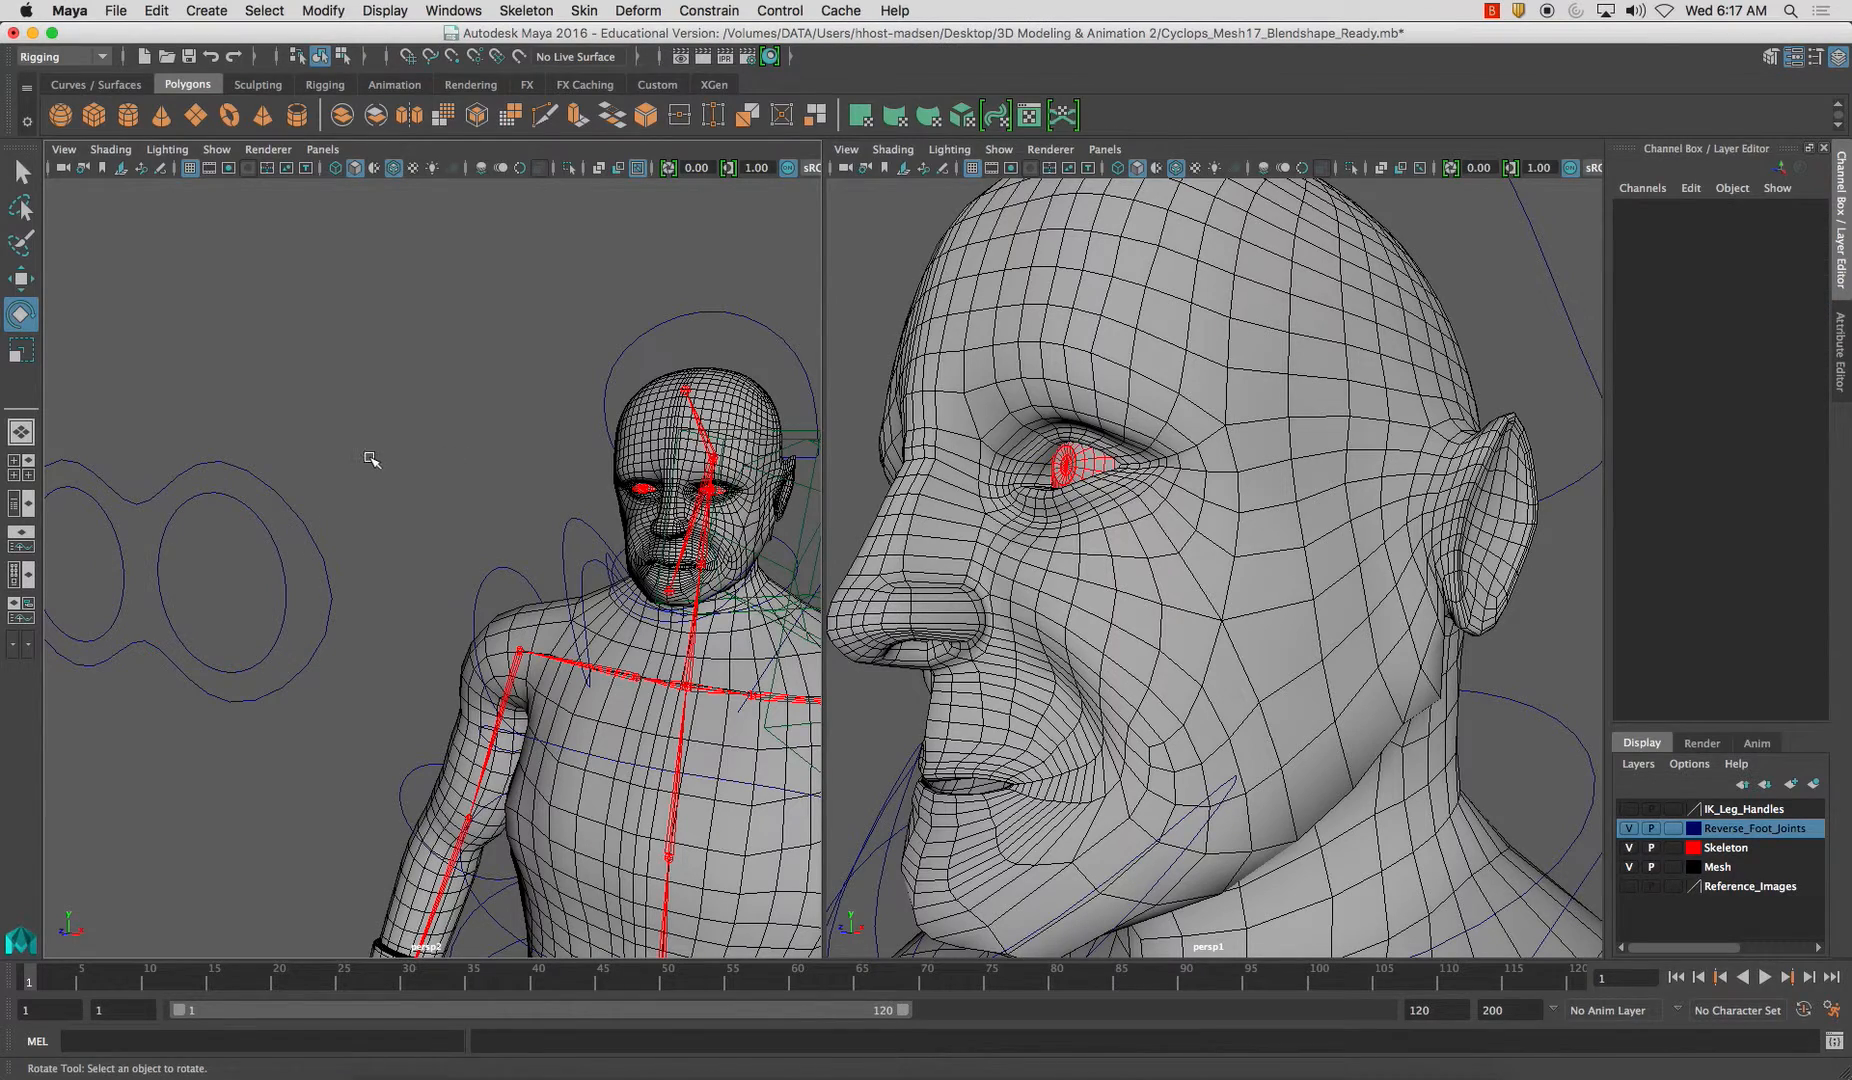
{"action": "left_click", "coordinate": [265, 532]}
{"action": "left_click_drag", "start_coordinate": [348, 502], "coordinate": [343, 504]}
{"action": "key", "text": "super+z"}
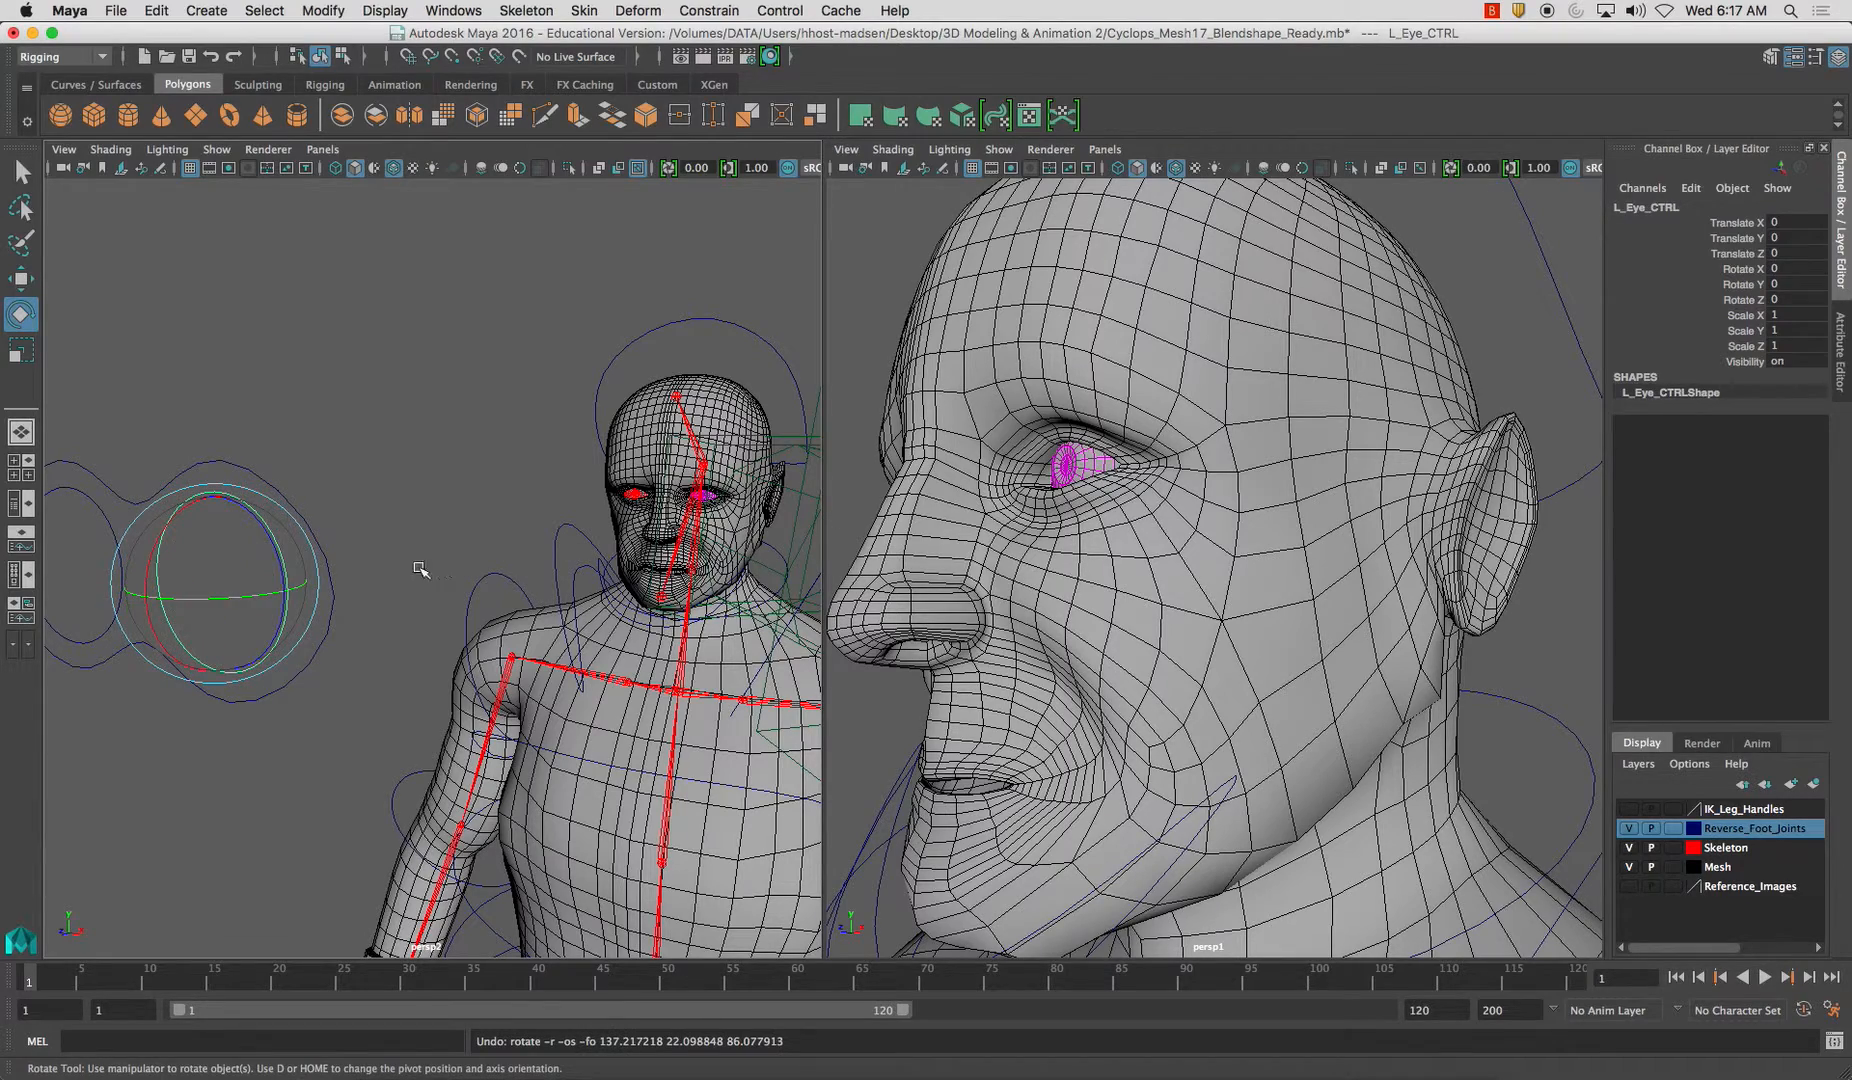
{"action": "key", "text": "w"}
{"action": "left_click_drag", "start_coordinate": [218, 584], "coordinate": [372, 498]}
{"action": "key", "text": "super+z"}
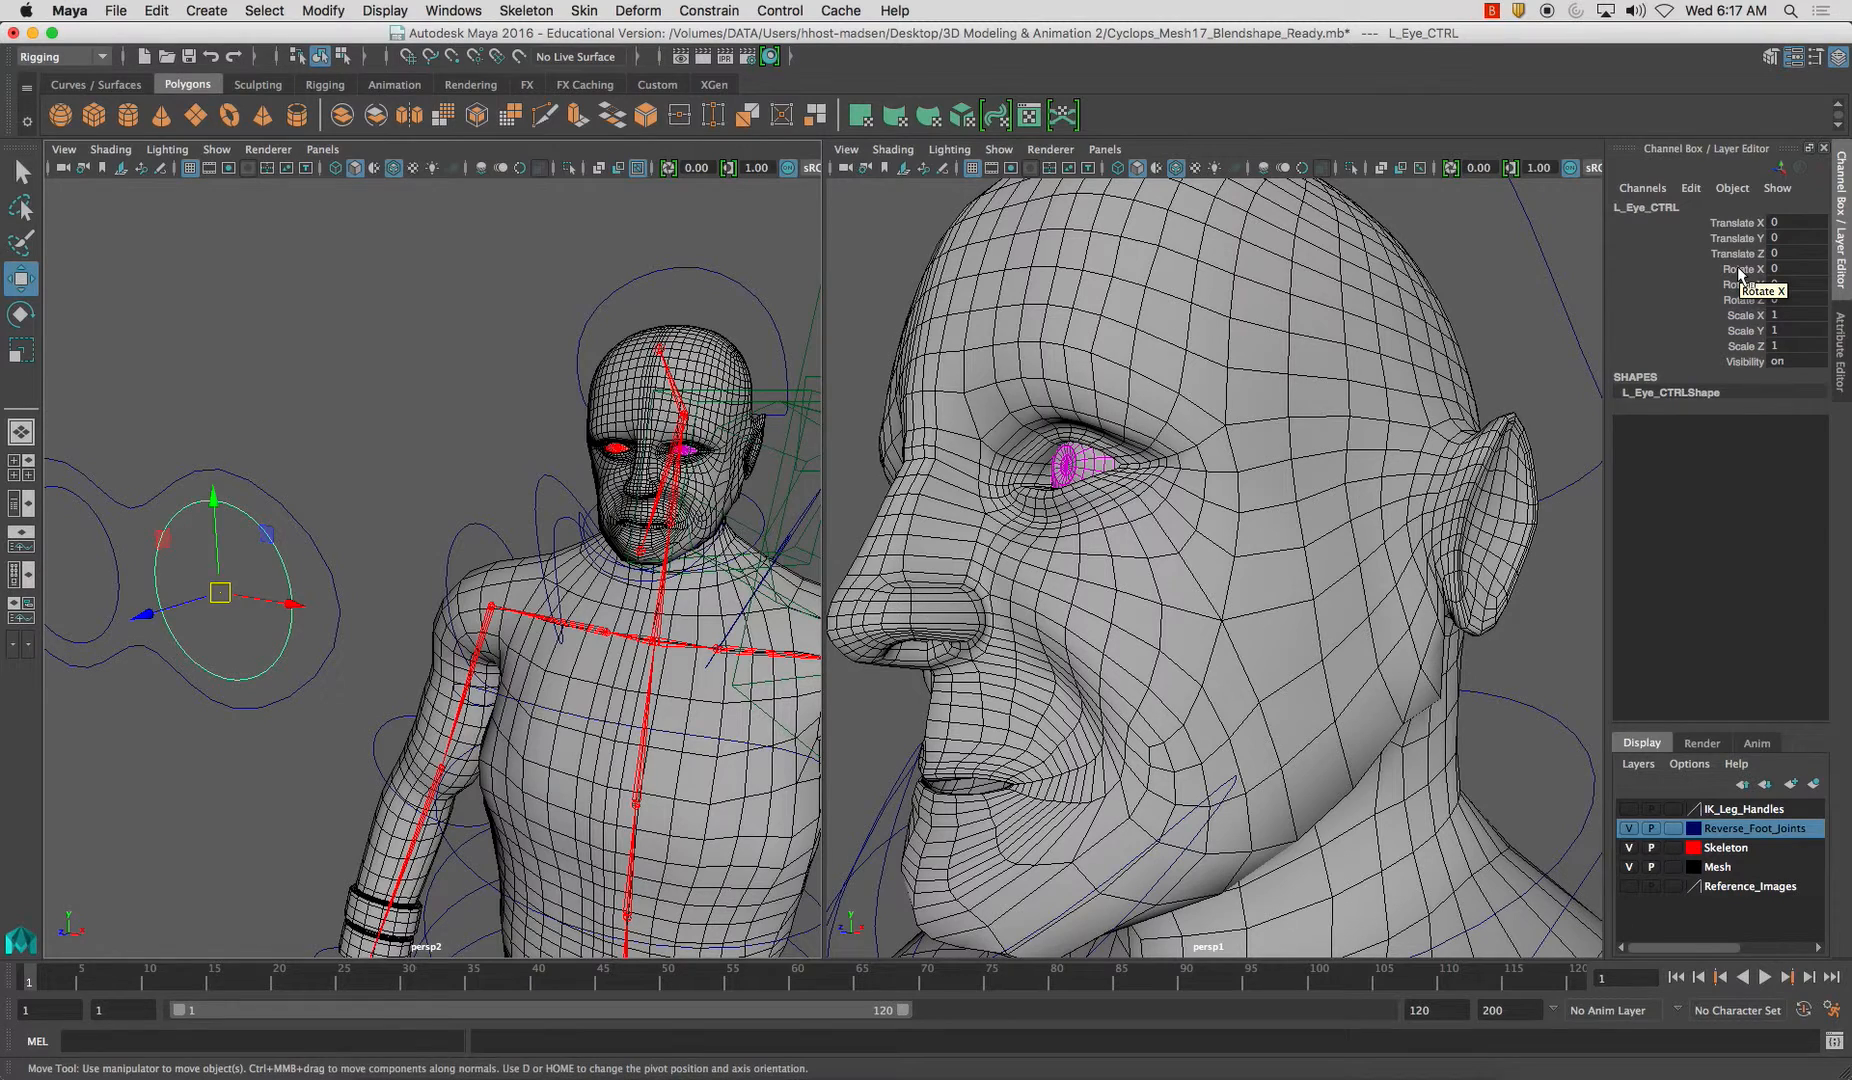
Test rotating L_Eye_CTRL, undo it, and lock and hide the control's rotate, scale and visibility channels, keeping only translate
{"action": "left_click_drag", "start_coordinate": [1738, 272], "coordinate": [1740, 365]}
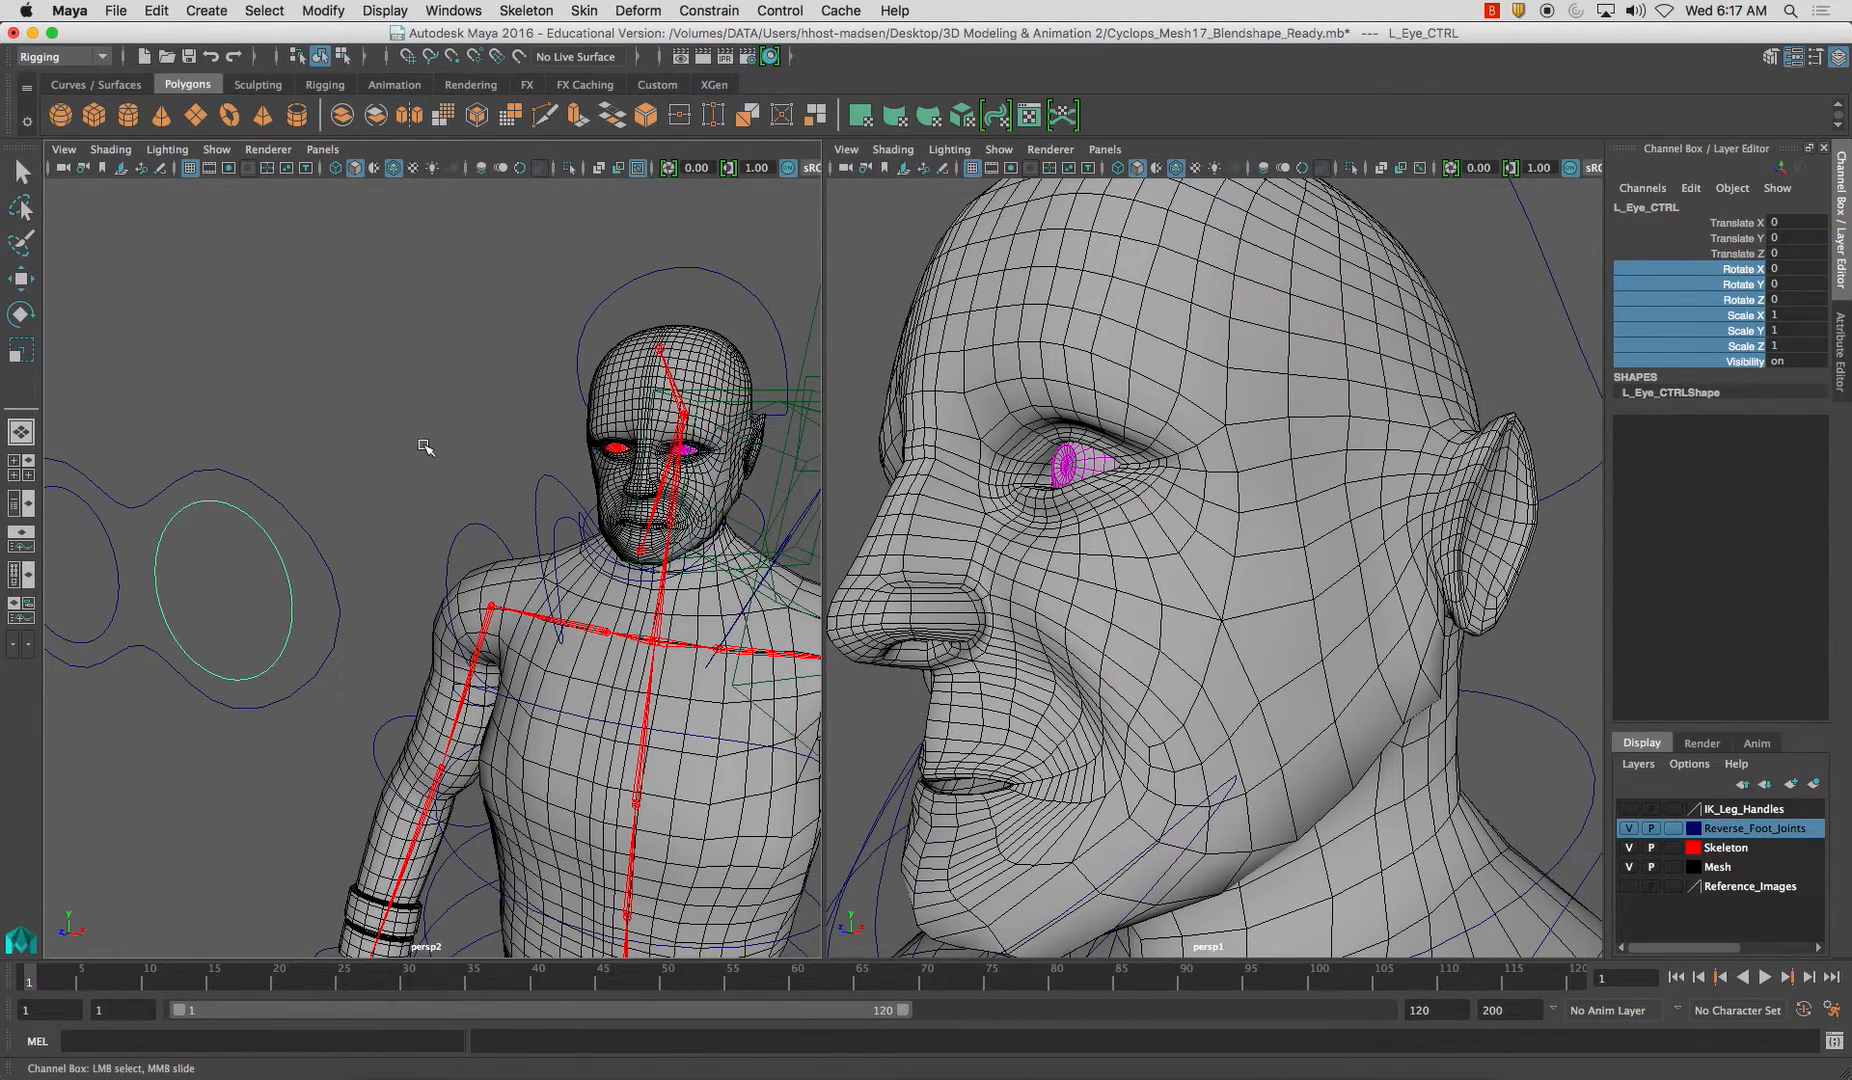
{"action": "left_click_drag", "start_coordinate": [427, 447], "coordinate": [405, 439], "text": "alt"}
{"action": "key", "text": "e"}
{"action": "left_click_drag", "start_coordinate": [223, 605], "coordinate": [338, 584]}
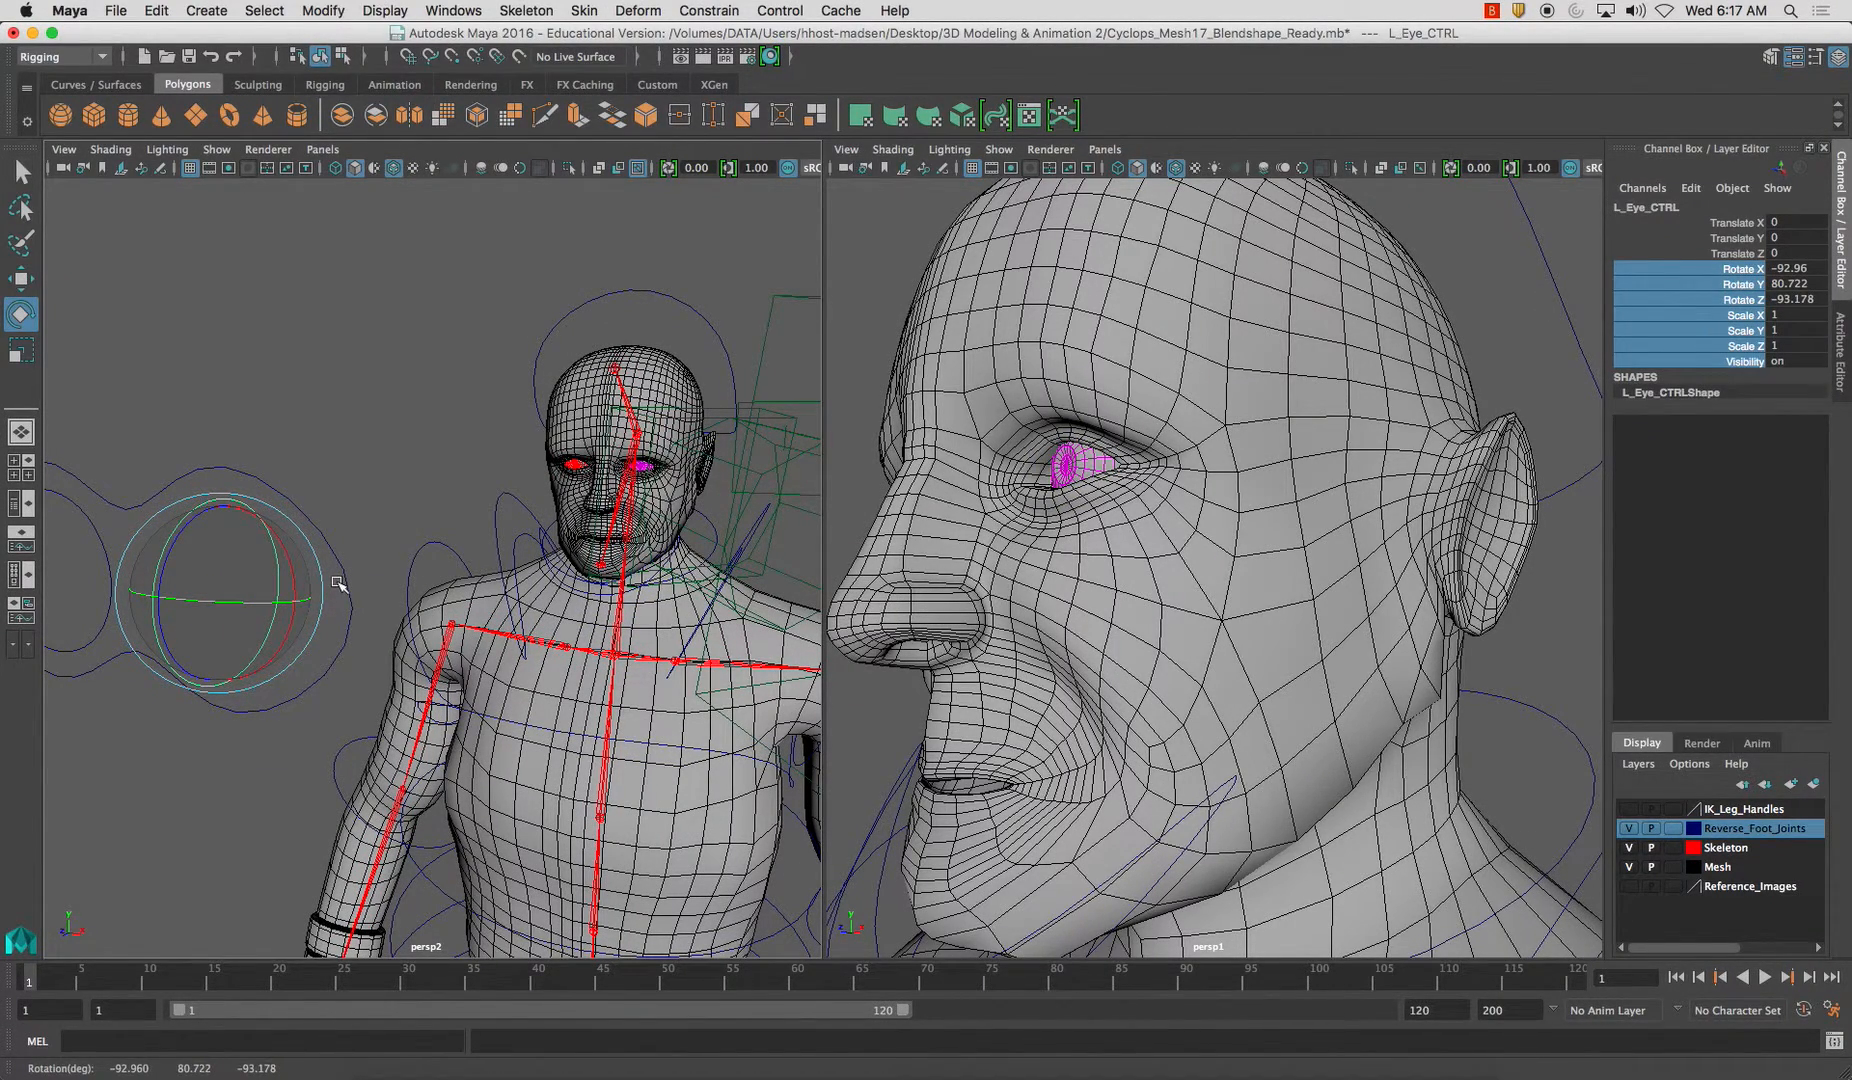
{"action": "key", "text": "ctrl+z"}
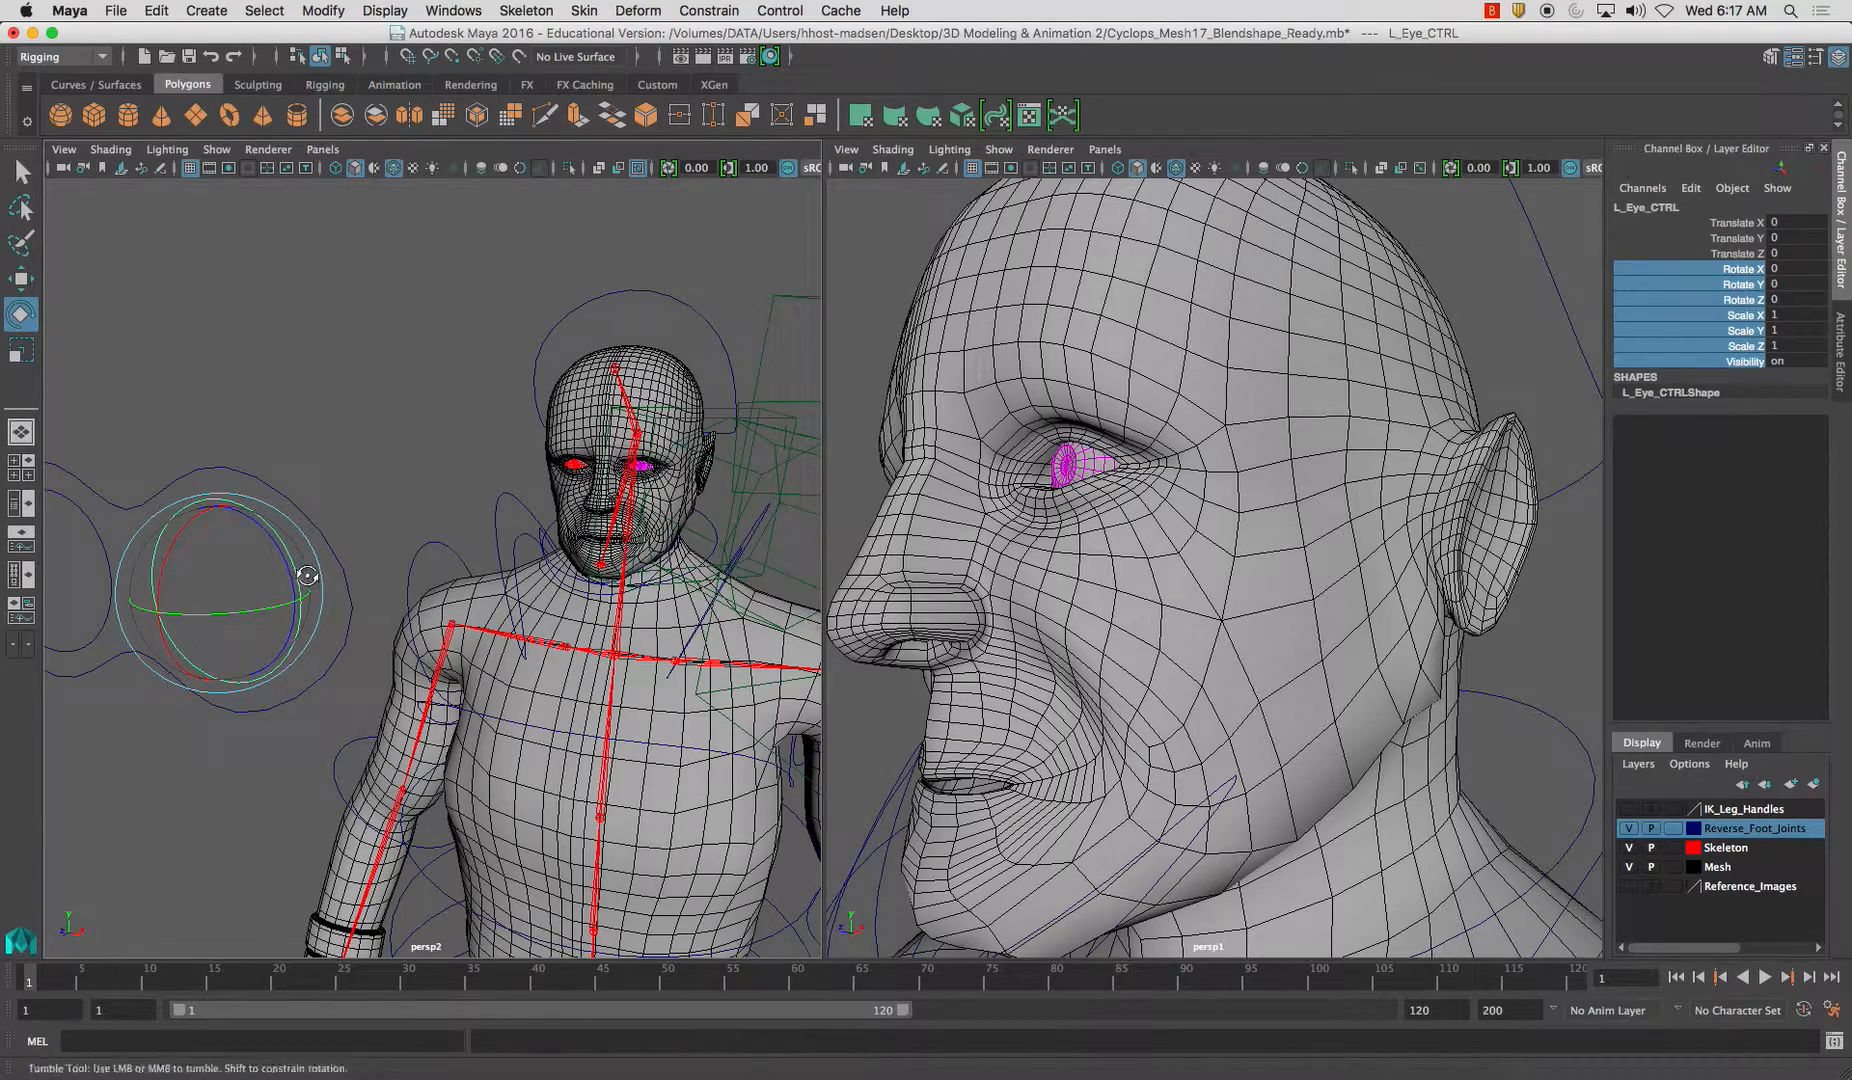
{"action": "left_click_drag", "start_coordinate": [305, 576], "coordinate": [285, 580], "text": "alt"}
{"action": "right_click", "coordinate": [1757, 333]}
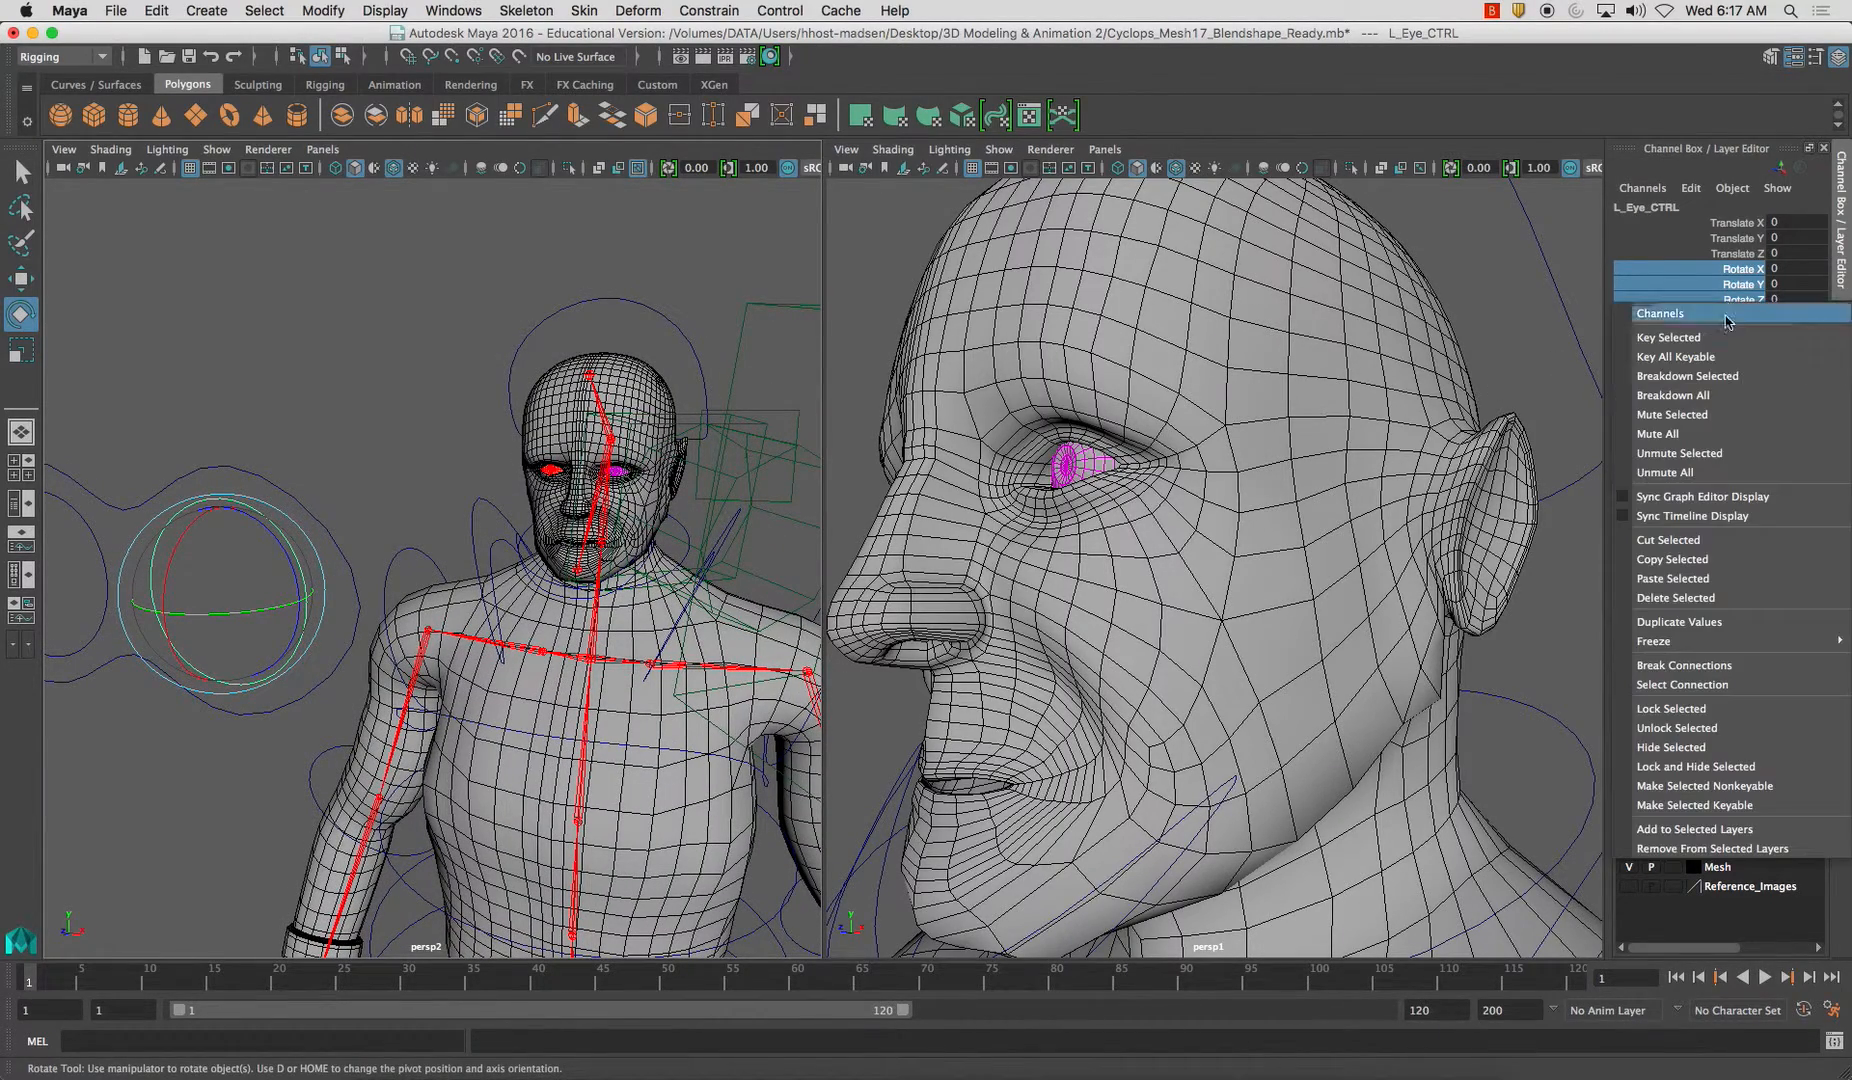
{"action": "left_click", "coordinate": [1700, 767]}
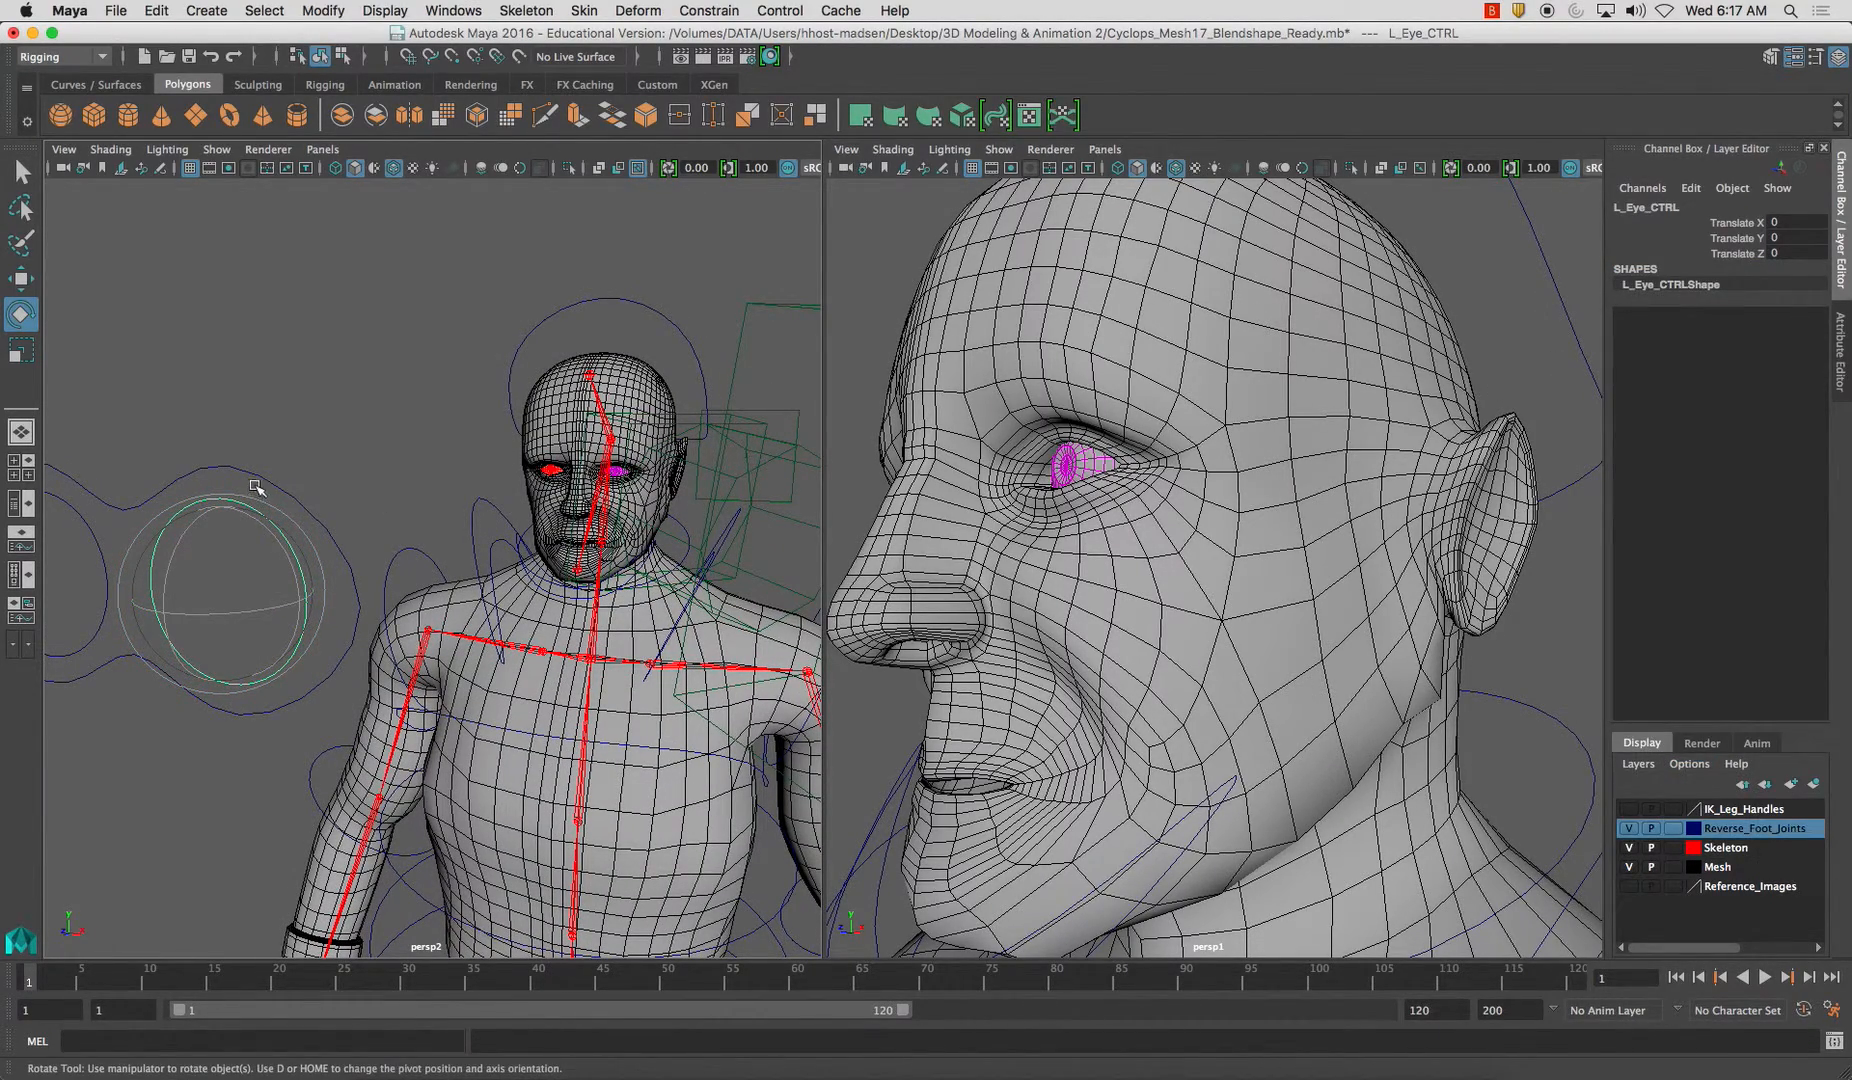
Lock and hide the rotate, scale and visibility channels of the right eye control, R_Eye_CTRL, keeping its translate channels
{"action": "left_click_drag", "start_coordinate": [255, 487], "coordinate": [373, 506], "text": "alt"}
{"action": "left_click", "coordinate": [386, 512]}
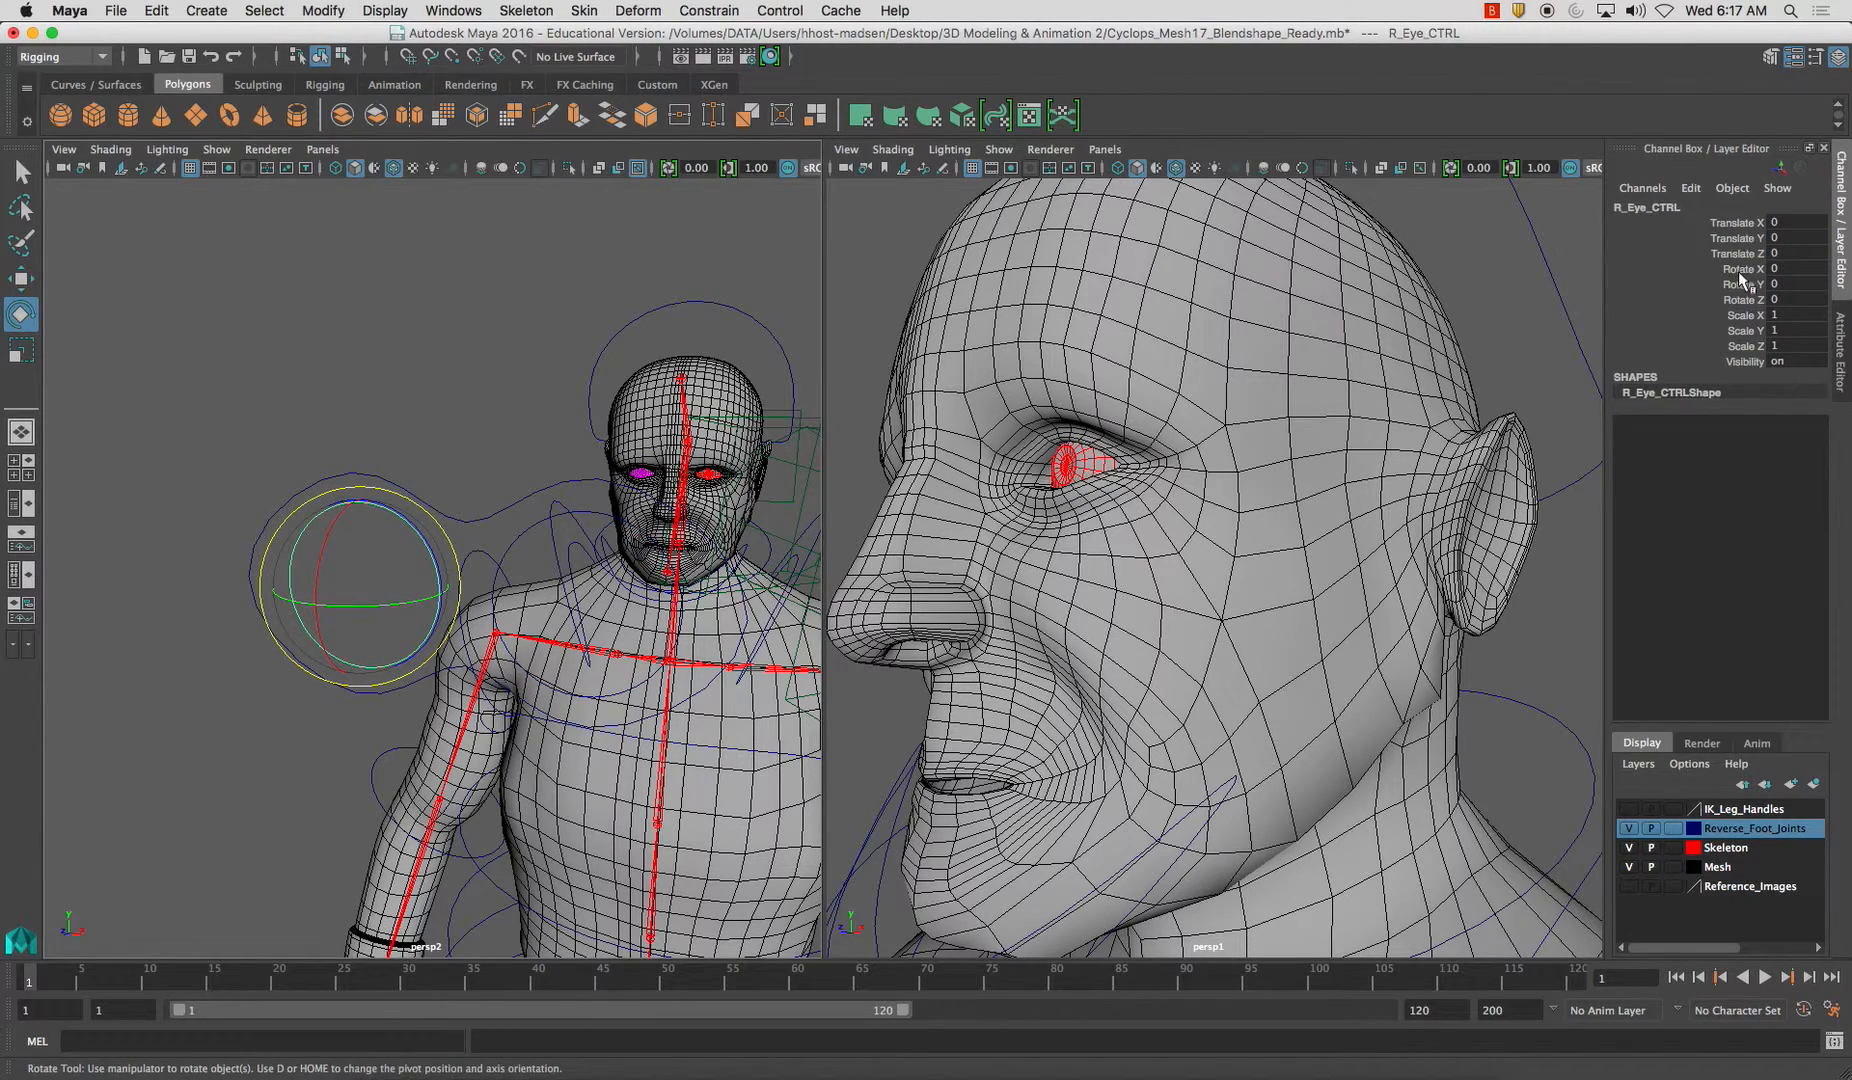
{"action": "left_click_drag", "start_coordinate": [1740, 278], "coordinate": [1740, 372]}
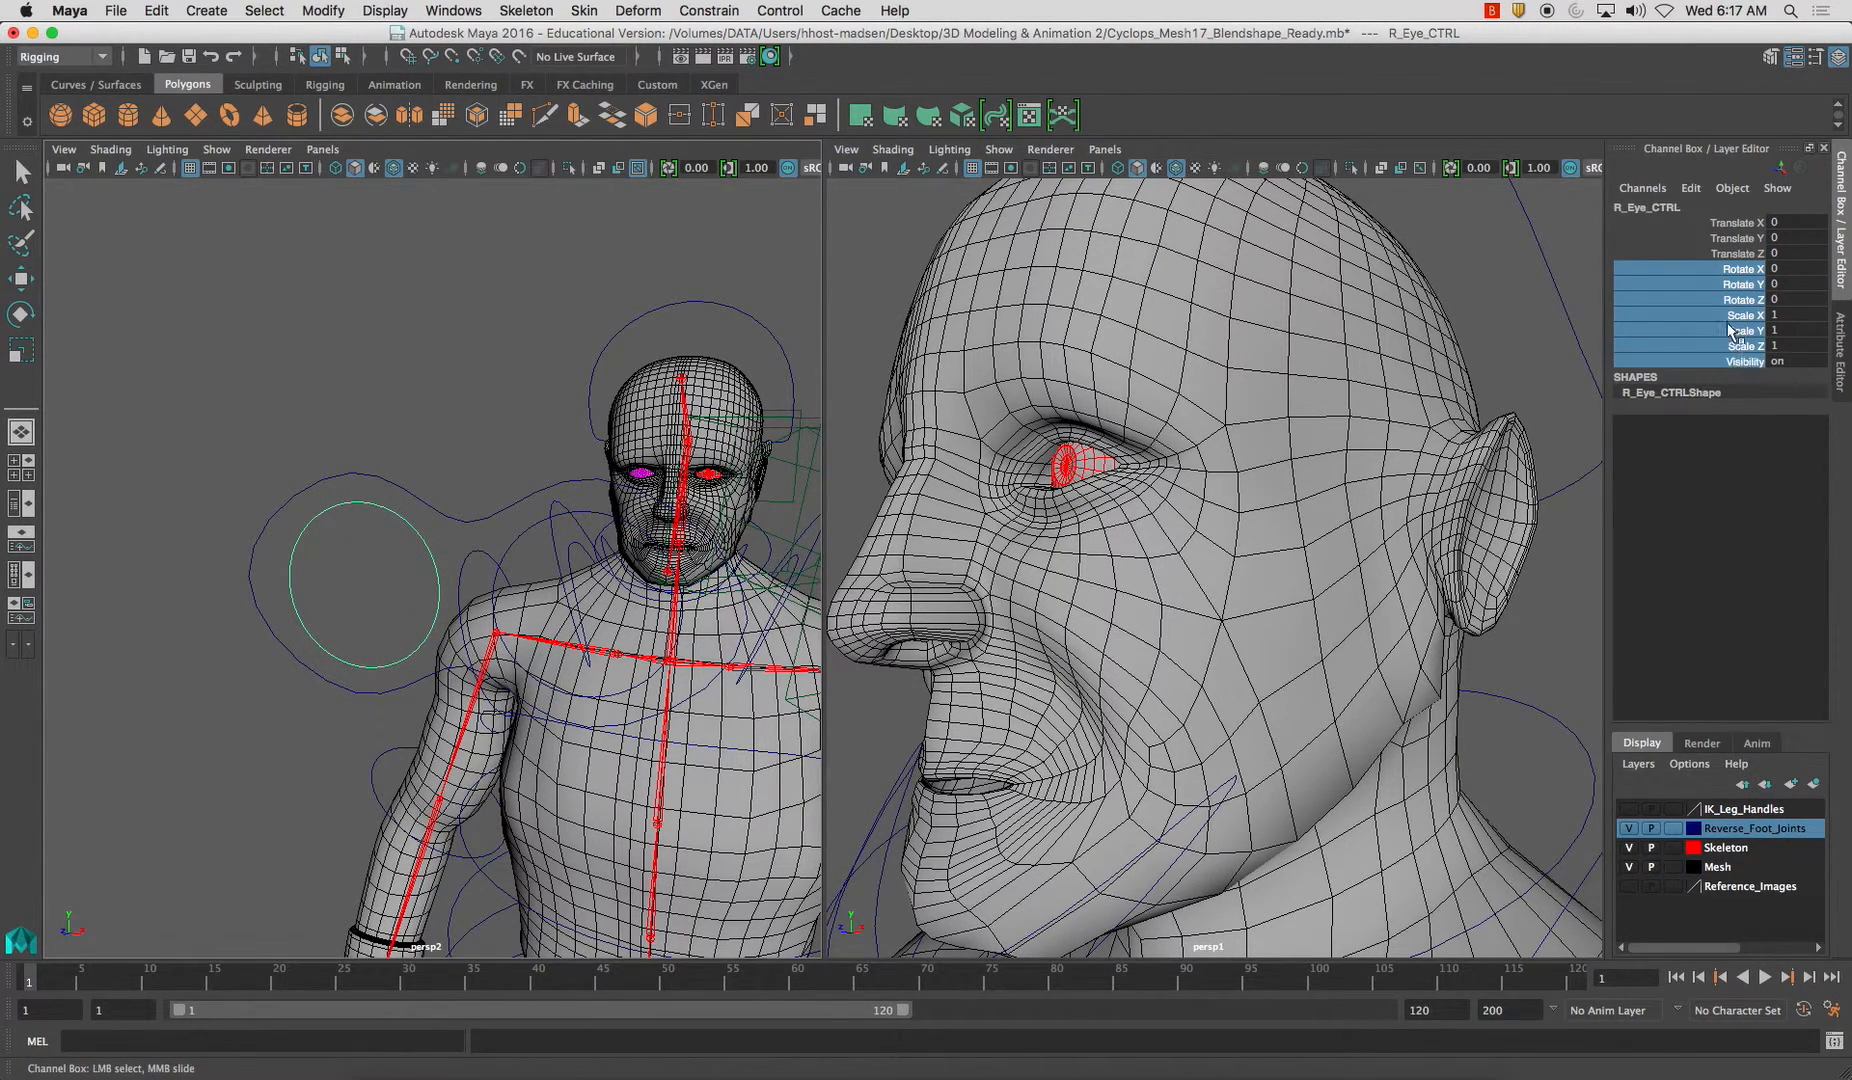
{"action": "right_click", "coordinate": [1738, 335]}
{"action": "left_click", "coordinate": [1666, 788]}
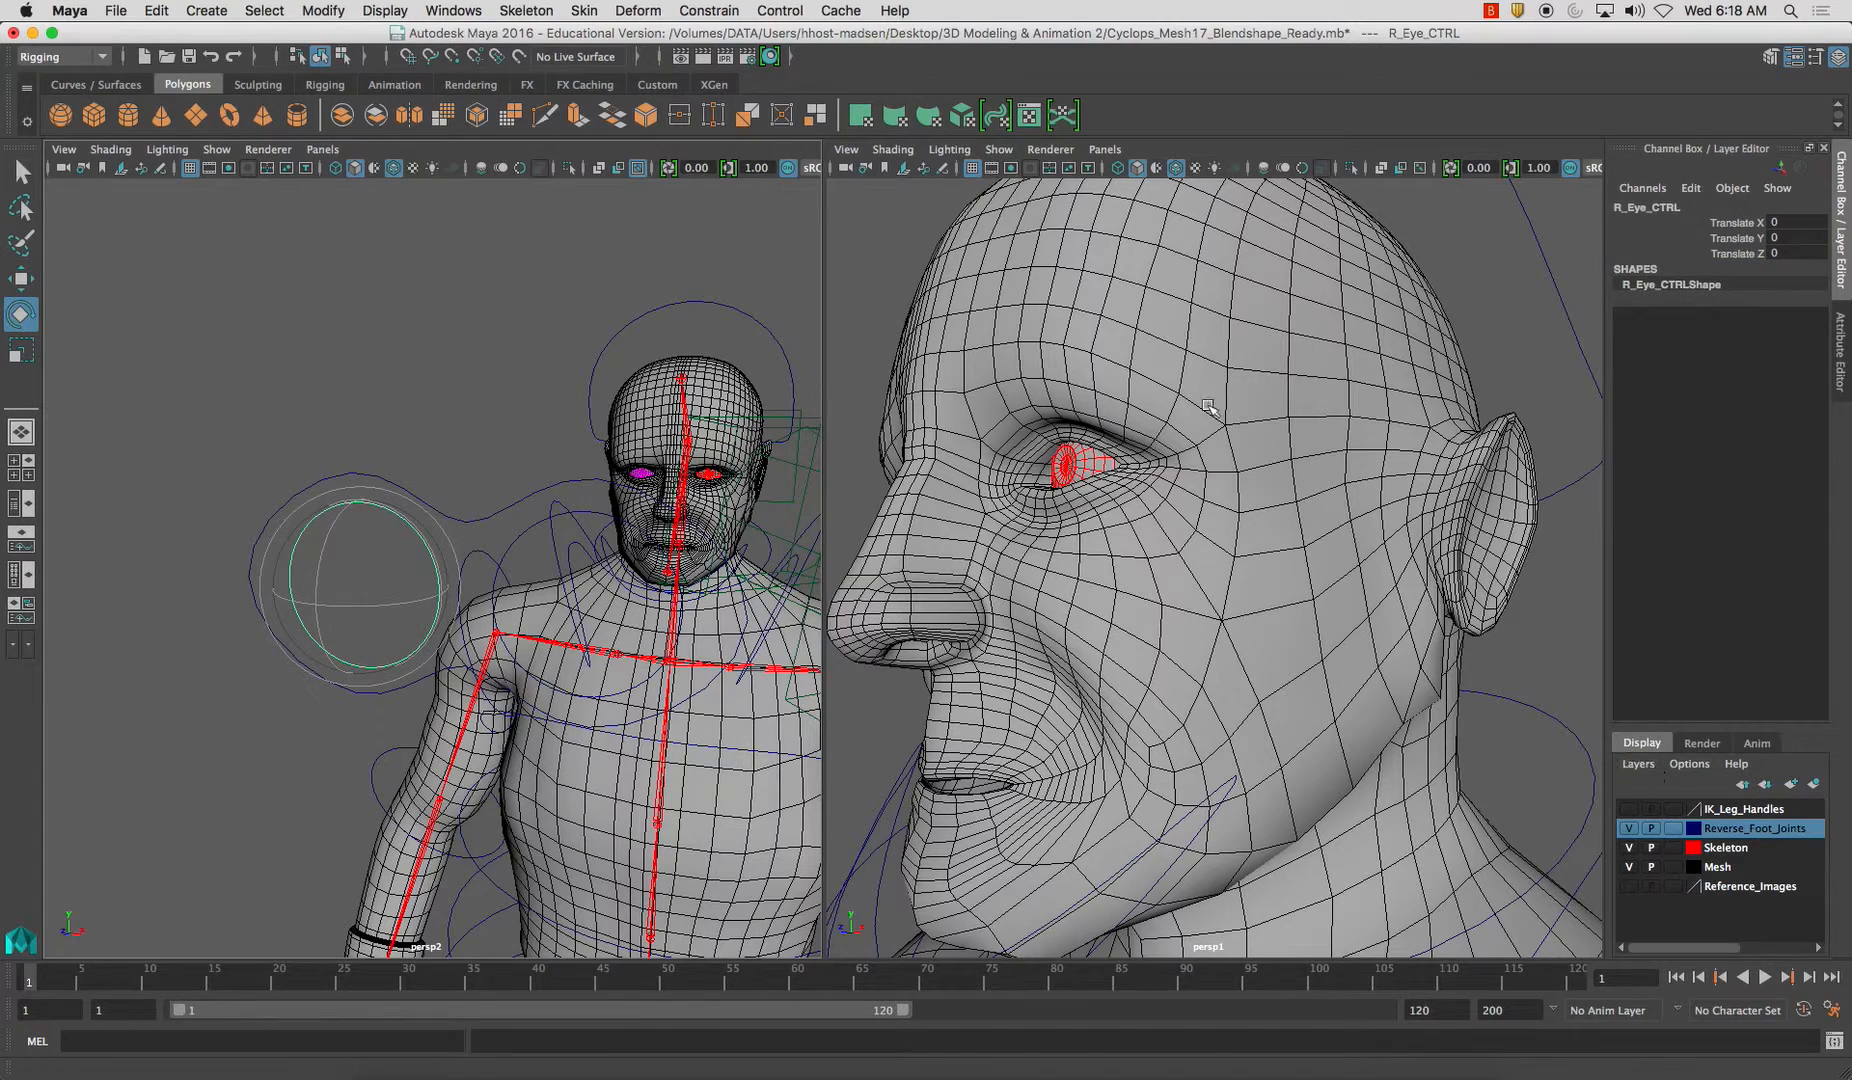
Test moving the right eye control, R_Eye_CTRL, and rotating the eyes control, Eyes_CTRL, undoing both tests
{"action": "key", "text": "w"}
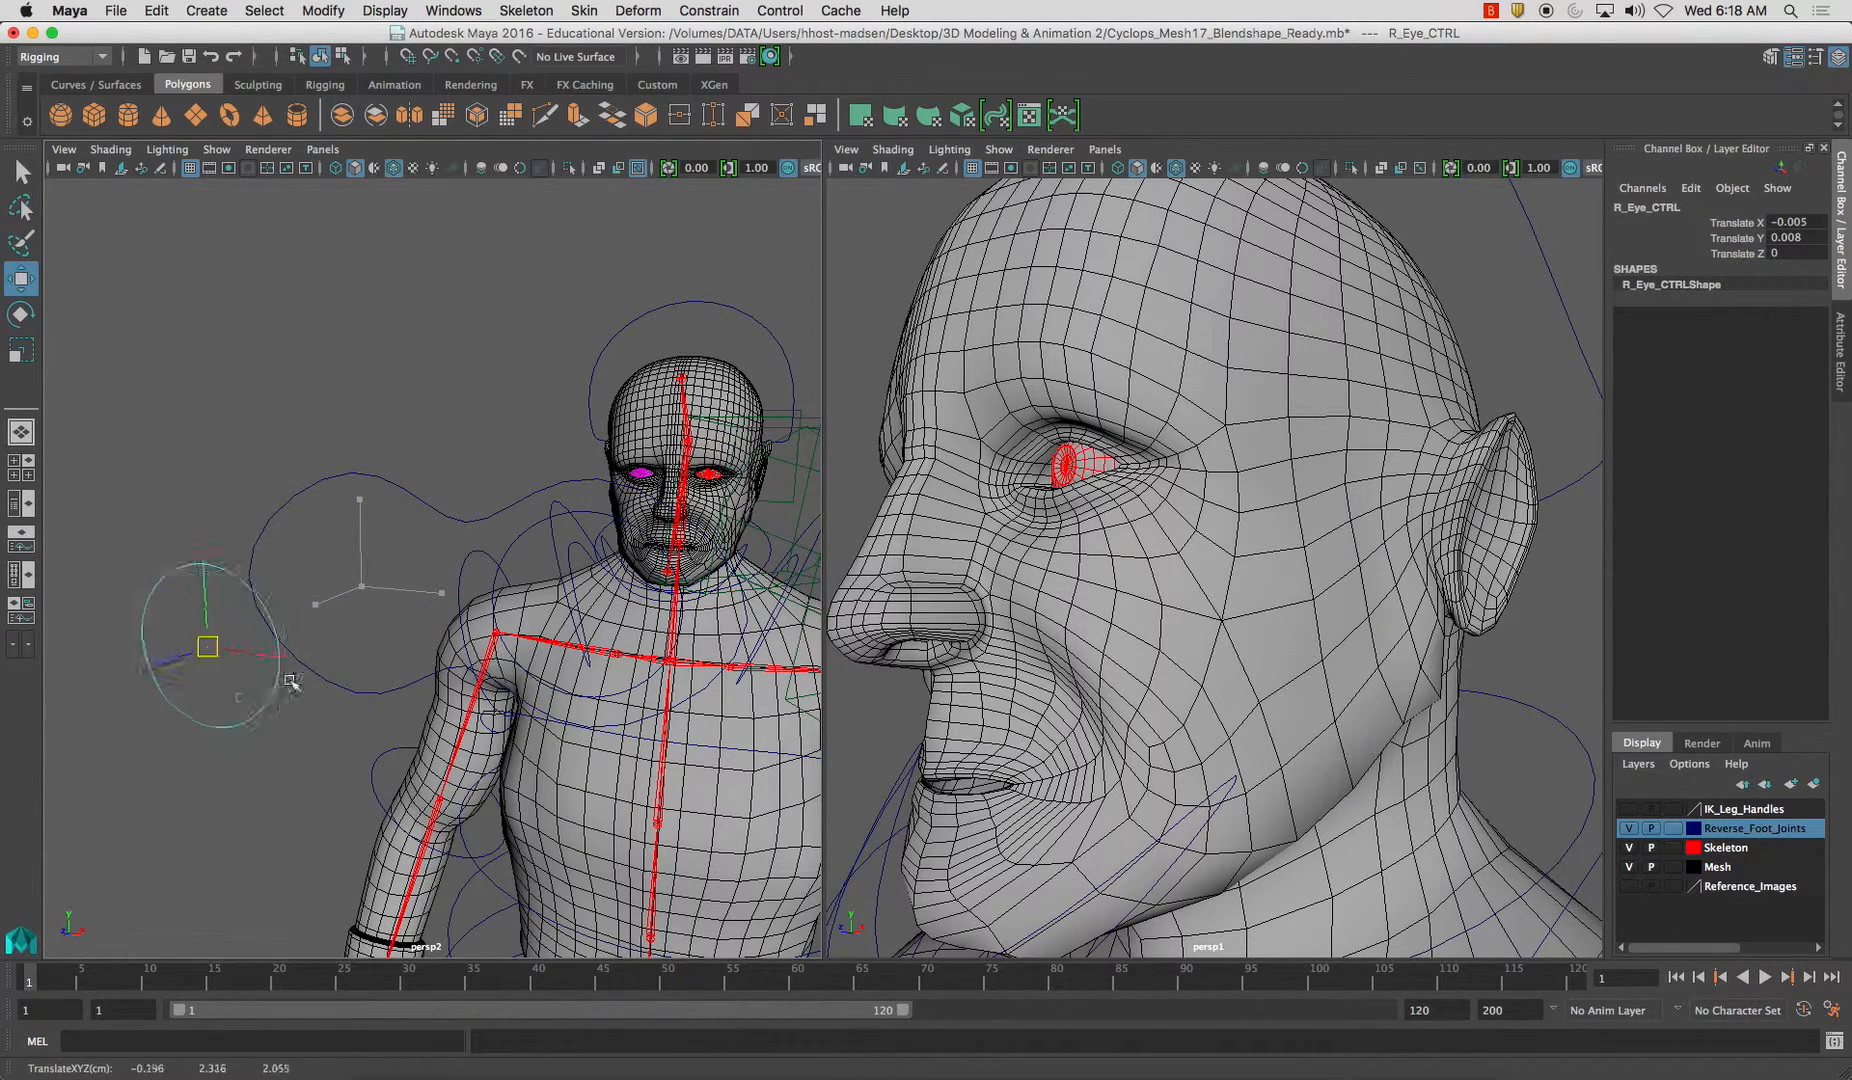
{"action": "left_click", "coordinate": [395, 486]}
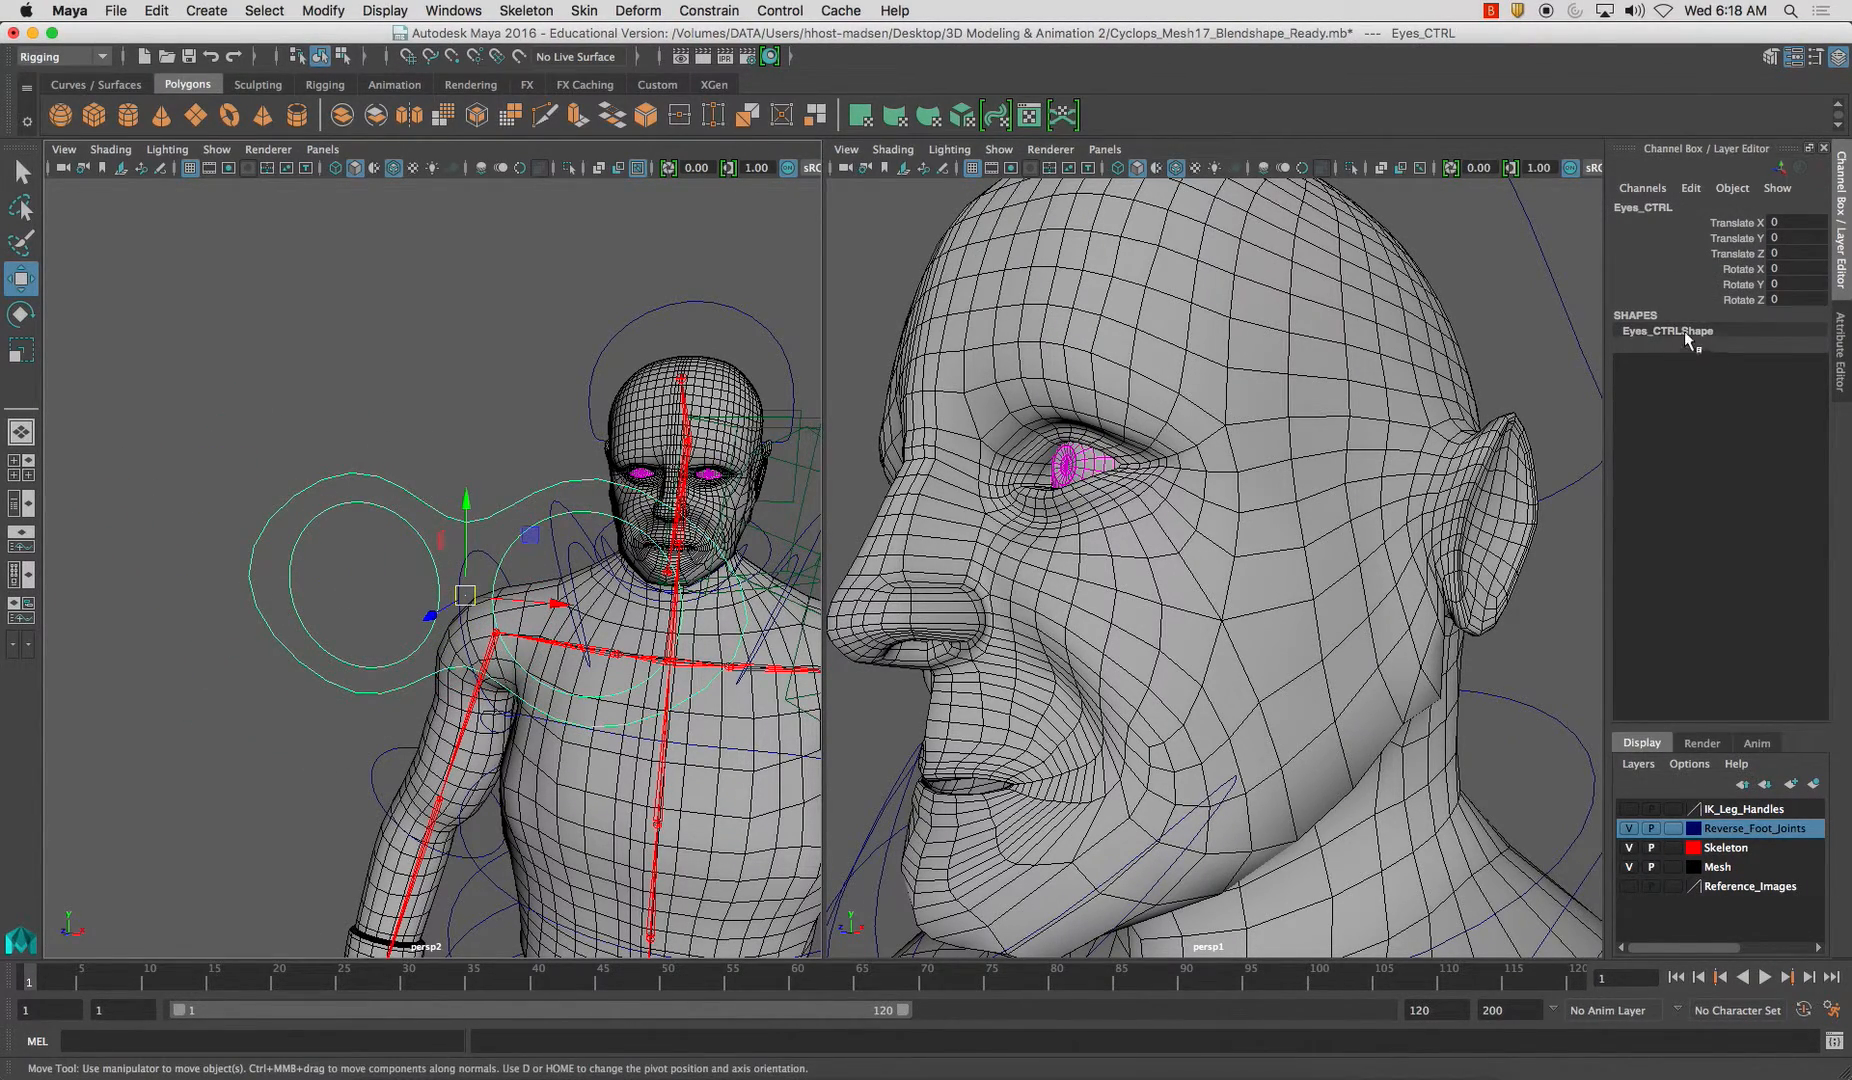
{"action": "key", "text": "e"}
{"action": "mouse_move", "coordinate": [455, 600]}
{"action": "left_mouse_down"}
{"action": "mouse_move", "coordinate": [475, 538]}
{"action": "mouse_move", "coordinate": [443, 553]}
{"action": "mouse_move", "coordinate": [455, 585]}
{"action": "left_mouse_up"}
{"action": "key", "text": "super+z"}
{"action": "right_click_drag", "start_coordinate": [630, 562], "coordinate": [610, 567], "text": "alt"}
{"action": "mouse_move", "coordinate": [610, 567]}
{"action": "left_mouse_down", "text": "alt"}
{"action": "mouse_move", "coordinate": [682, 562]}
{"action": "mouse_move", "coordinate": [626, 560]}
{"action": "left_mouse_up", "text": "alt"}
{"action": "key", "text": "f"}
{"action": "left_click_drag", "start_coordinate": [510, 557], "coordinate": [302, 566], "text": "alt"}
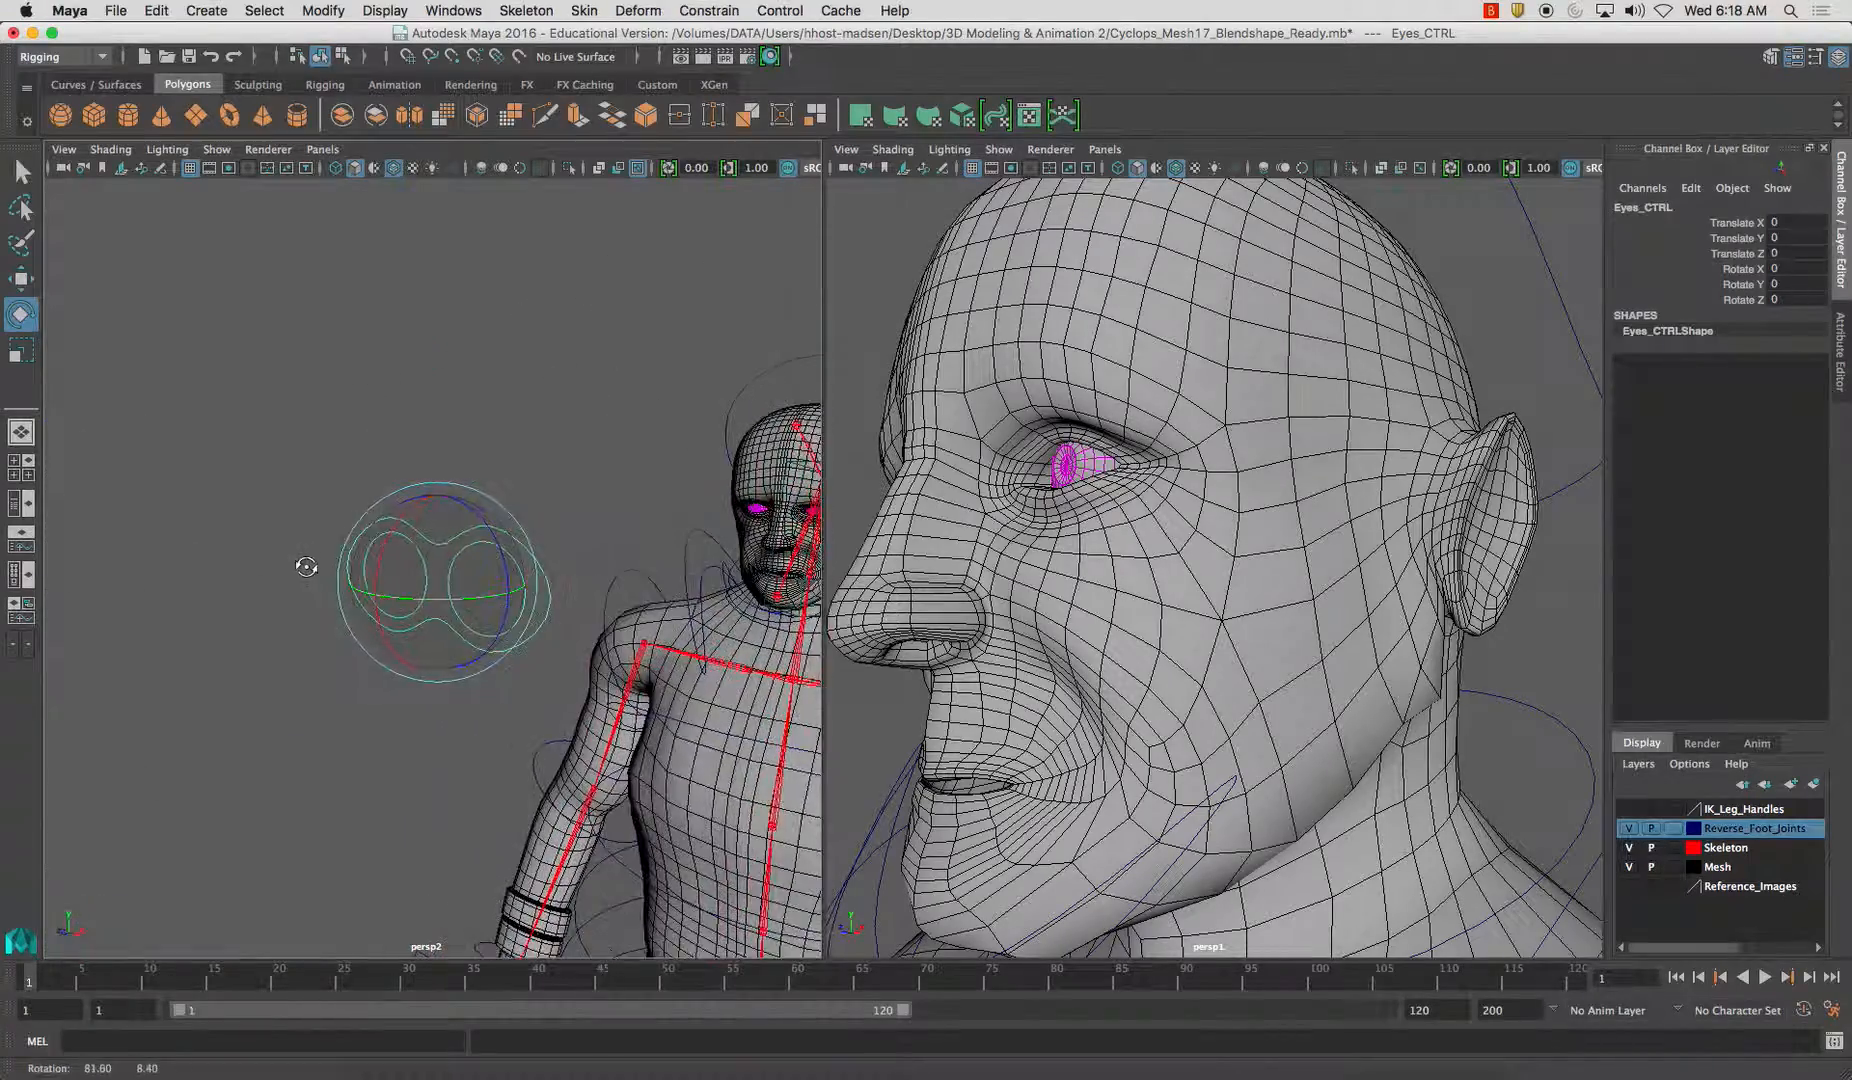
Scale the persp1 camera beside the character's head down uniformly to about 0.125 and deselect it
{"action": "left_click", "coordinate": [455, 467]}
{"action": "left_click_drag", "start_coordinate": [455, 467], "coordinate": [711, 558], "text": "alt"}
{"action": "scroll", "coordinate": [227, 533], "scroll_direction": "down", "scroll_amount": 10}
{"action": "left_click", "coordinate": [728, 446]}
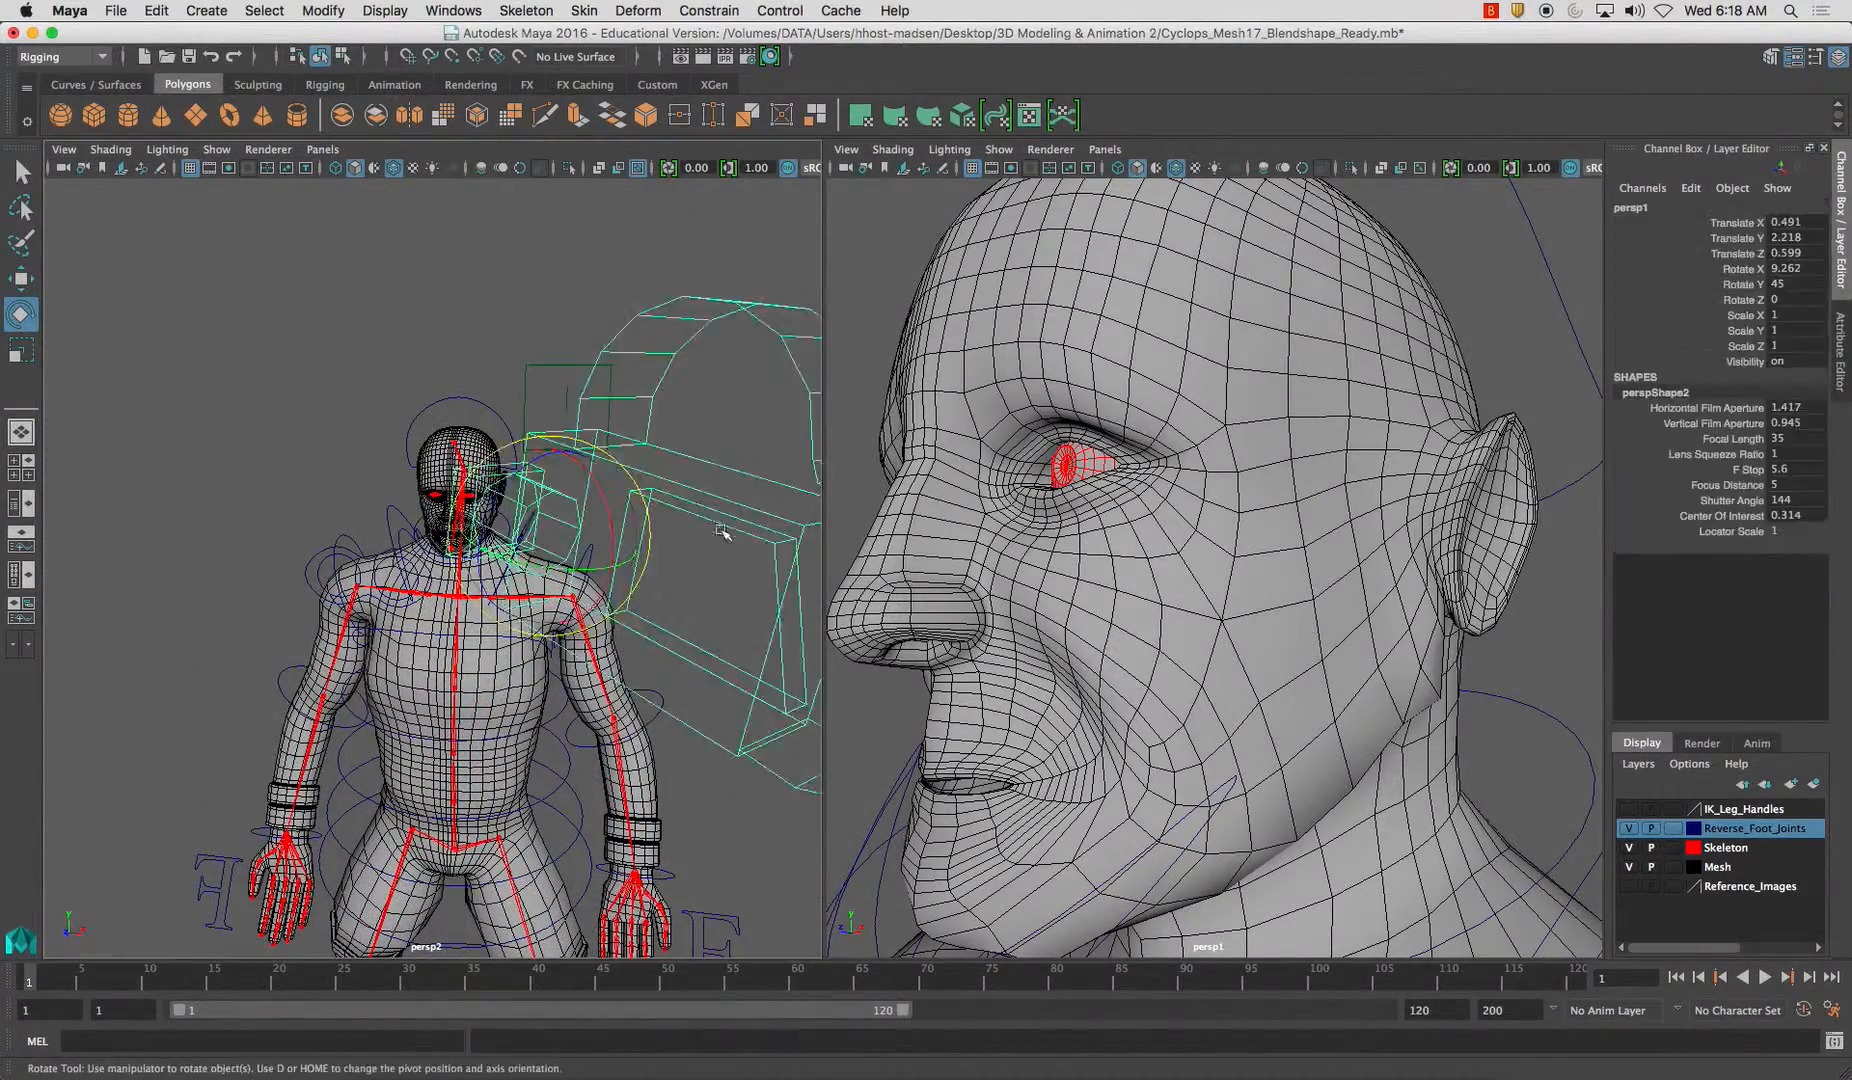
{"action": "scroll", "coordinate": [587, 469], "scroll_direction": "down", "scroll_amount": 2}
{"action": "key", "text": "r"}
{"action": "left_click_drag", "start_coordinate": [528, 541], "coordinate": [135, 442]}
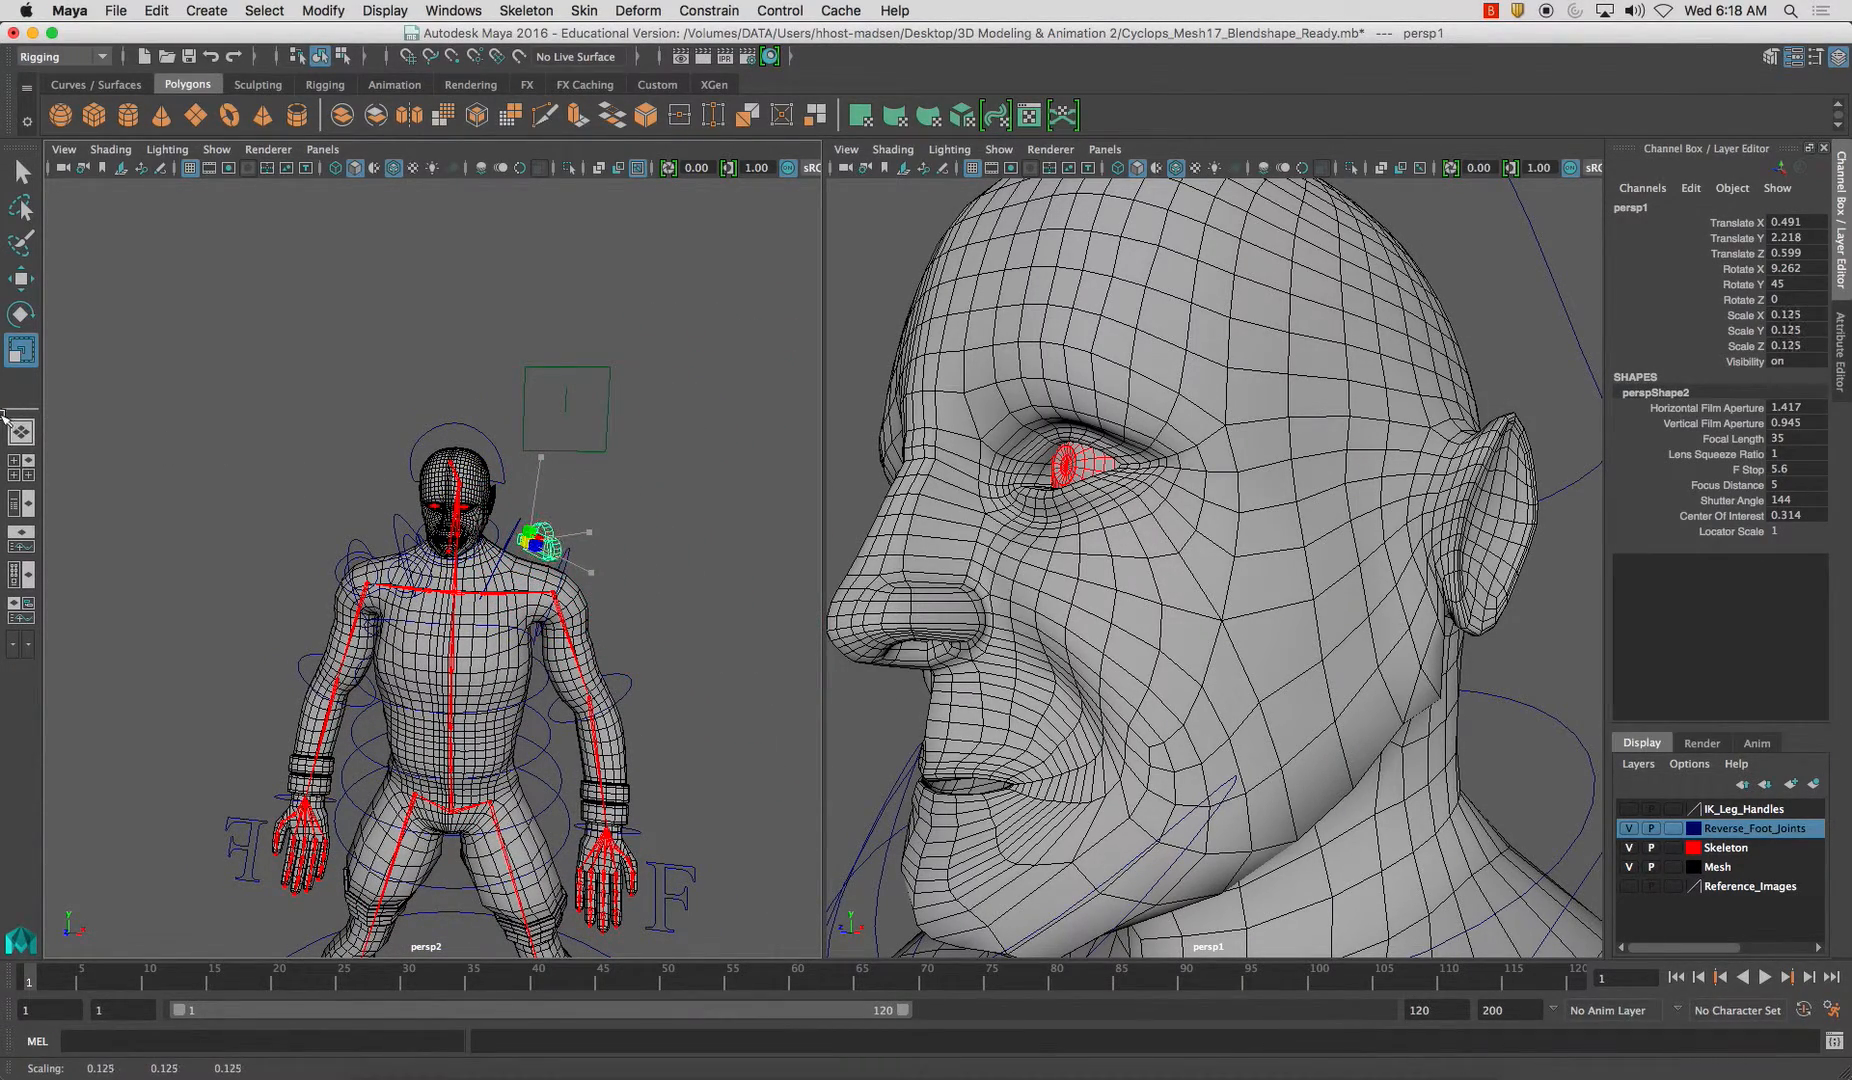
{"action": "left_click", "coordinate": [705, 430]}
Test scaling the whole rig with the global control, Global_CTRL, around the feet and undo the scaling
{"action": "left_click_drag", "start_coordinate": [705, 430], "coordinate": [476, 487], "text": "alt"}
{"action": "left_click_drag", "start_coordinate": [484, 565], "coordinate": [500, 620], "text": "alt"}
{"action": "middle_click_drag", "start_coordinate": [500, 620], "coordinate": [607, 598], "text": "alt"}
{"action": "left_click_drag", "start_coordinate": [569, 492], "coordinate": [557, 581], "text": "alt"}
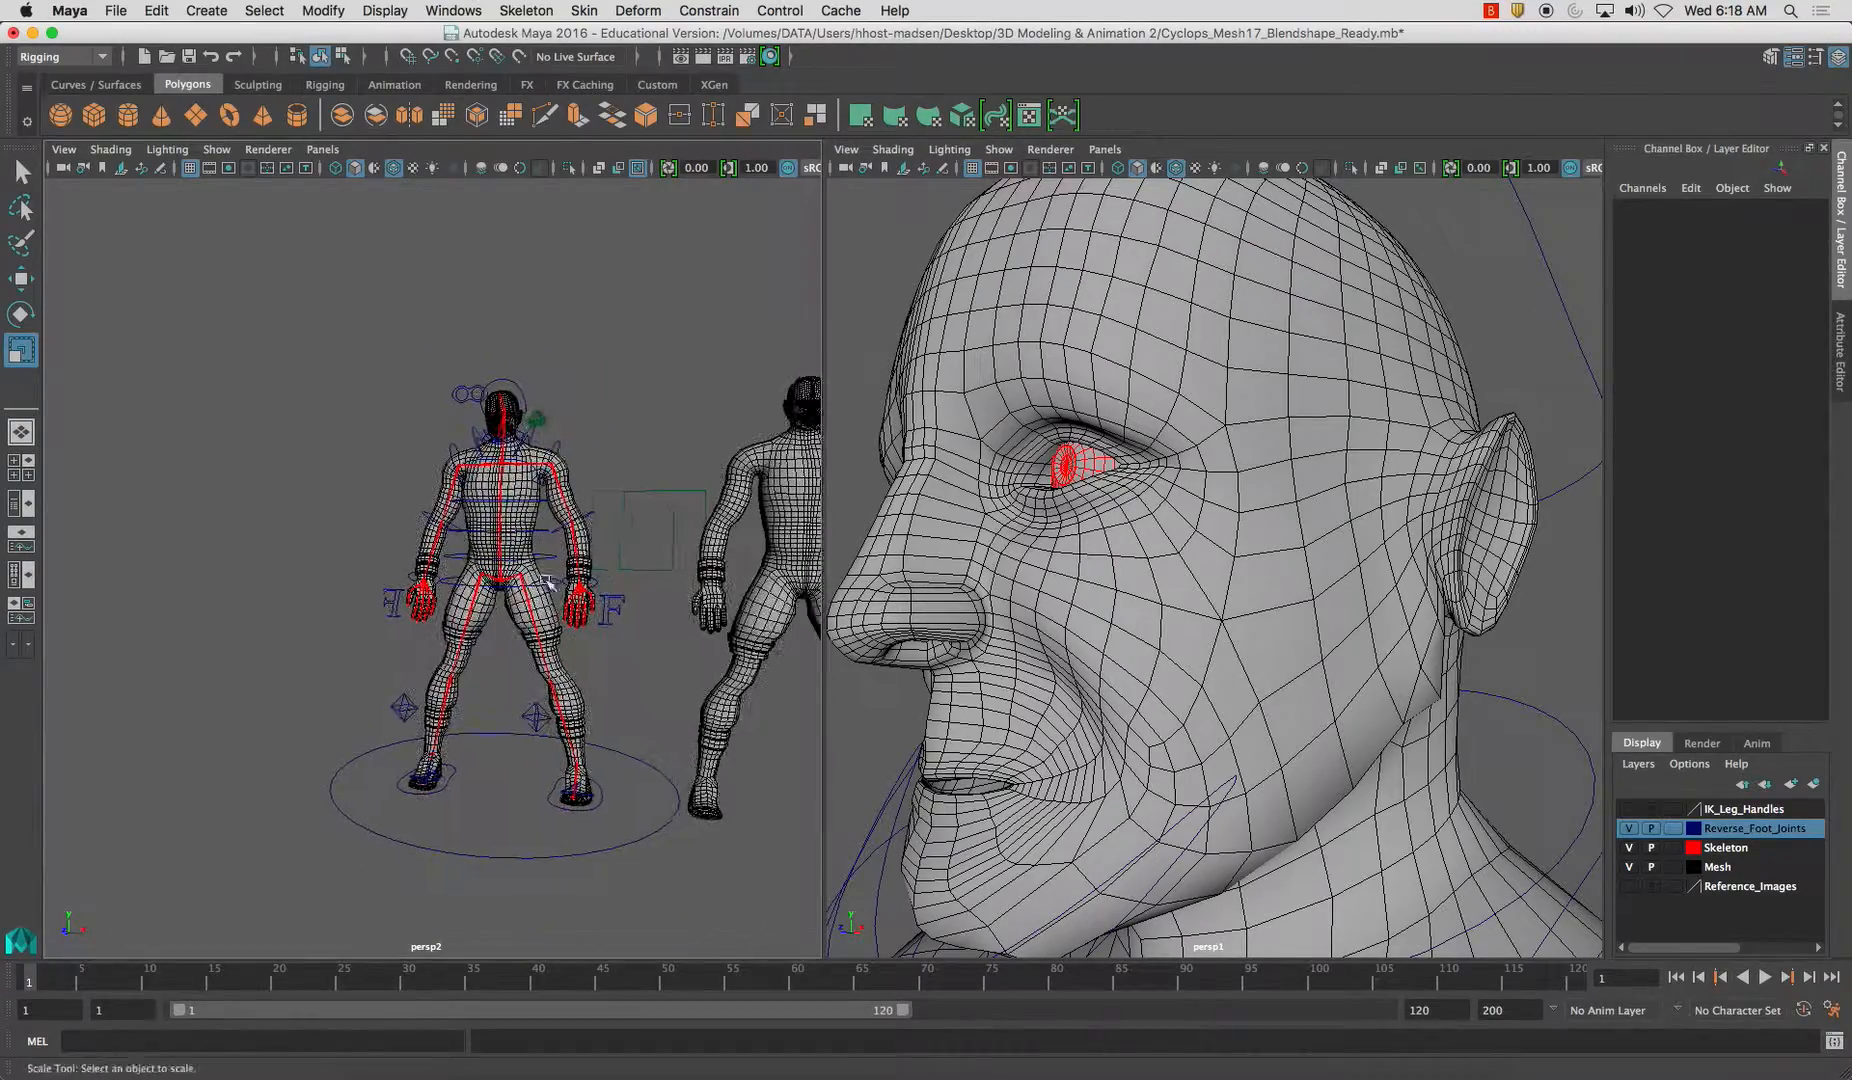
{"action": "left_click", "coordinate": [520, 734]}
{"action": "left_click_drag", "start_coordinate": [502, 784], "coordinate": [769, 785]}
{"action": "key", "text": "super+z"}
Inspect the rig and its controls from several angles around the character's body
{"action": "left_click_drag", "start_coordinate": [594, 707], "coordinate": [674, 723], "text": "alt"}
{"action": "right_click_drag", "start_coordinate": [674, 723], "coordinate": [568, 706], "text": "alt"}
{"action": "left_click_drag", "start_coordinate": [568, 706], "coordinate": [698, 738], "text": "alt"}
{"action": "right_click_drag", "start_coordinate": [698, 738], "coordinate": [785, 745], "text": "alt"}
{"action": "left_click_drag", "start_coordinate": [512, 698], "coordinate": [607, 661], "text": "alt"}
{"action": "middle_click_drag", "start_coordinate": [607, 661], "coordinate": [552, 636], "text": "alt"}
{"action": "left_click_drag", "start_coordinate": [365, 645], "coordinate": [440, 645], "text": "alt"}
{"action": "middle_click_drag", "start_coordinate": [225, 655], "coordinate": [405, 625], "text": "alt"}
{"action": "right_click_drag", "start_coordinate": [405, 625], "coordinate": [510, 628], "text": "alt"}
{"action": "left_click_drag", "start_coordinate": [350, 636], "coordinate": [413, 634], "text": "alt"}
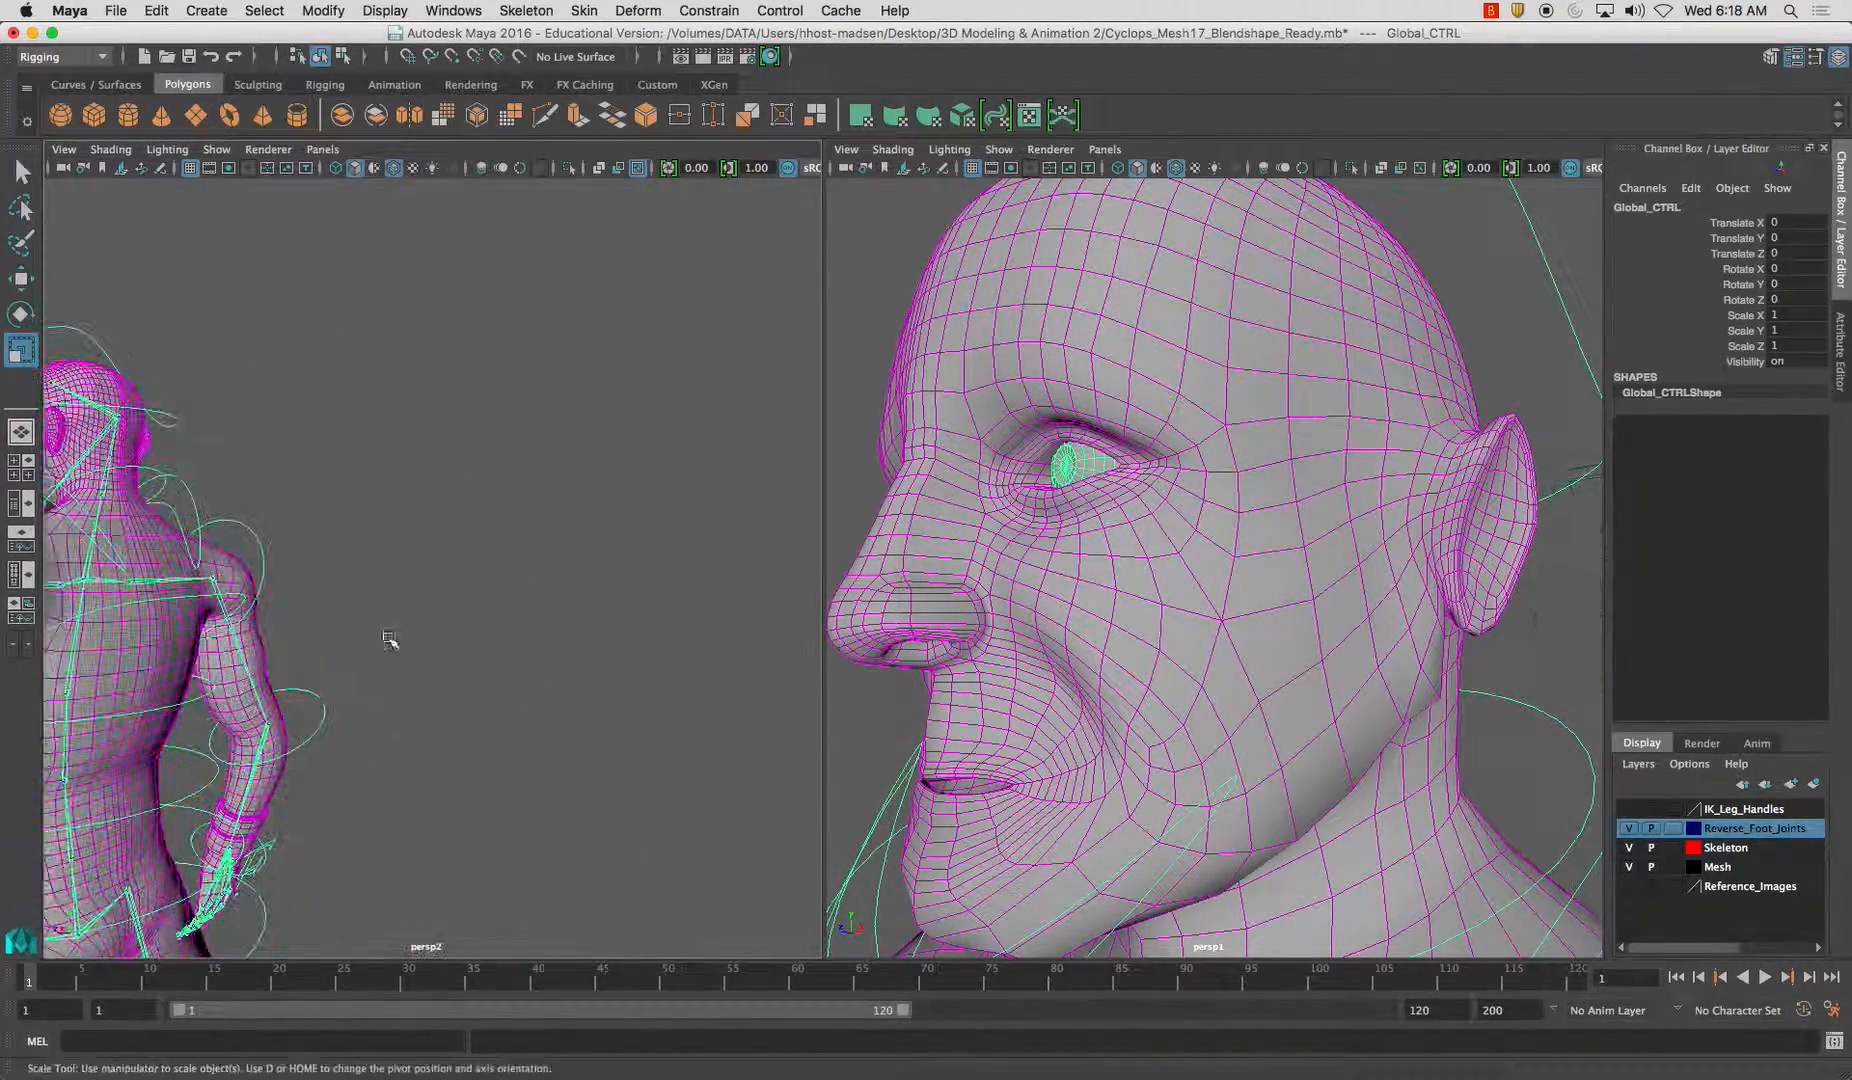
{"action": "middle_click_drag", "start_coordinate": [110, 690], "coordinate": [370, 618], "text": "alt"}
{"action": "left_click_drag", "start_coordinate": [372, 617], "coordinate": [610, 613], "text": "alt"}
Check the remaining channels of the root control, Root_CTRL, and the left knee control, L_Knee_CTRL
{"action": "left_click", "coordinate": [556, 722]}
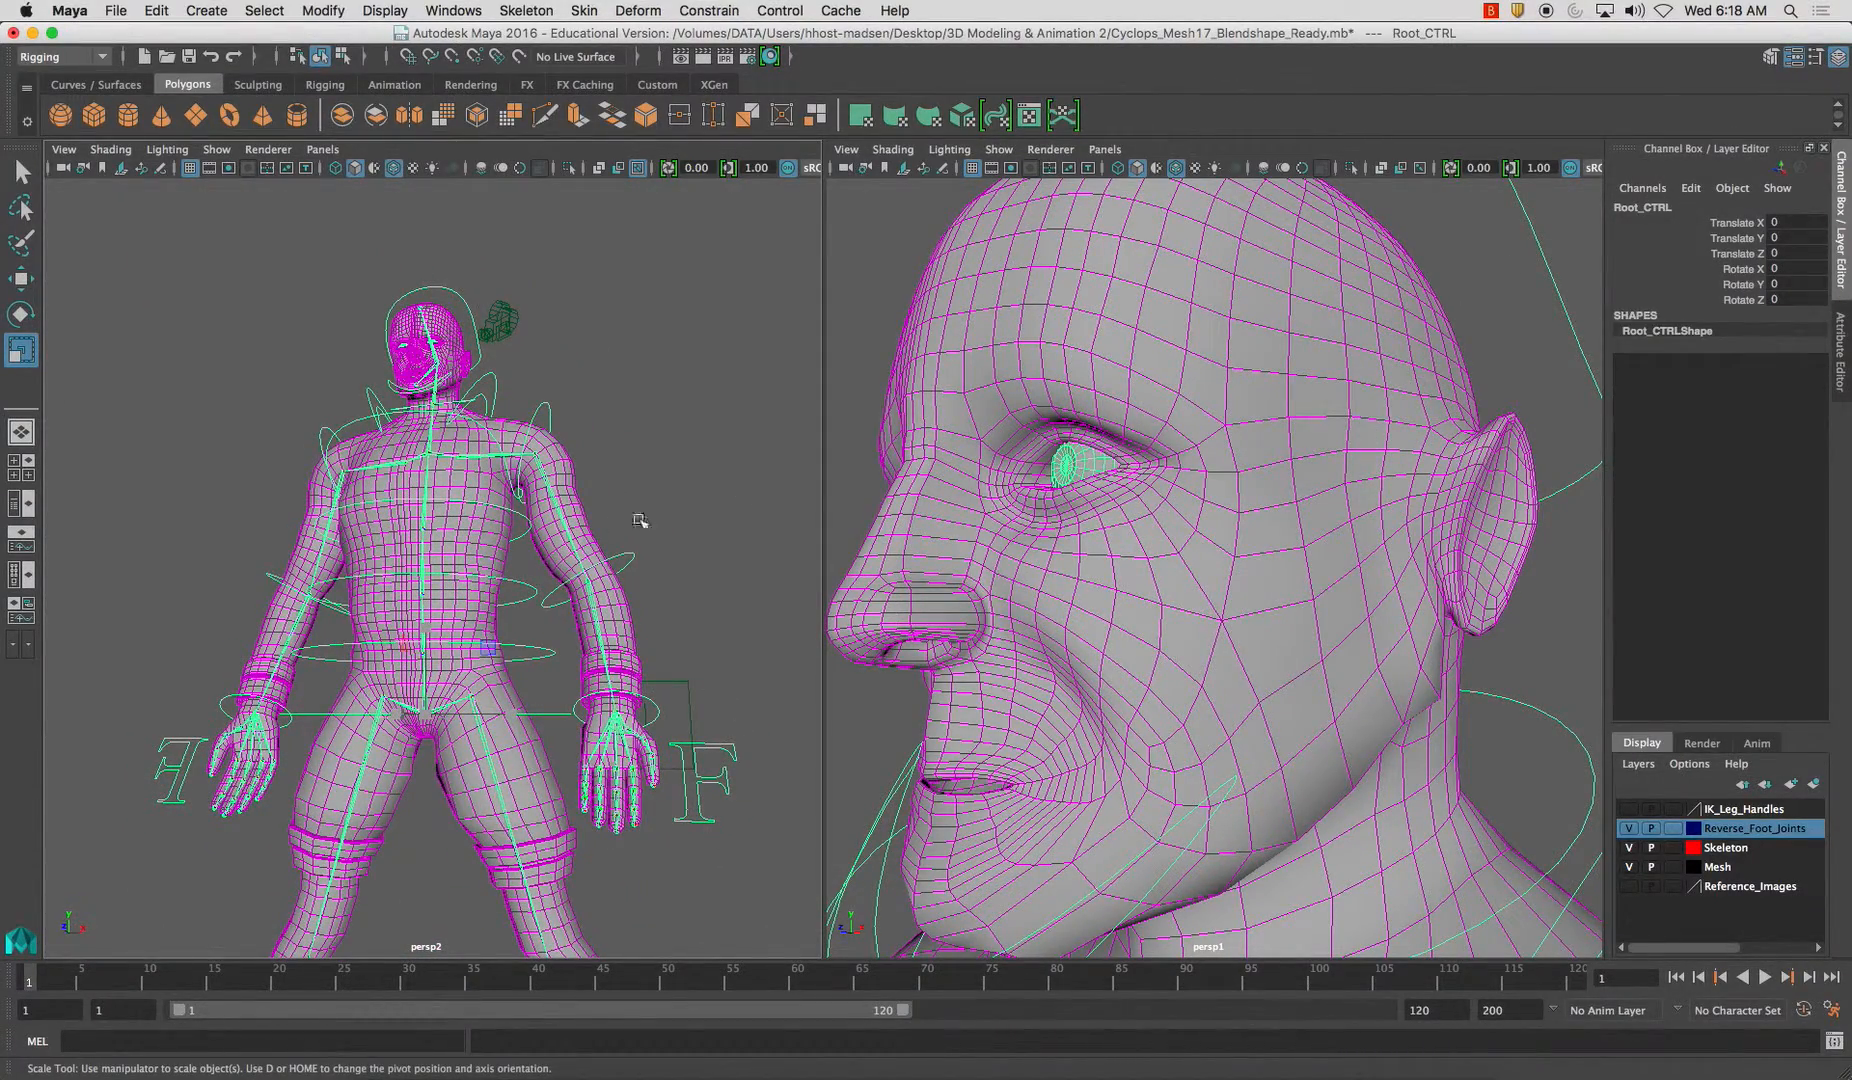
{"action": "middle_click_drag", "start_coordinate": [568, 627], "coordinate": [600, 475], "text": "alt"}
{"action": "middle_click_drag", "start_coordinate": [538, 744], "coordinate": [600, 545], "text": "alt"}
{"action": "right_click_drag", "start_coordinate": [575, 765], "coordinate": [527, 755], "text": "alt"}
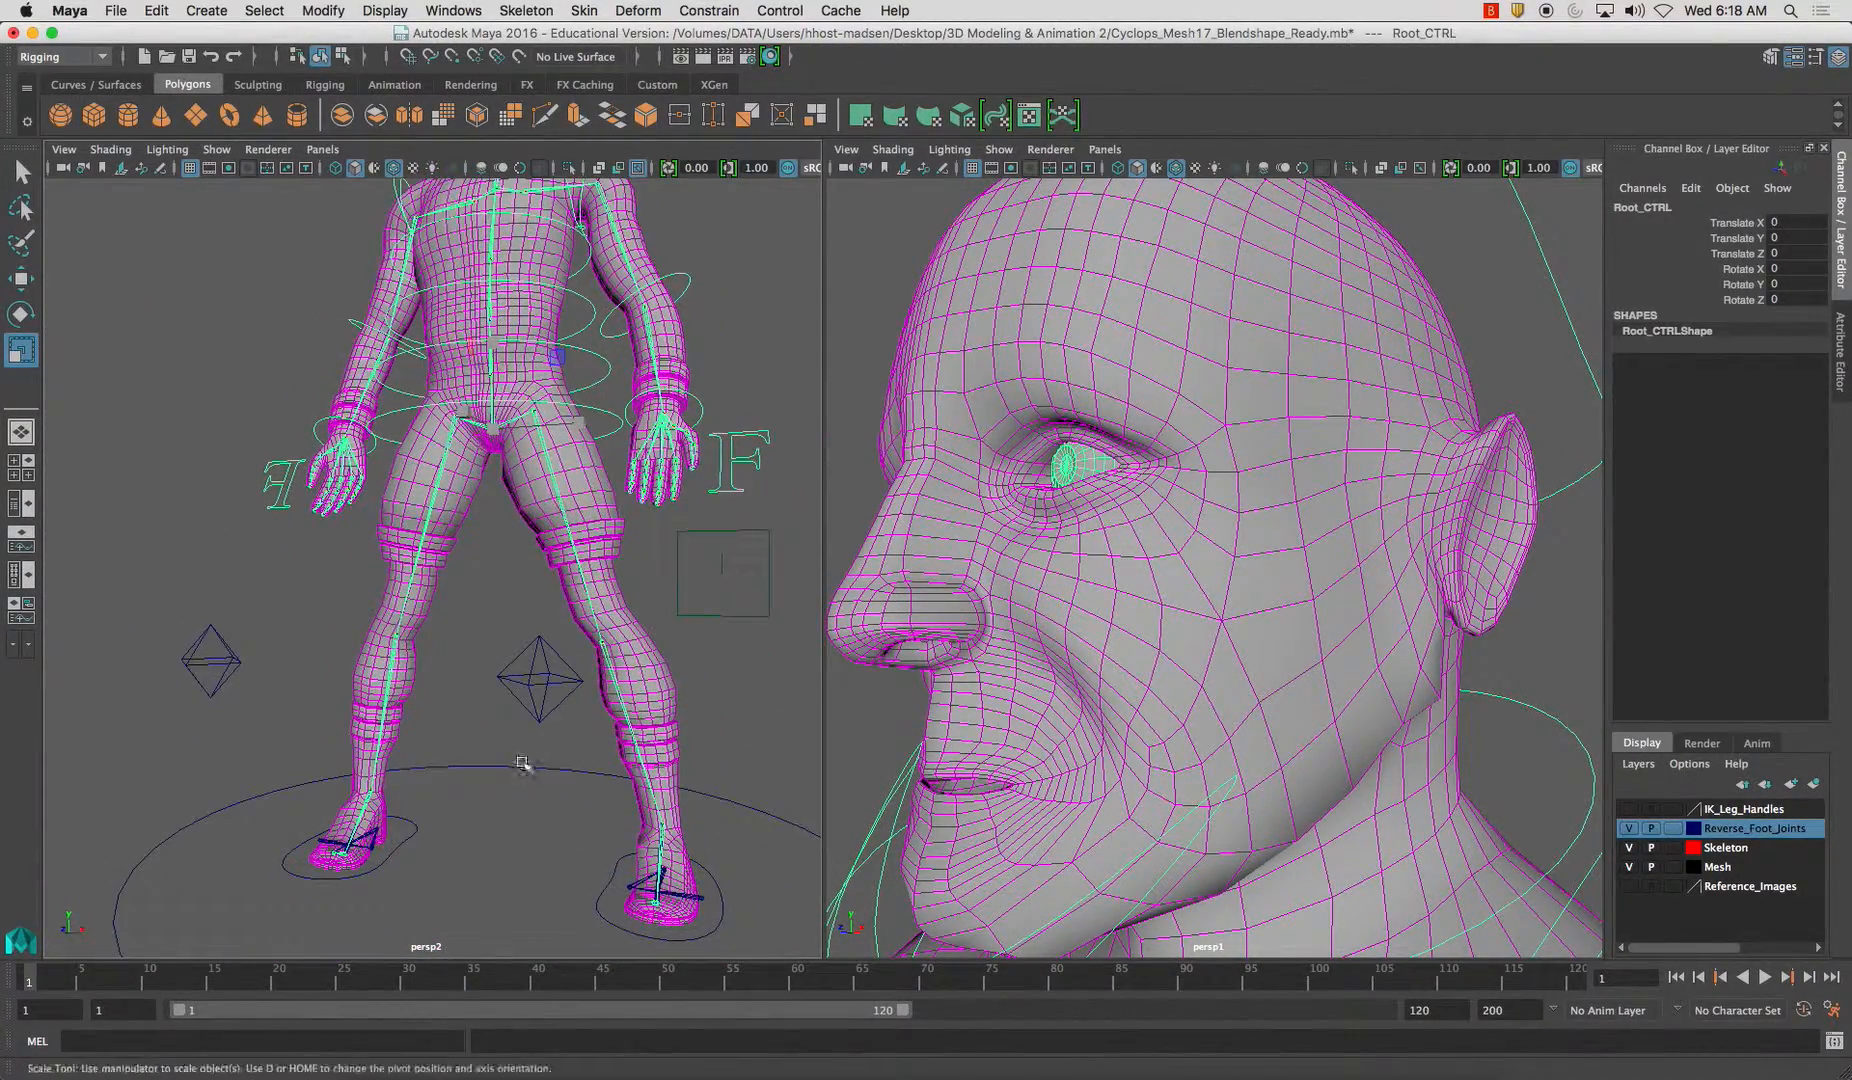
{"action": "left_click", "coordinate": [528, 728]}
{"action": "left_click_drag", "start_coordinate": [527, 755], "coordinate": [548, 740], "text": "alt"}
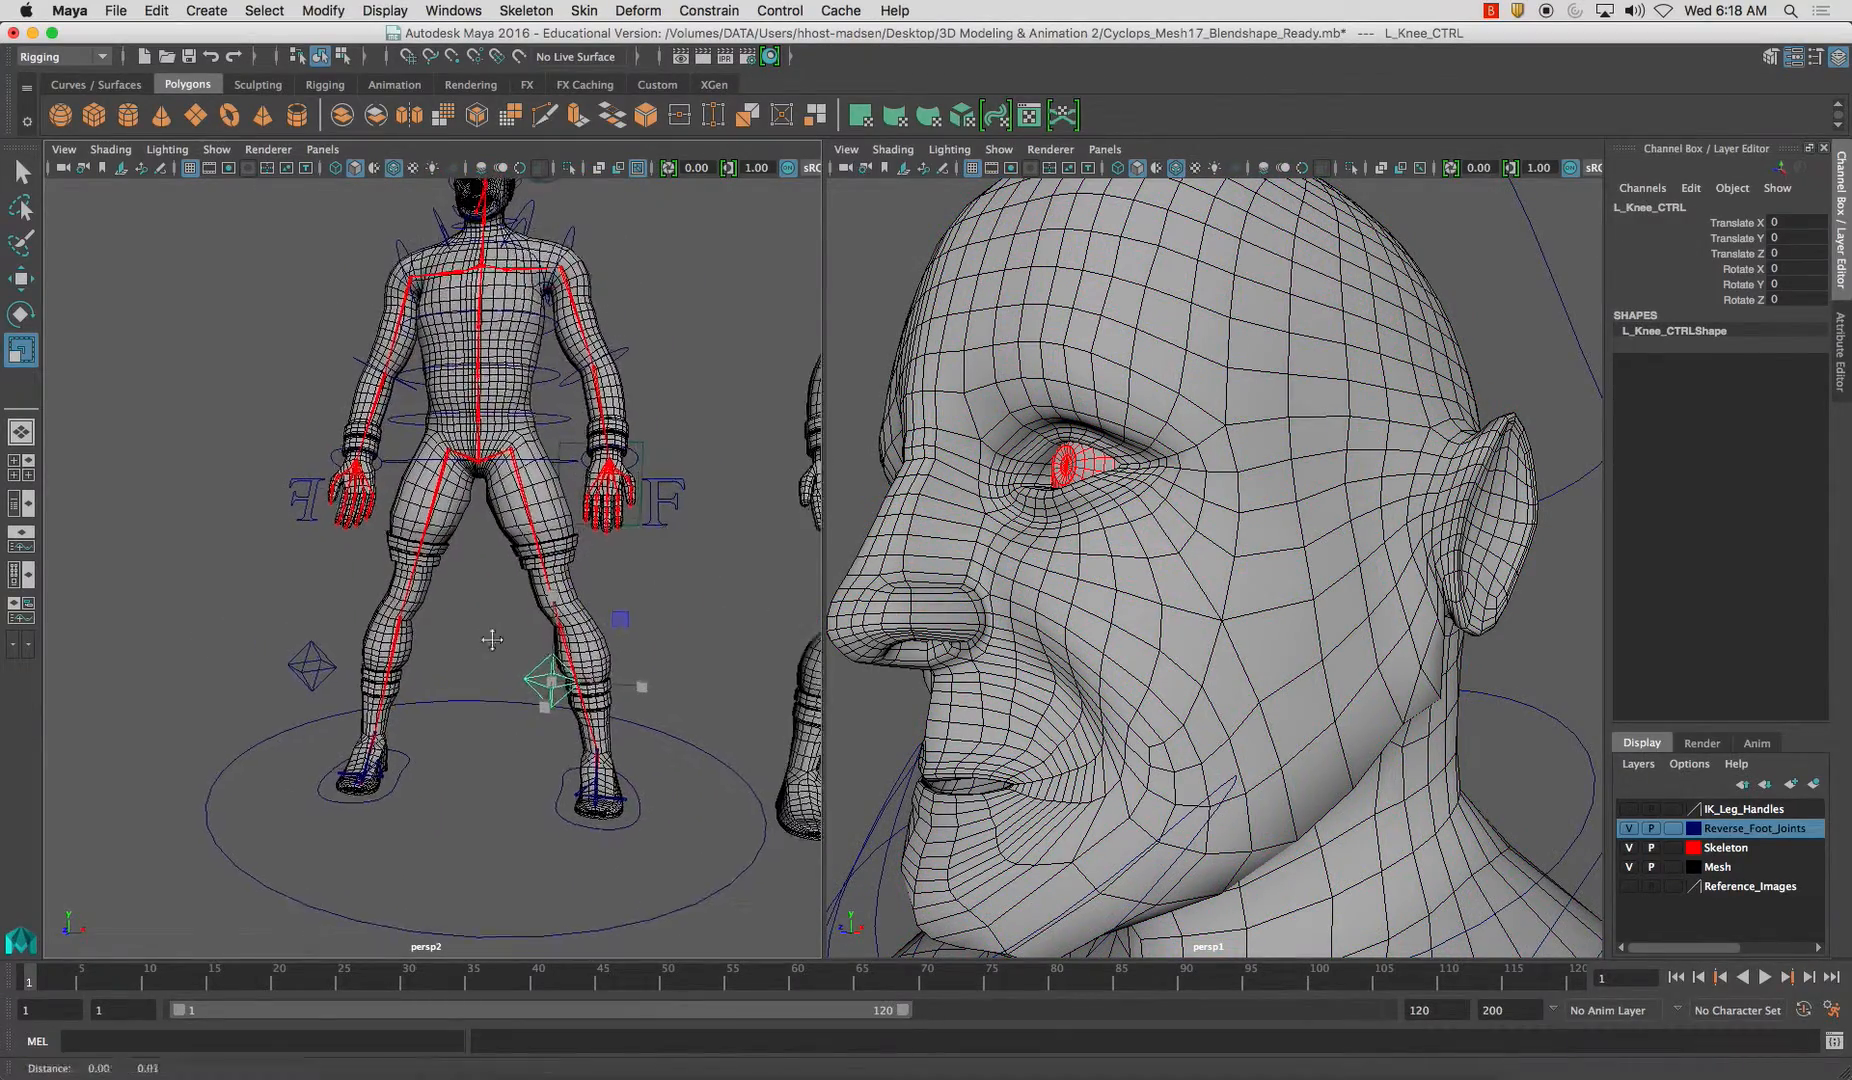
{"action": "right_click_drag", "start_coordinate": [548, 740], "coordinate": [440, 690], "text": "alt"}
{"action": "left_click_drag", "start_coordinate": [440, 683], "coordinate": [583, 594], "text": "alt"}
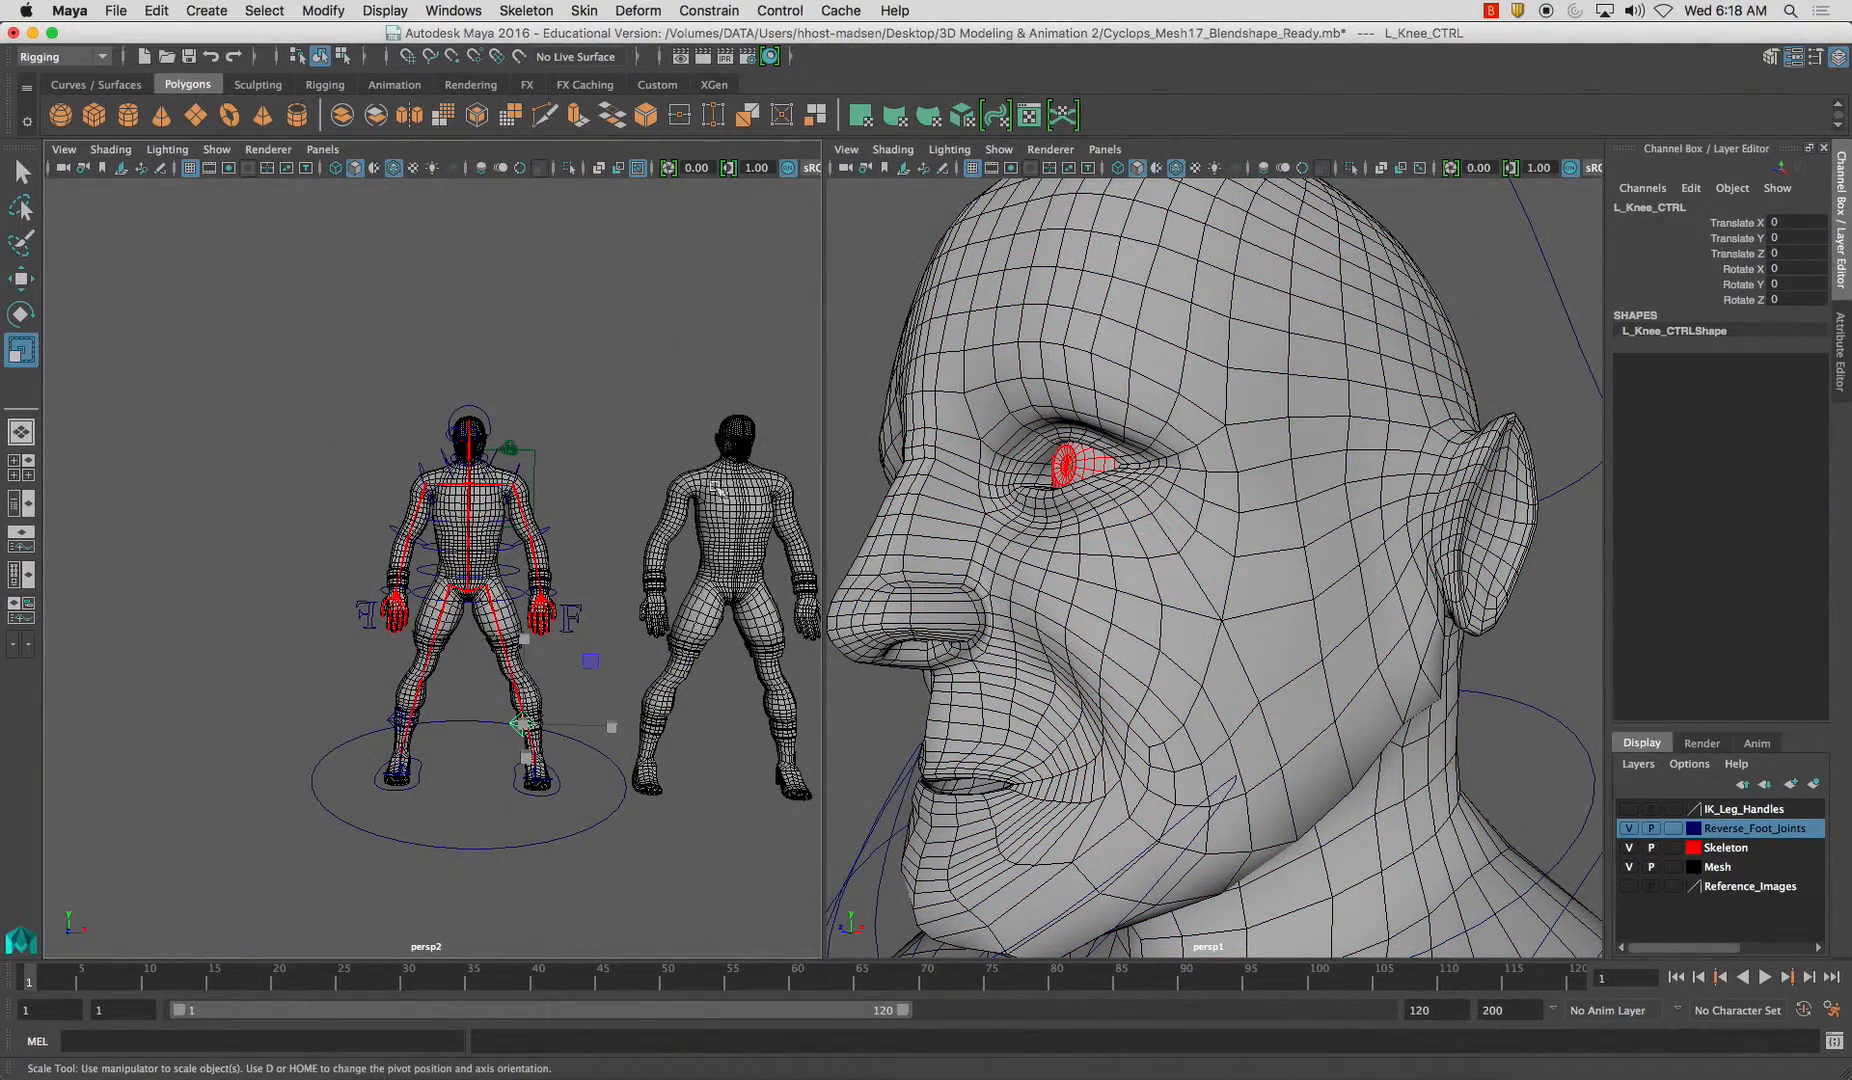
Create a display layer from the L_Blink duplicate mesh beside the rig and name it Blend_Shapes
{"action": "left_click", "coordinate": [746, 494]}
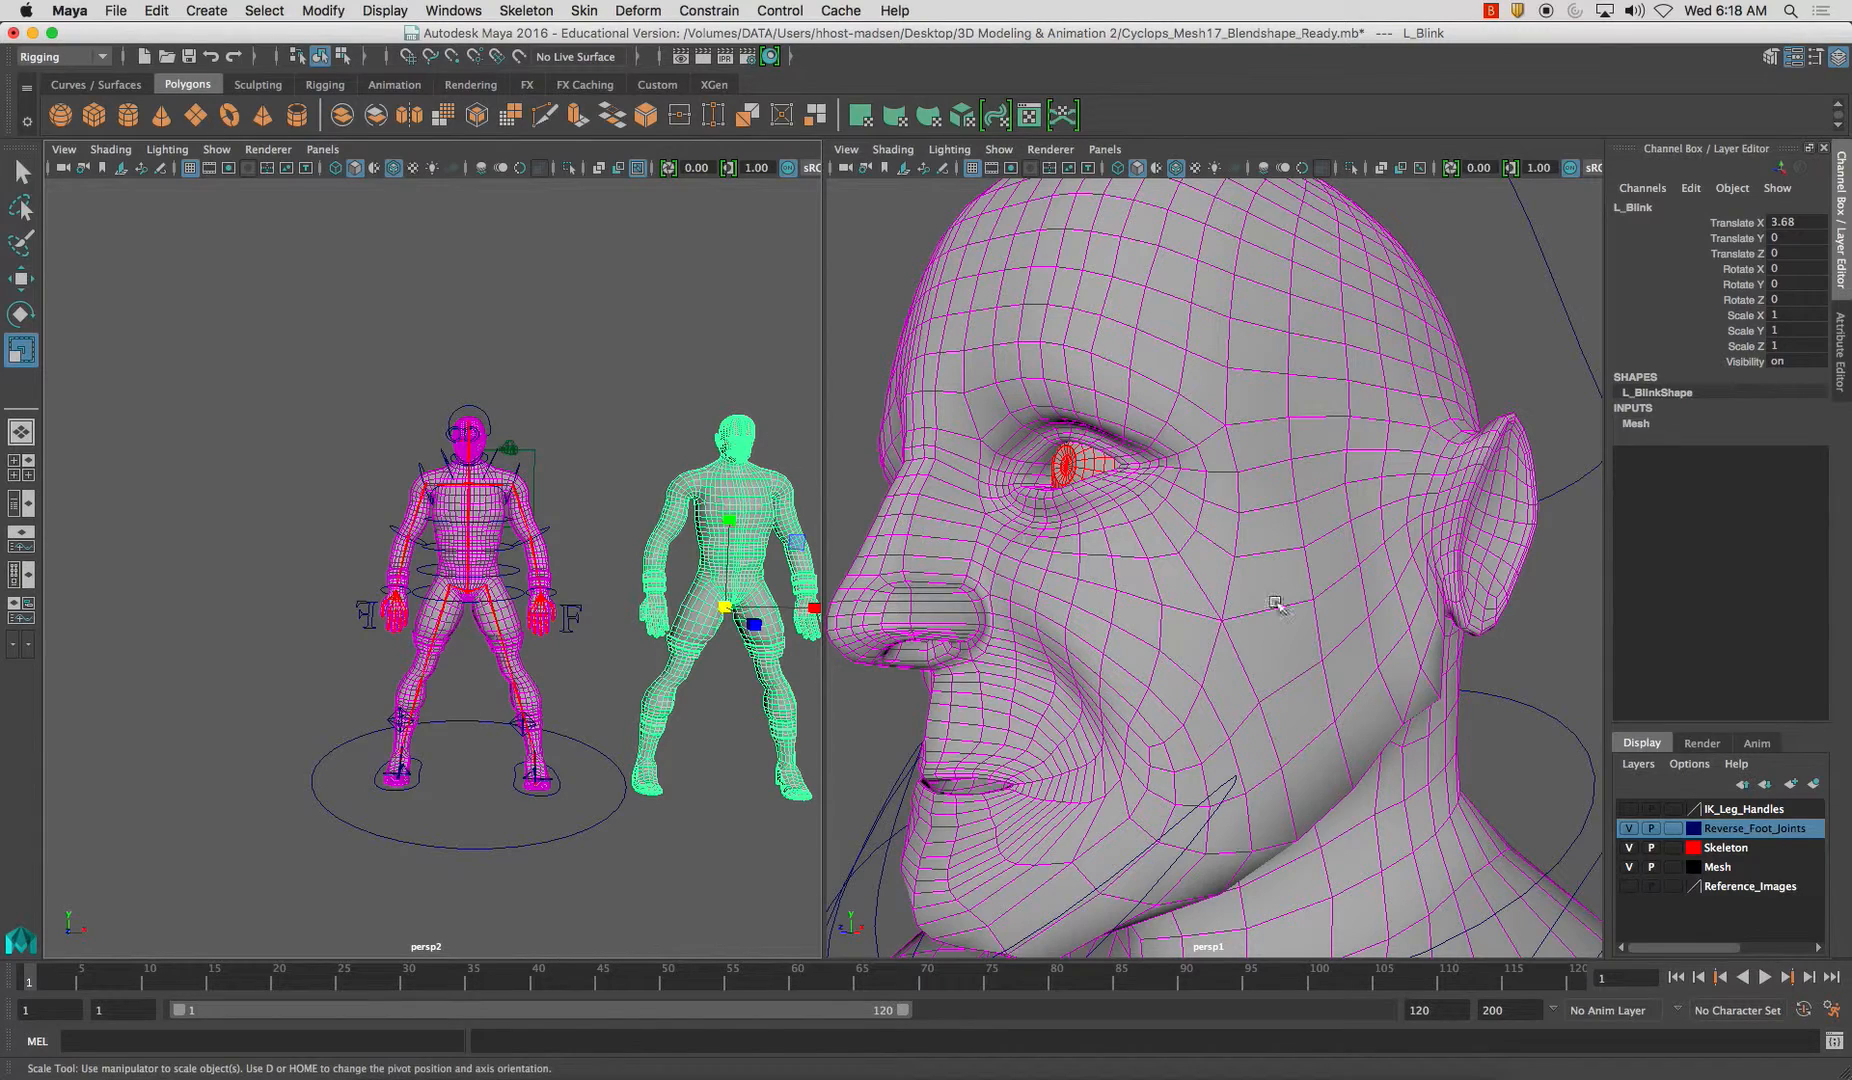
{"action": "left_click", "coordinate": [1640, 764]}
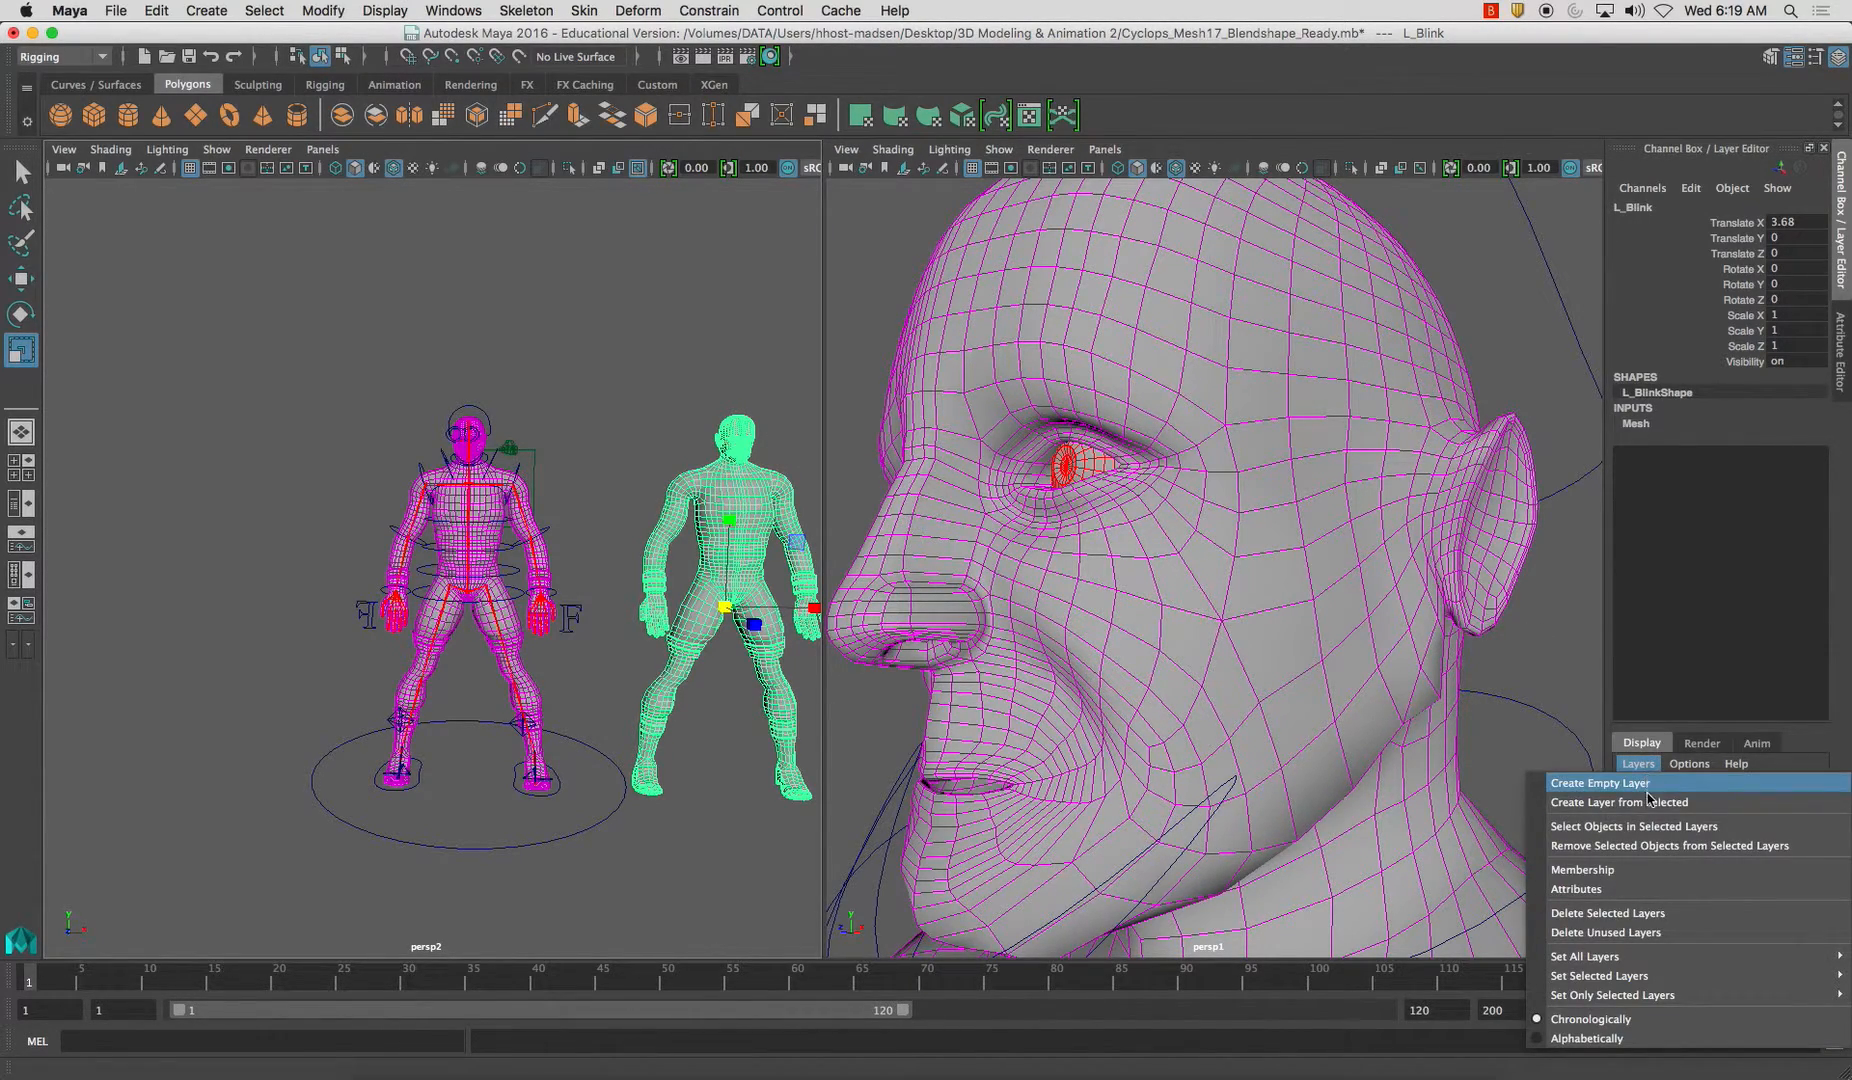
{"action": "left_click", "coordinate": [1652, 802]}
{"action": "double_click", "coordinate": [1727, 810]}
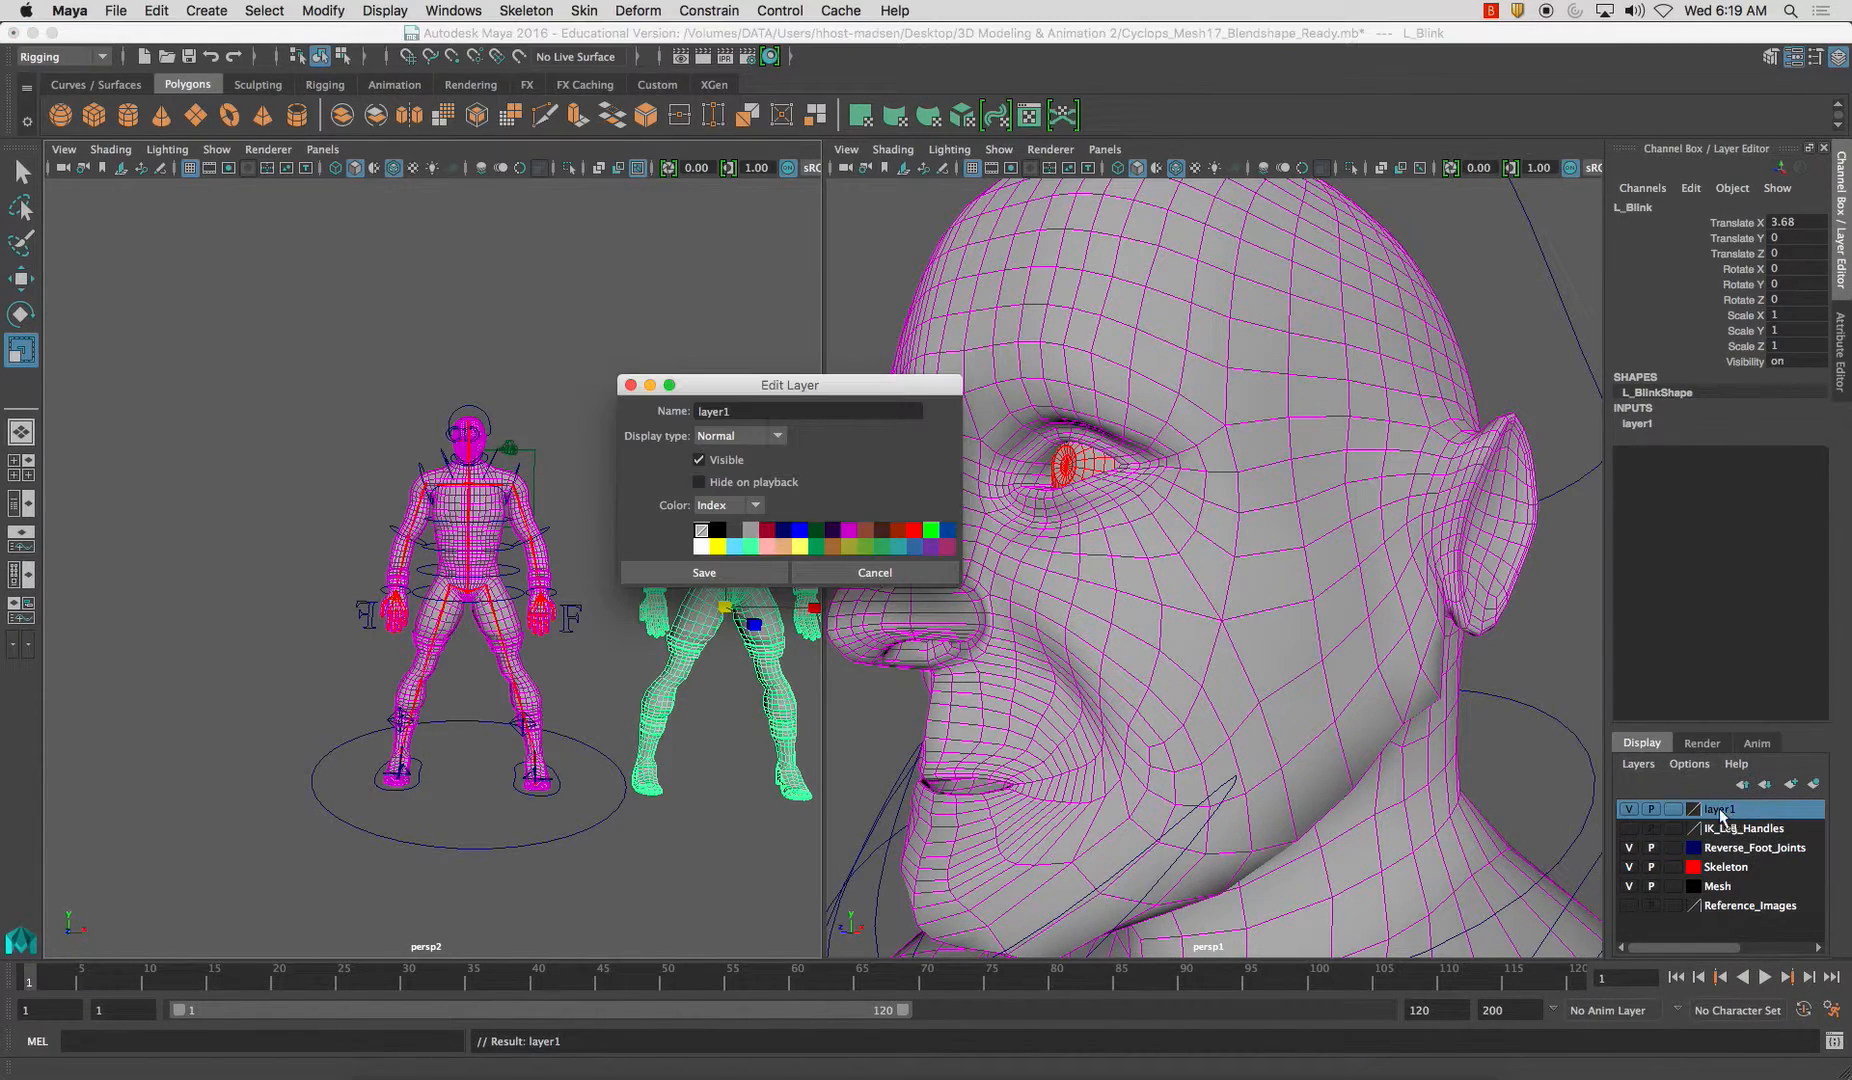
{"action": "left_click_drag", "start_coordinate": [757, 411], "coordinate": [592, 398]}
{"action": "type", "text": "Blend_Shapes"}
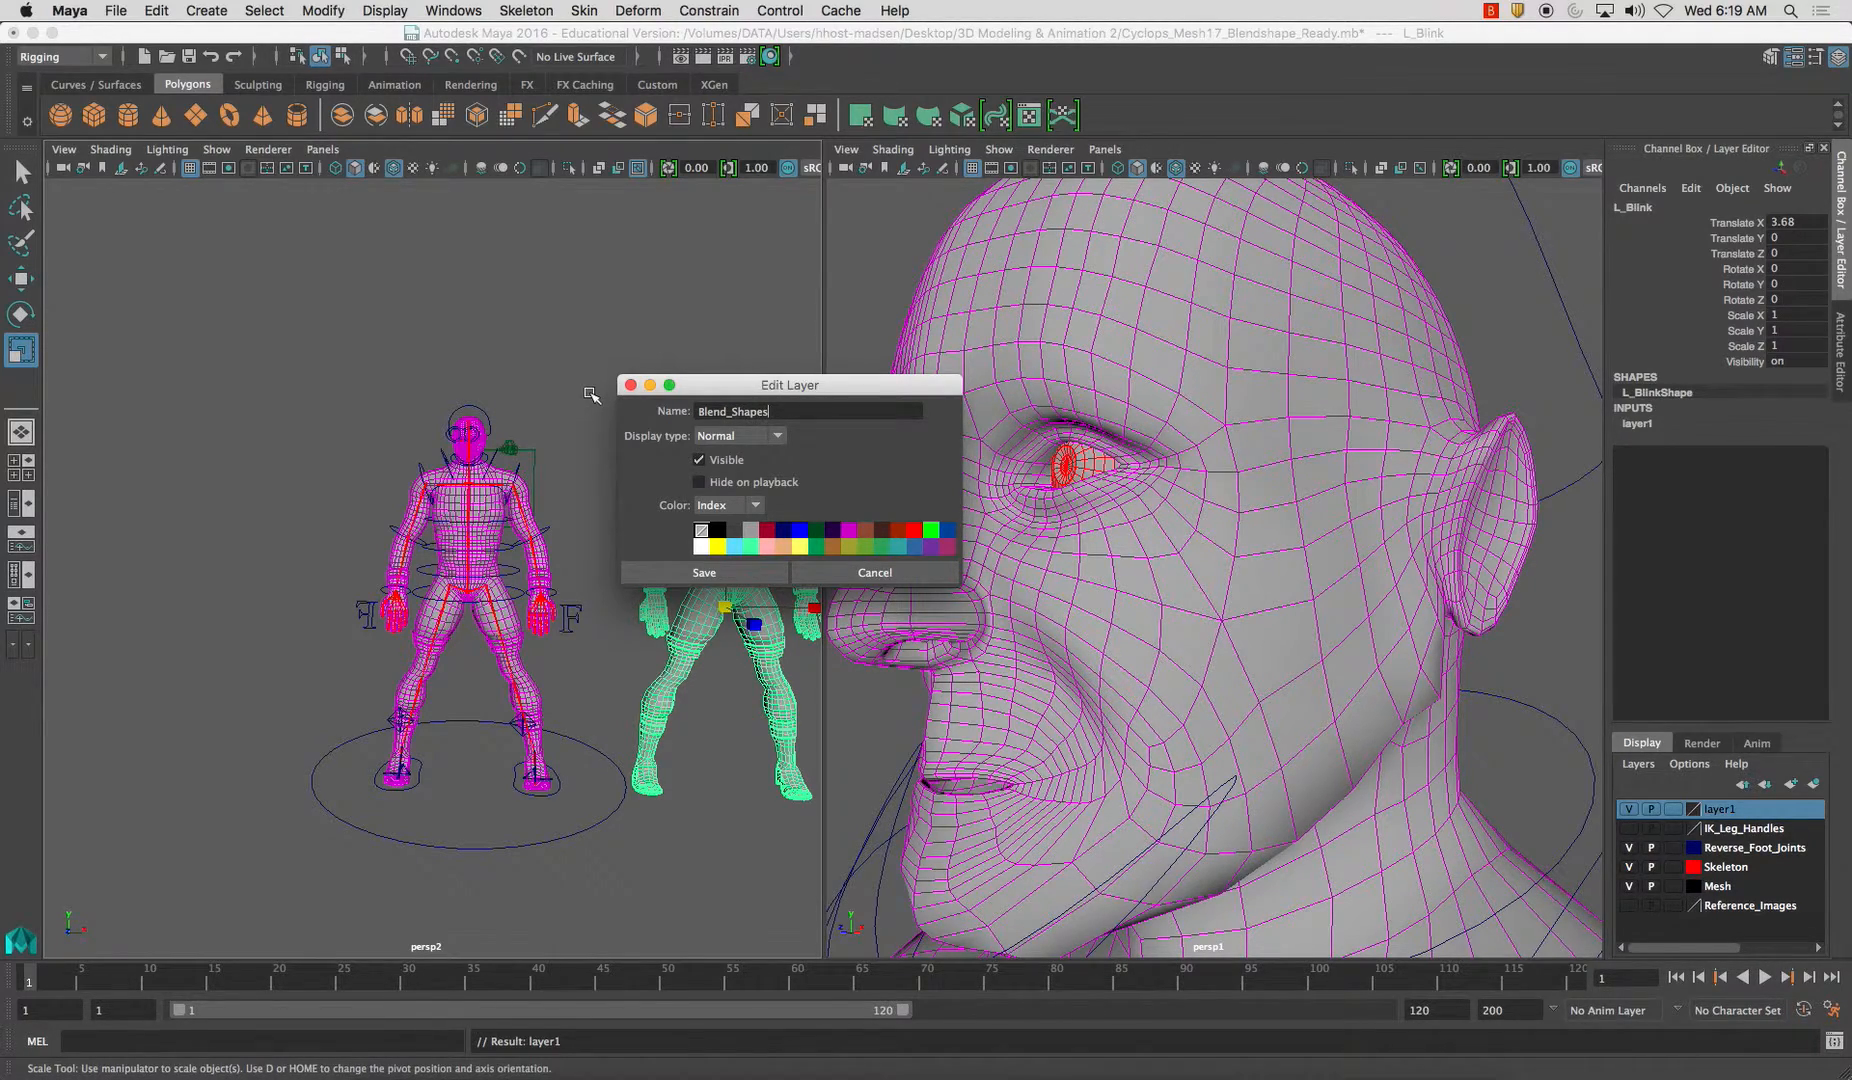
{"action": "left_click", "coordinate": [721, 580]}
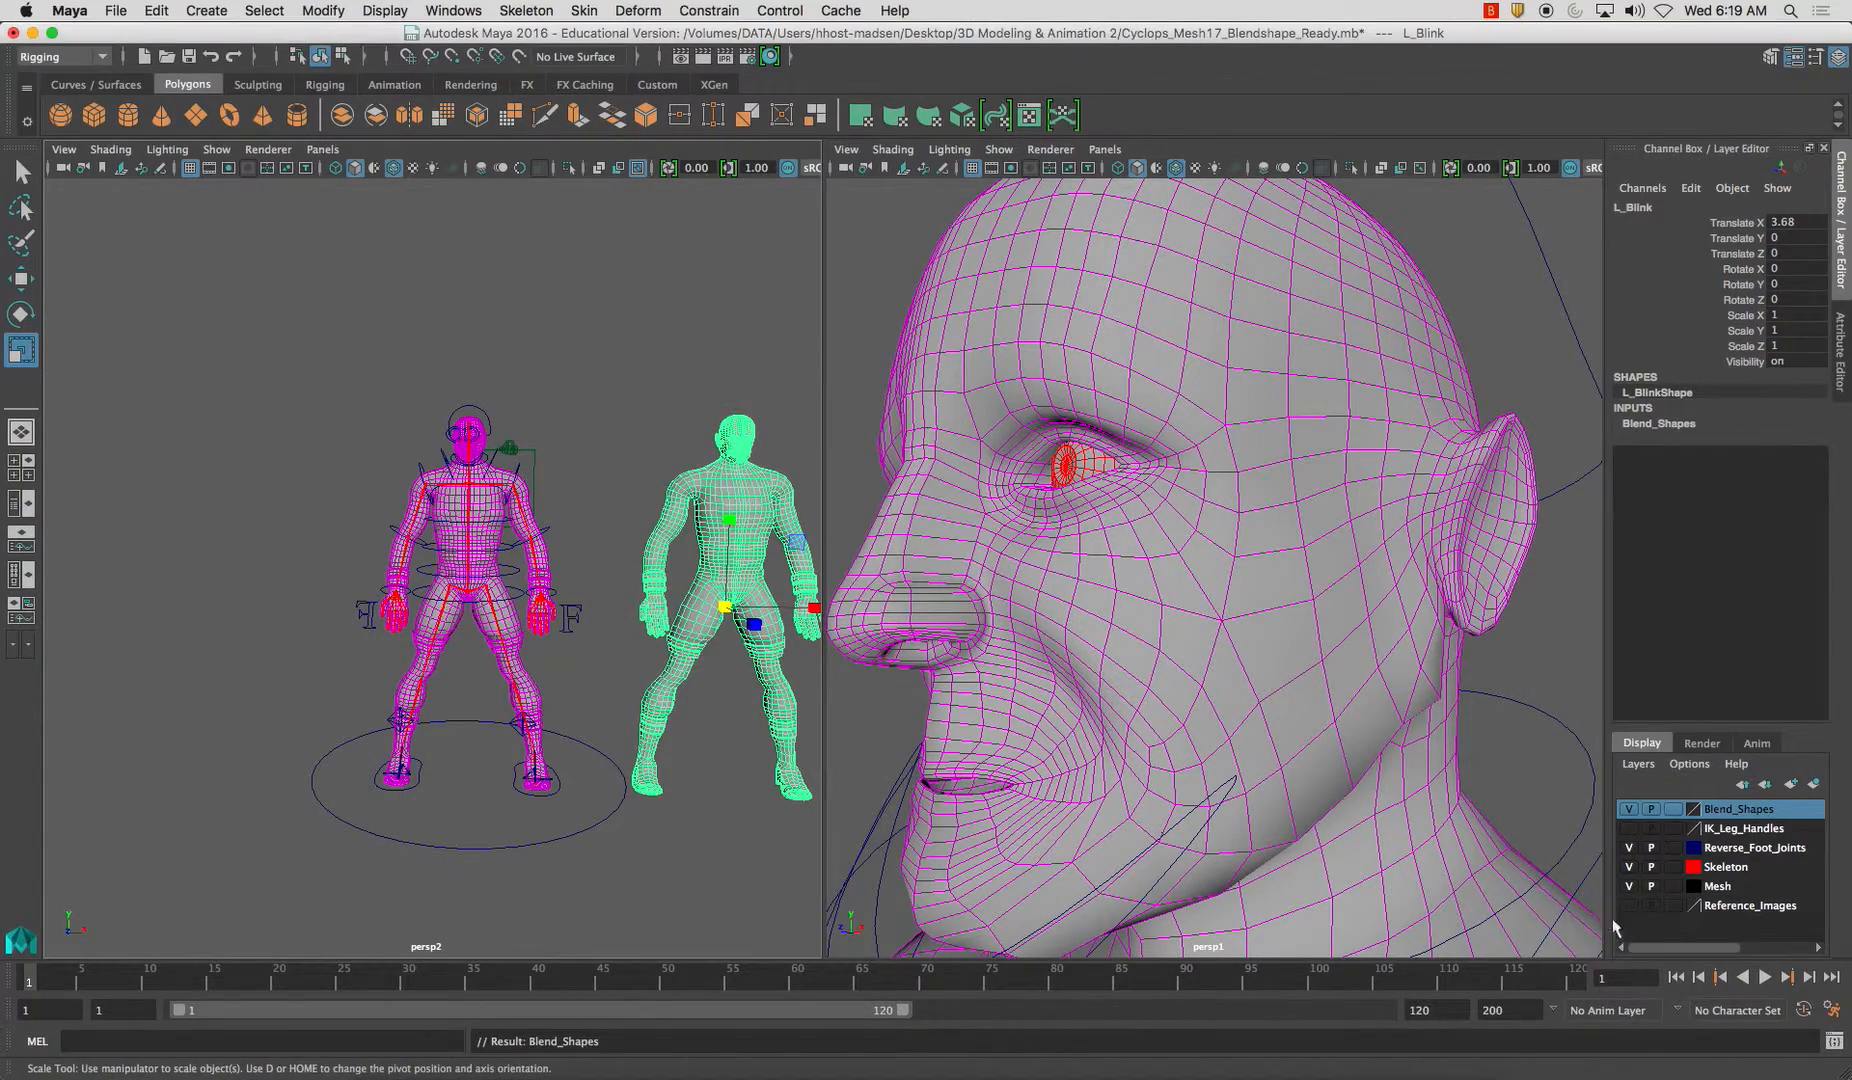
Hide the Blend_Shapes layer, clear the selection and view the rig from an angle
{"action": "left_click", "coordinate": [1629, 809]}
{"action": "left_click", "coordinate": [670, 547]}
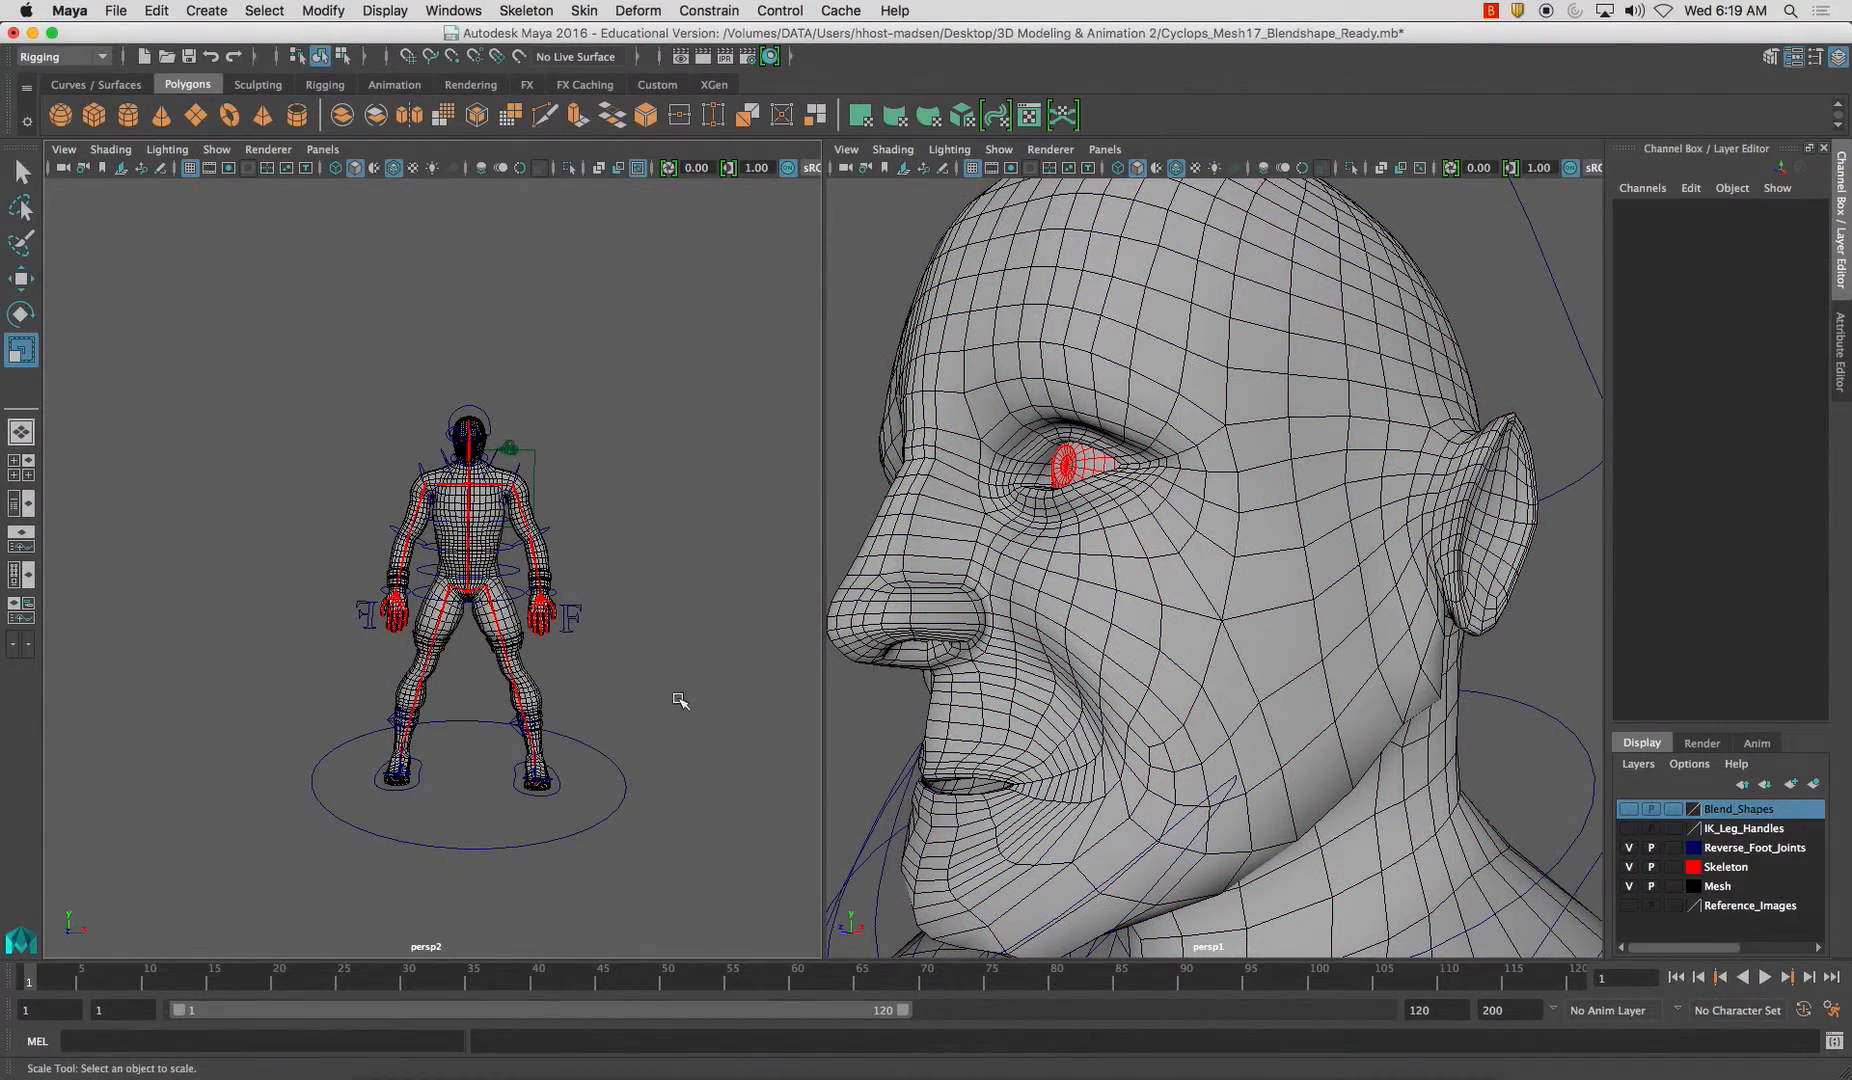
{"action": "left_click_drag", "start_coordinate": [656, 749], "coordinate": [601, 740], "text": "alt"}
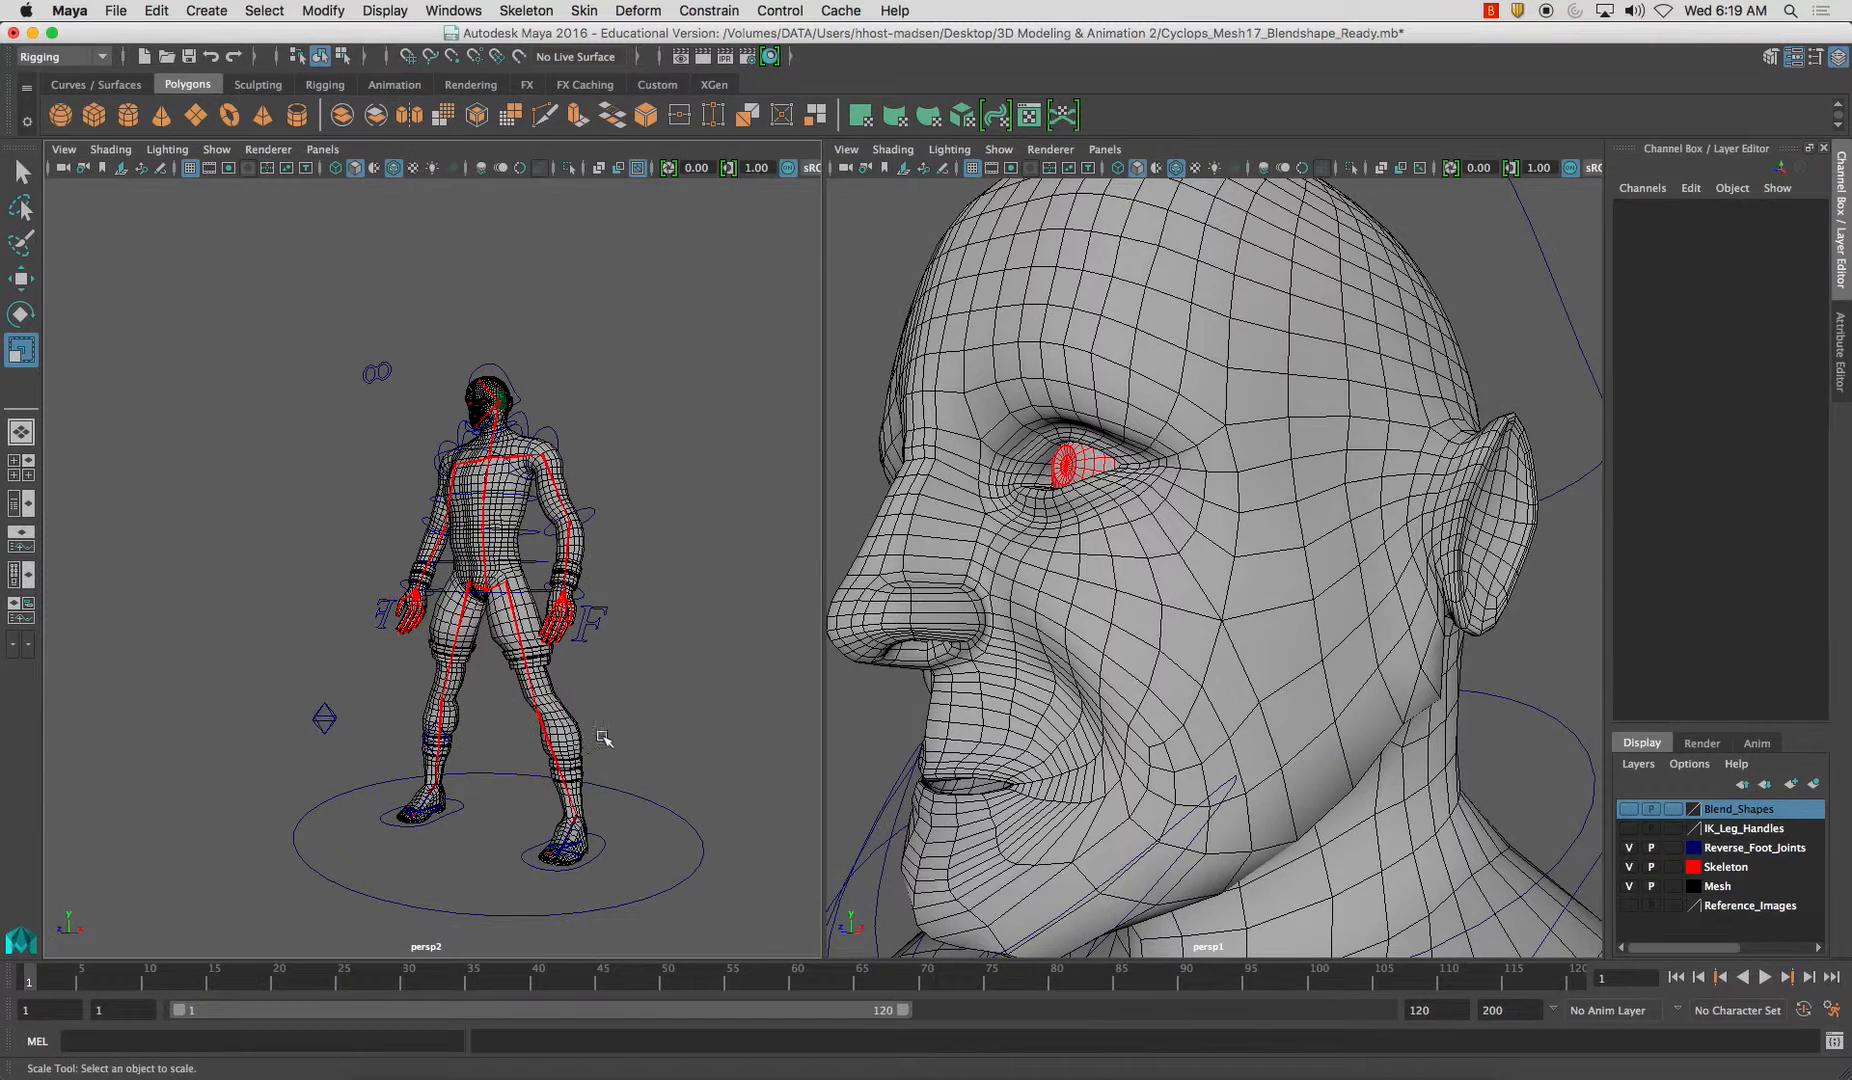